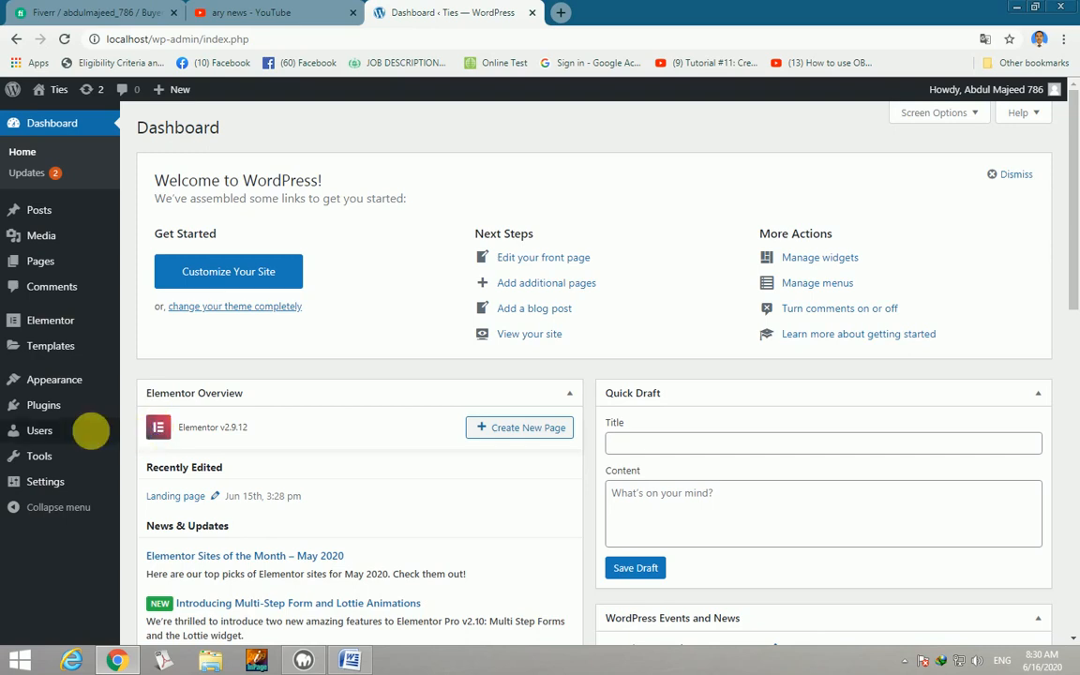
Open the Add New plugins page from the Plugins menu.
mouse_move(45, 405)
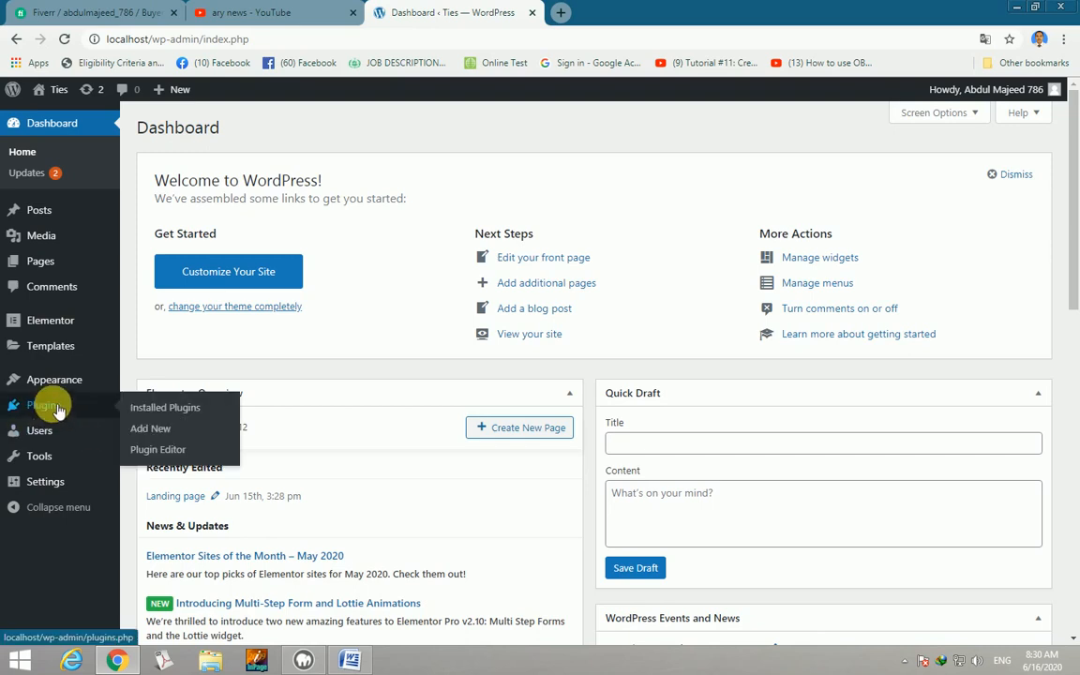
left_click(150, 435)
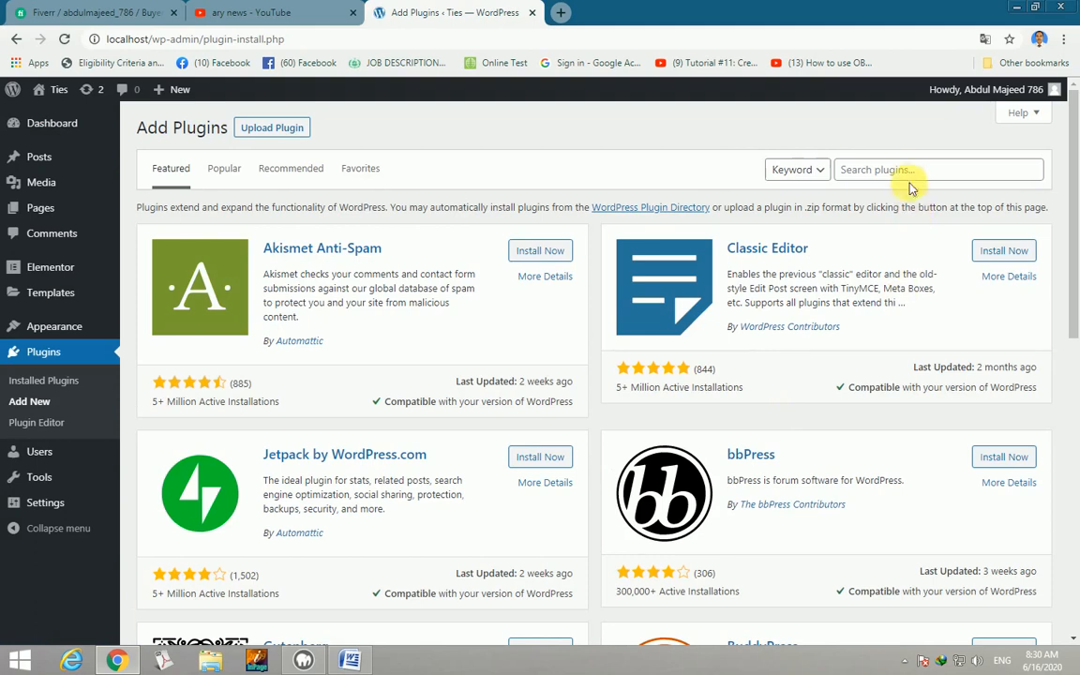
Search the plugin directory for 'elementor' to find Elementor Page Builder.
left_click(914, 172)
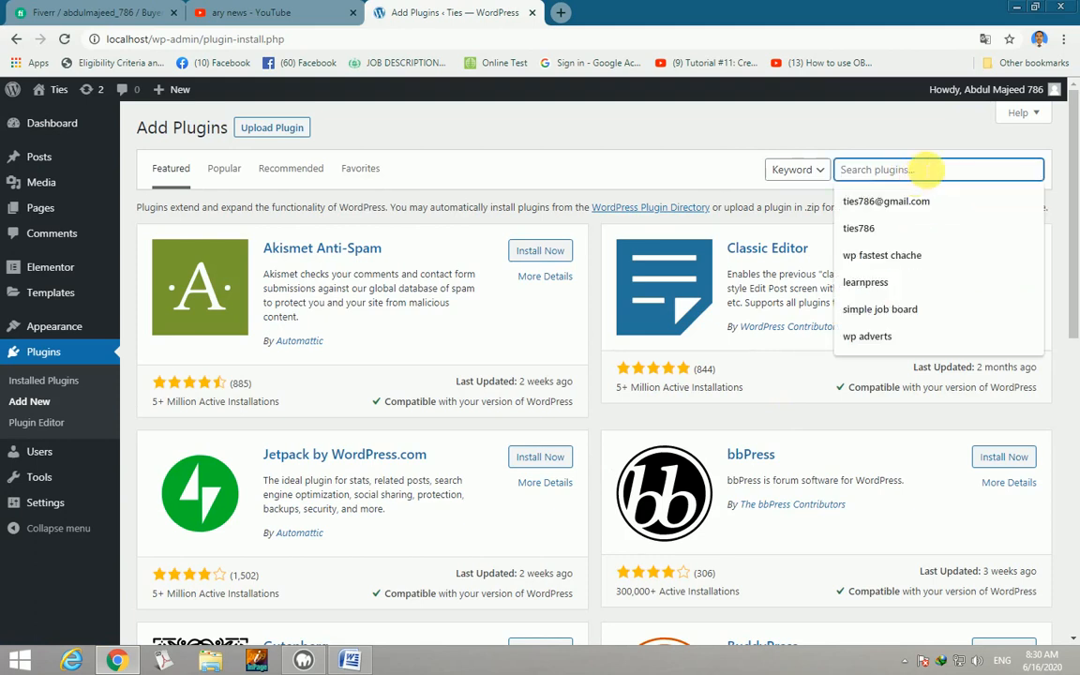
type("elementor")
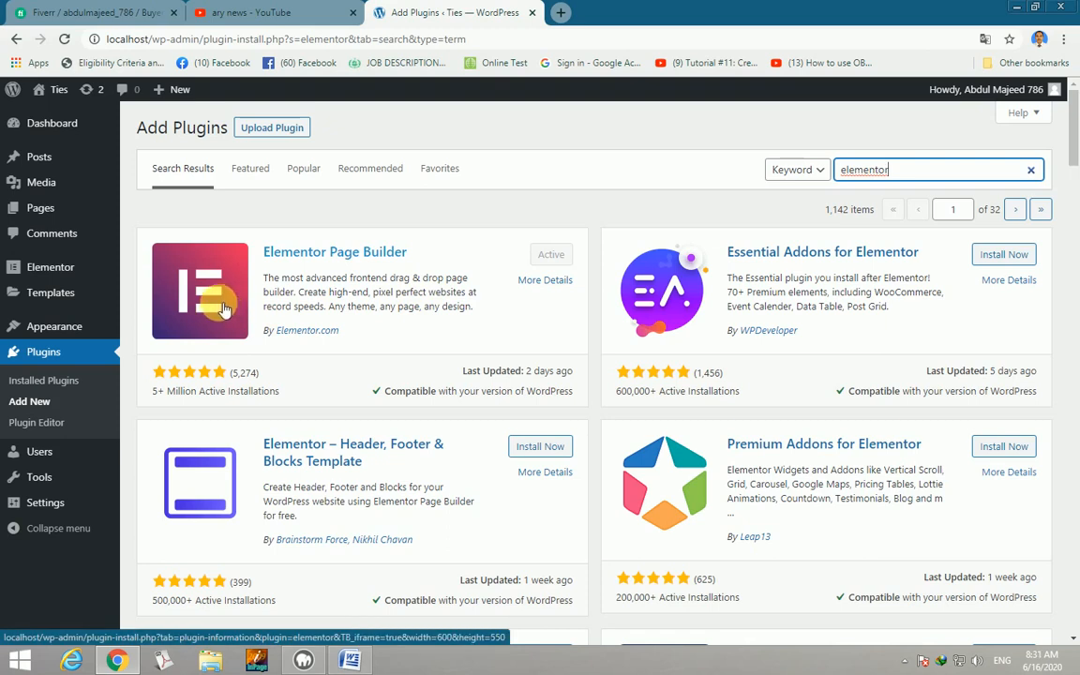
mouse_move(41, 208)
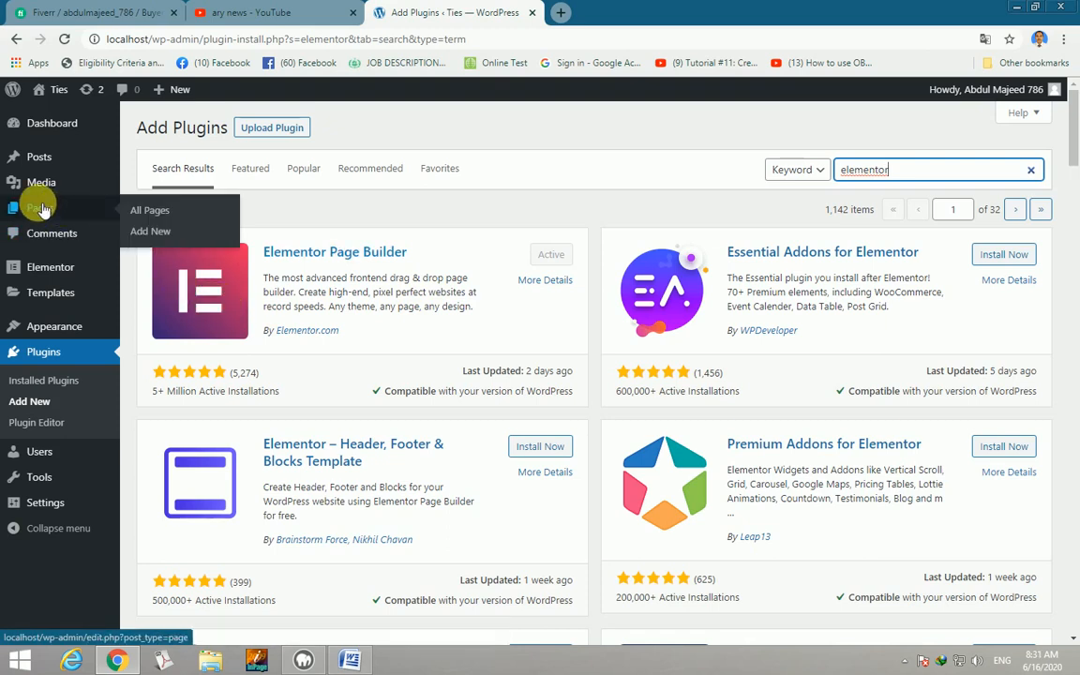
Create a new page titled 'Landing Page'.
left_click(165, 232)
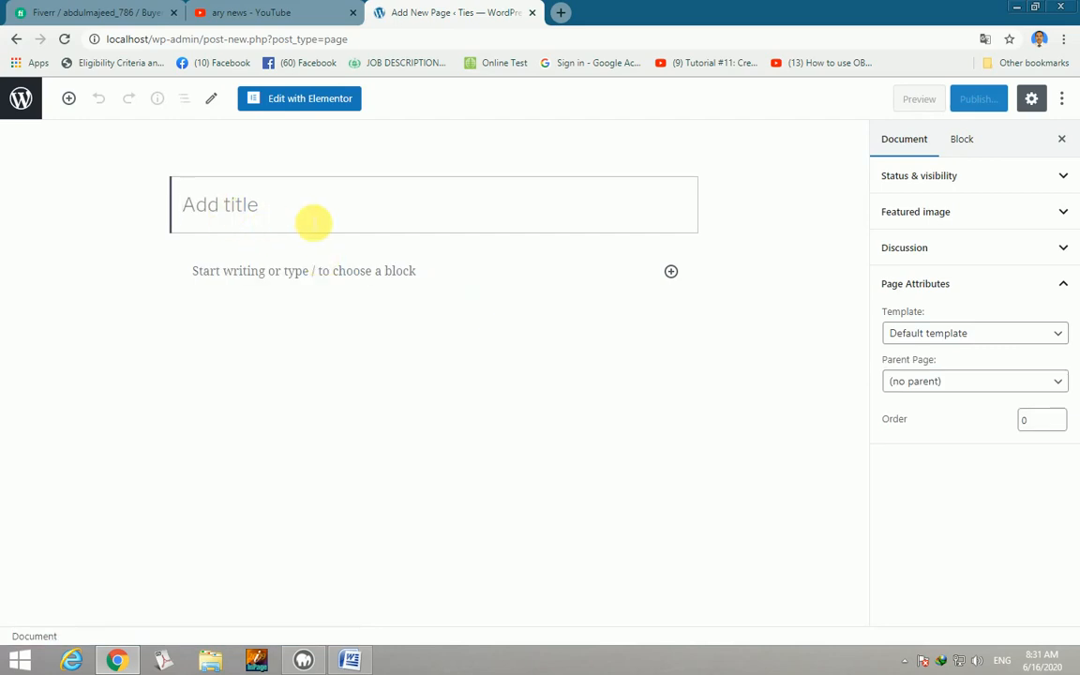
type("Lan")
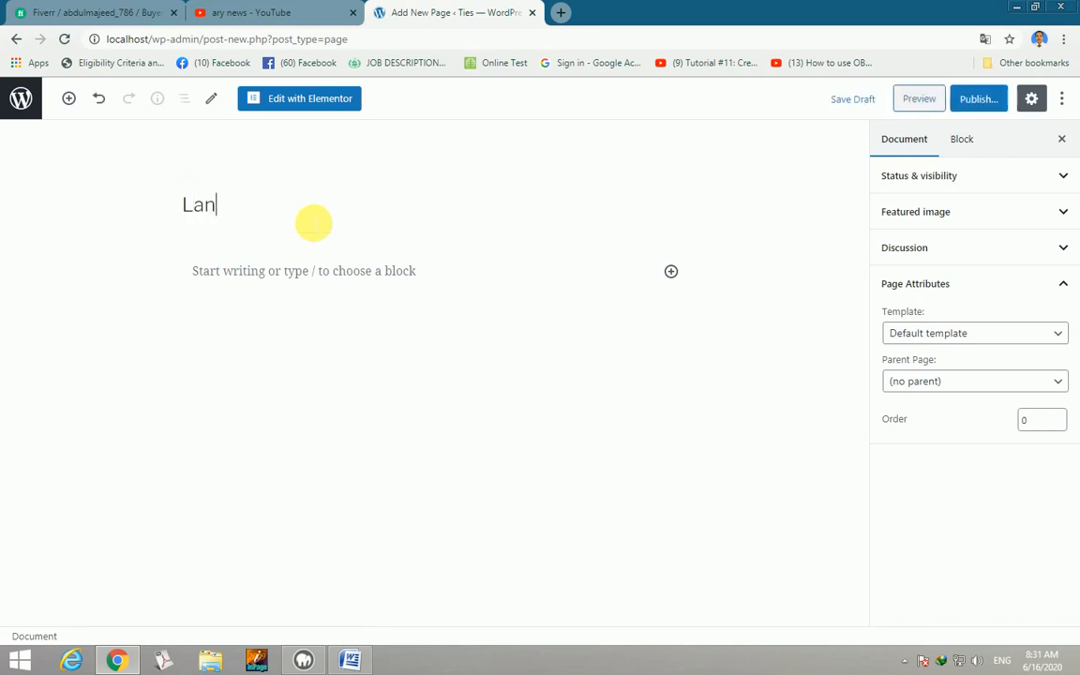
type("ding Page")
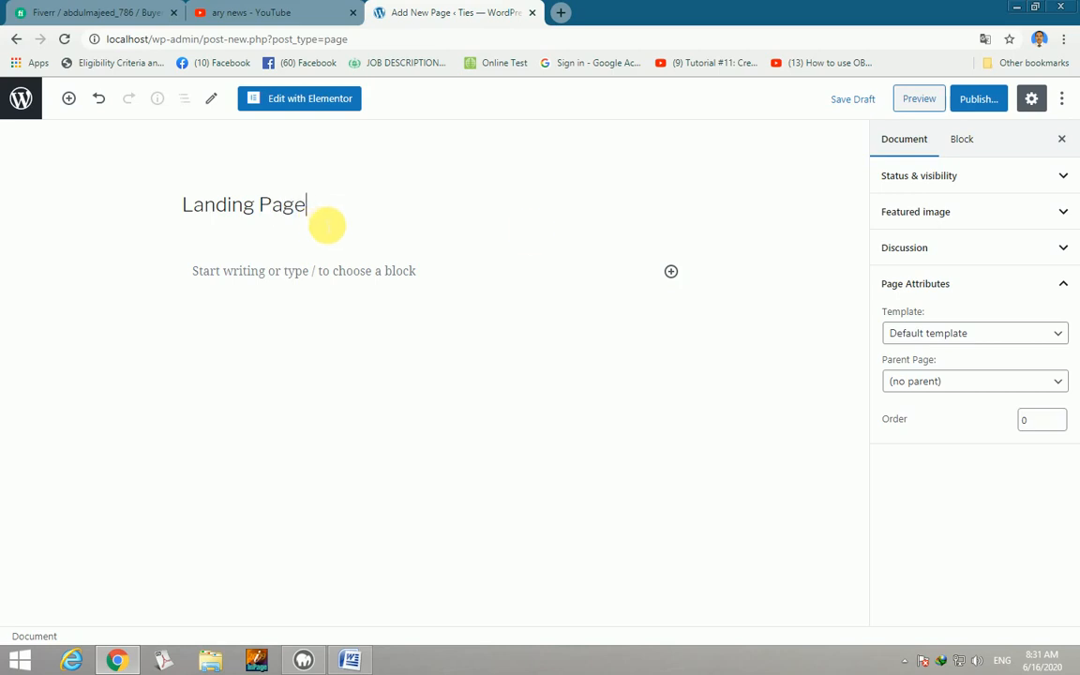
Apply the Elementor Full Width template and open the page in Elementor.
left_click(1062, 339)
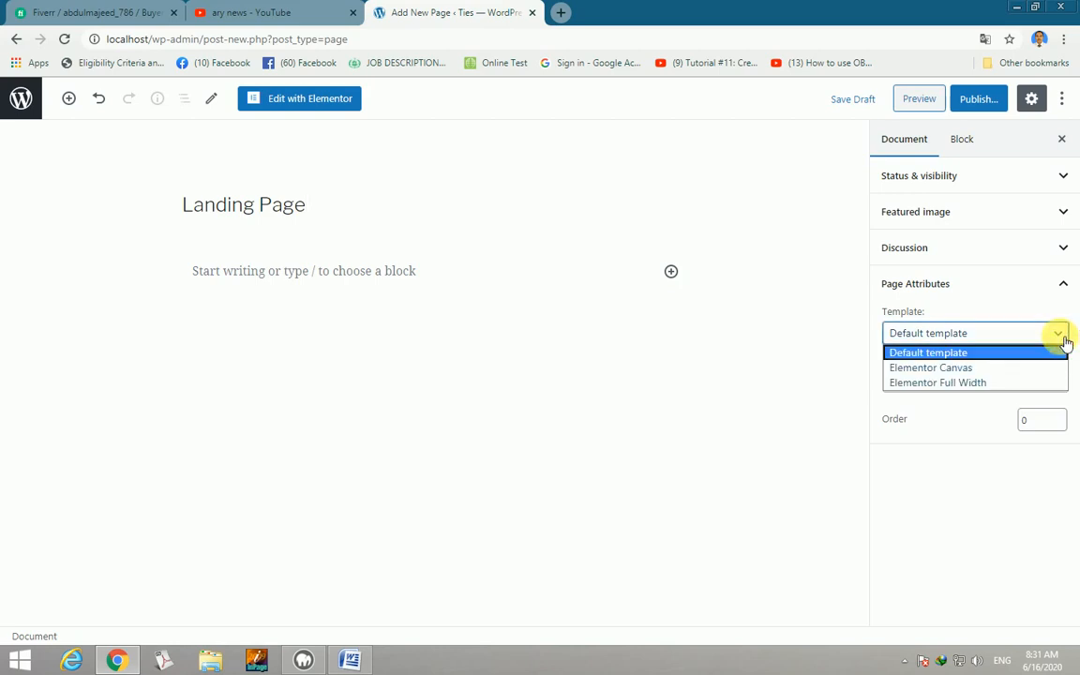
left_click(972, 384)
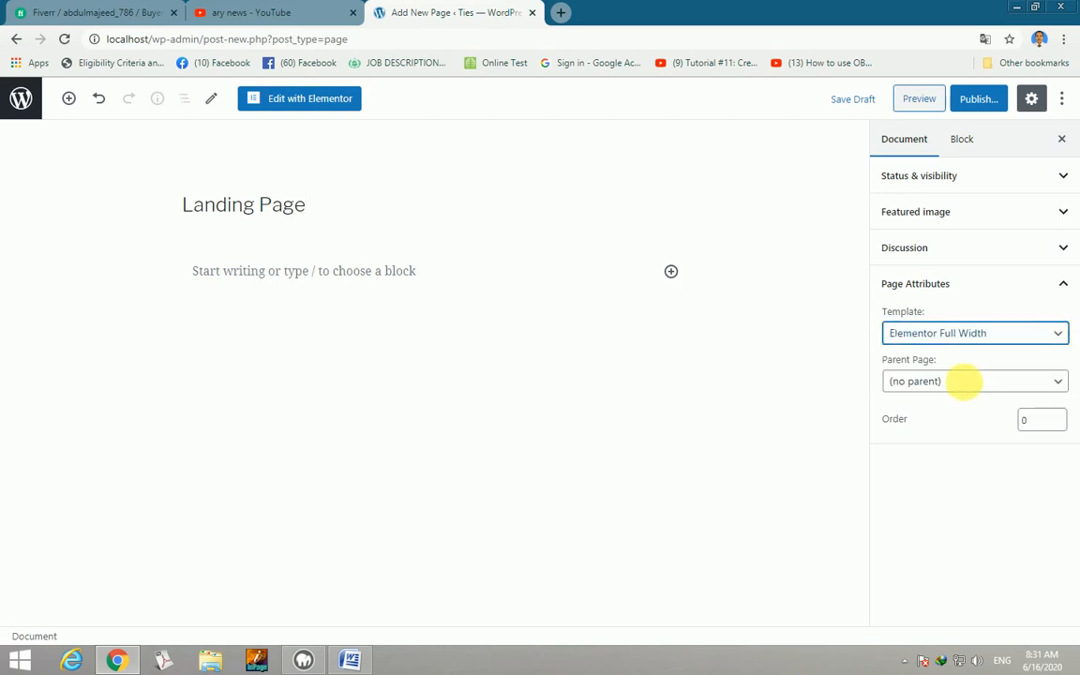
left_click(310, 98)
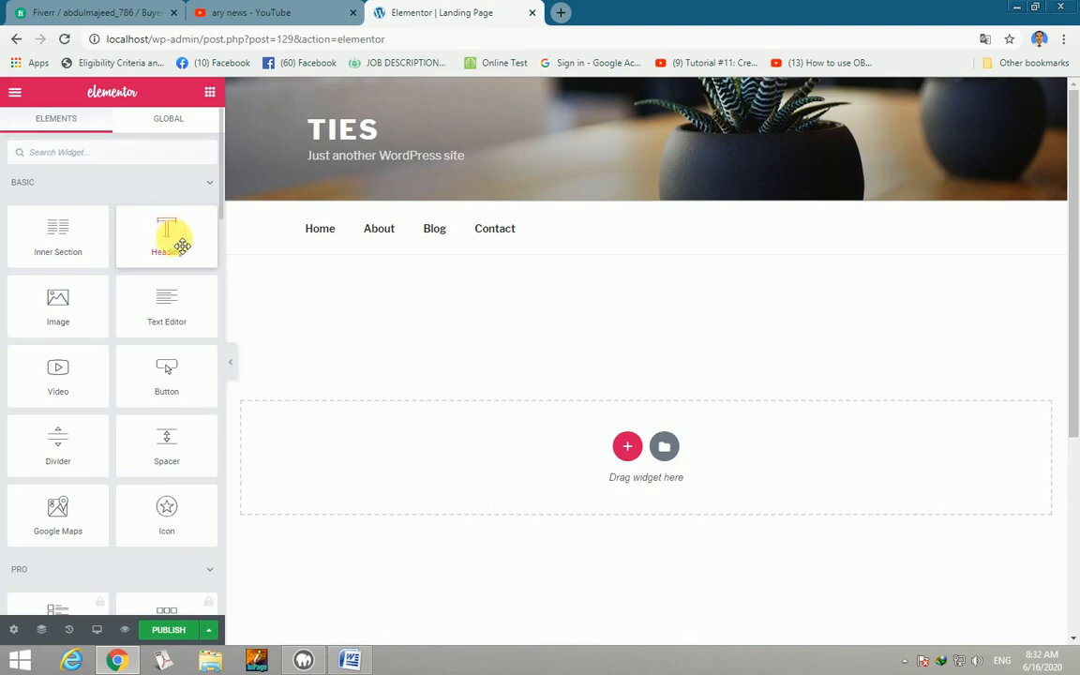
Drop a Heading widget onto the page and select its placeholder title text.
left_click_drag(173, 234, 636, 457)
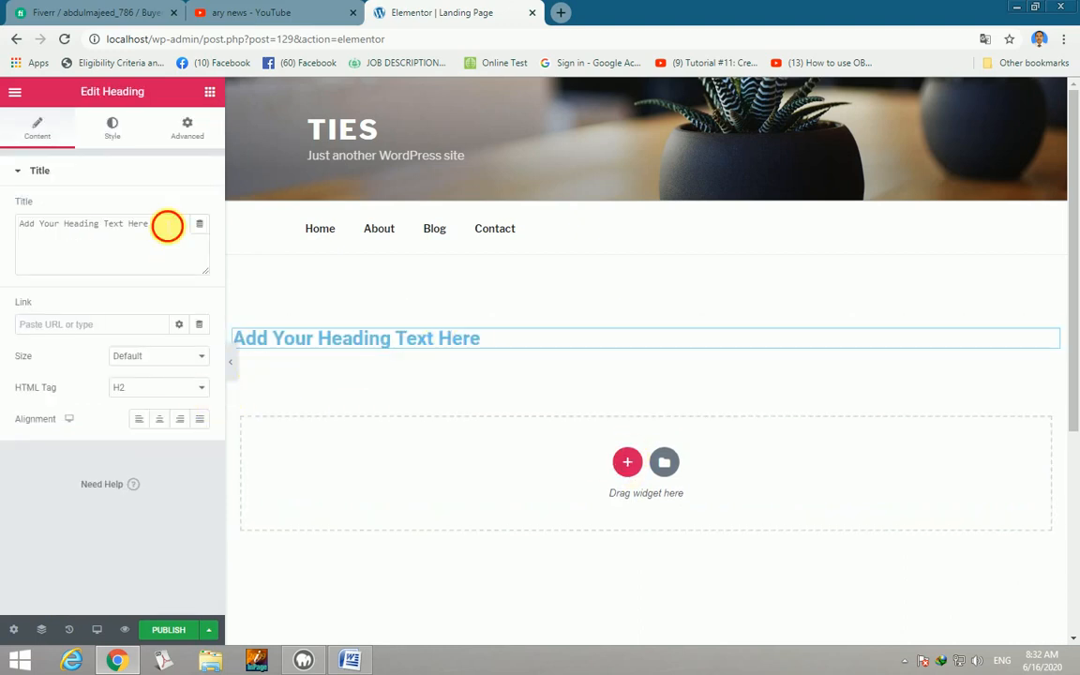
left_click_drag(166, 226, 24, 225)
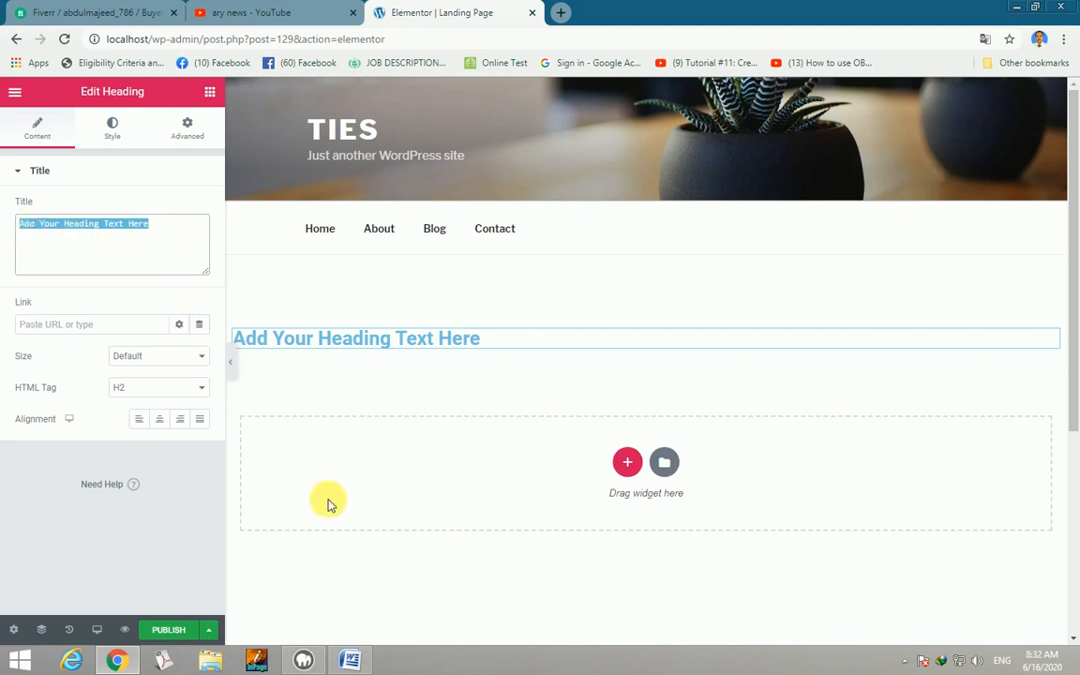
left_click(353, 660)
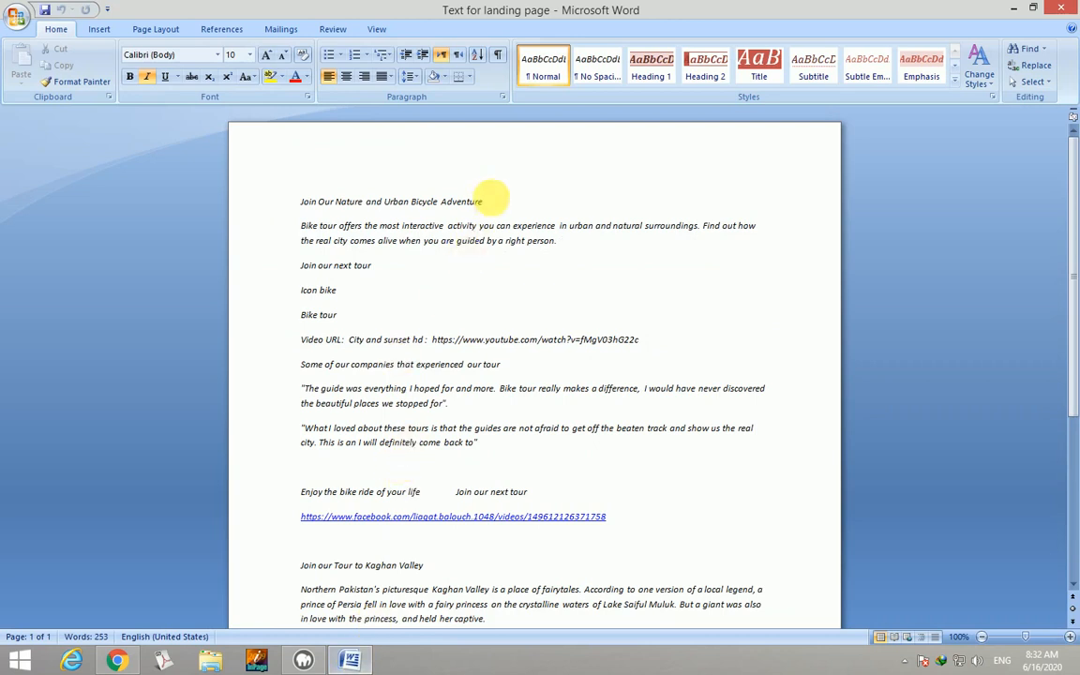
Copy the first line, the tour heading, from the Word document.
left_click_drag(484, 201, 319, 205)
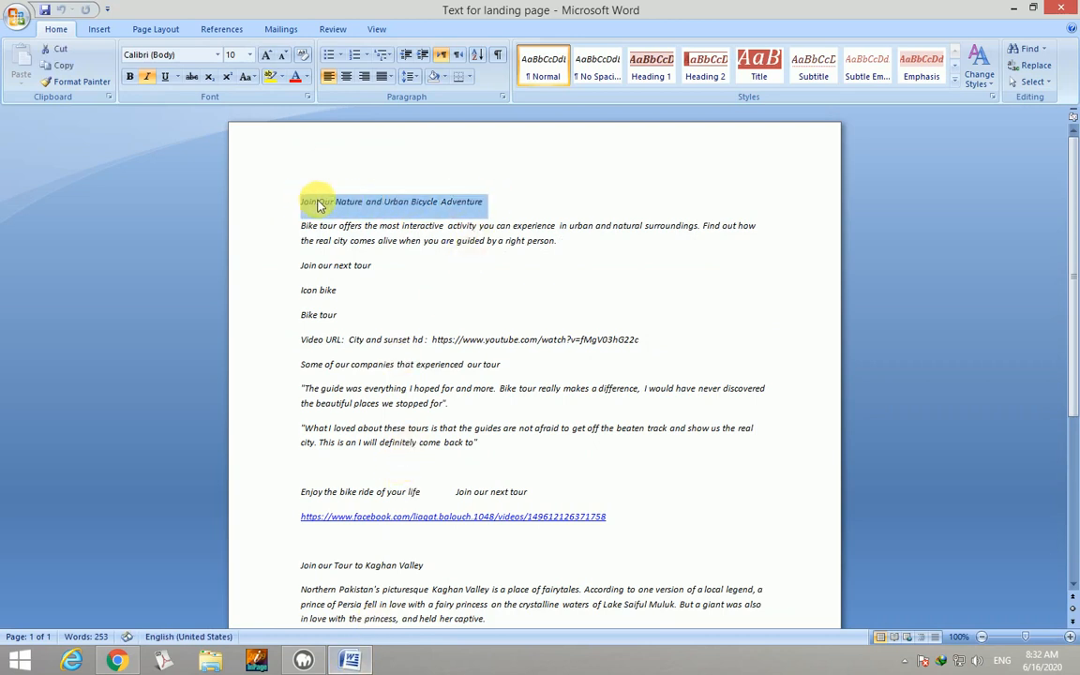
right_click(318, 204)
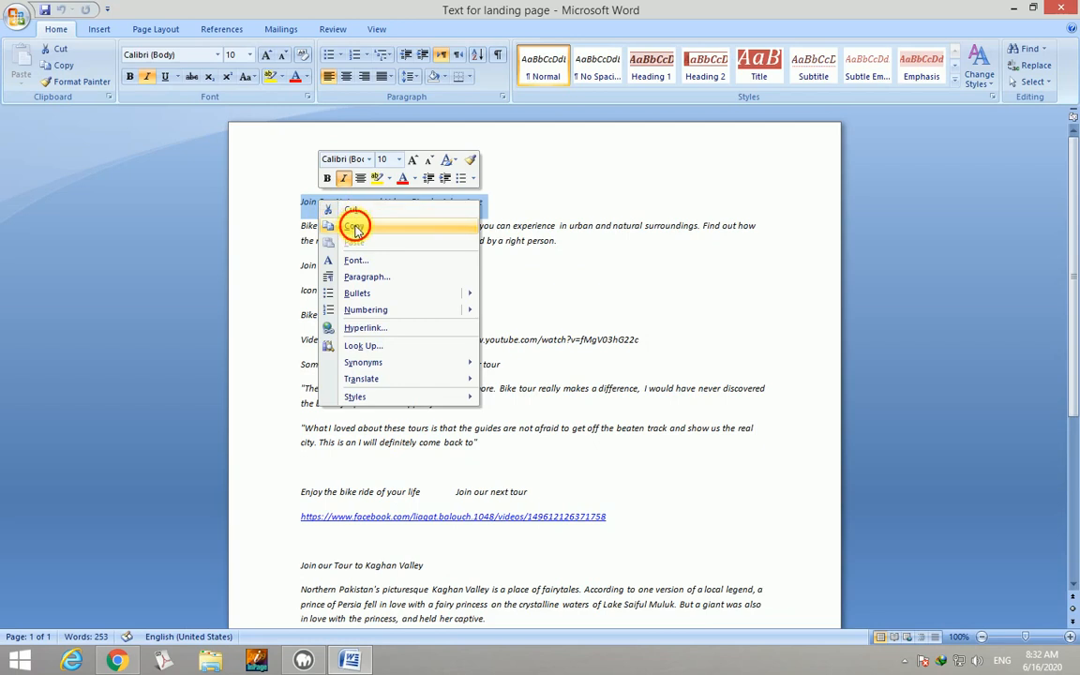
left_click(299, 227)
left_click(116, 660)
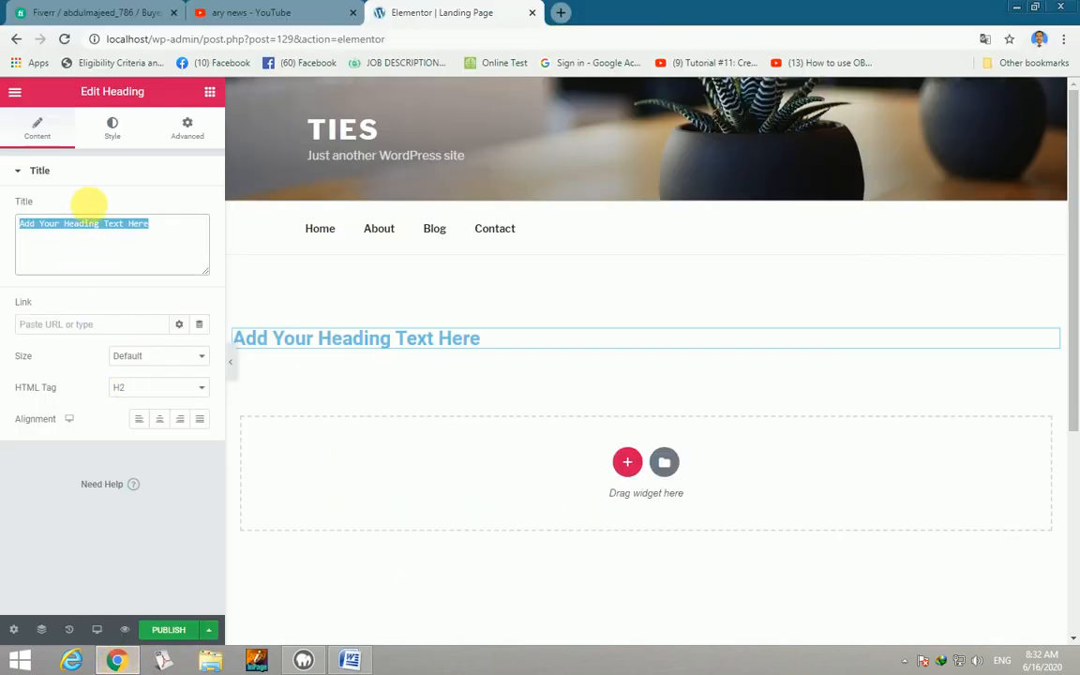
Paste 'Join Our Nature and Urban Bicycle Adventure' as the heading, sized XL, p tag, centred.
key("ctrl+v")
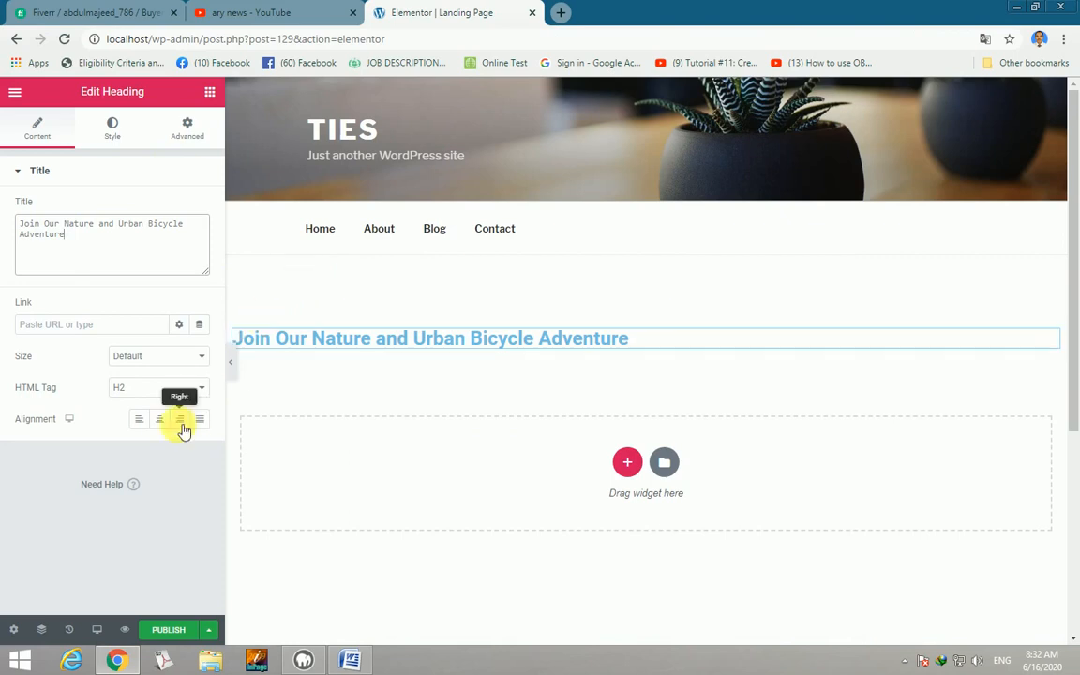
left_click(204, 360)
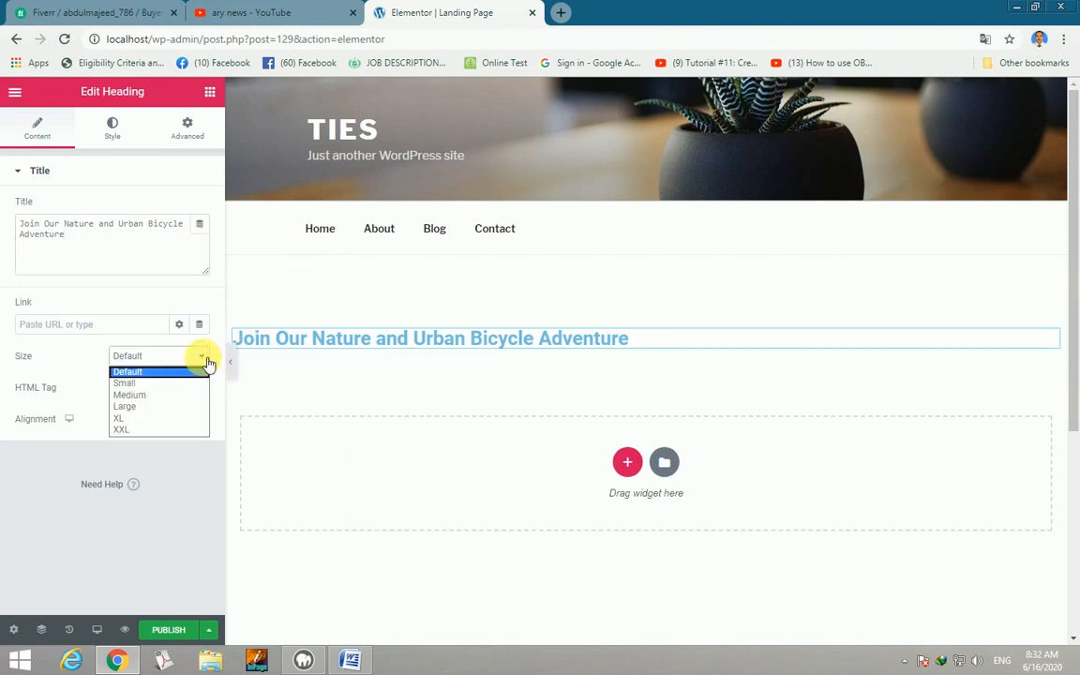
left_click(126, 420)
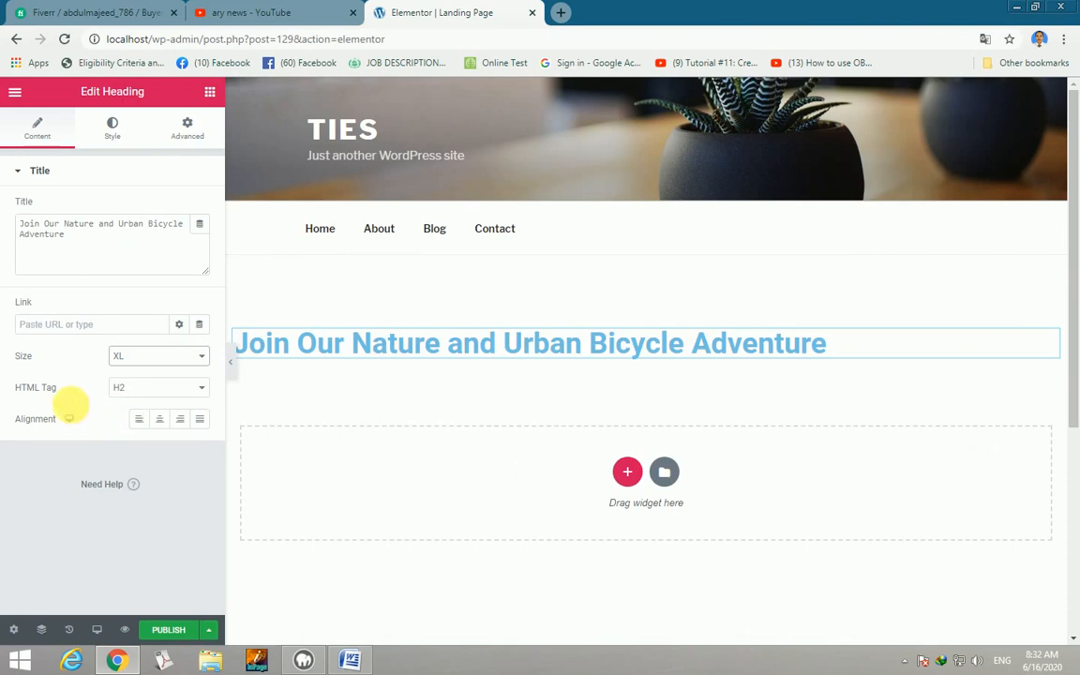
left_click(203, 389)
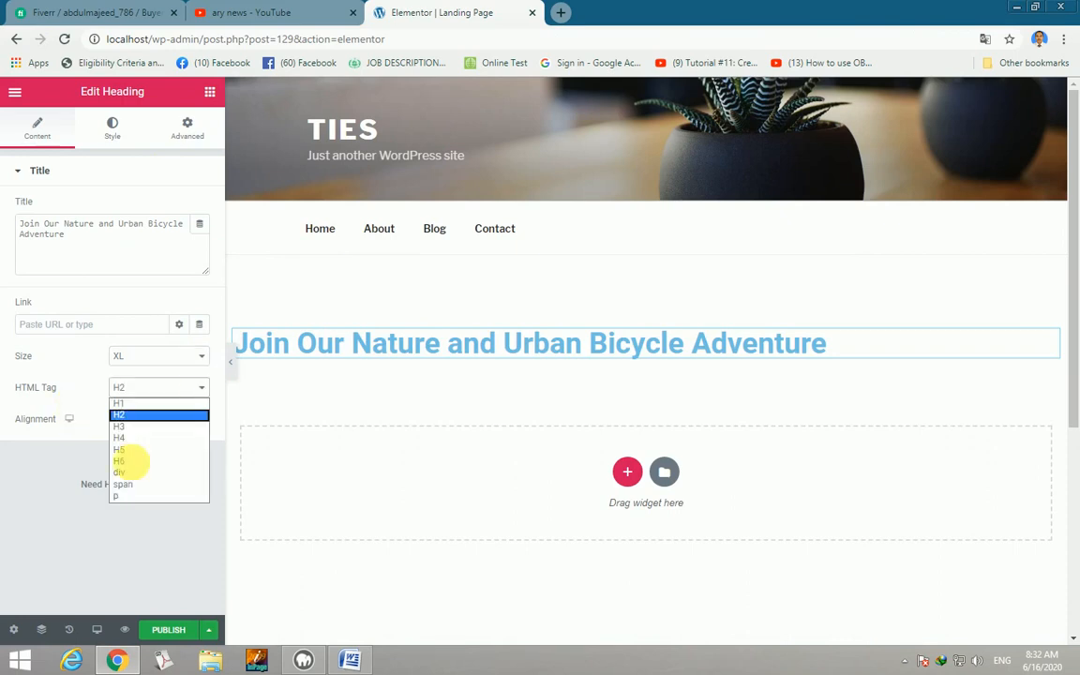
left_click(116, 497)
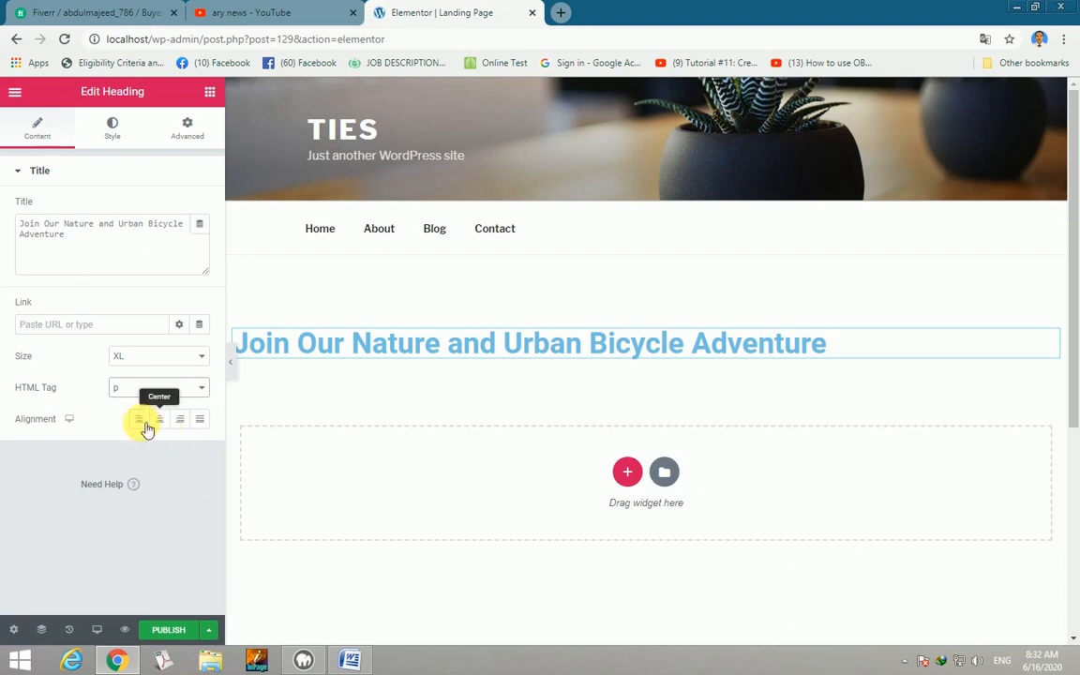
left_click(161, 421)
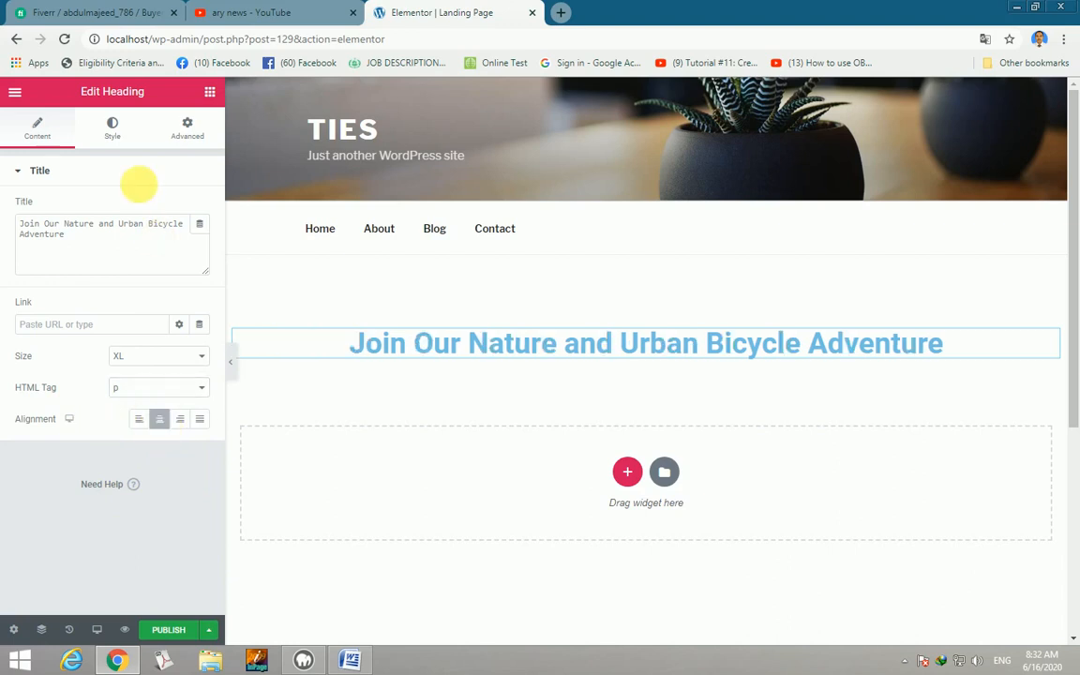
left_click(113, 130)
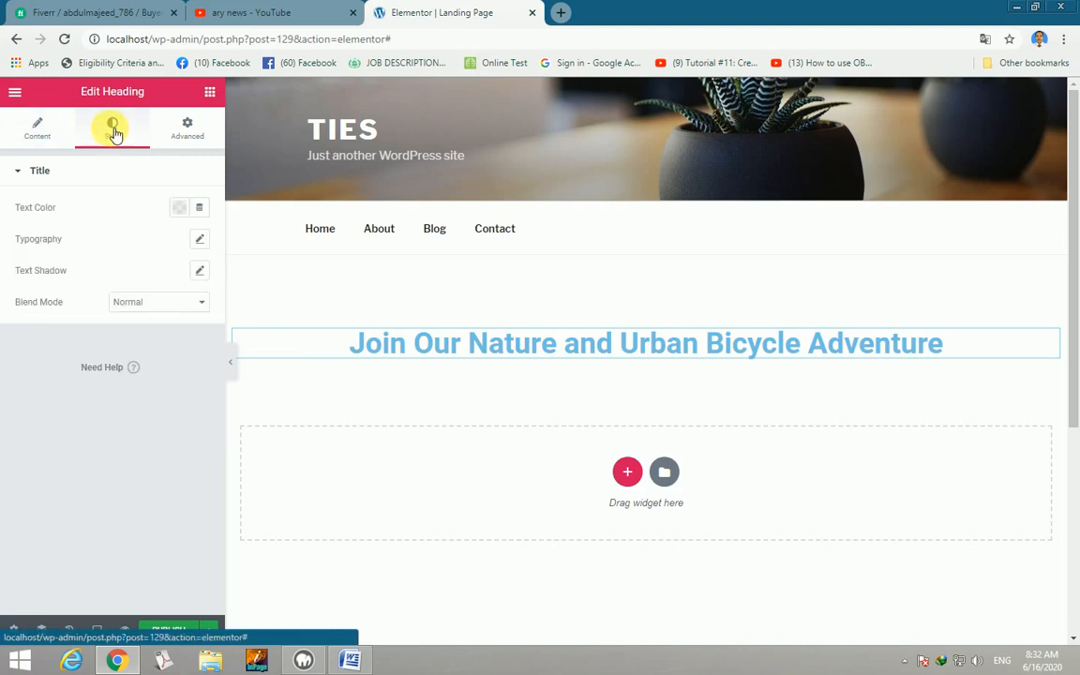
Colour the heading text blue, #4054B2.
left_click(182, 209)
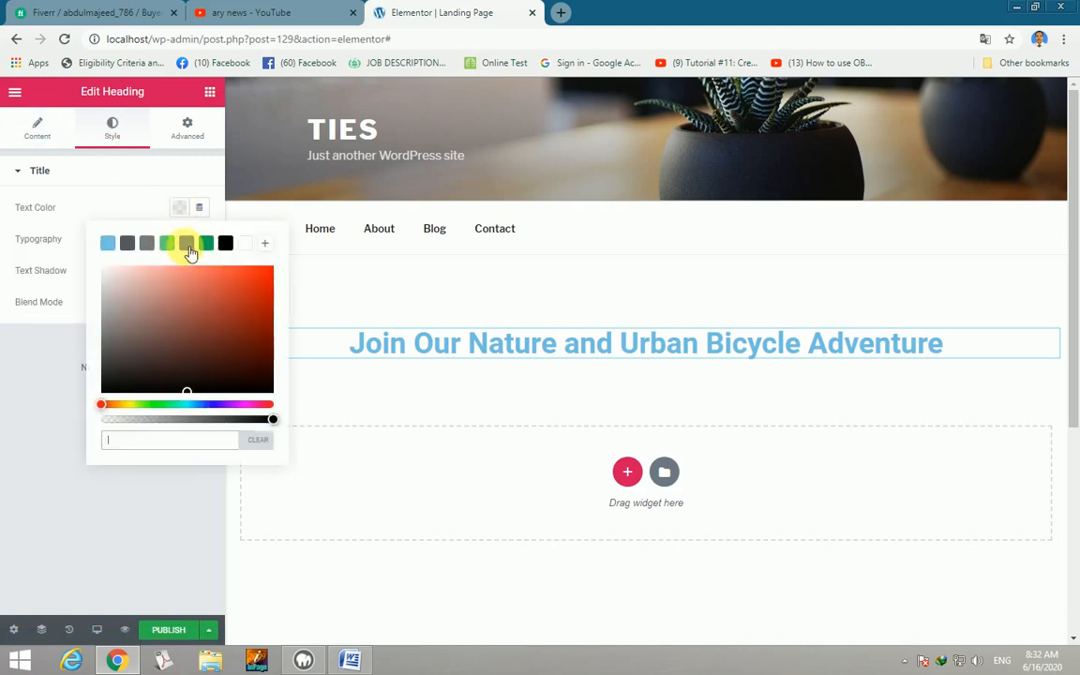
left_click(187, 245)
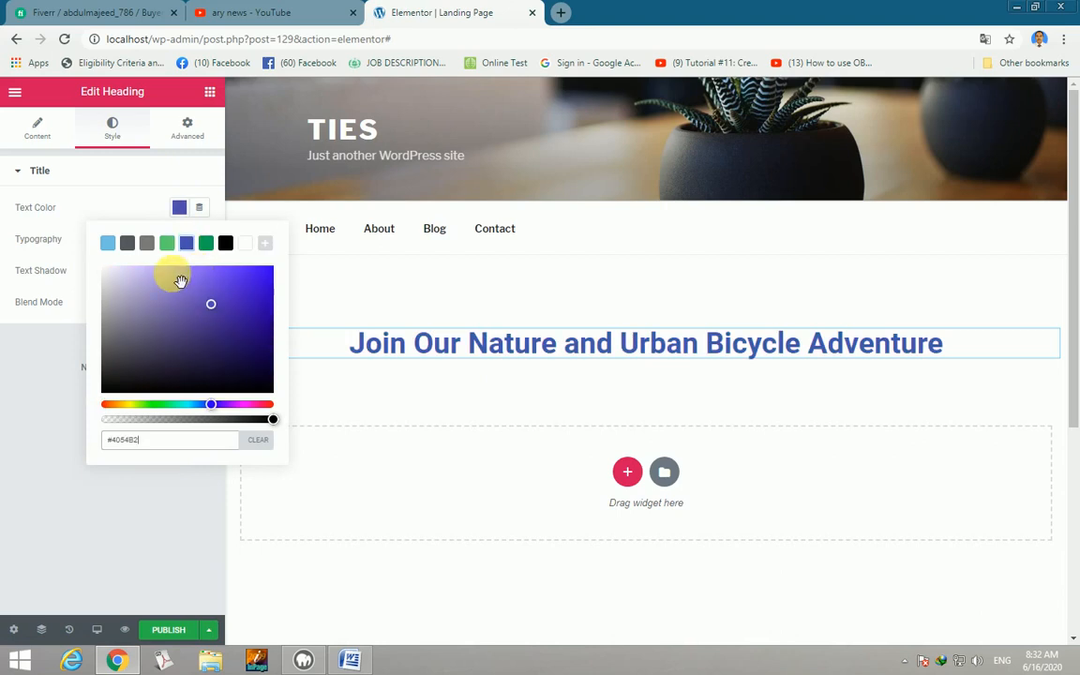
left_click(48, 236)
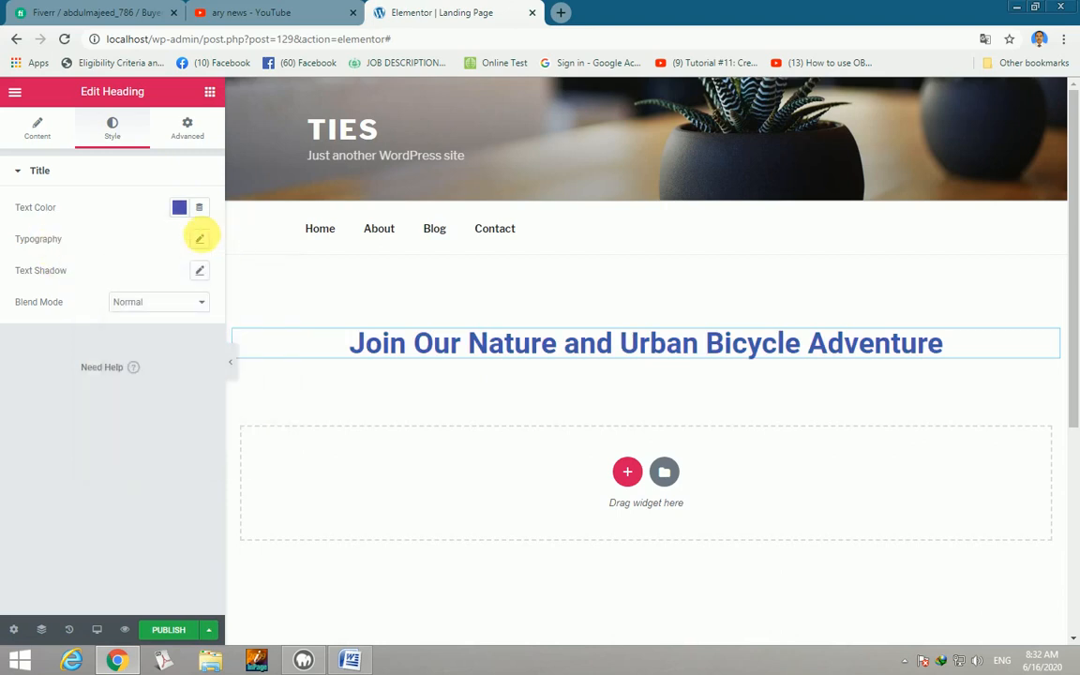
Set the heading to Roboto Condensed, size 43, capitalized, line height 1.4, letter spacing 1.2.
left_click(199, 240)
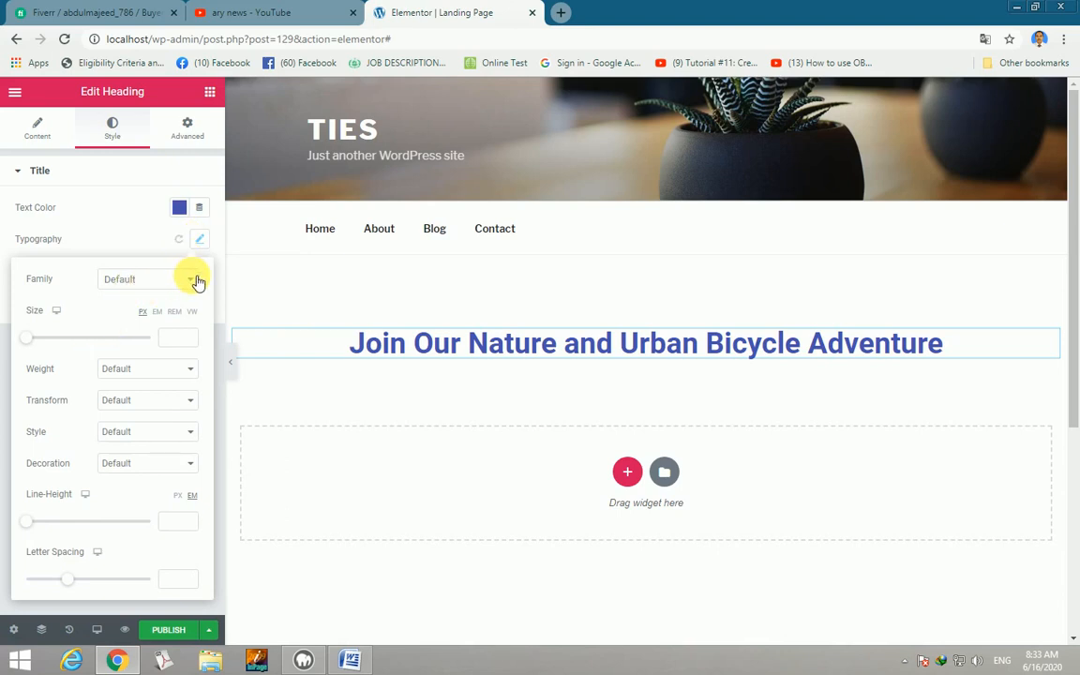
left_click(191, 280)
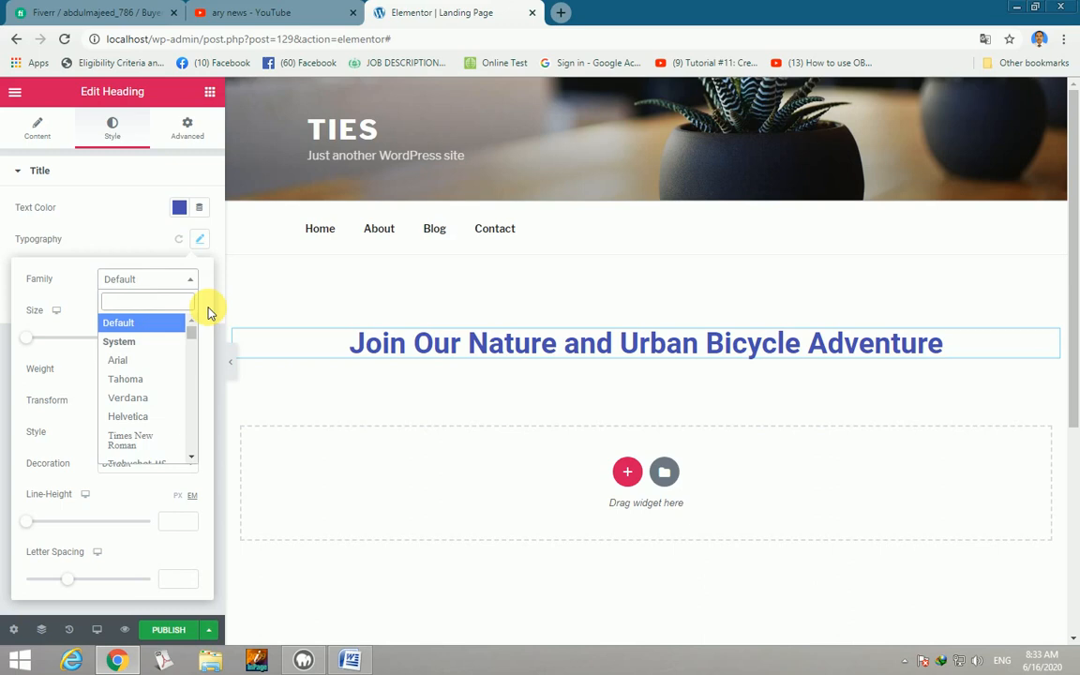
type("robo")
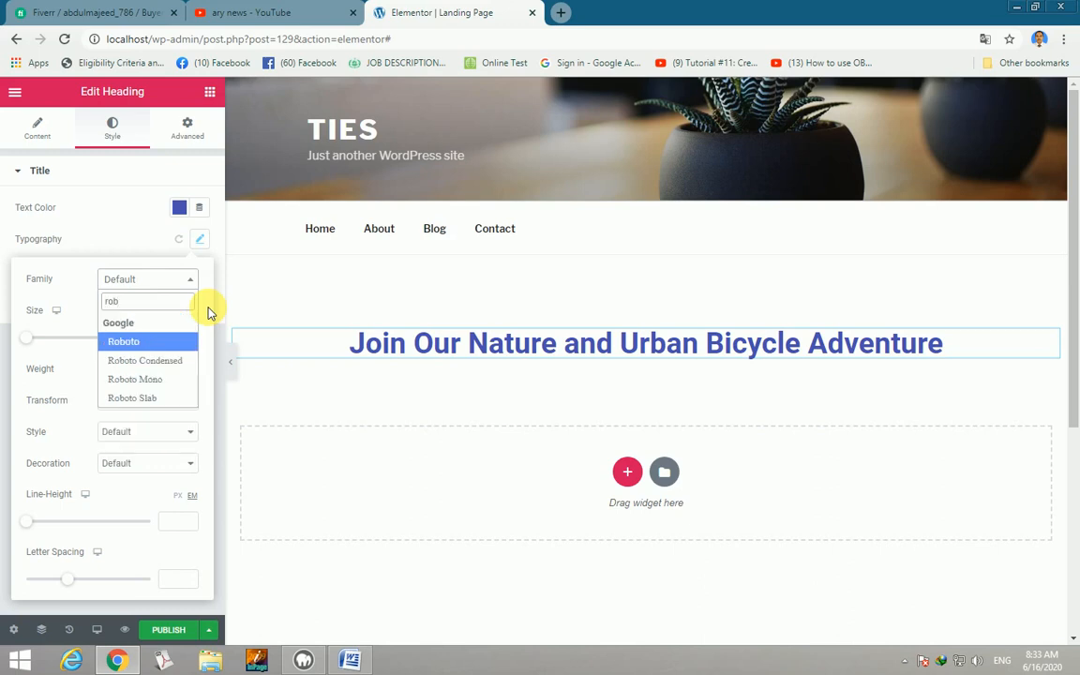
left_click(176, 360)
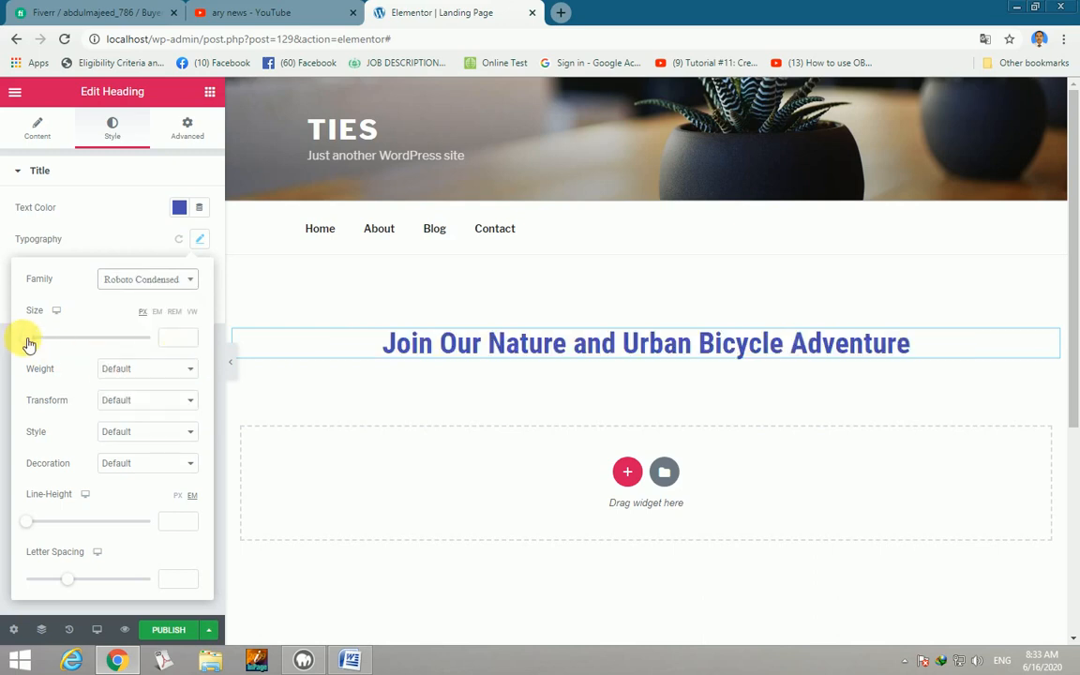
left_click_drag(28, 343, 56, 341)
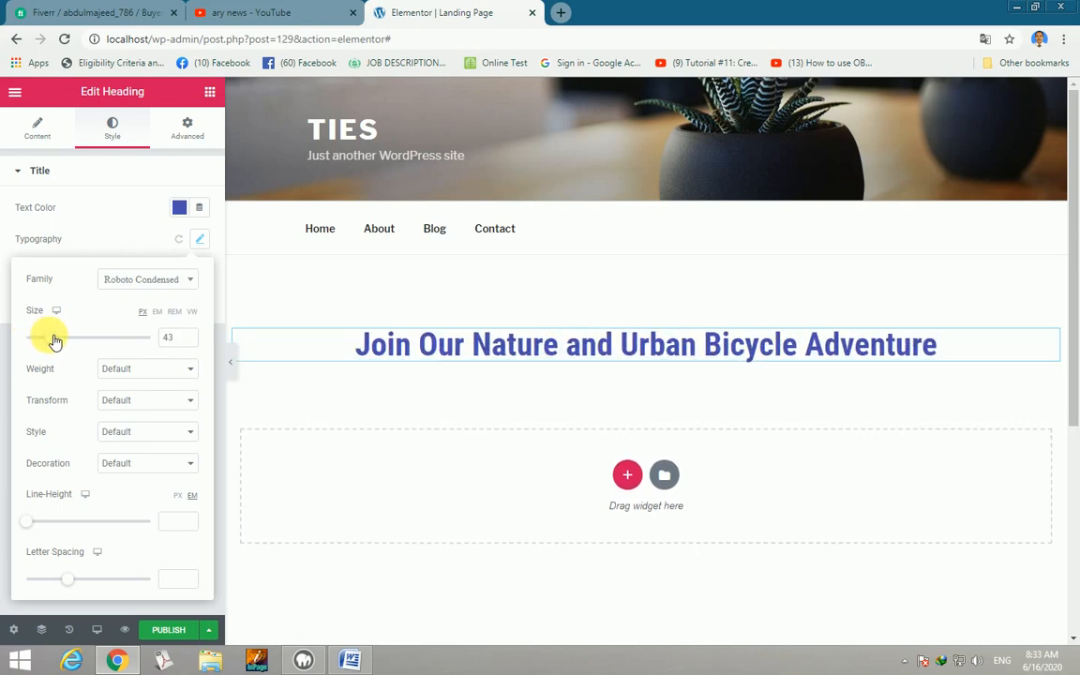
left_click(194, 402)
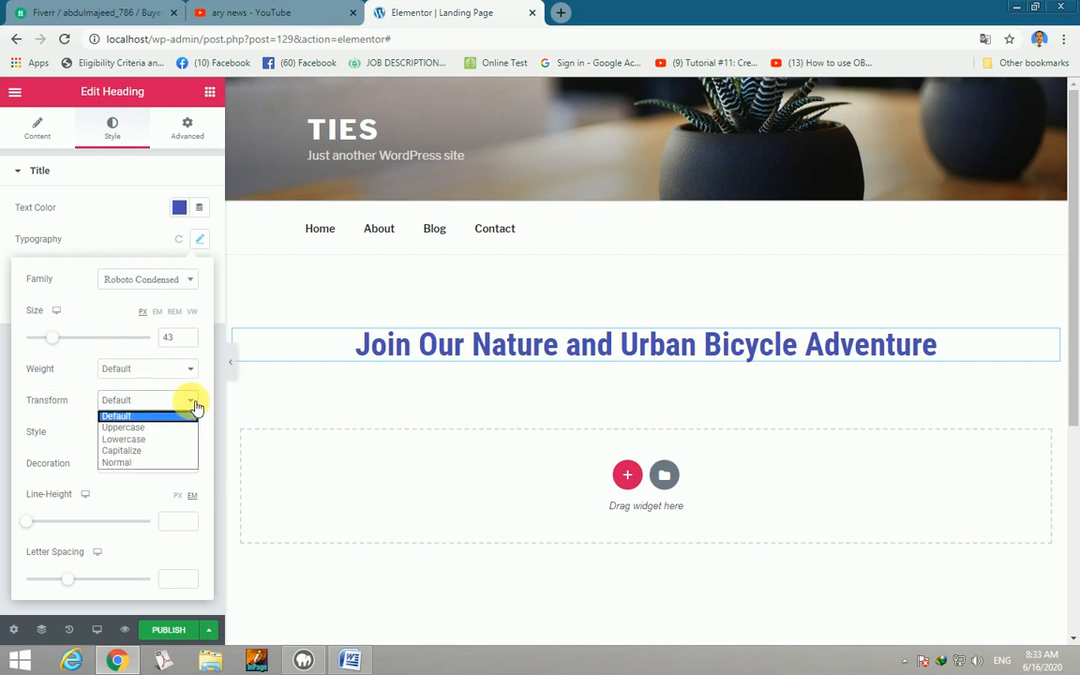
left_click(134, 452)
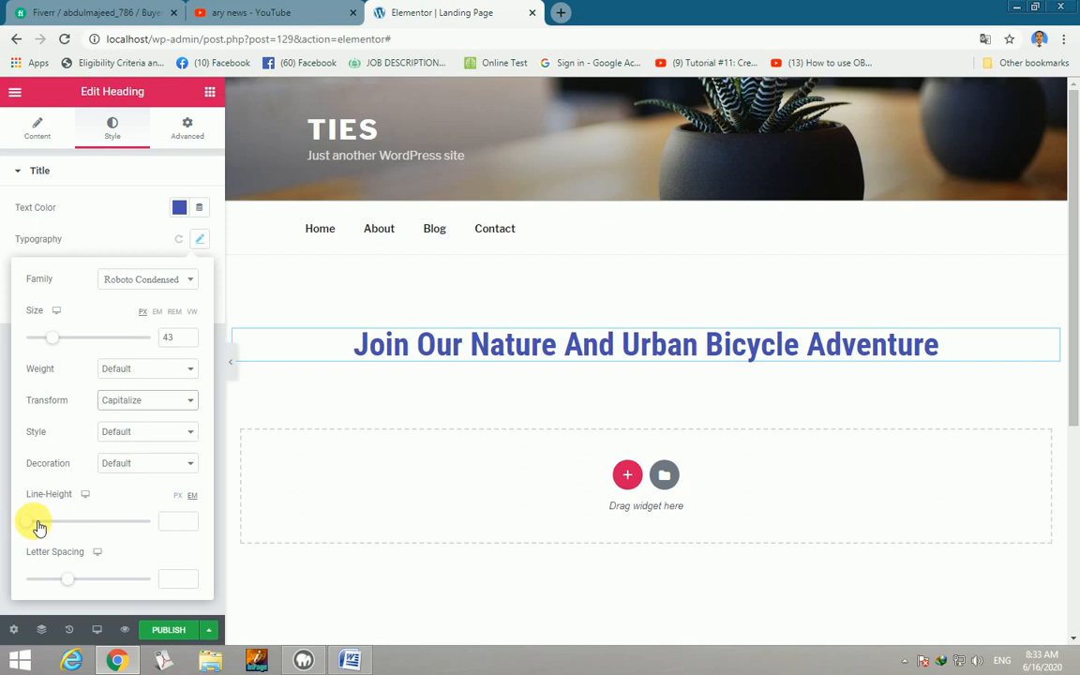
left_click_drag(34, 527, 53, 529)
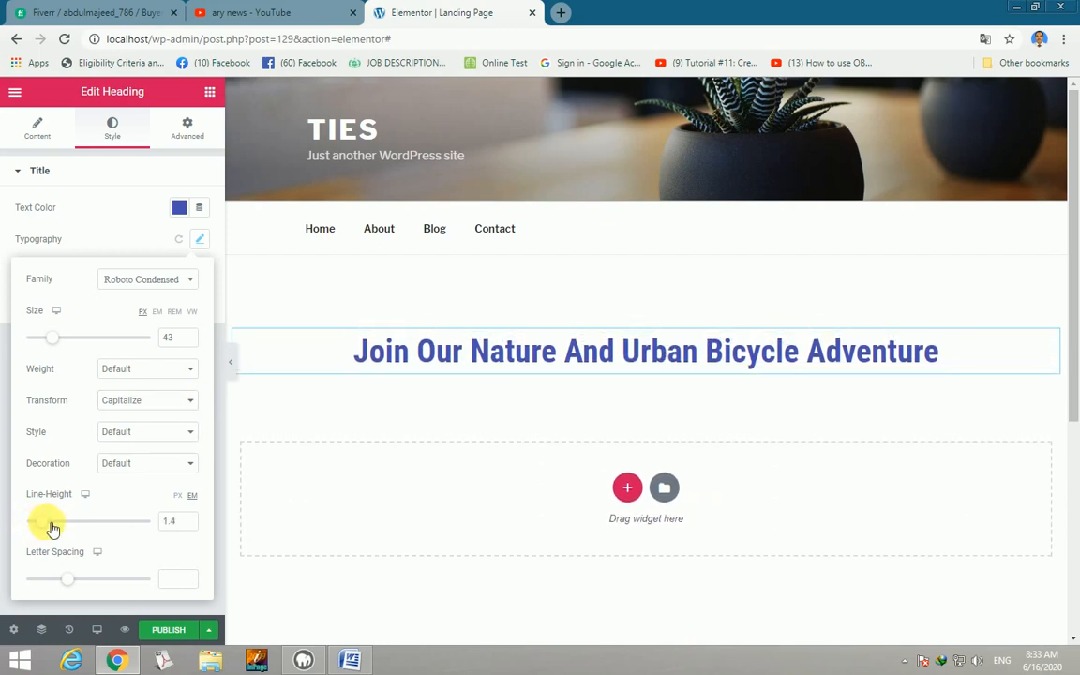
left_click_drag(67, 578, 80, 581)
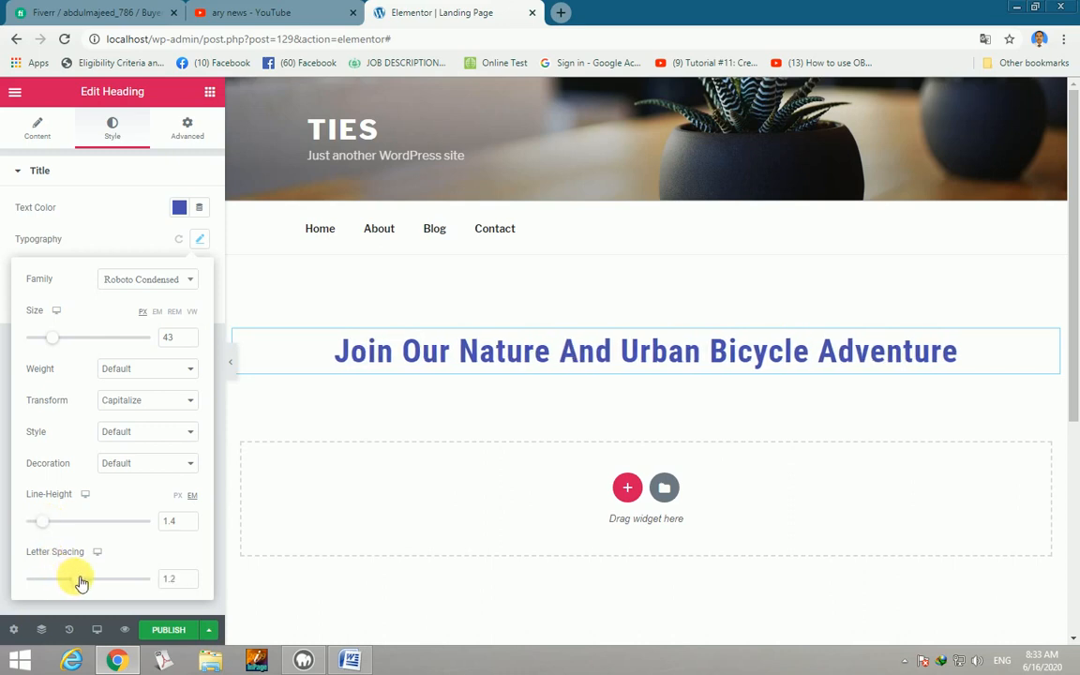
left_click(212, 94)
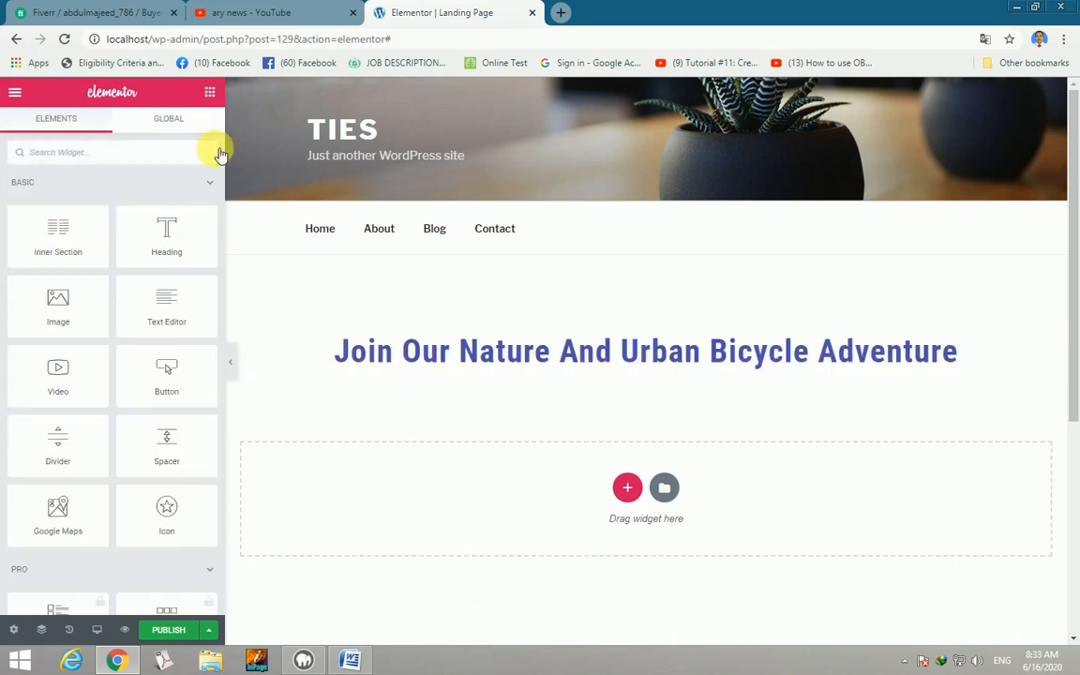
Add a second Heading widget below the title and select its placeholder text.
left_click_drag(164, 222, 632, 375)
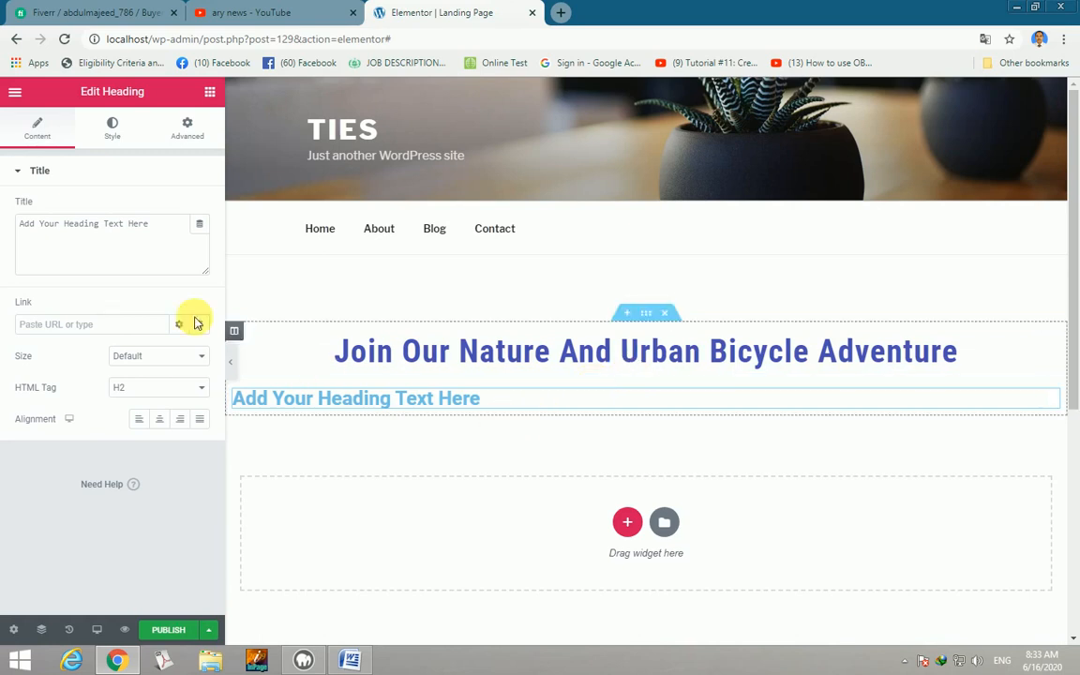
left_click_drag(159, 224, 4, 212)
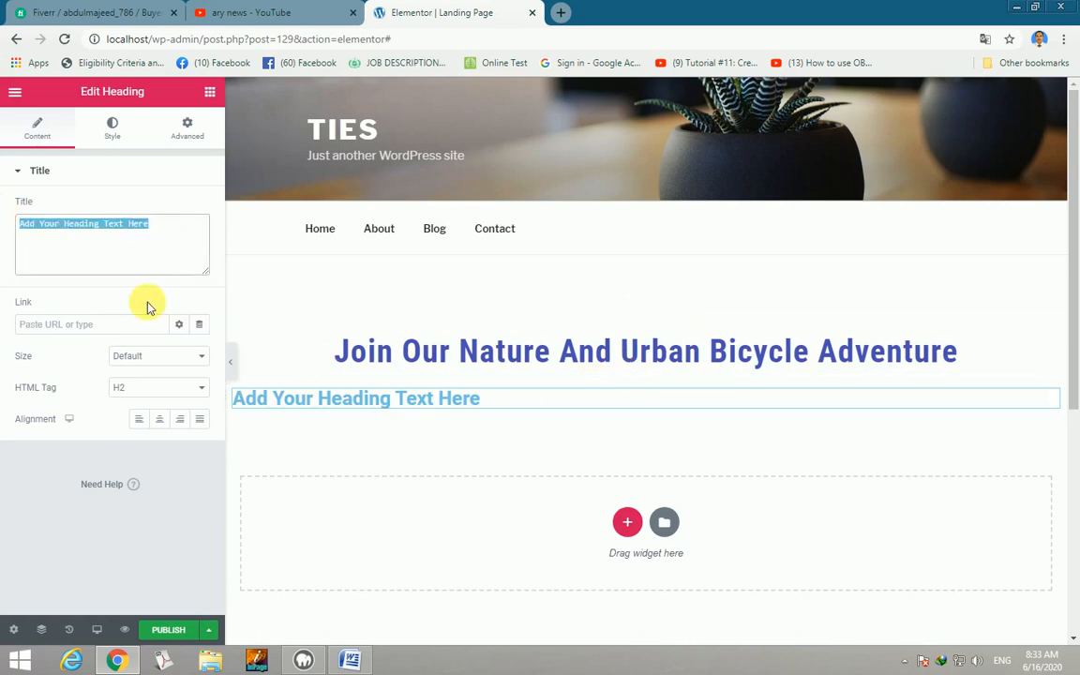
left_click(352, 661)
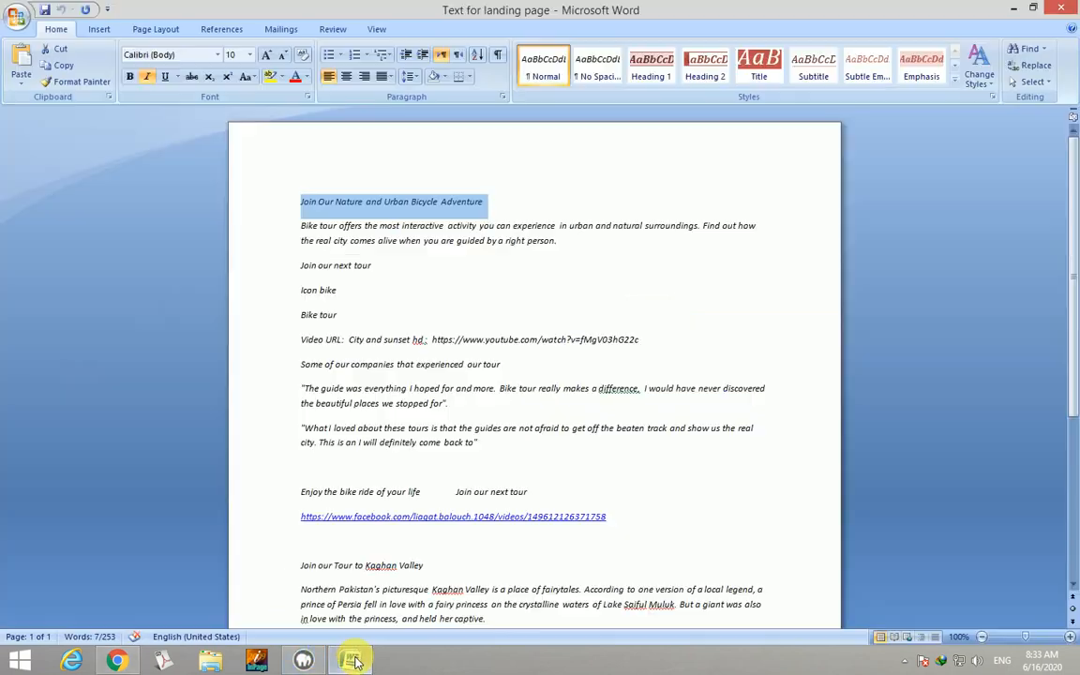
Copy only the 'Bike tour offers…' description paragraph from the Word document.
left_click(560, 242)
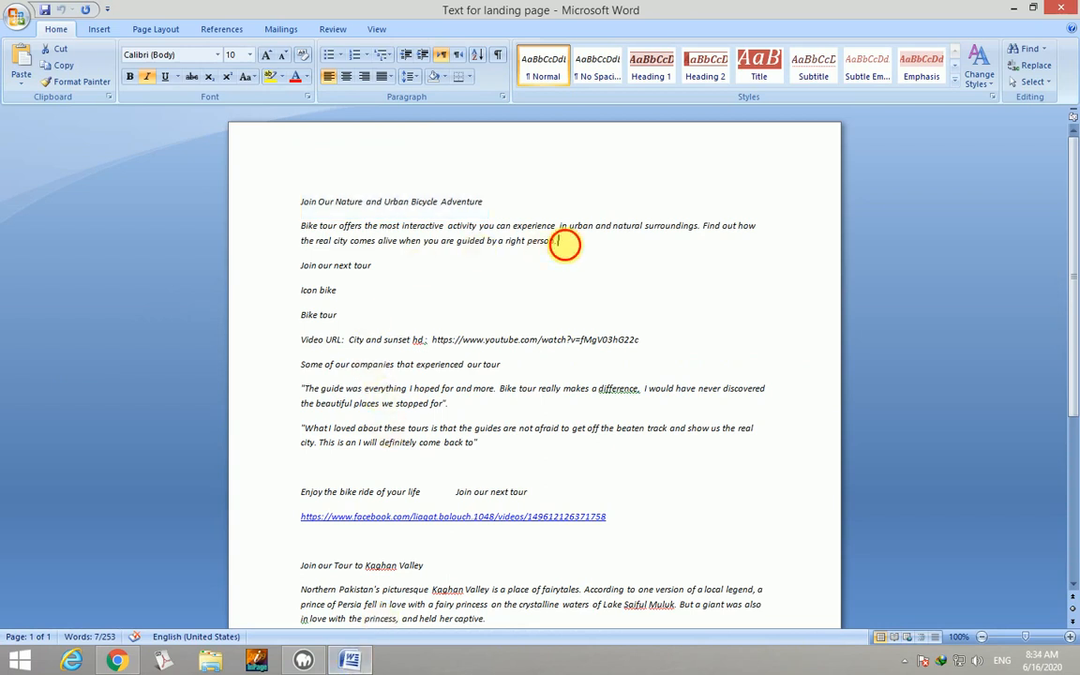
left_click_drag(560, 242, 298, 199)
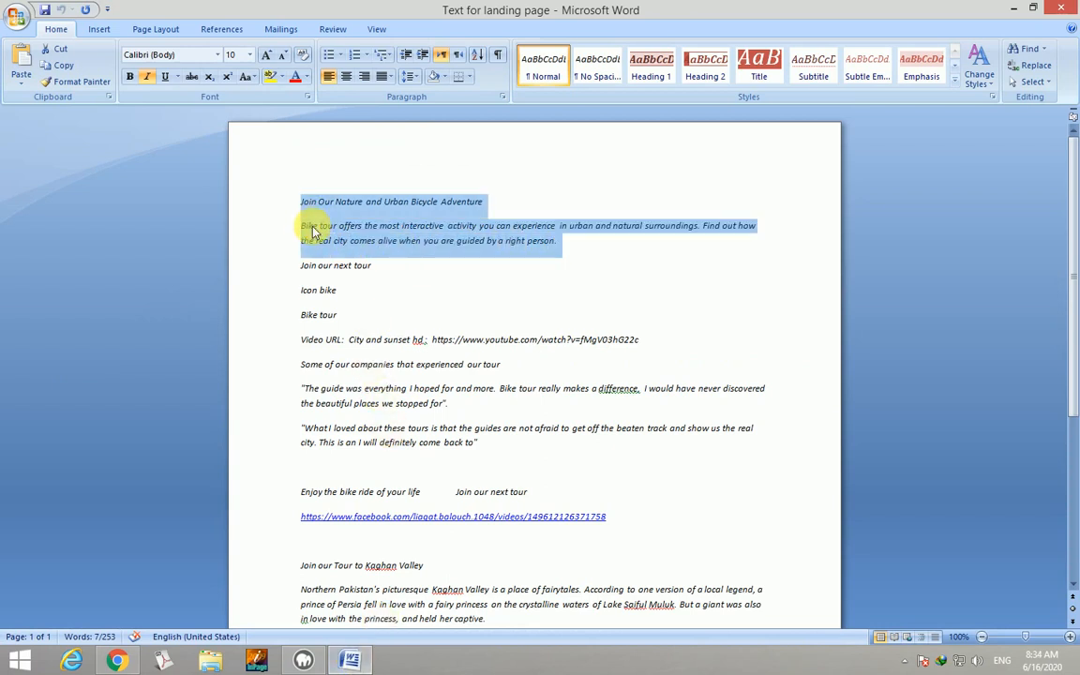
left_click(310, 225)
left_click(576, 247)
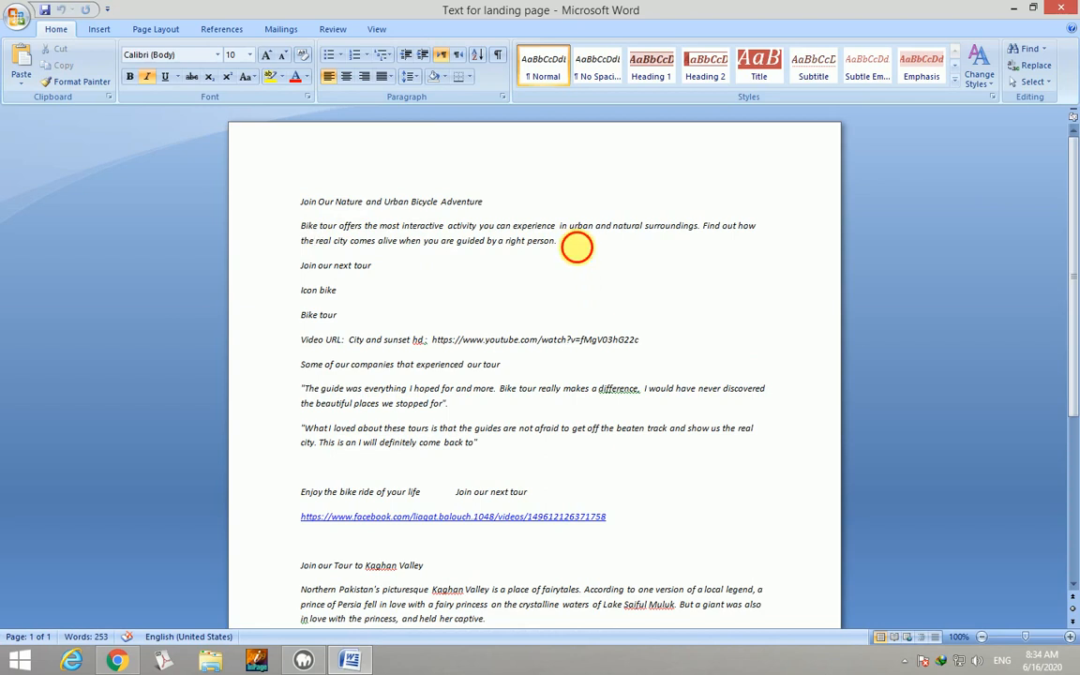
left_click_drag(576, 246, 324, 232)
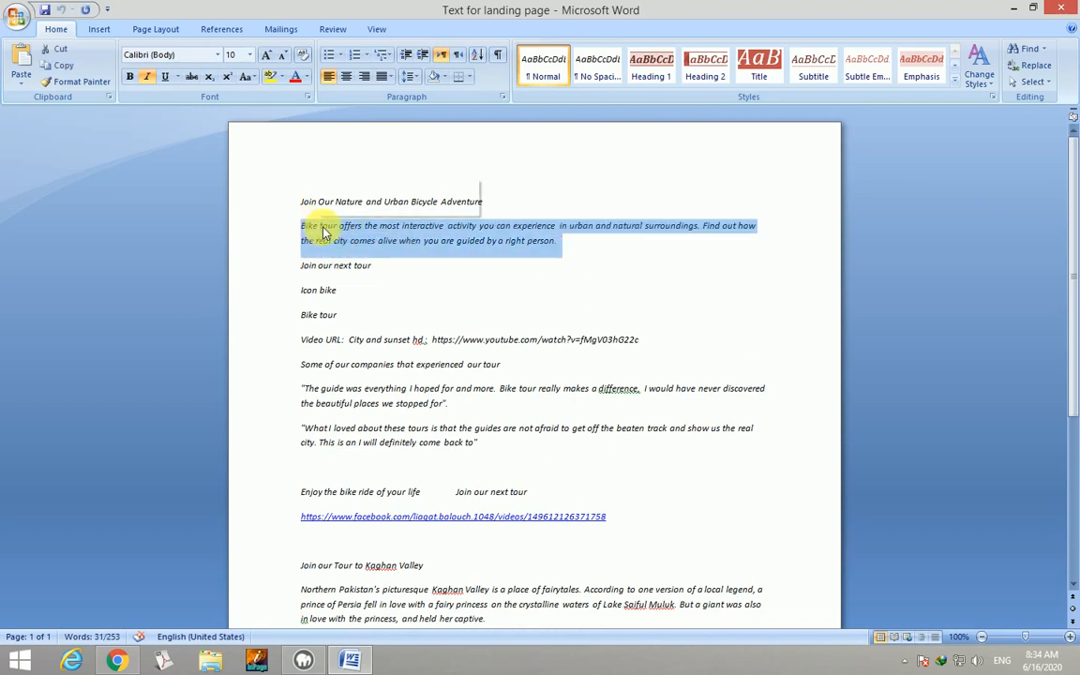
right_click(323, 232)
left_click(353, 254)
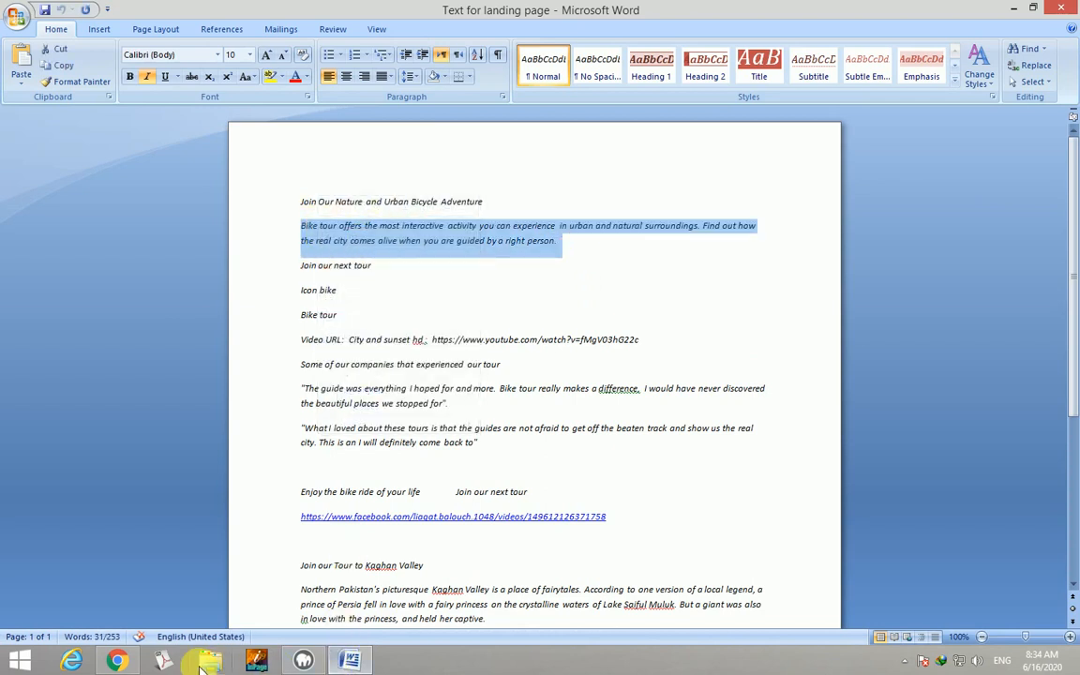
left_click(120, 661)
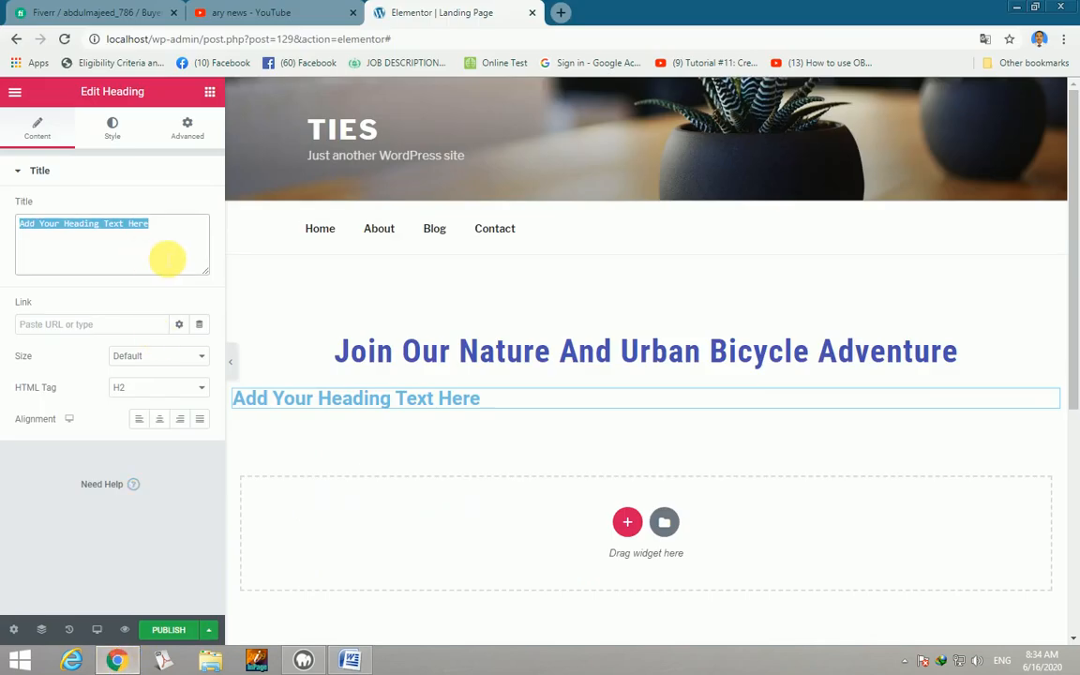
Replace the second heading's placeholder with the 'Bike tour offers…' paragraph, p tag, centred.
key("ctrl+v")
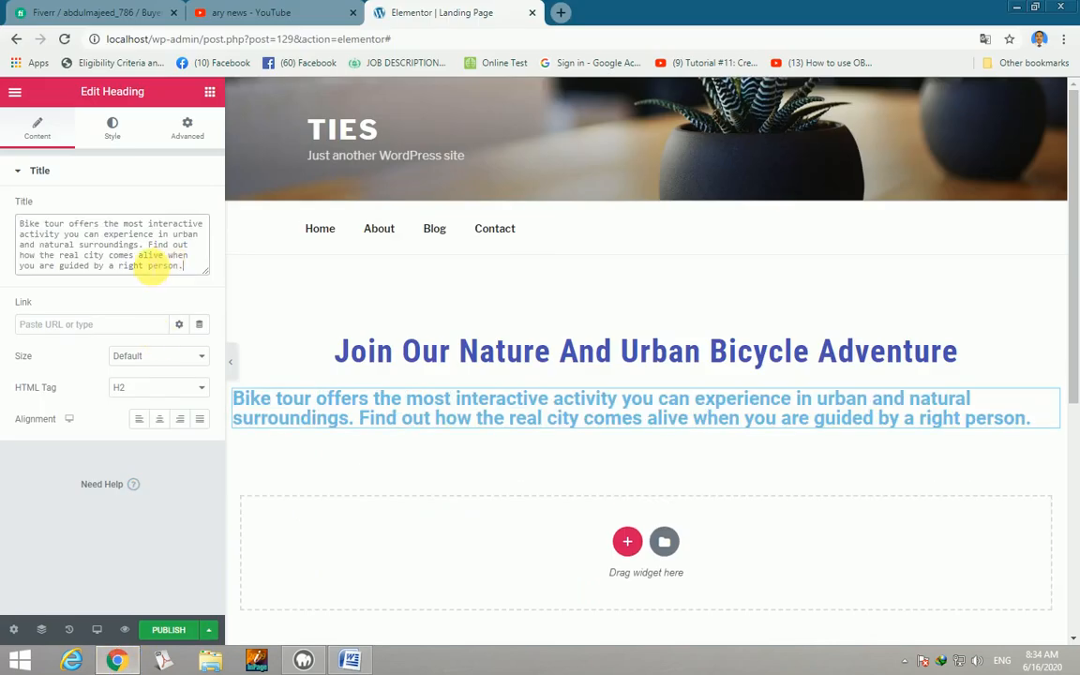
left_click(206, 388)
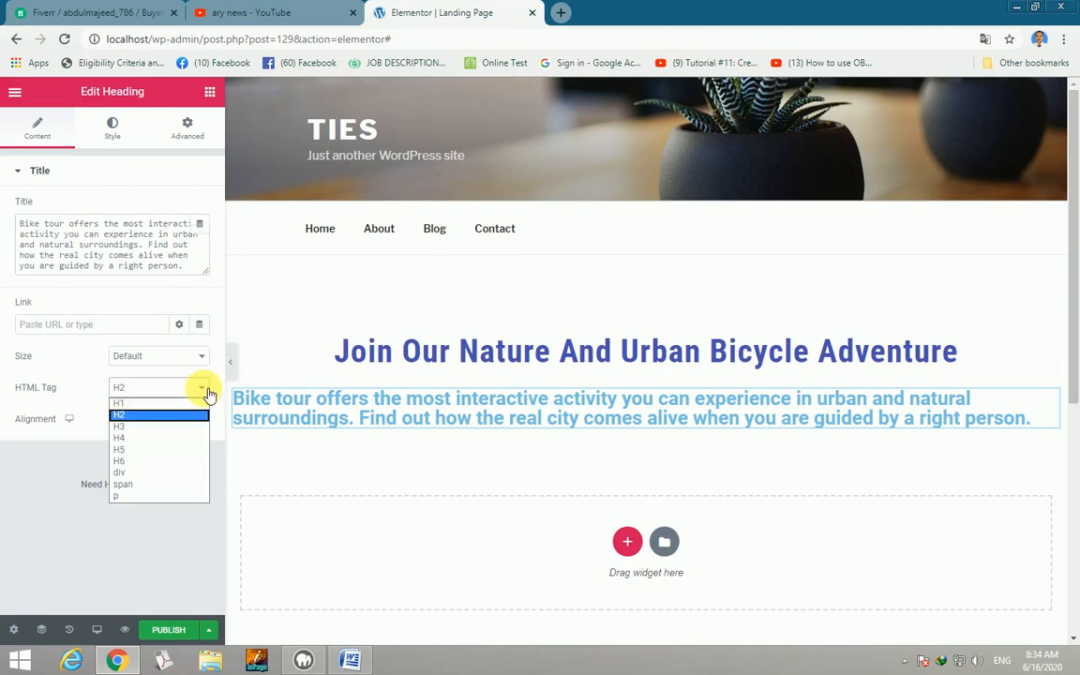
left_click(131, 496)
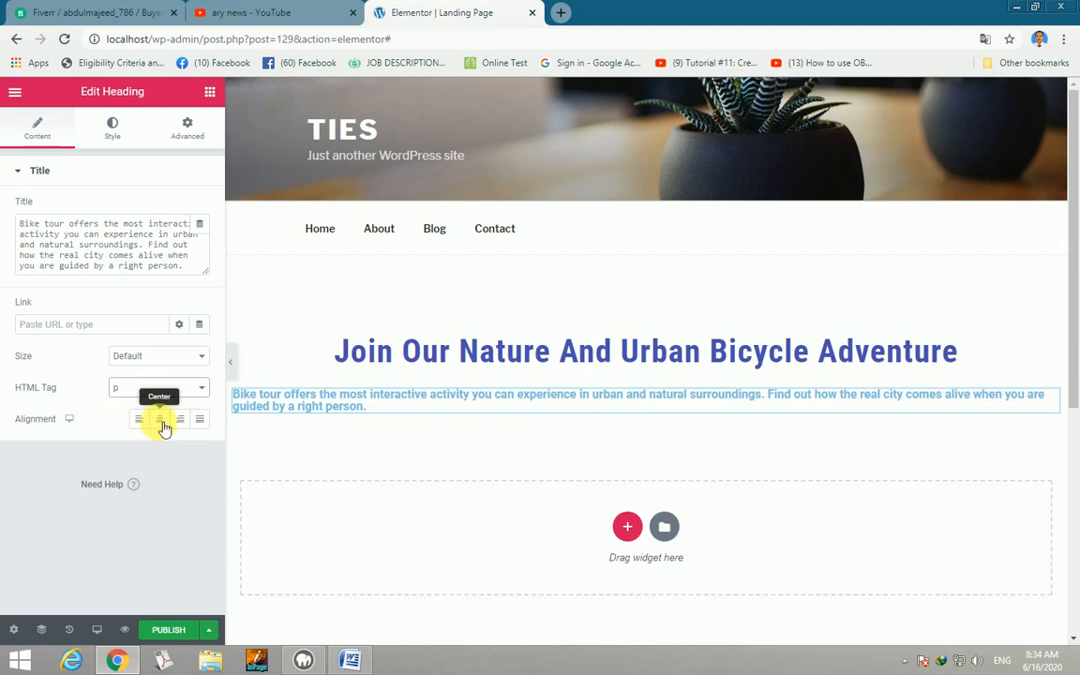
left_click(160, 421)
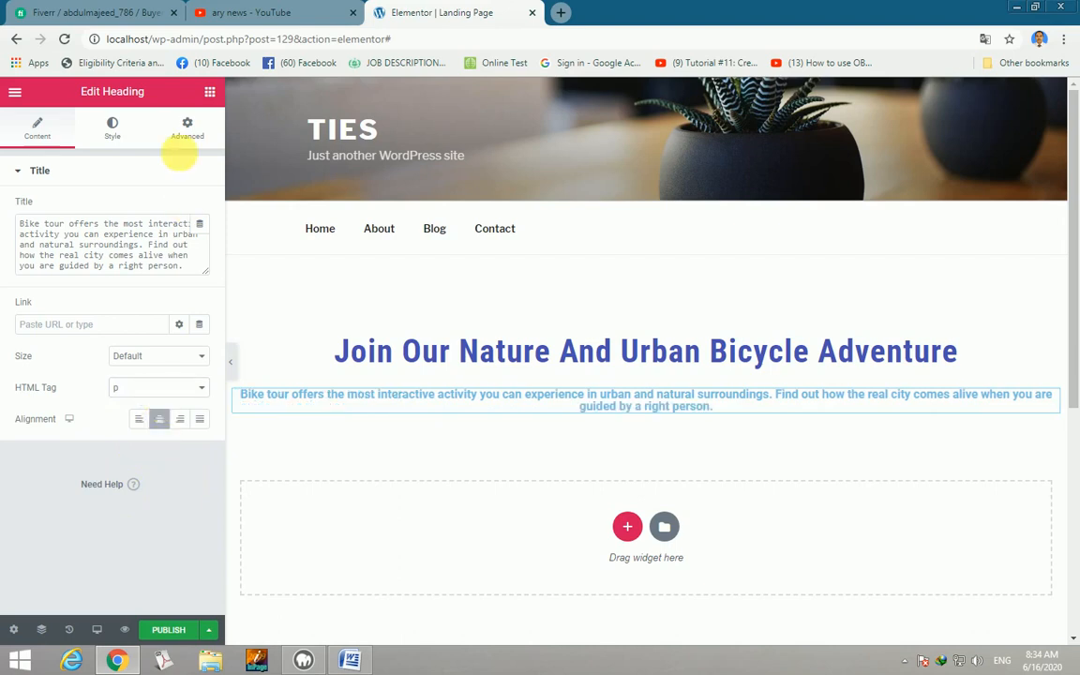
Colour the description text blue, #4054B2.
left_click(114, 129)
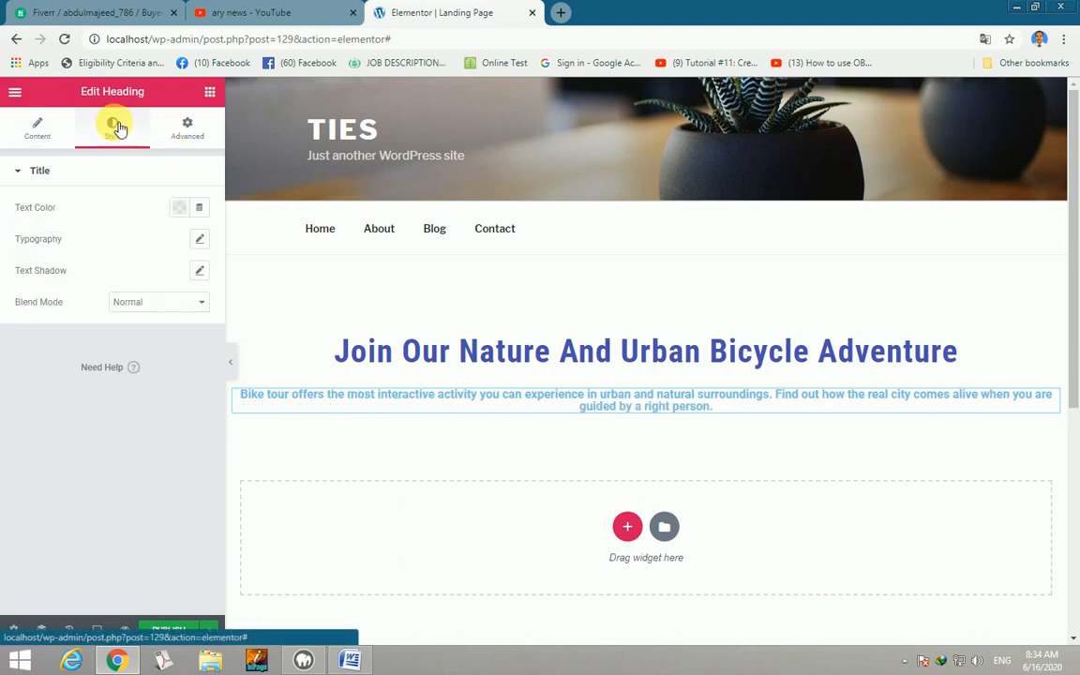
left_click(178, 207)
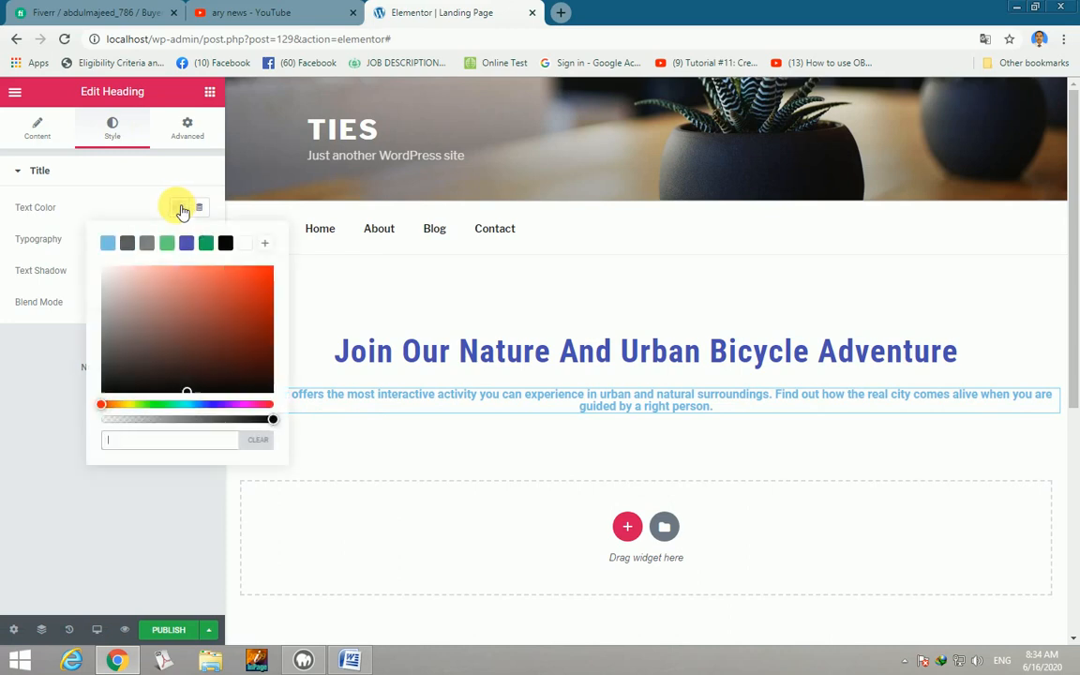
left_click(194, 246)
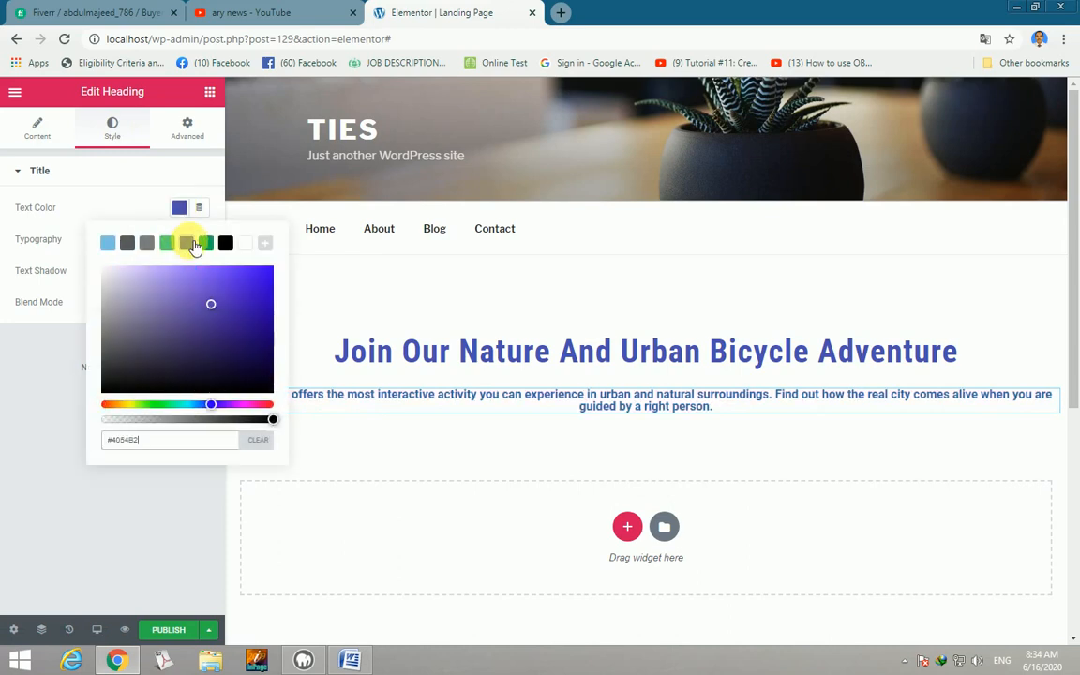
left_click(61, 241)
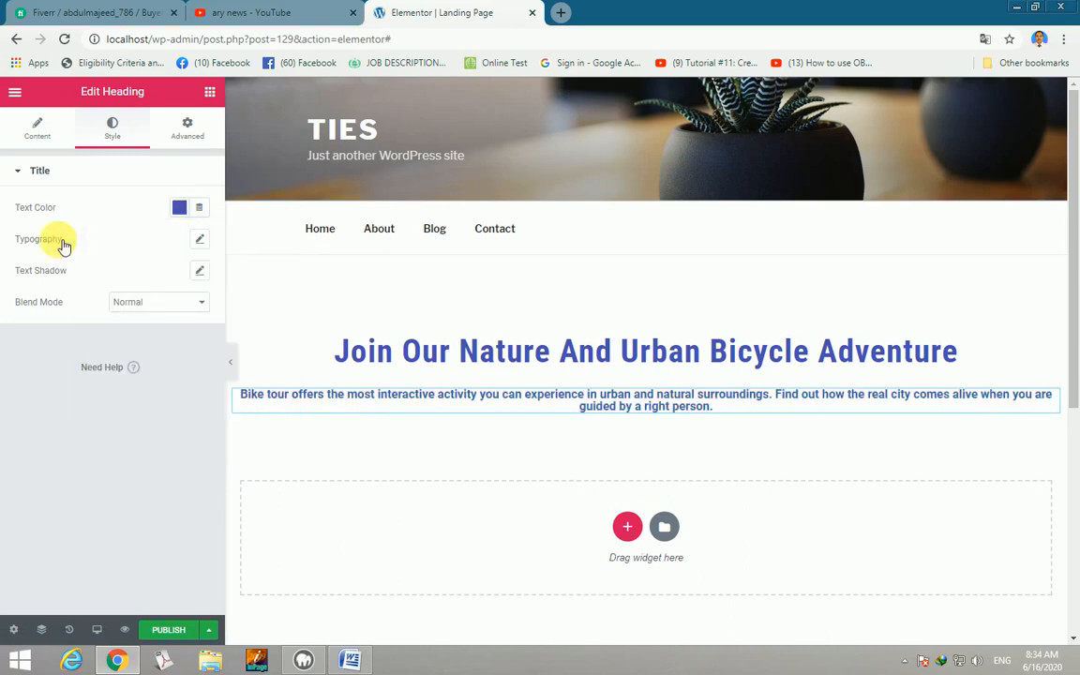
Set the description to Roboto Condensed, 31 px, 1.5 em line height, 2.4 letter spacing.
left_click(199, 239)
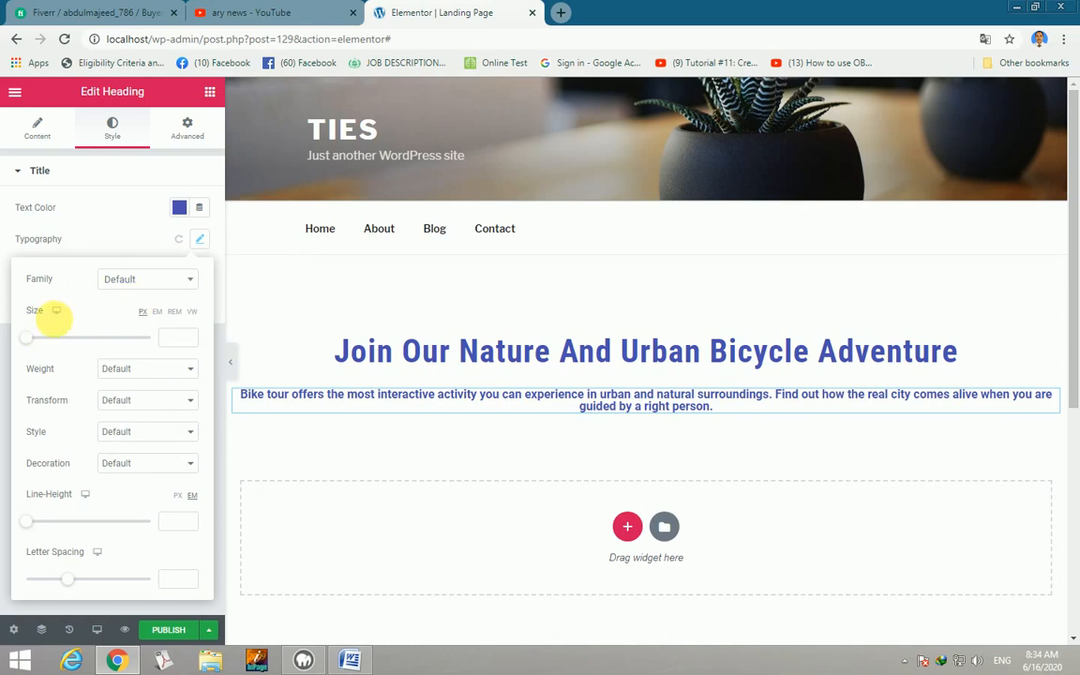
left_click(193, 281)
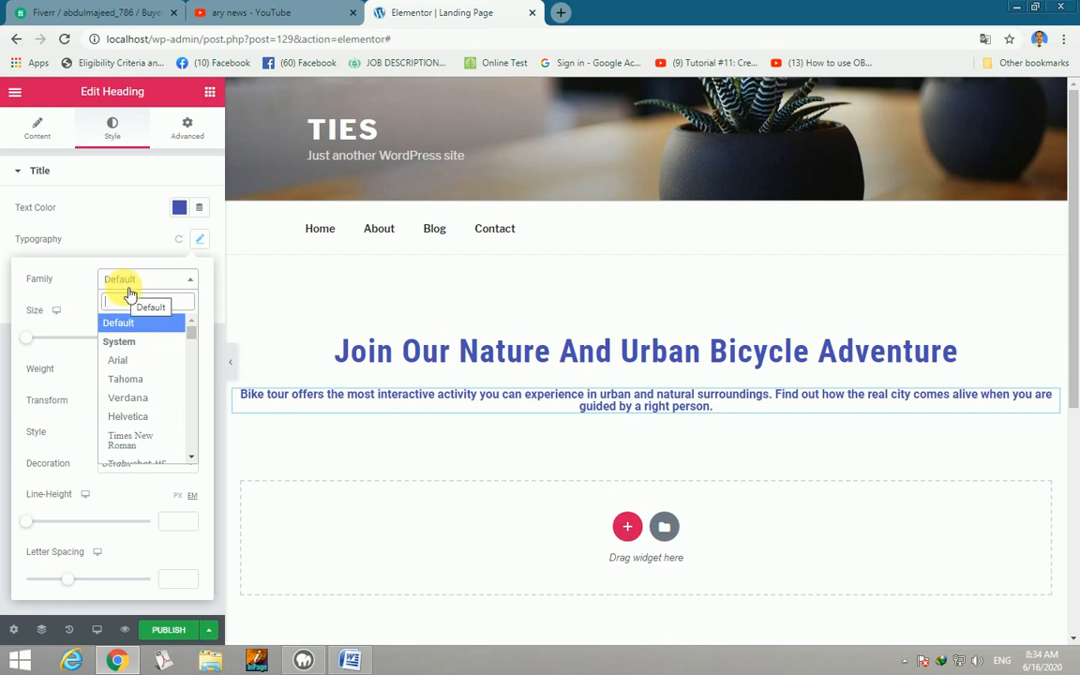
type("robo")
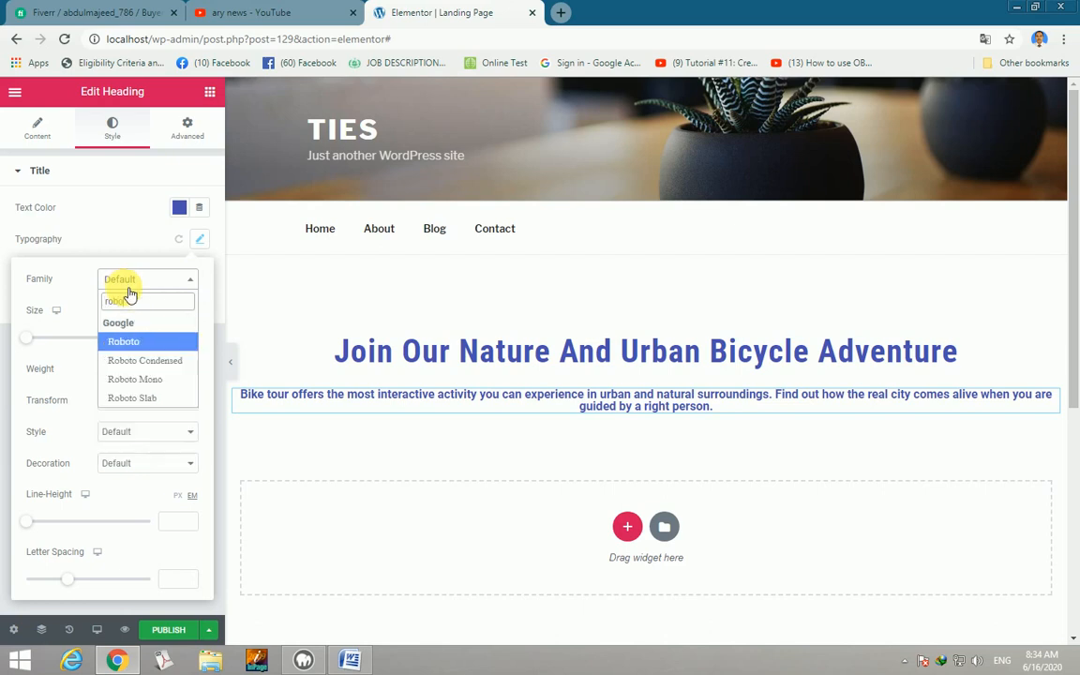
left_click(160, 360)
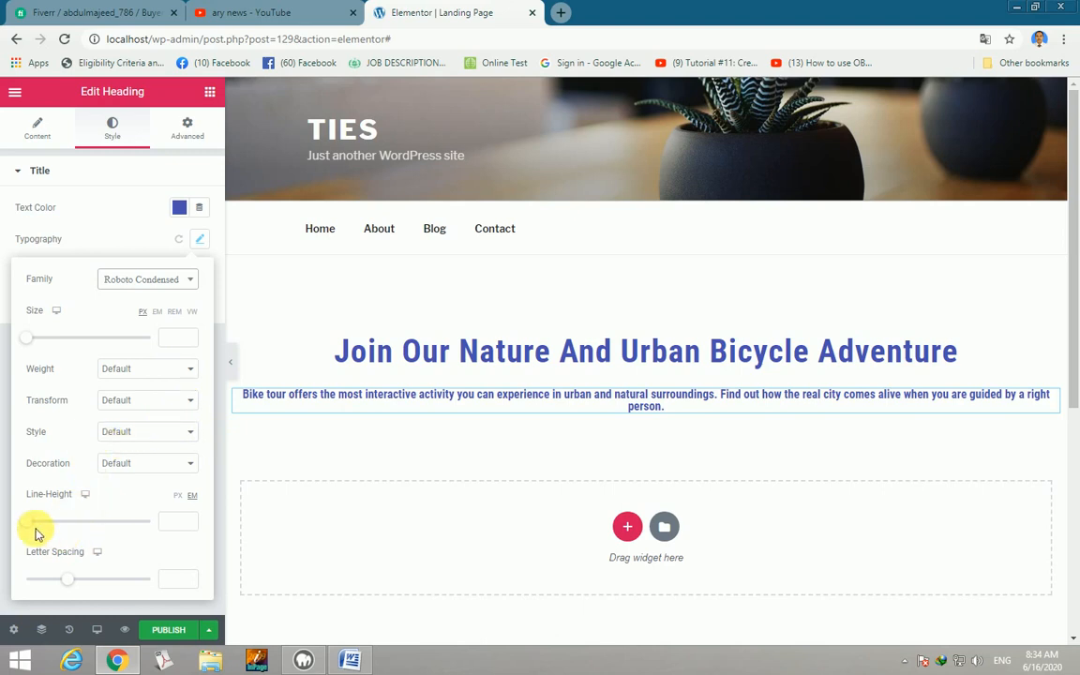
mouse_move(29, 520)
left_mouse_down()
mouse_move(60, 528)
mouse_move(47, 525)
left_mouse_up()
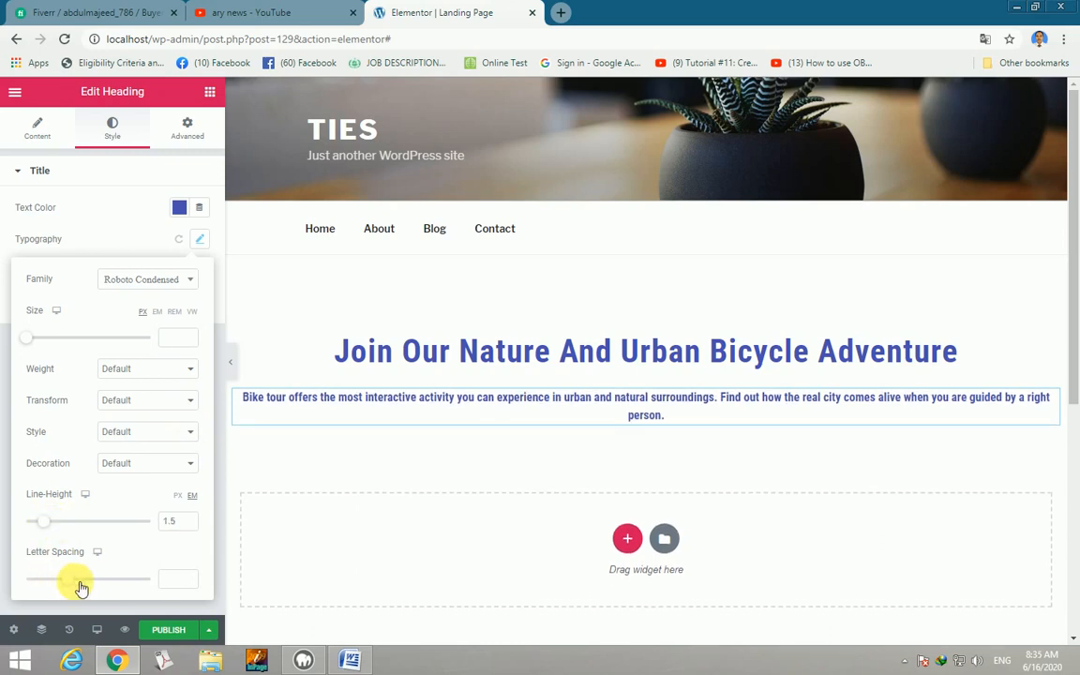
left_click_drag(80, 585, 92, 583)
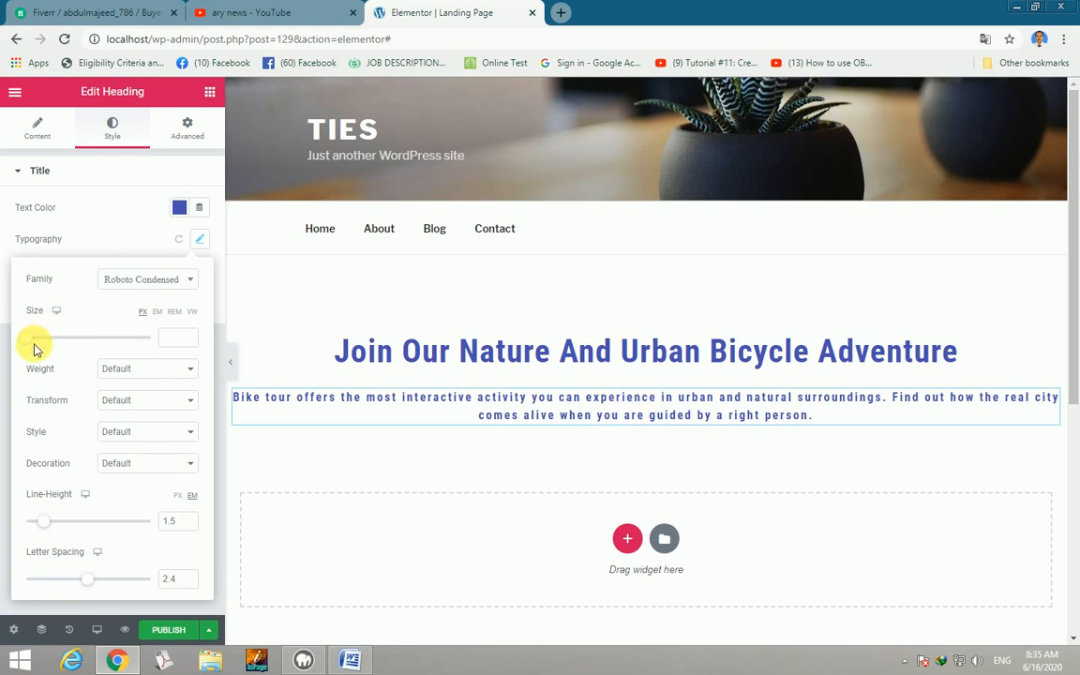
left_click_drag(31, 343, 53, 350)
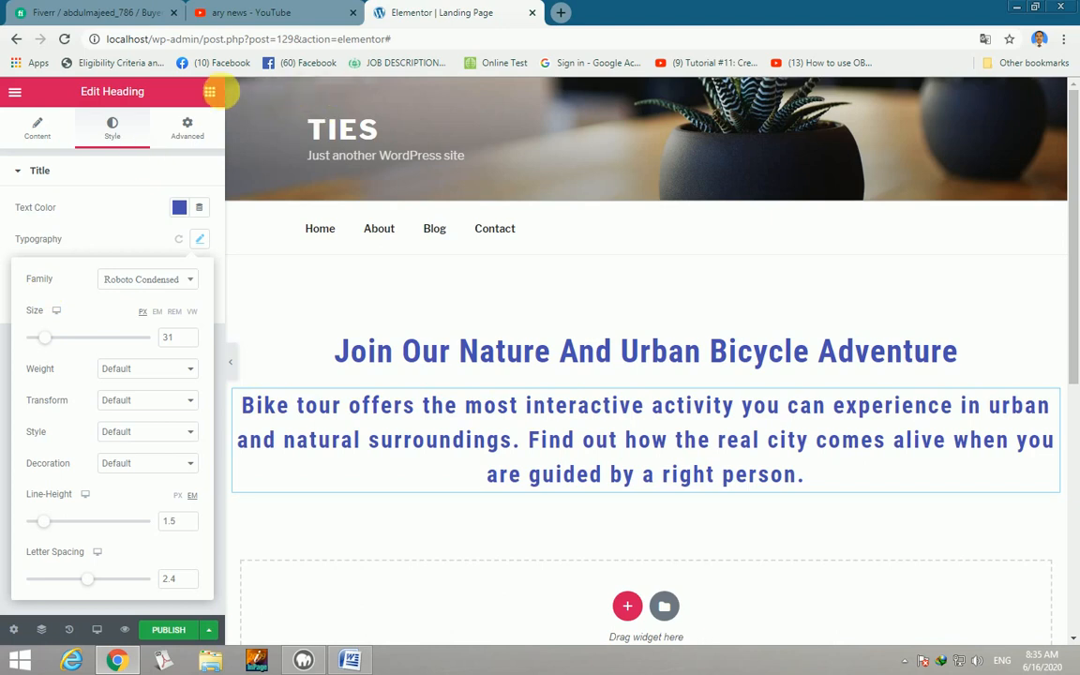
Search the widgets for 'bu' and place a Button widget below the paragraph.
left_click(211, 93)
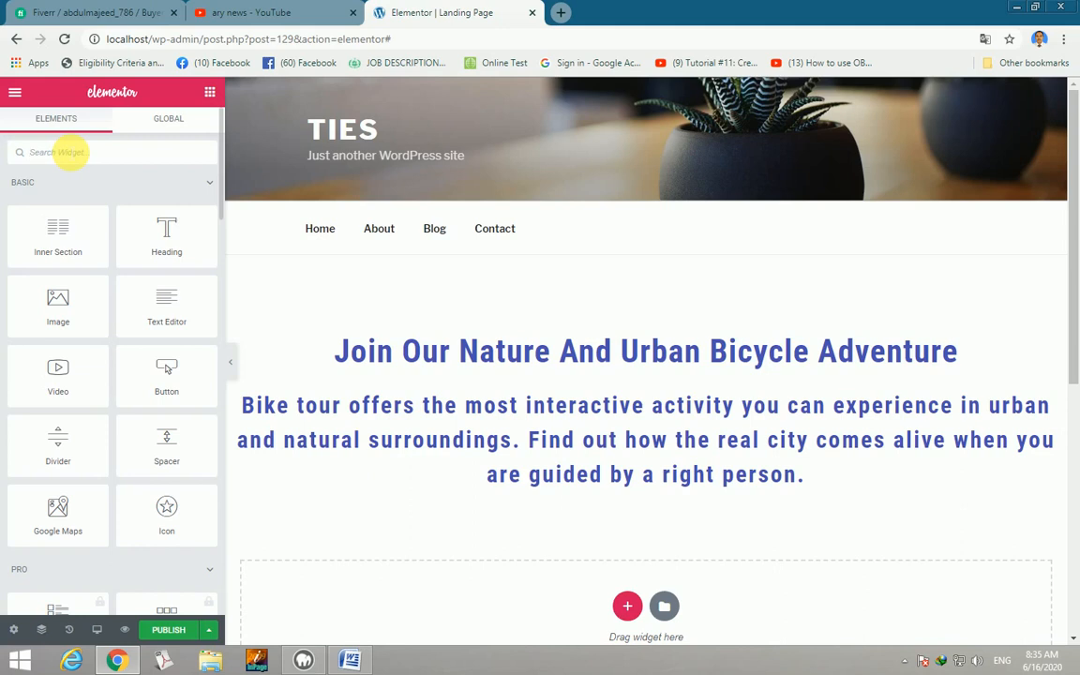
type("button")
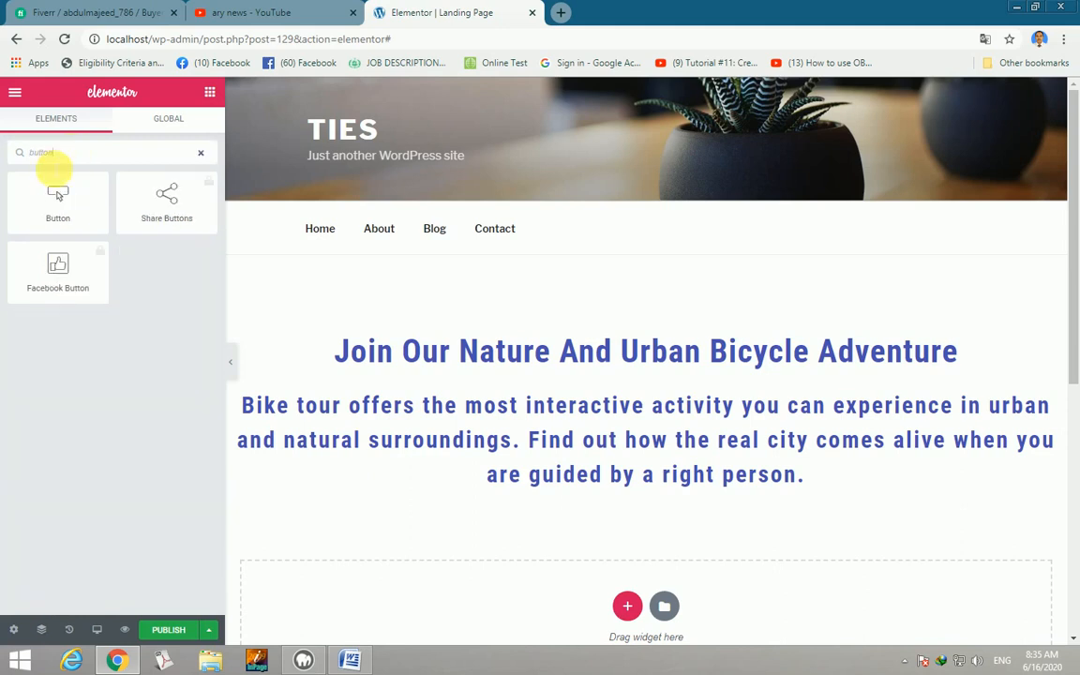
left_click_drag(64, 199, 551, 485)
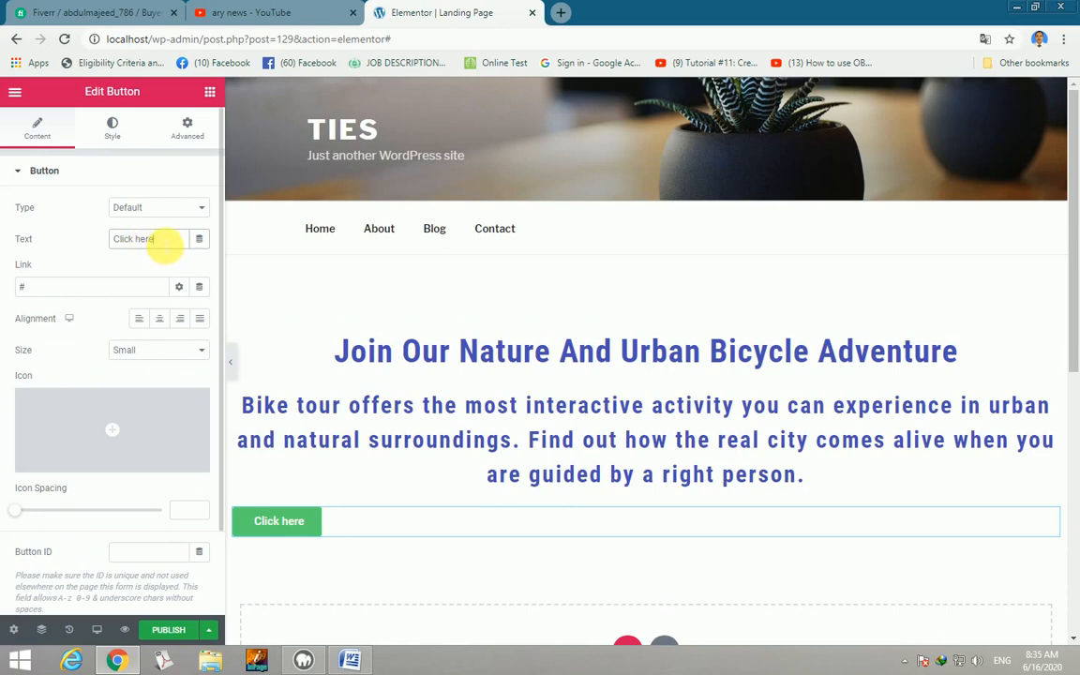
Change the button text to 'Join Our Next Tour', center it and set its size to Large.
left_click_drag(164, 243, 120, 239)
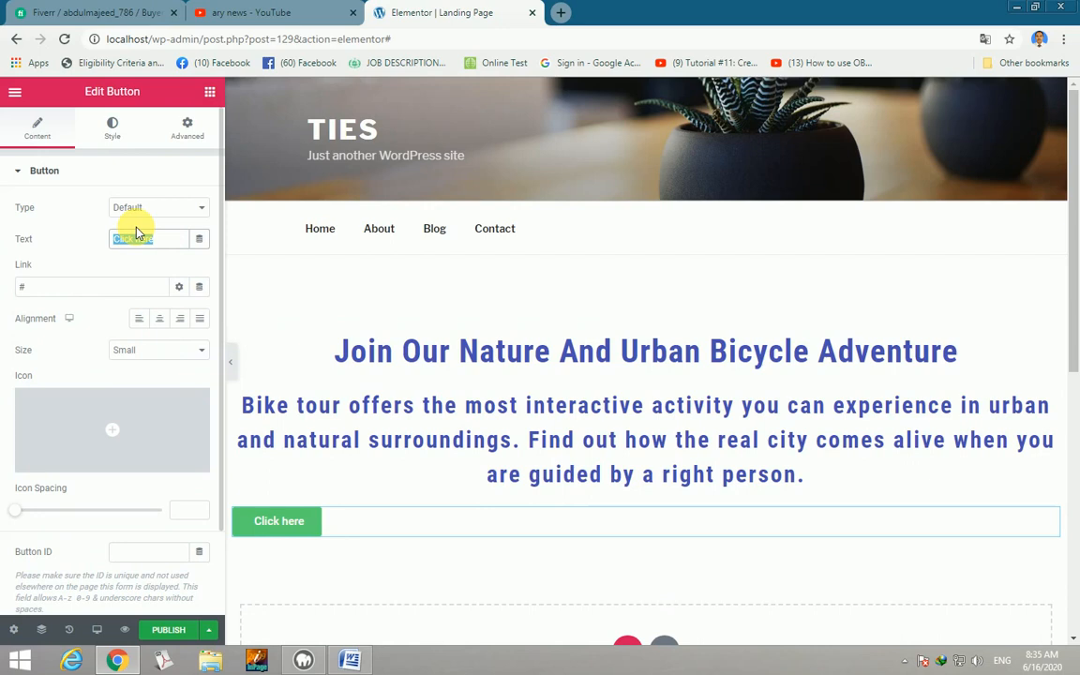
type("Join")
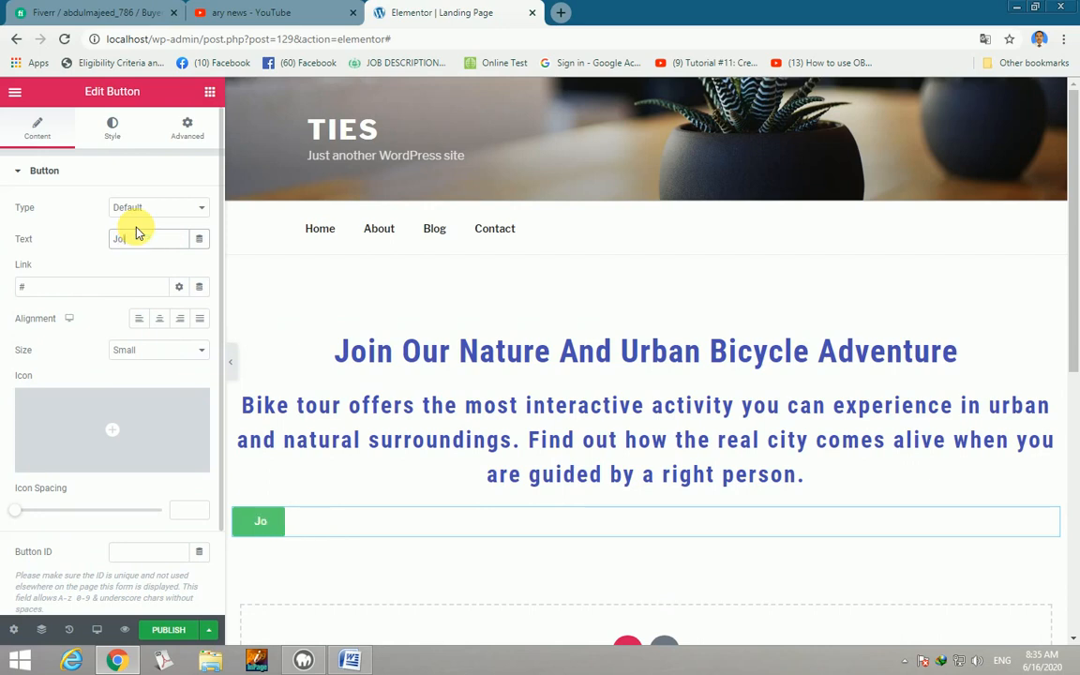
type(" Our")
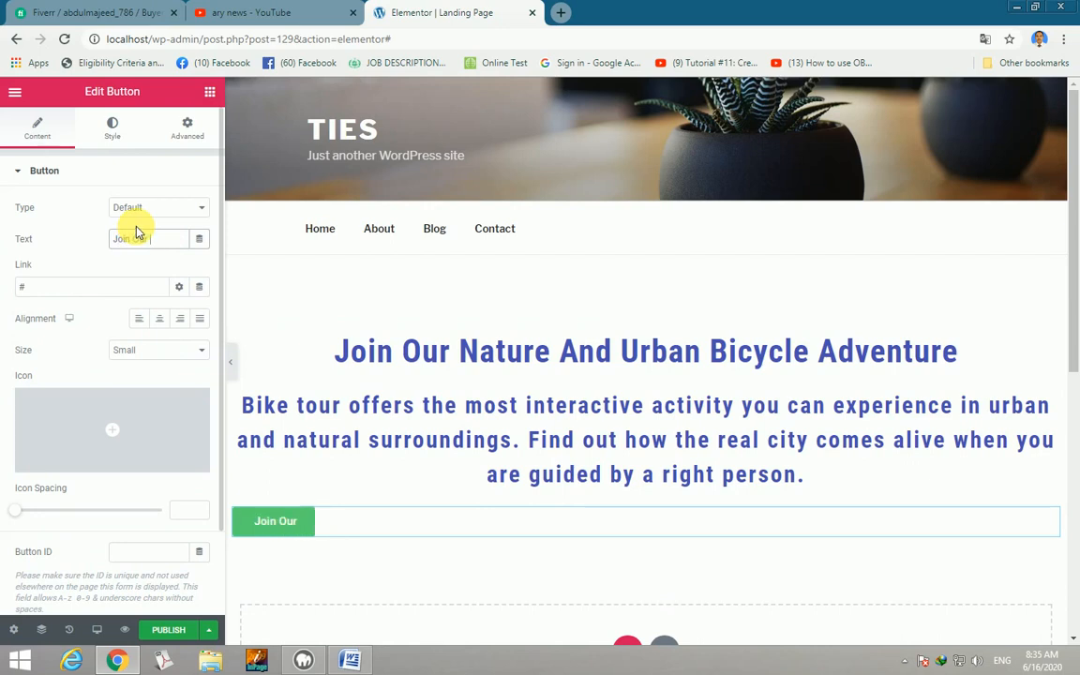
type(" Next")
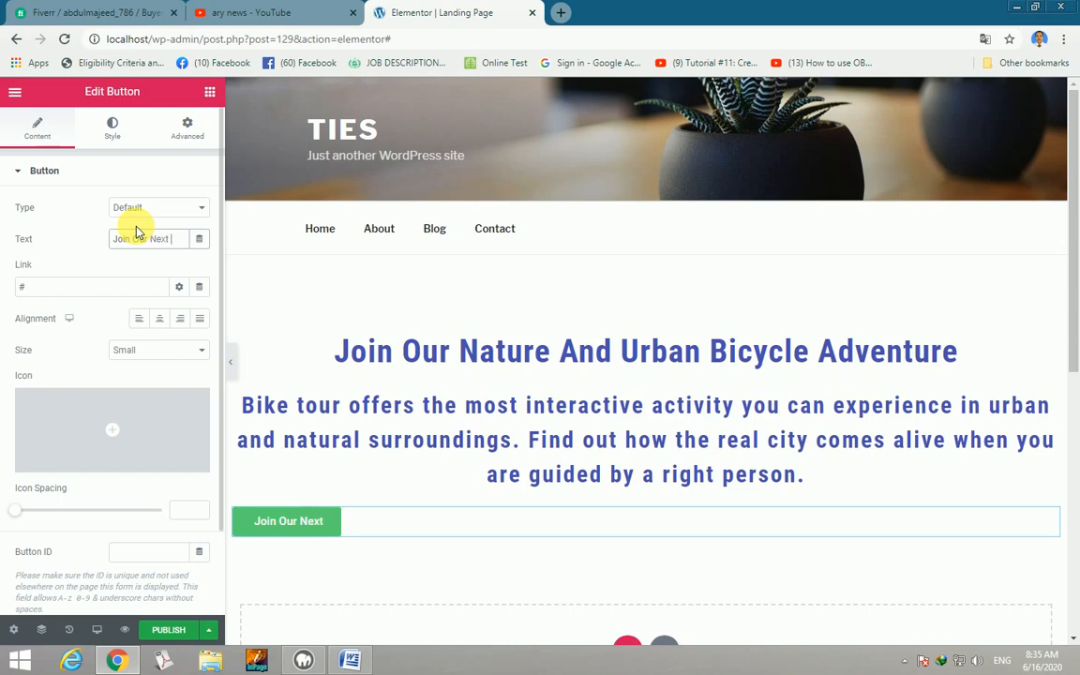
type(" Tour")
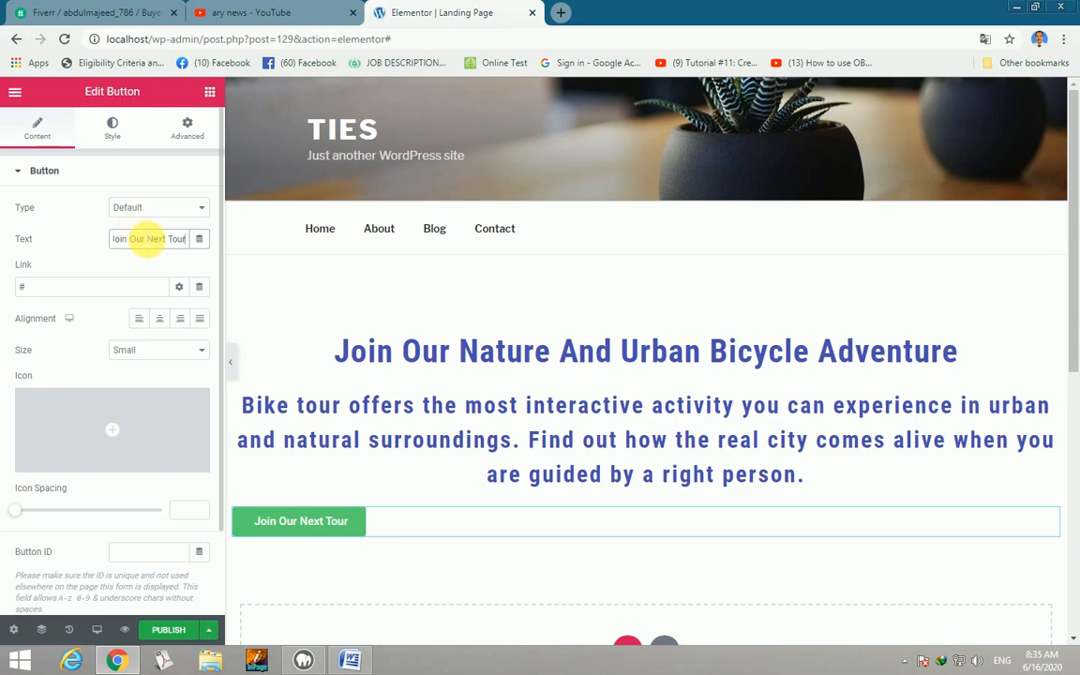
left_click(164, 323)
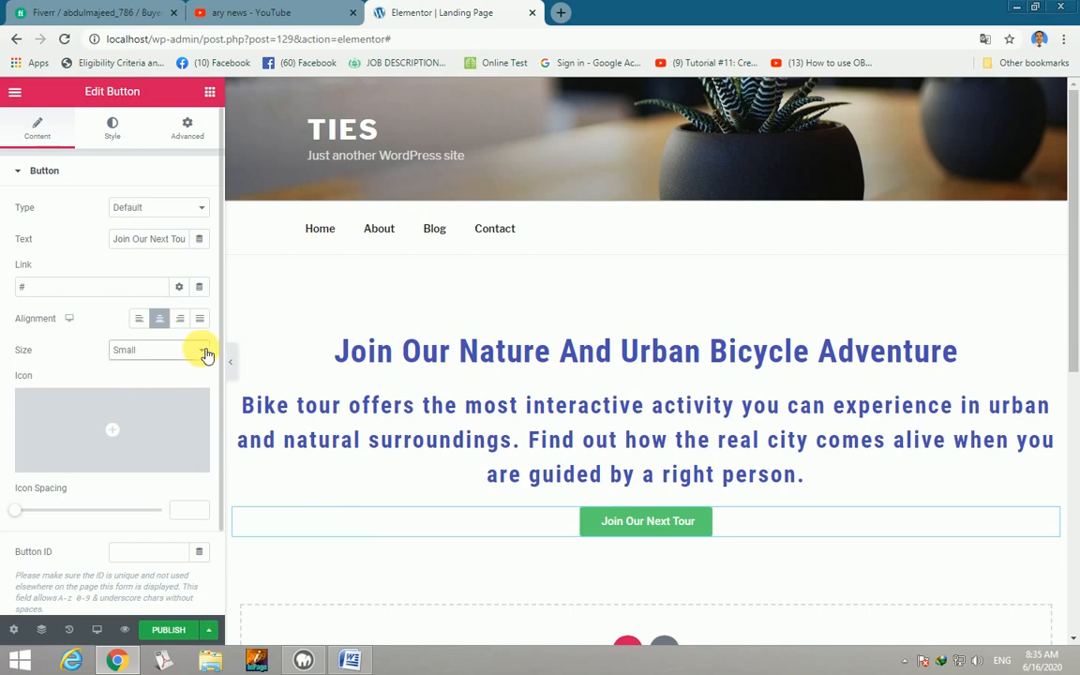
left_click(199, 353)
left_click(136, 405)
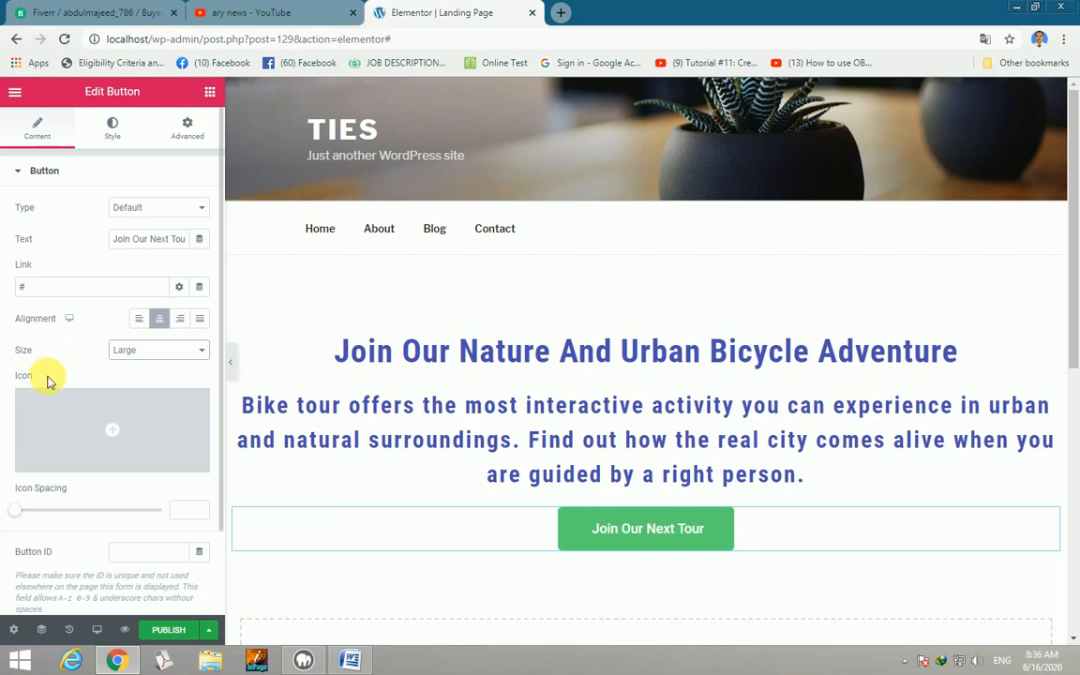
Set the button typography to Roboto Condensed, size 23, 0.5 em line height, 2.7 letter spacing.
left_click(114, 131)
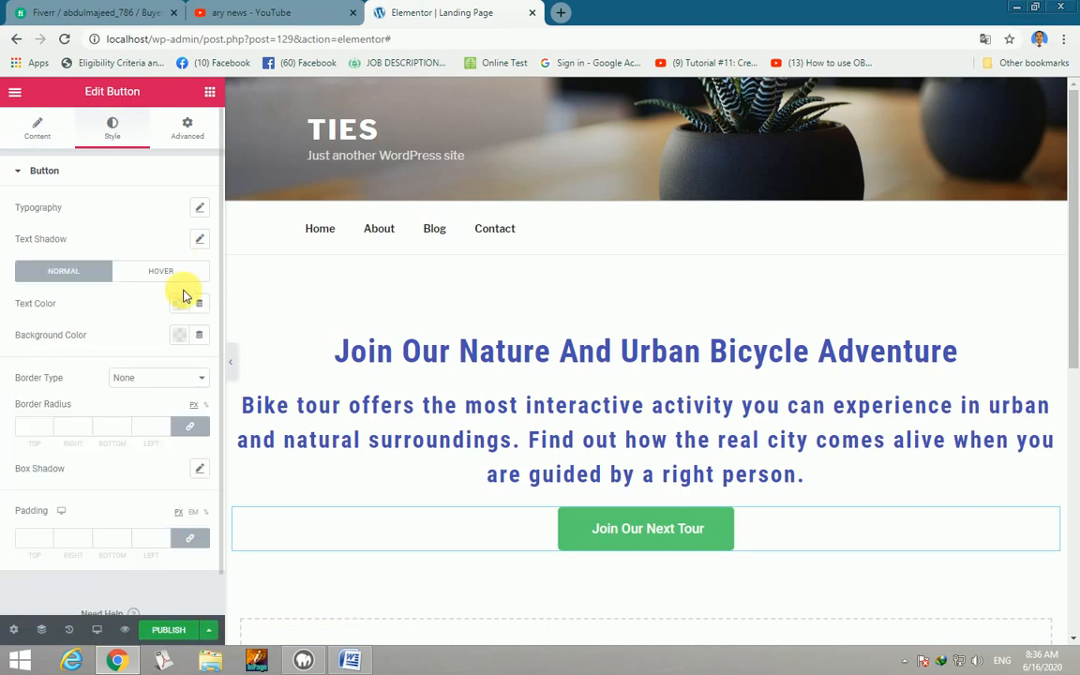
left_click(206, 209)
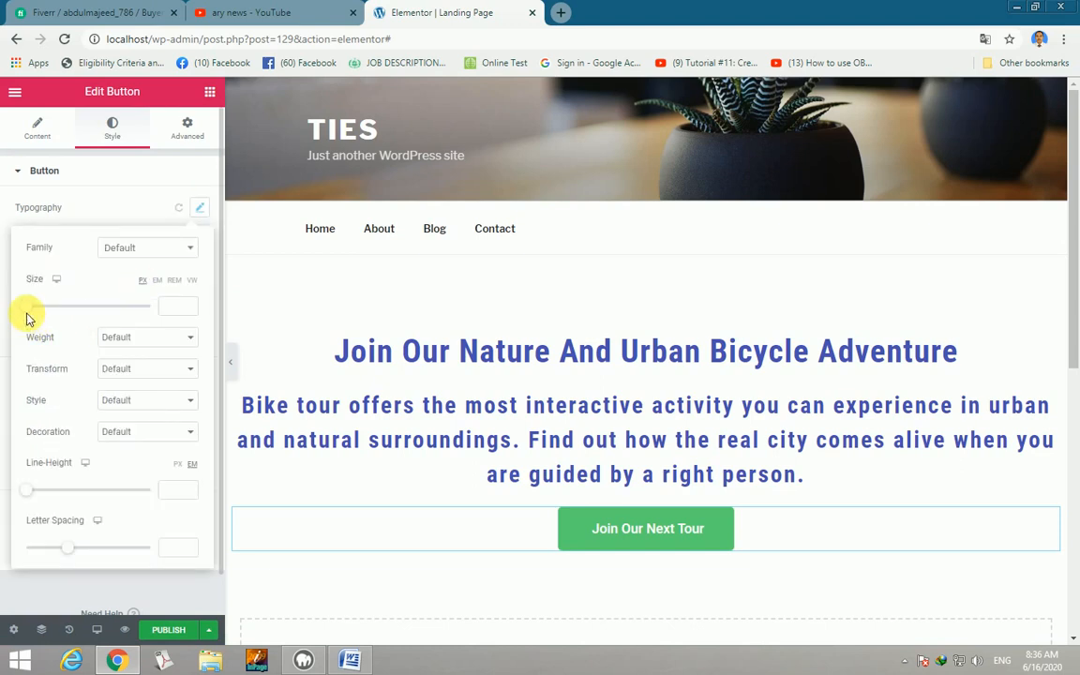
left_click_drag(35, 314, 43, 314)
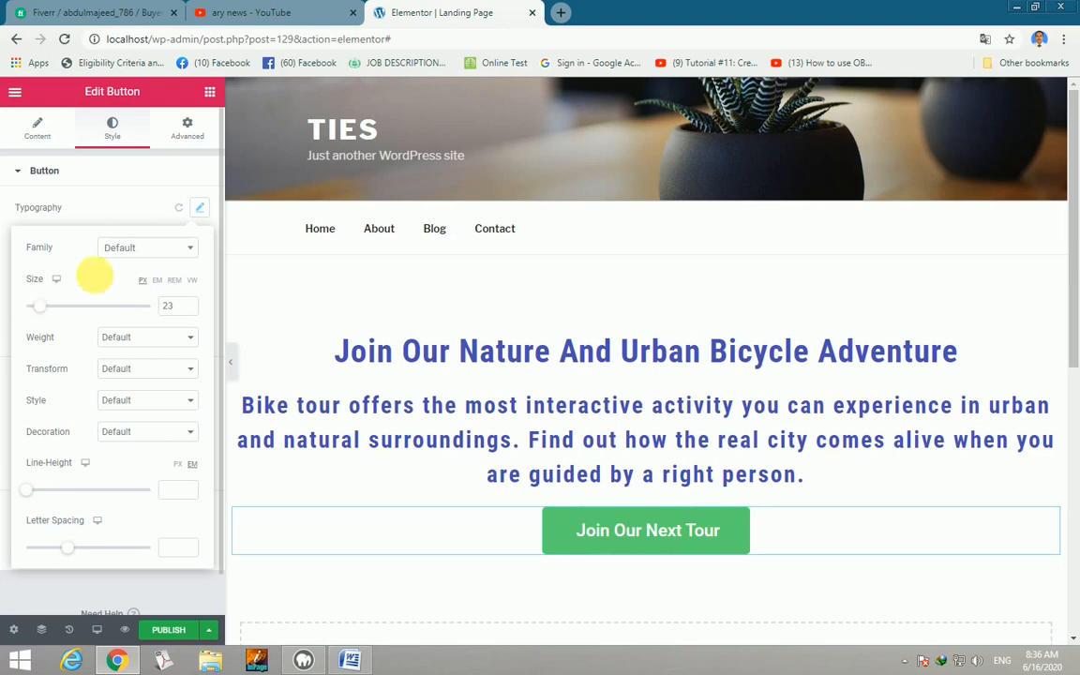
left_click(194, 246)
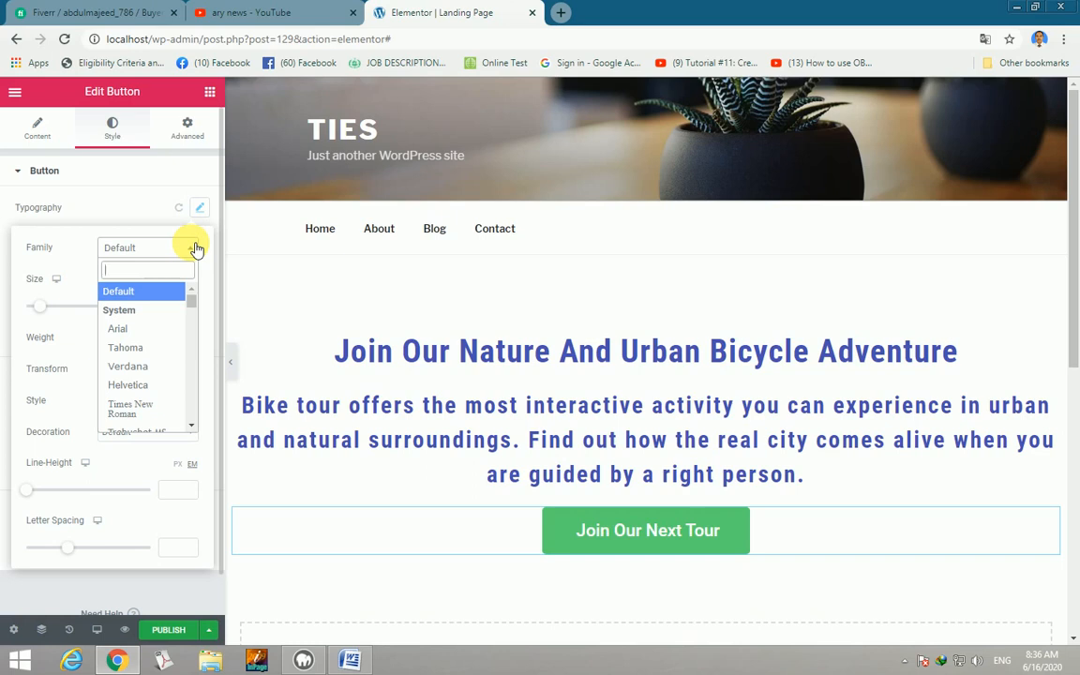
type("Robo")
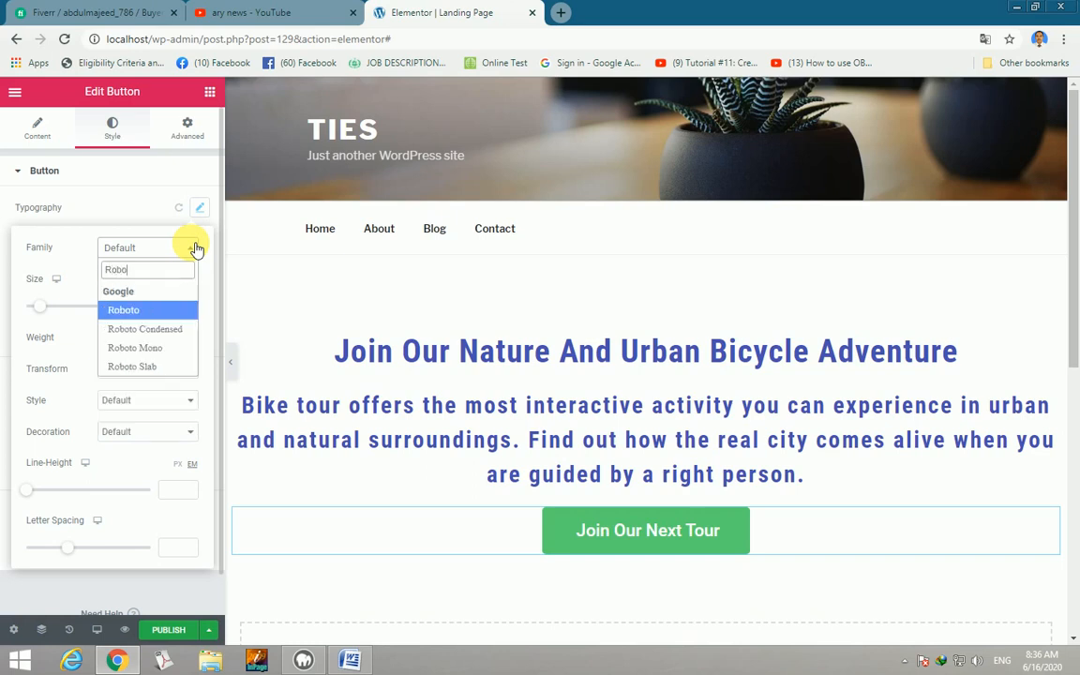
left_click(169, 328)
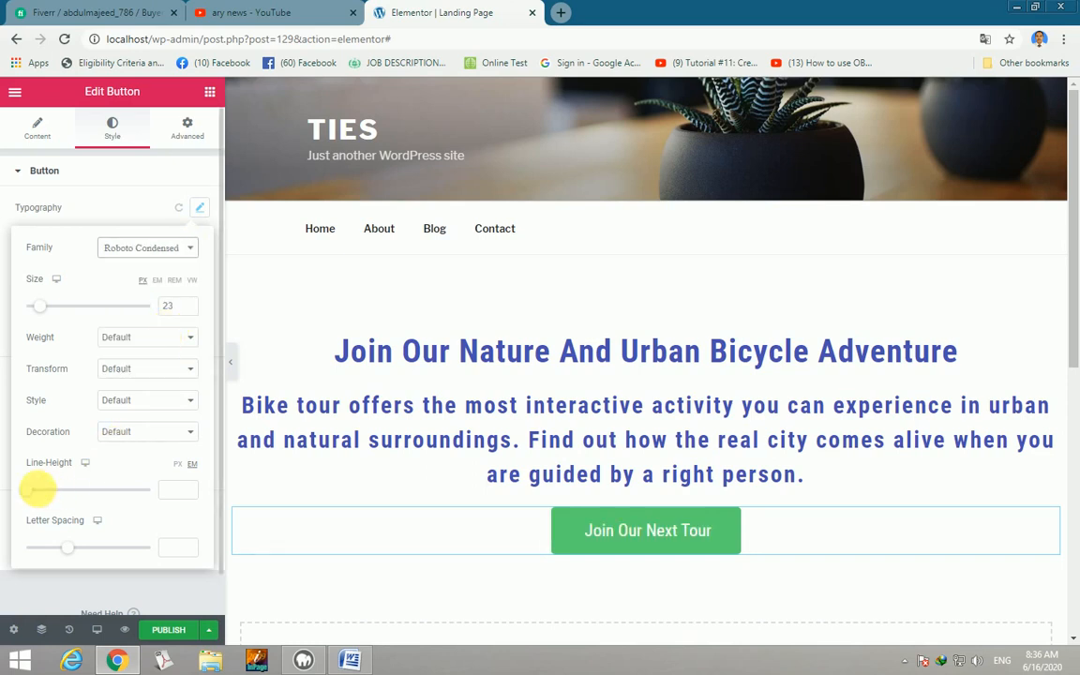
left_click_drag(29, 491, 37, 491)
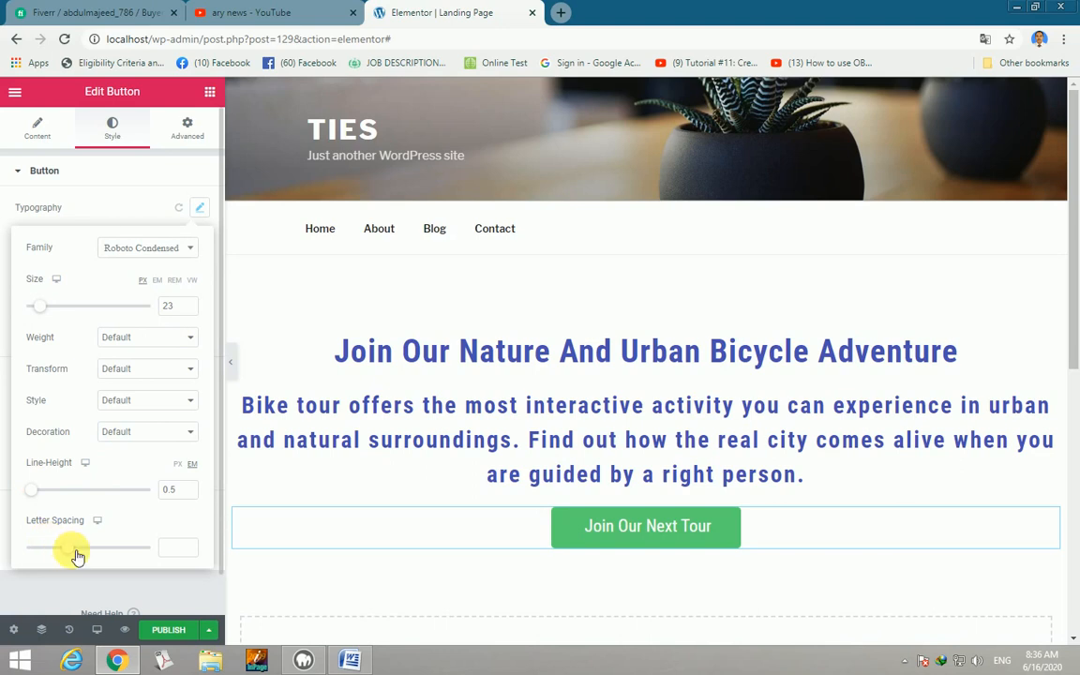
left_click_drag(77, 556, 99, 551)
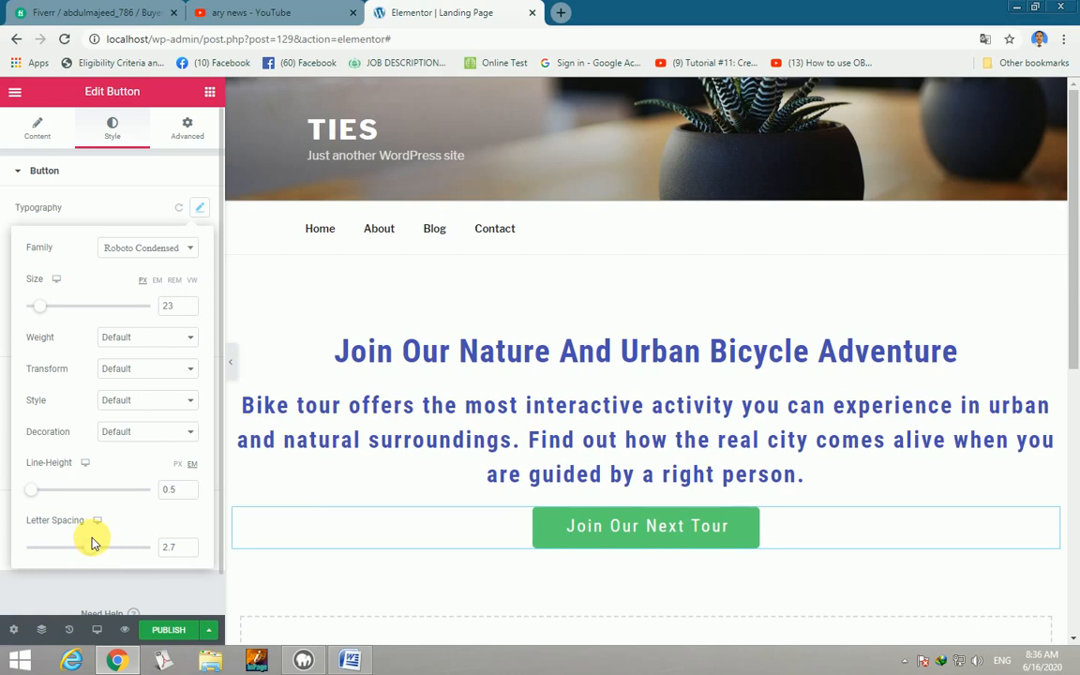
Edit the containing section's Style settings and switch its background type to Video.
left_click(210, 93)
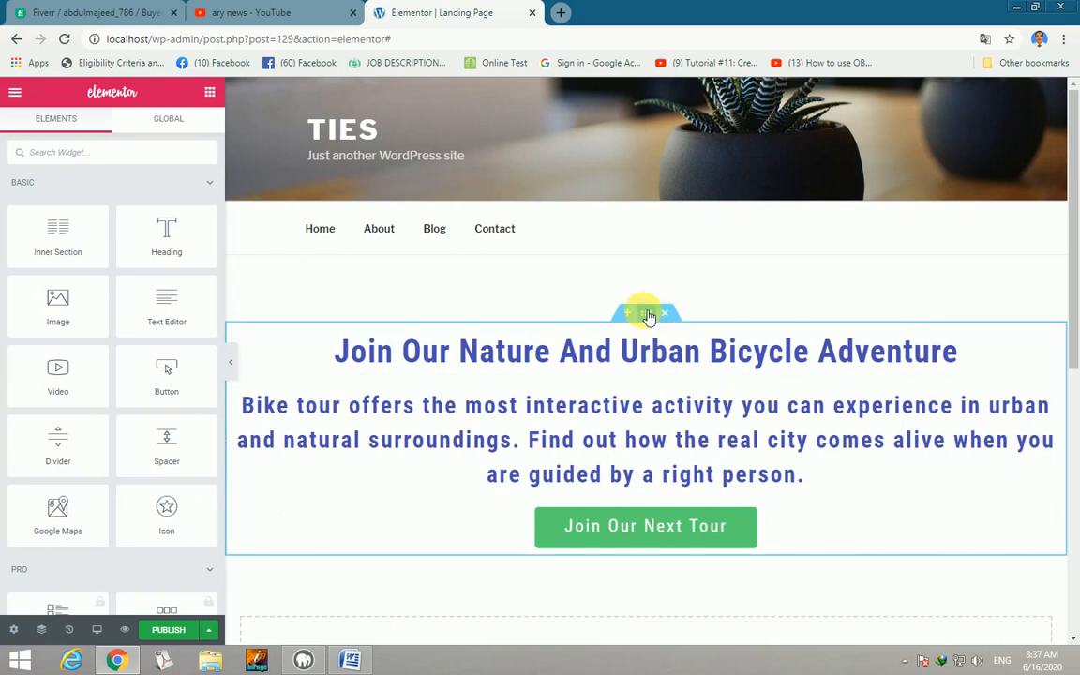
right_click(650, 315)
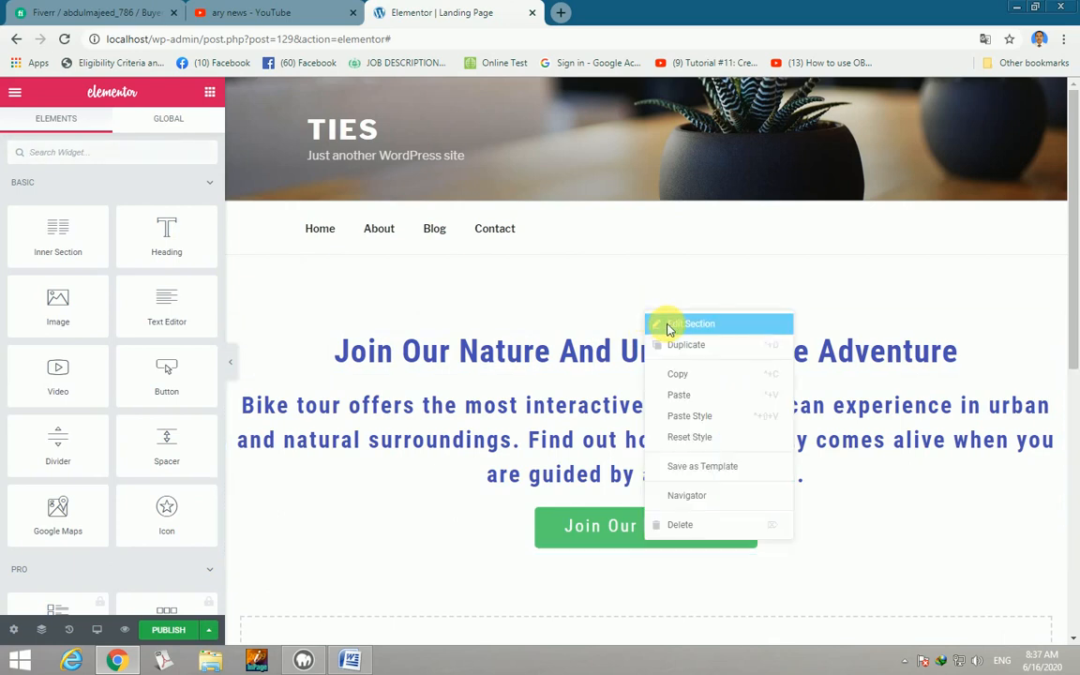
left_click(669, 325)
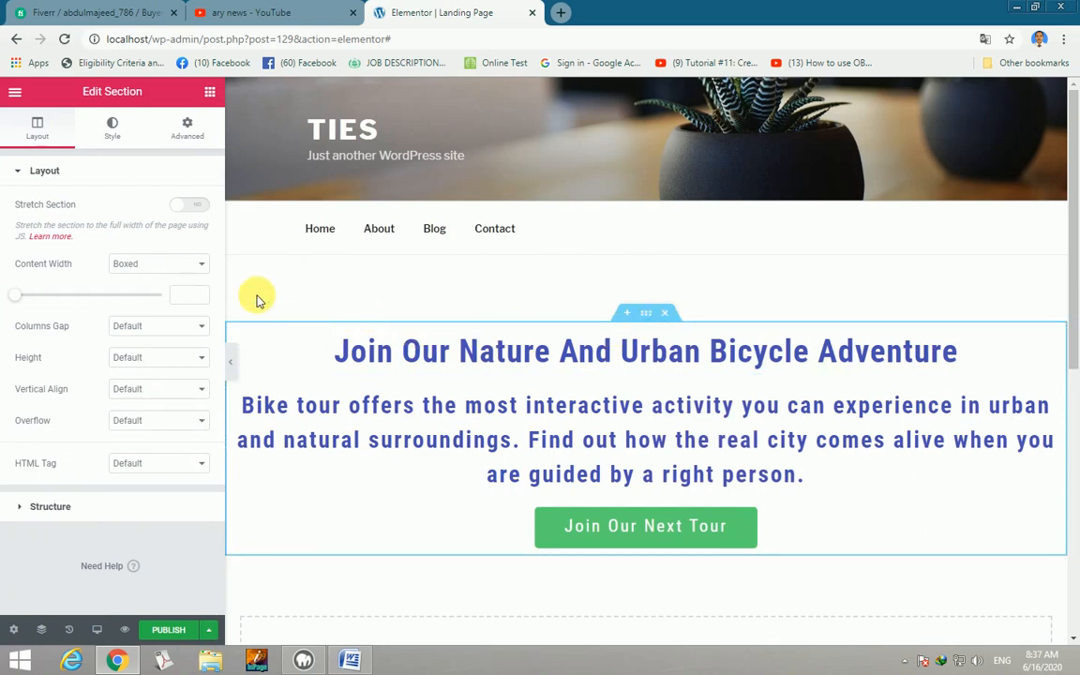
left_click(112, 128)
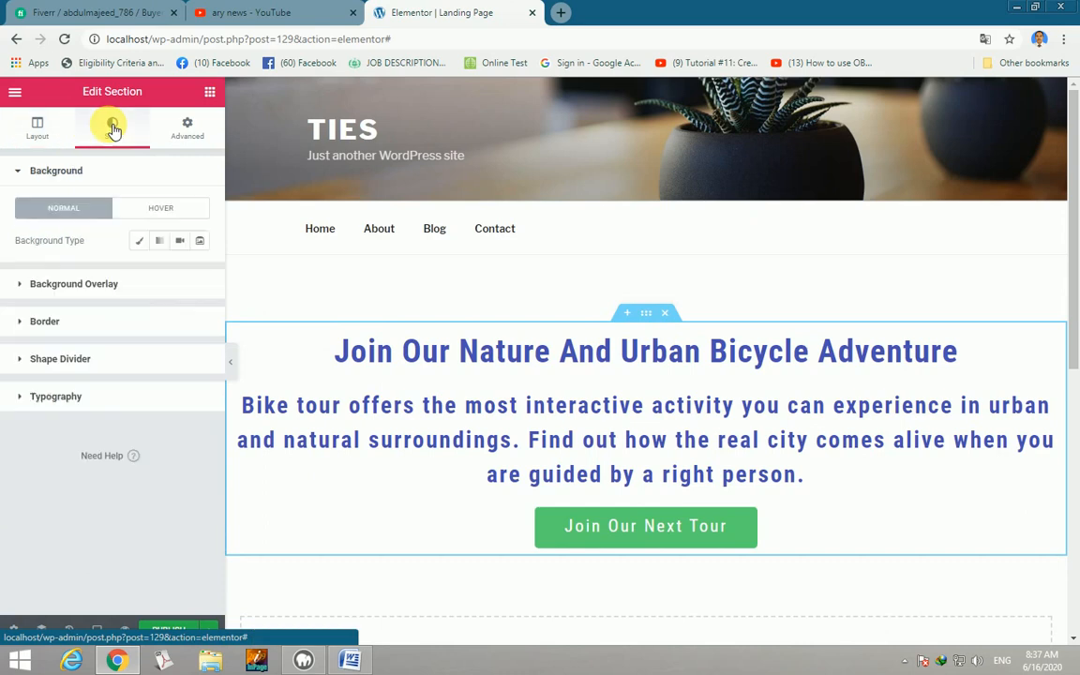
left_click(183, 242)
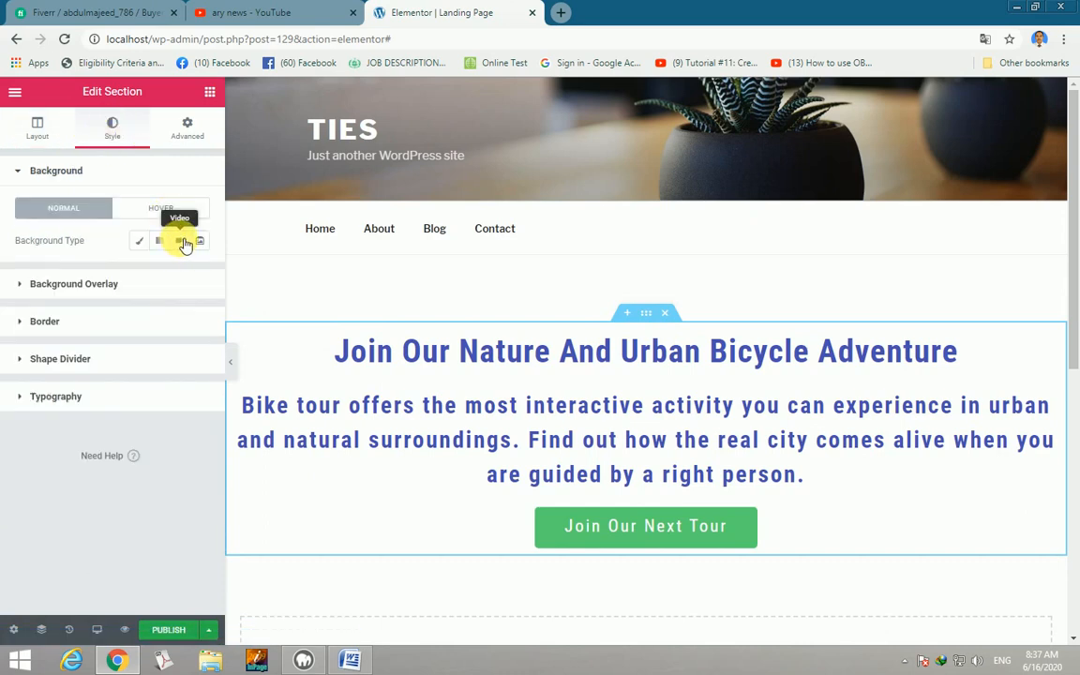
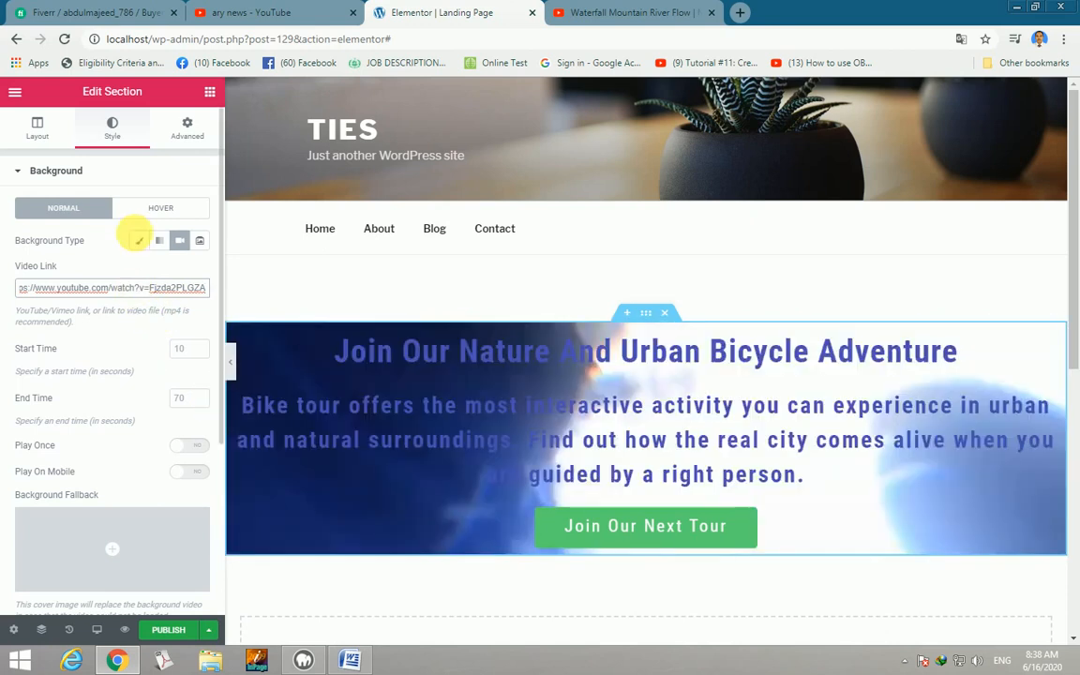
Apply the waterfall YouTube link as the section's video background, playing from 20 to 40 seconds.
left_click(112, 127)
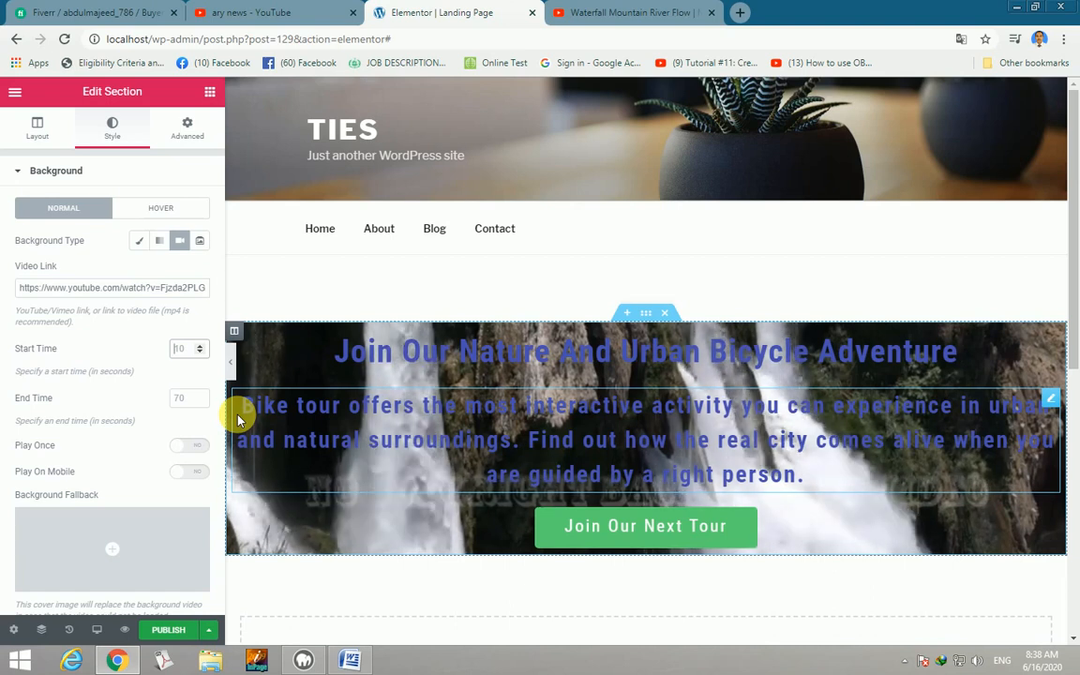
type("20")
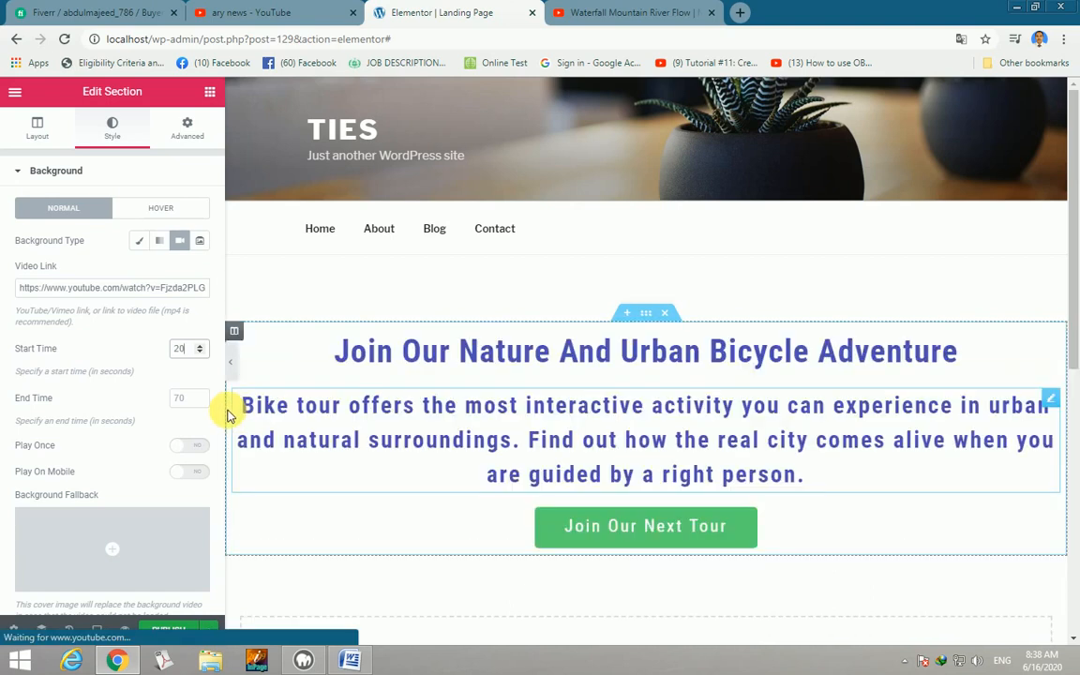
left_click(192, 400)
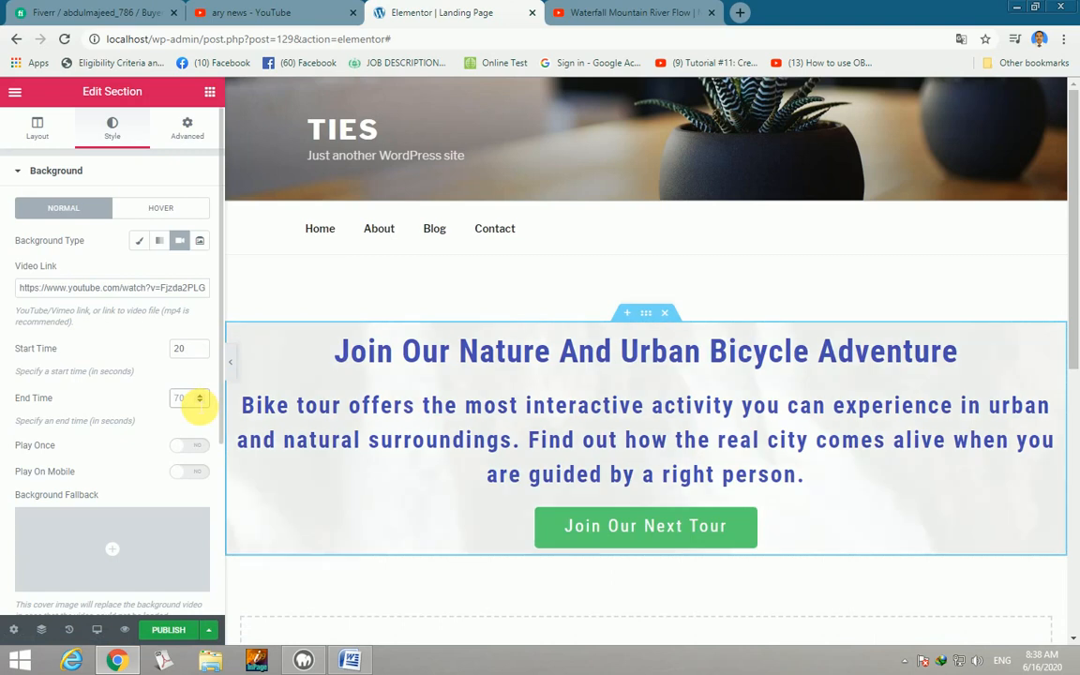
type("4")
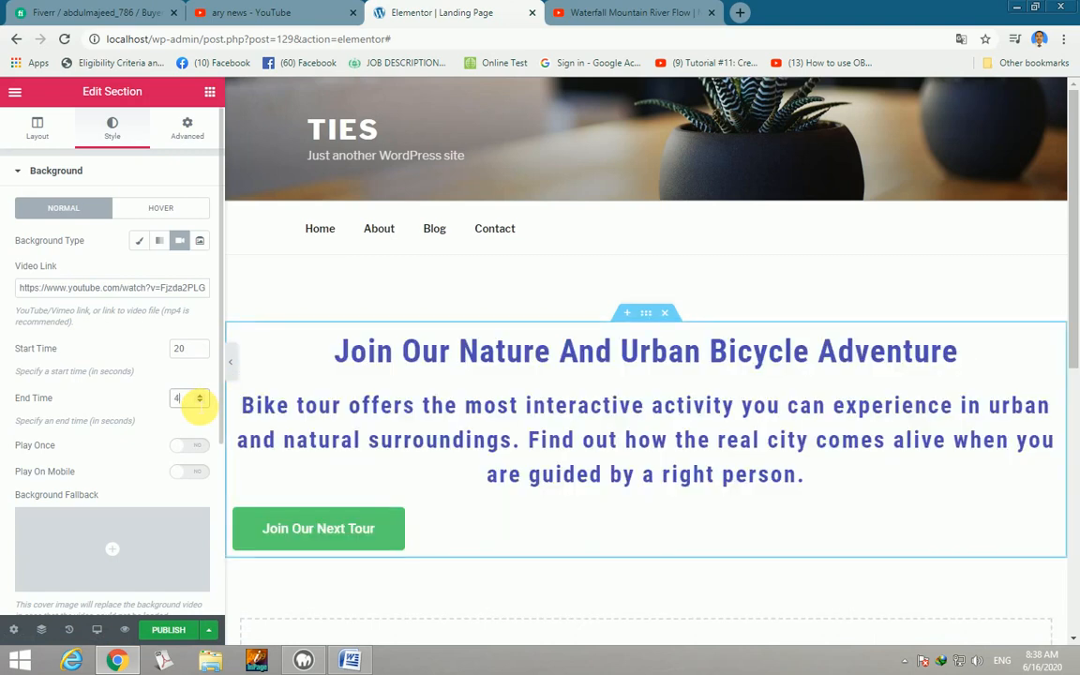
type("0")
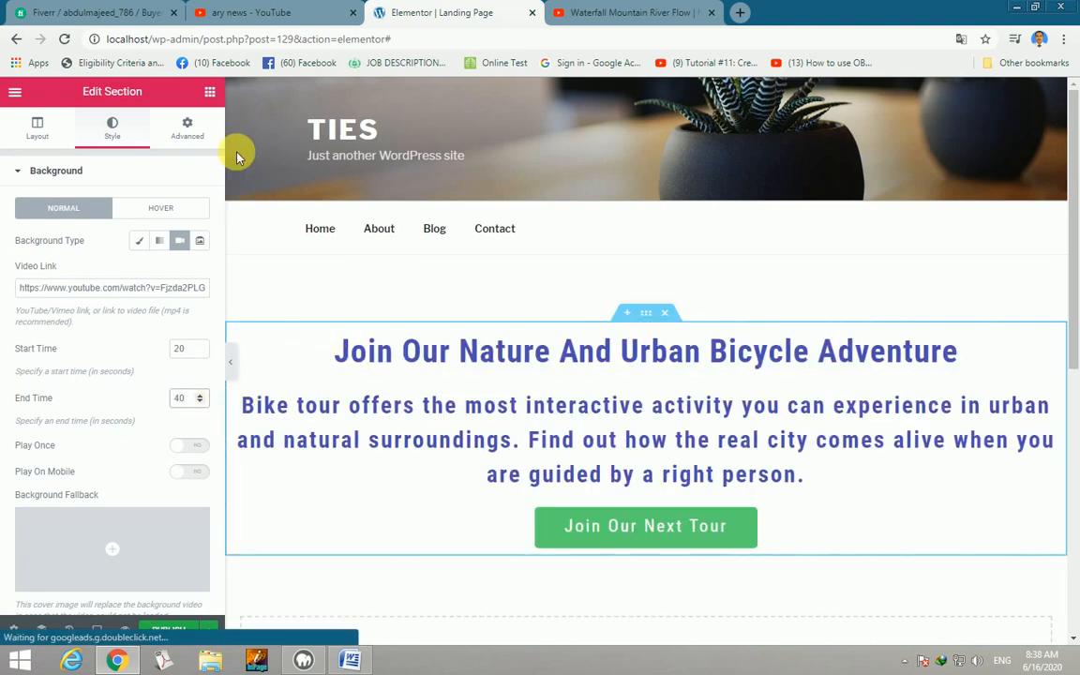
left_click(210, 92)
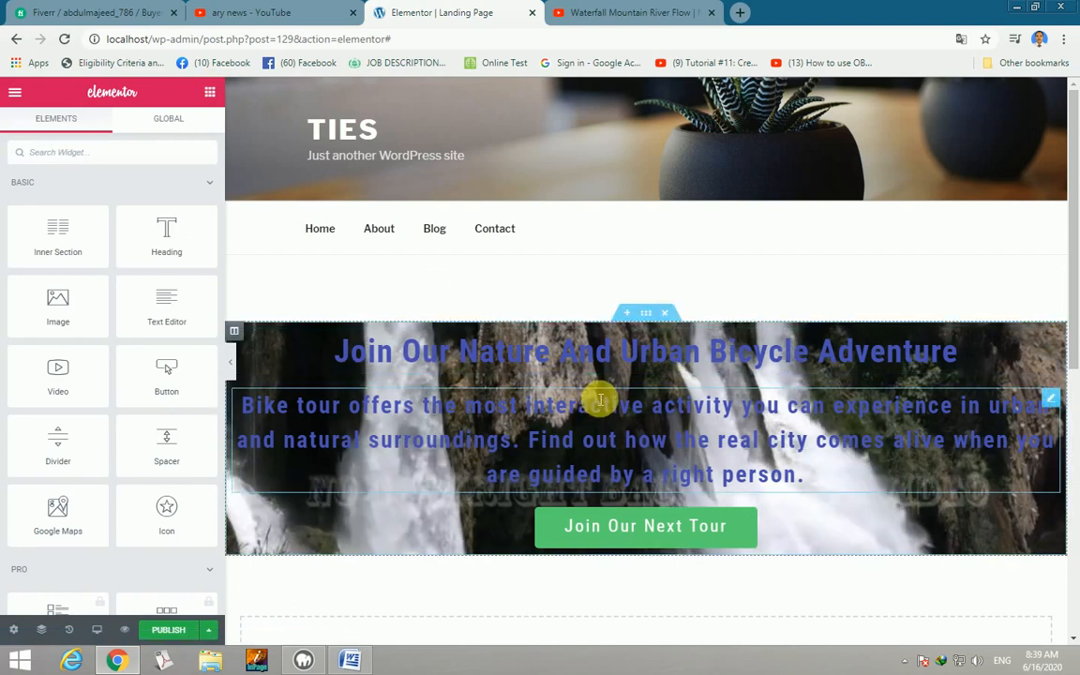
Search widgets for 'Icon' and place an Icon Box at the top of the hero section.
scroll(797, 422, "down", 1)
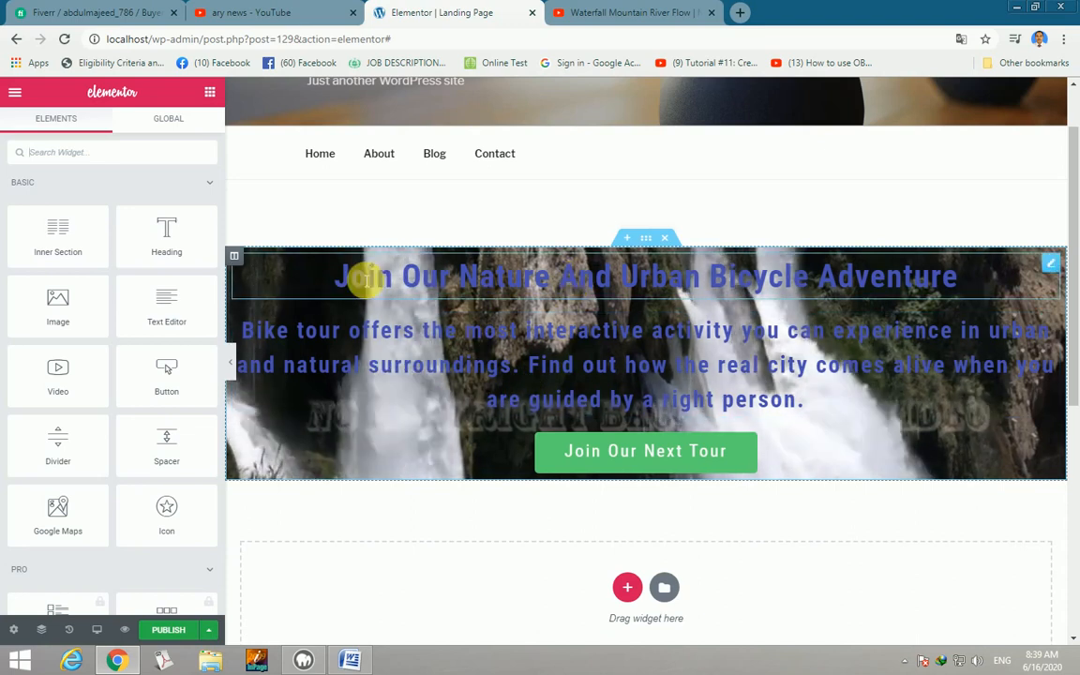
left_click(106, 152)
type("Icon")
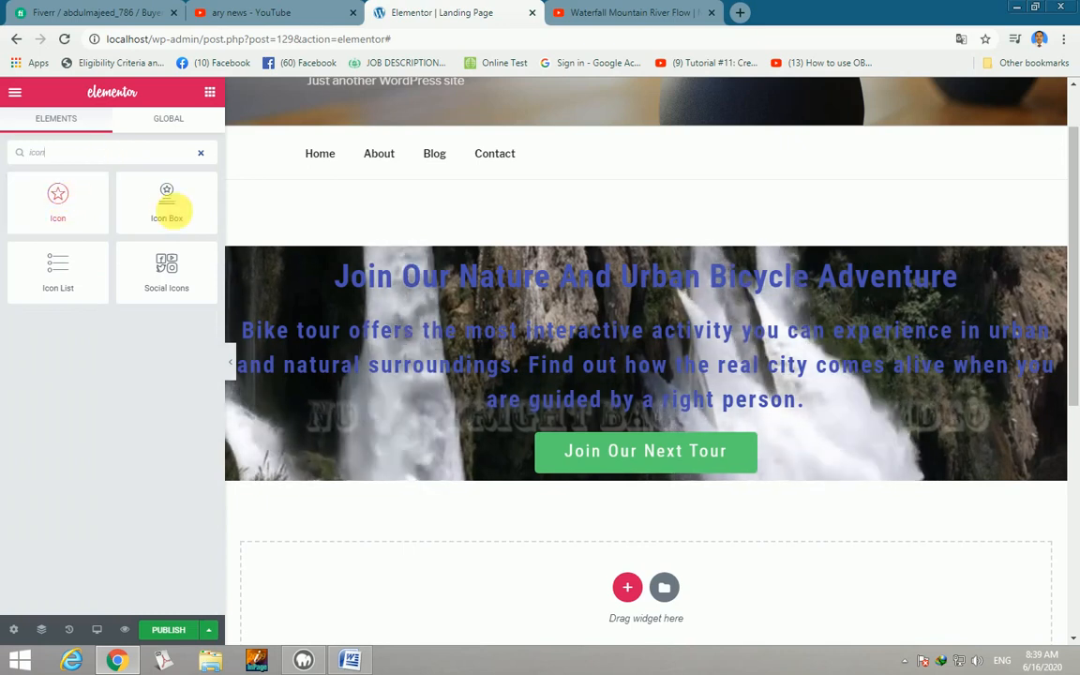
left_click_drag(167, 206, 594, 268)
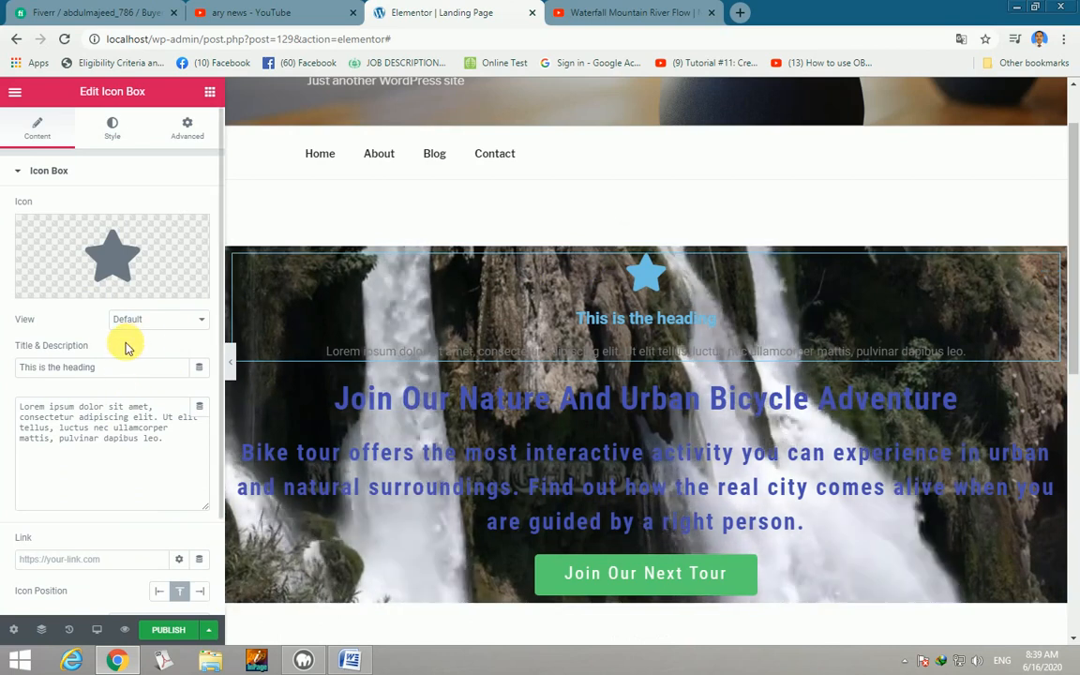
Title the icon box 'Nature Tour' and delete its placeholder description.
left_click_drag(125, 368, 20, 368)
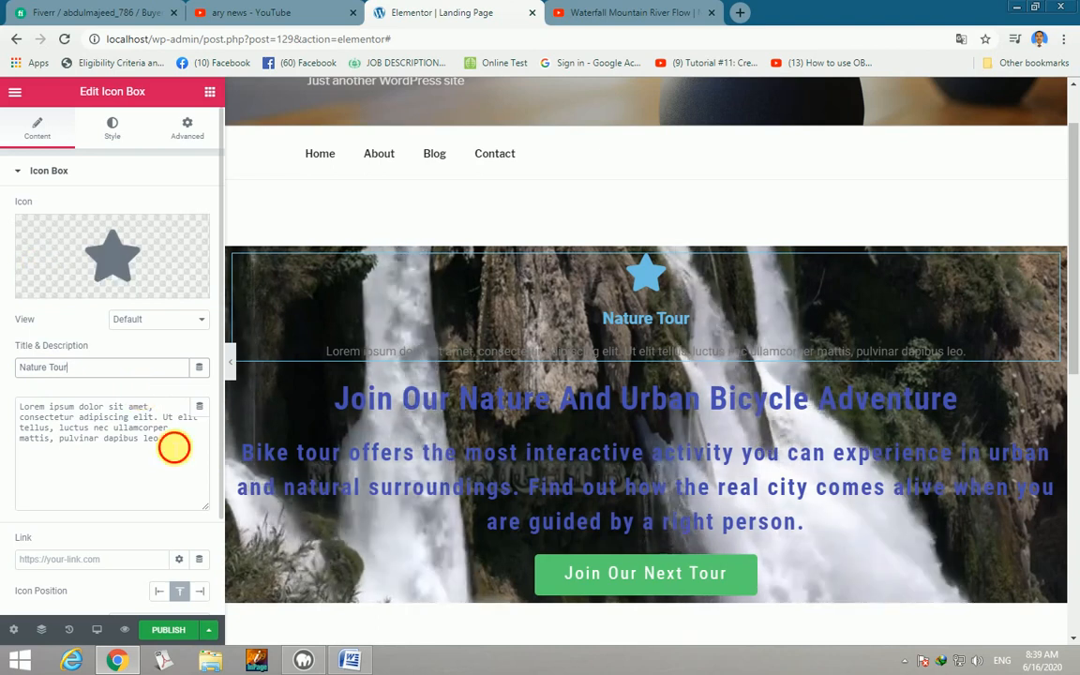
left_click_drag(174, 447, 21, 408)
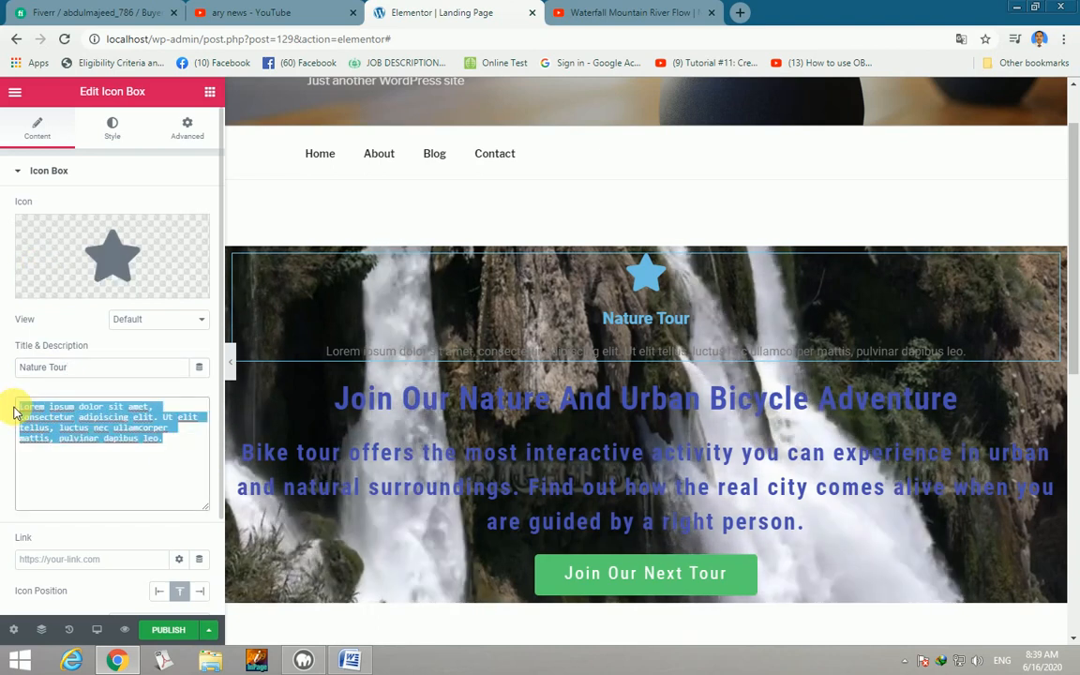
key("BackSpace")
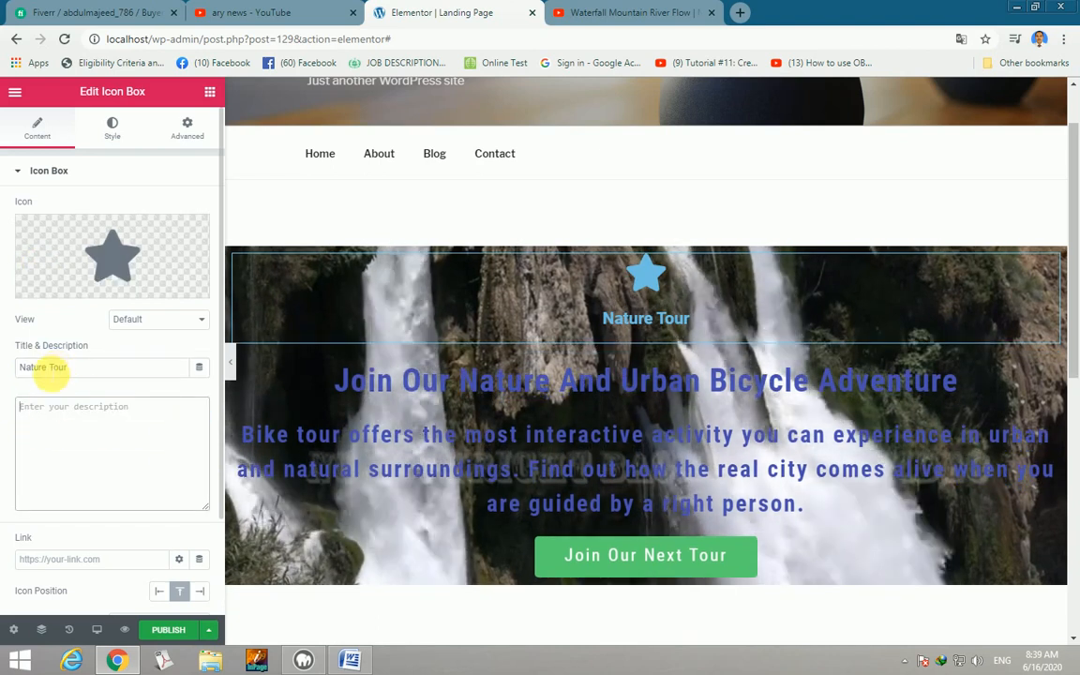
mouse_move(113, 260)
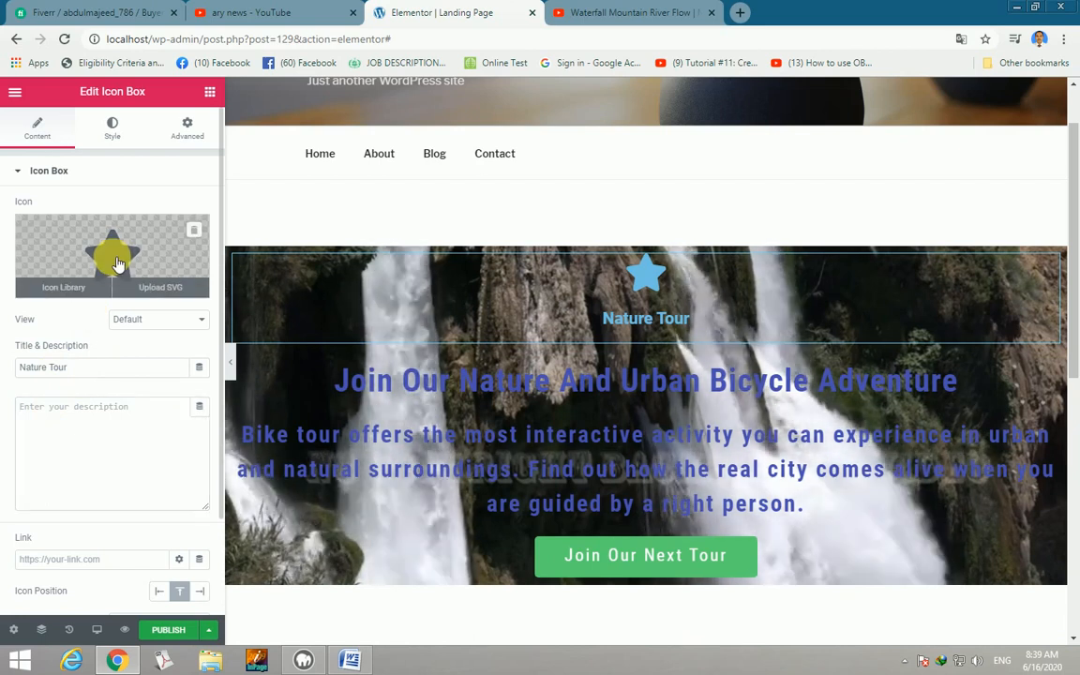
left_click(117, 265)
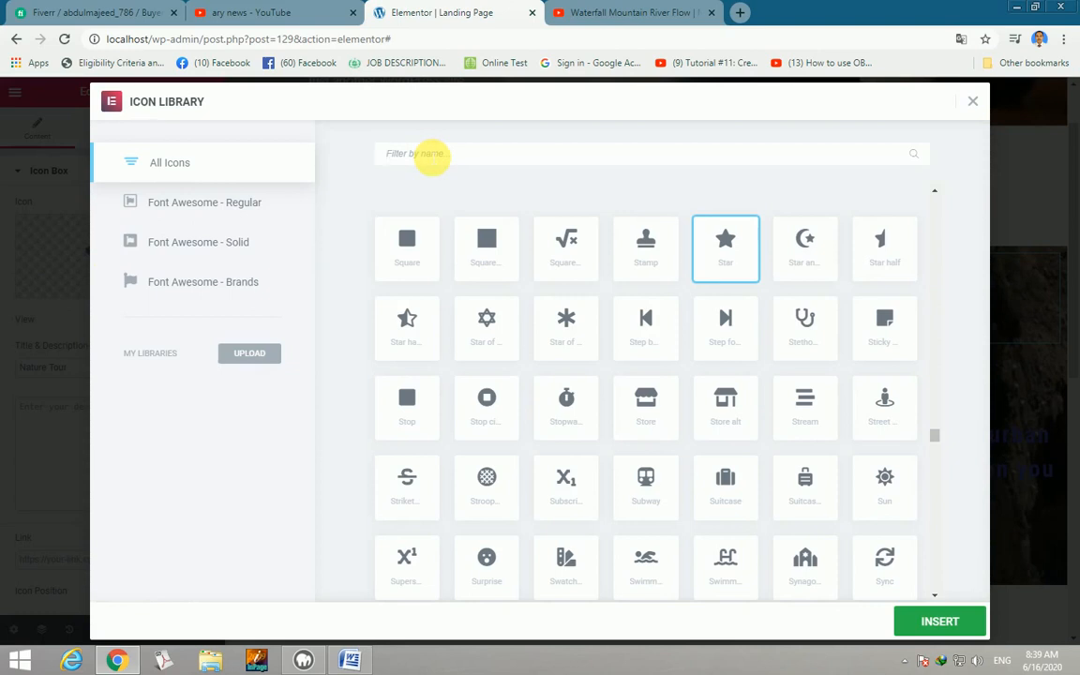
Filter the Icon Library by 'car' and insert the Car side icon.
type("car")
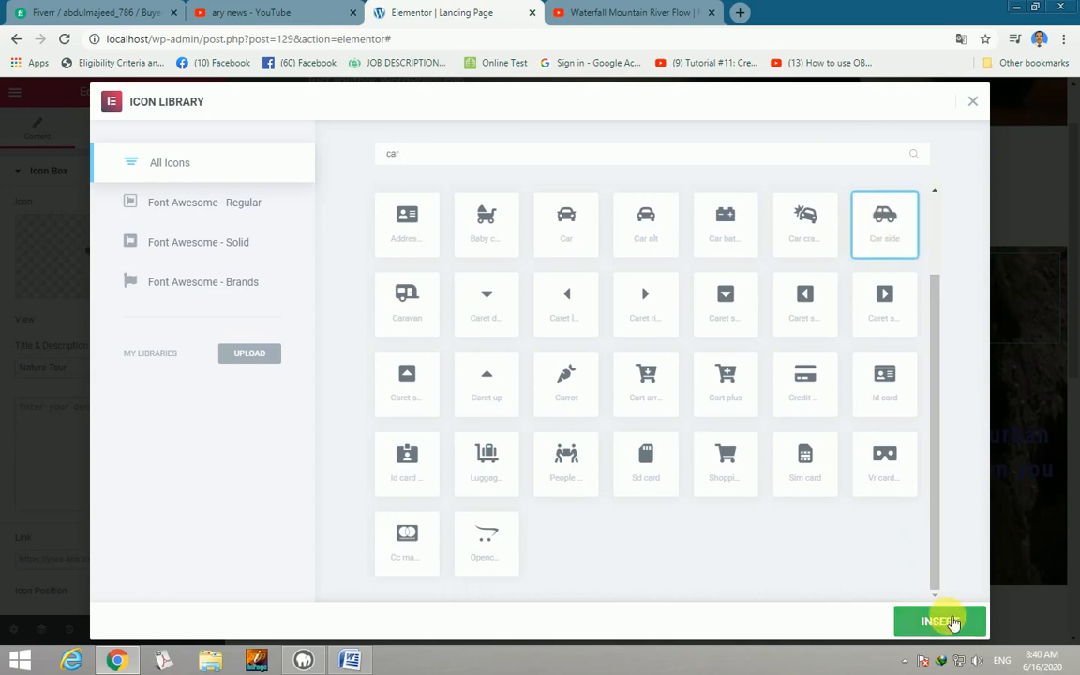
left_click(941, 621)
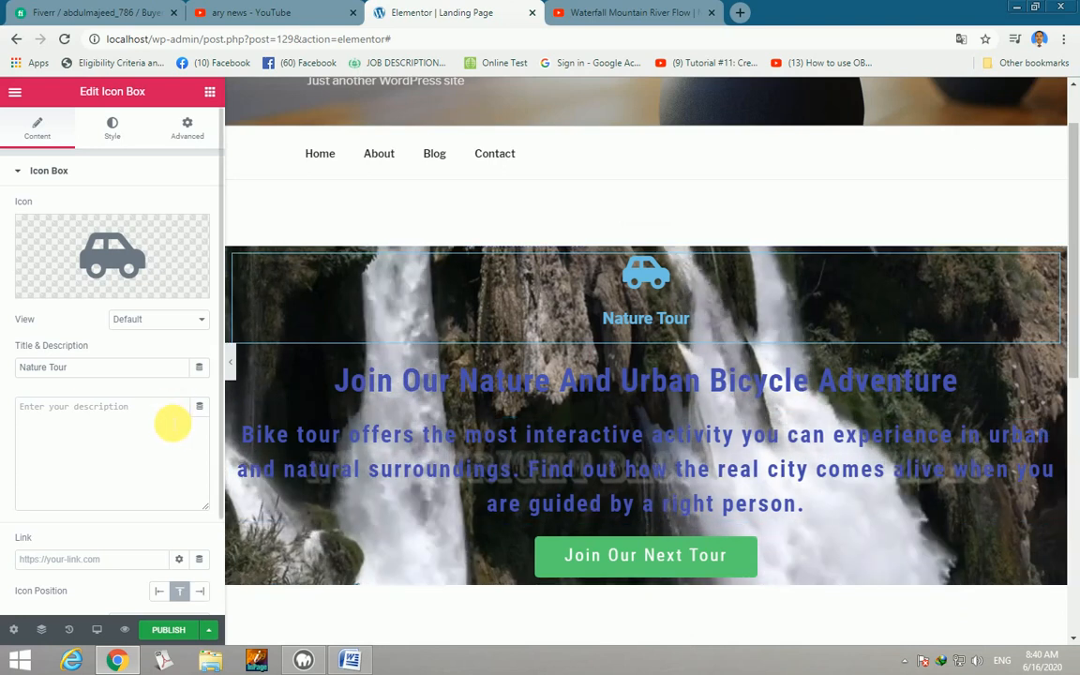
Set the icon's primary colour to the green preset.
left_click(112, 130)
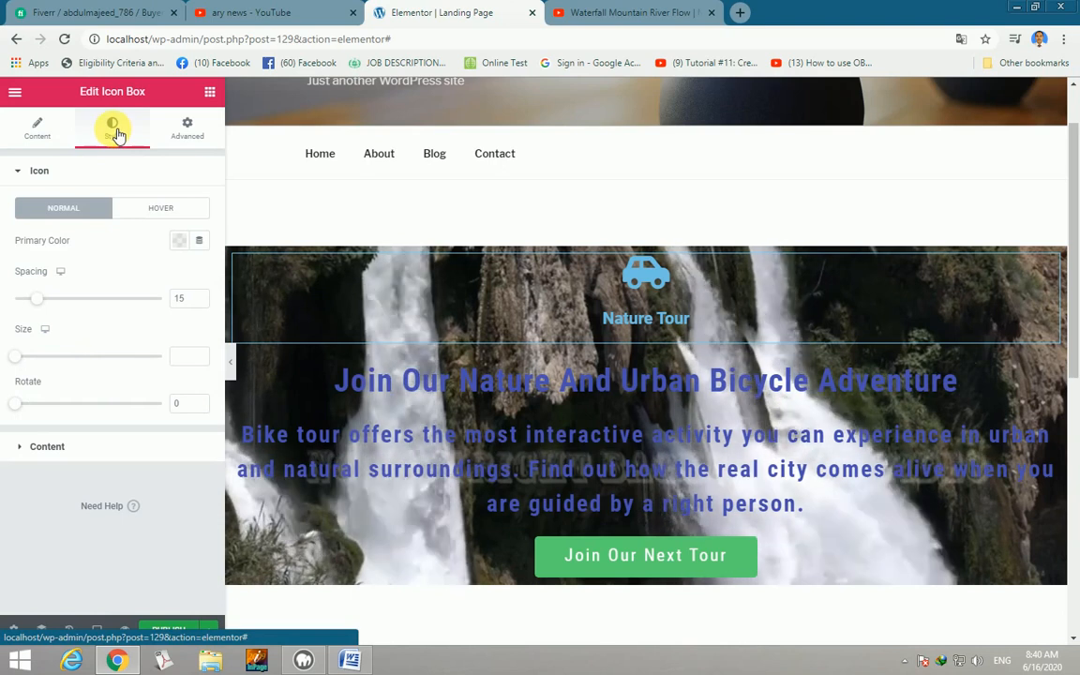
left_click(180, 240)
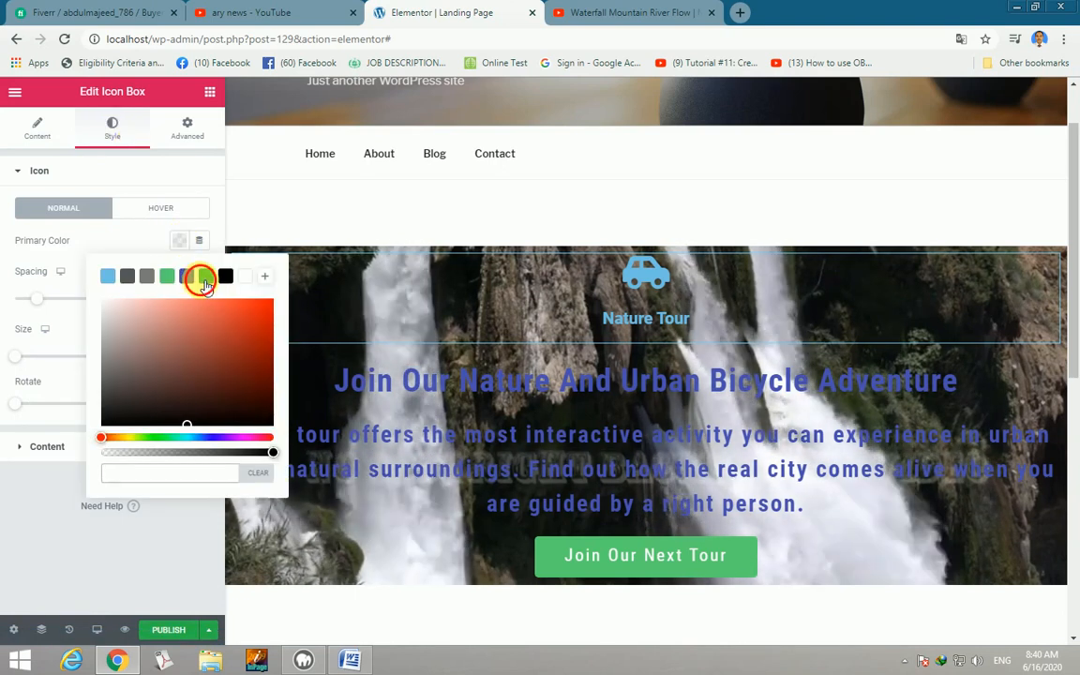
left_click(206, 276)
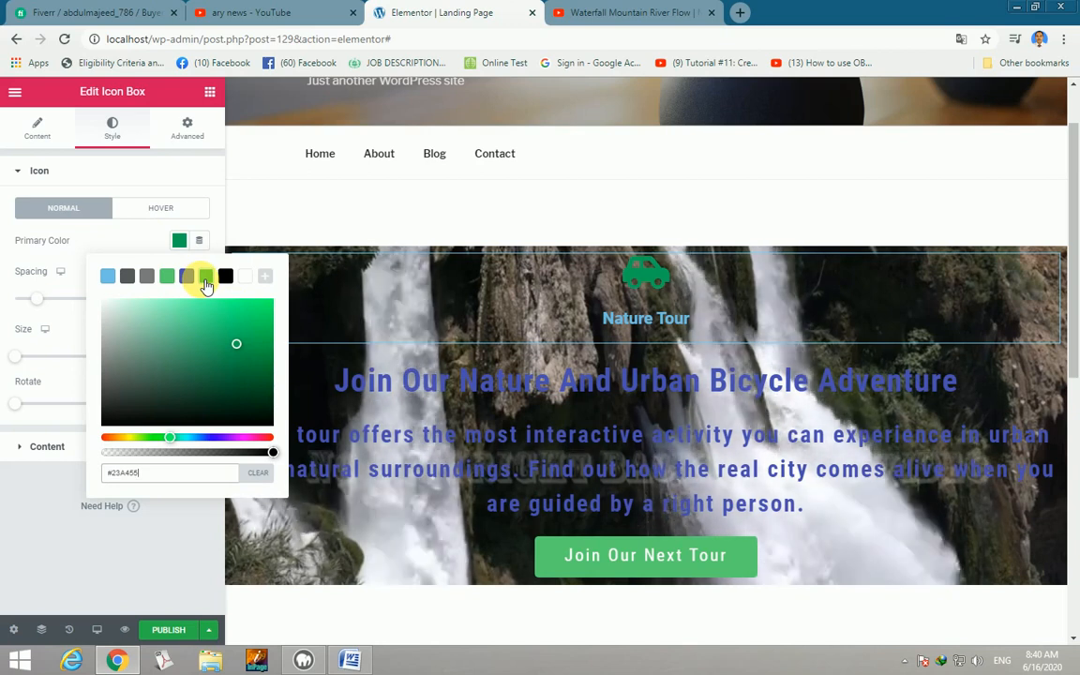
left_click(60, 451)
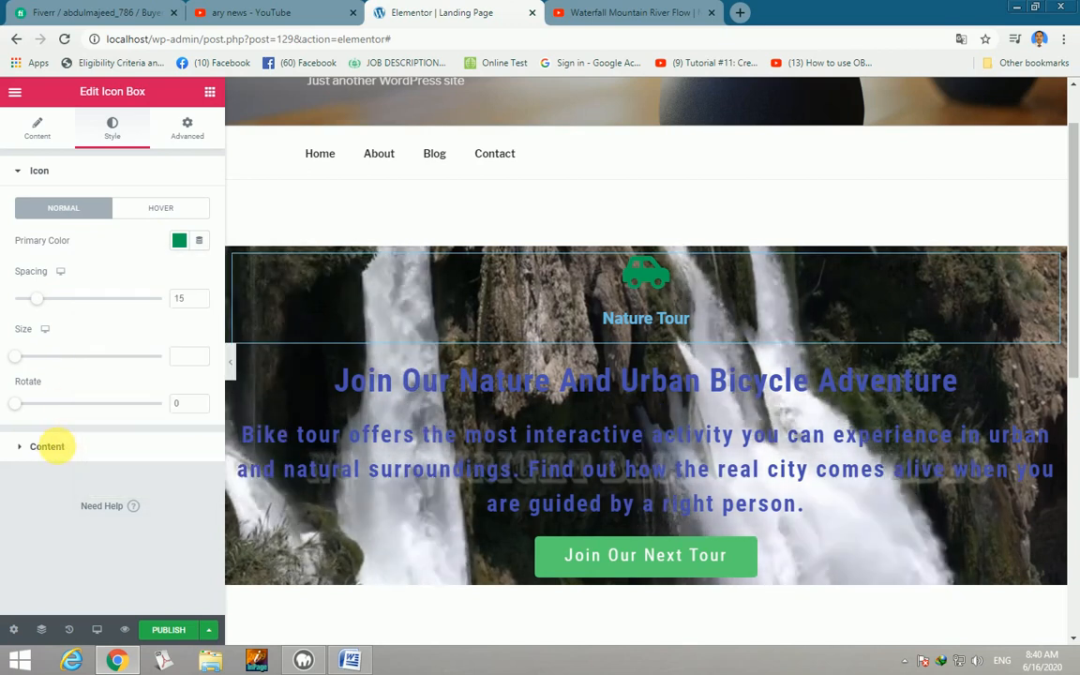
Colour the Nature Tour title teal (#1DCA89).
left_click(47, 446)
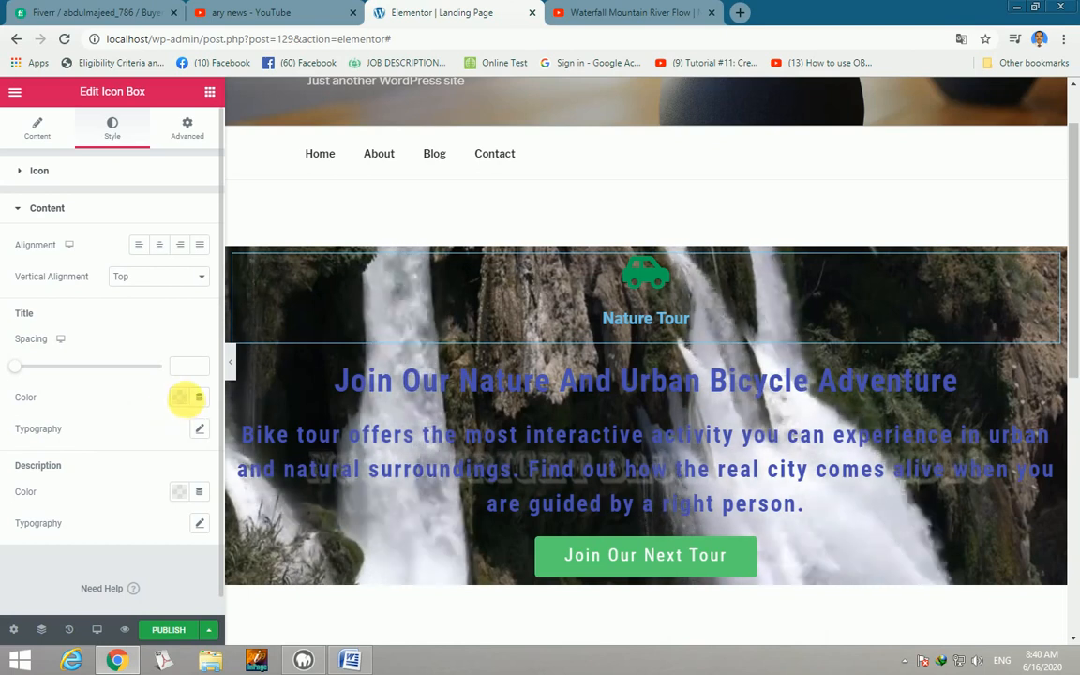
left_click(183, 399)
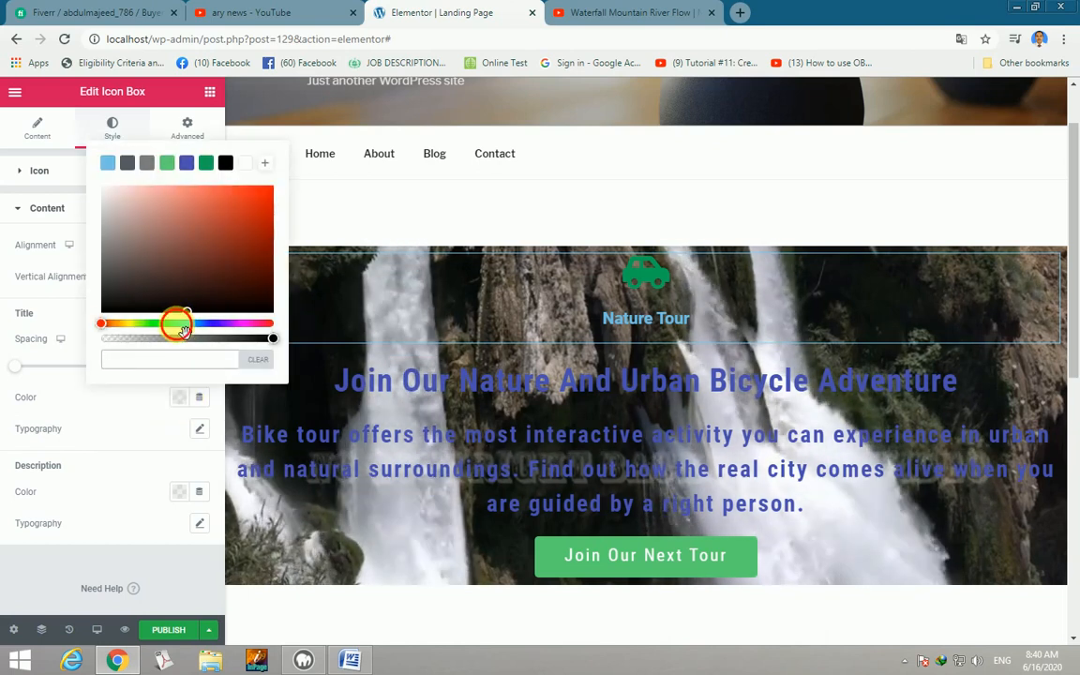
left_click(183, 326)
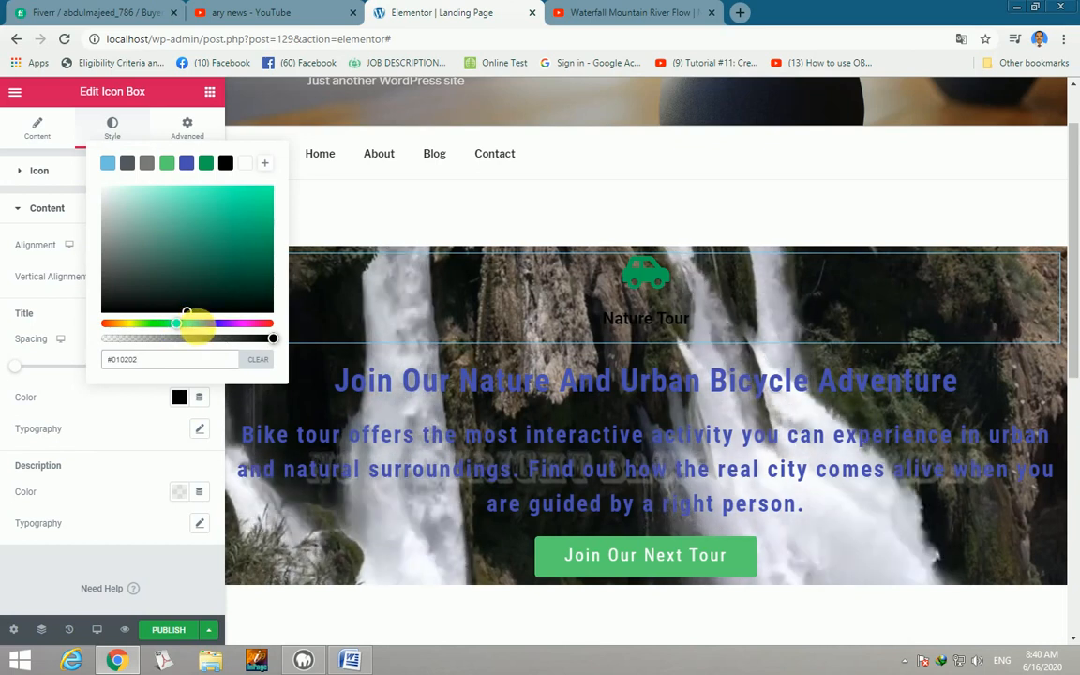
left_click(252, 216)
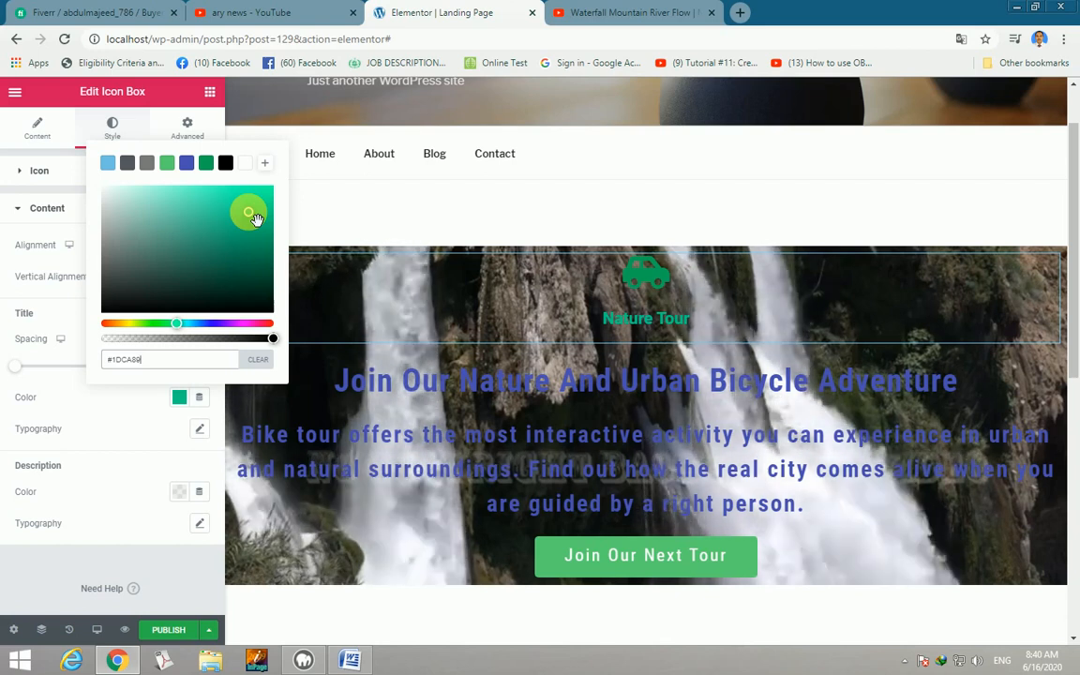
left_click(211, 92)
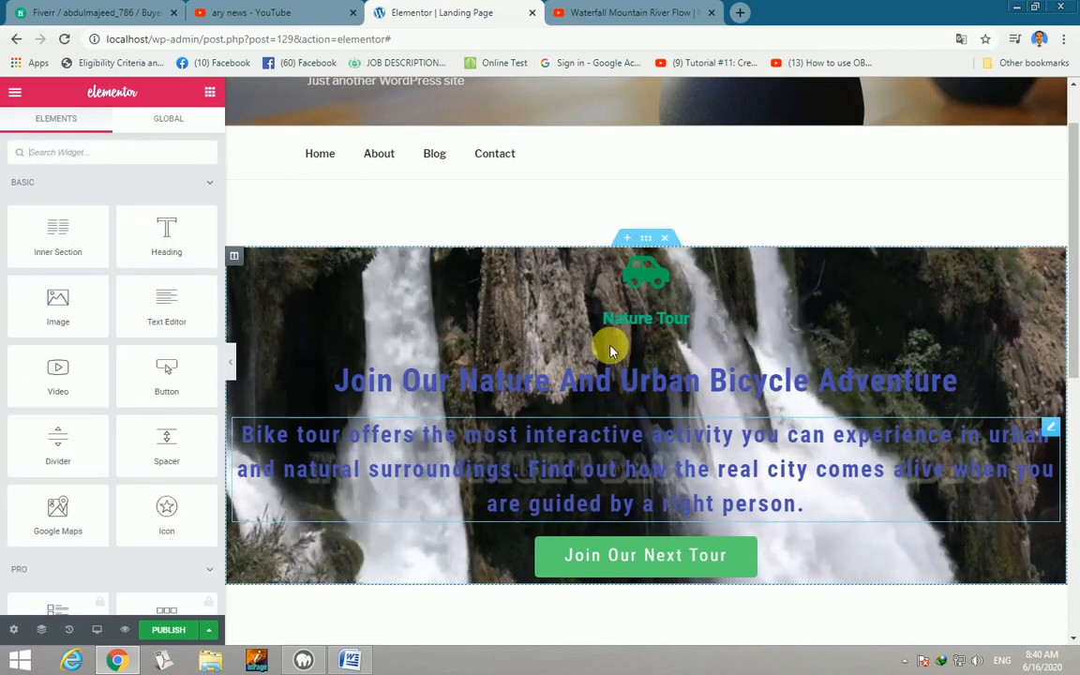
Set the hero heading and 'Bike tour offers…' description text colour to white (#FFFFFF).
left_click(658, 382)
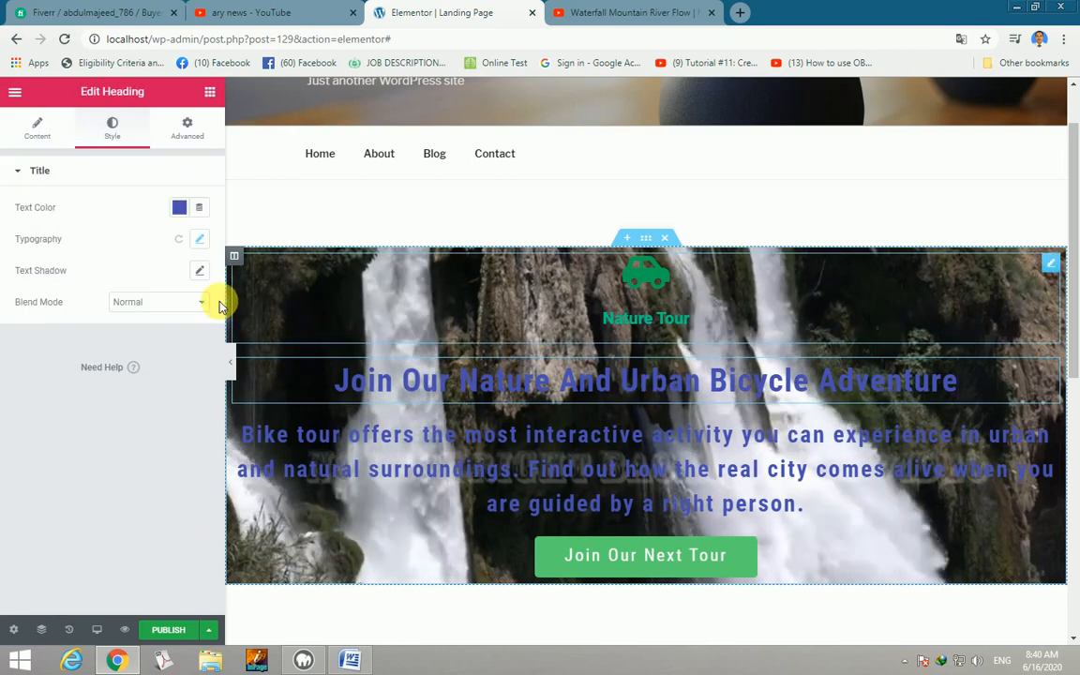
left_click(179, 208)
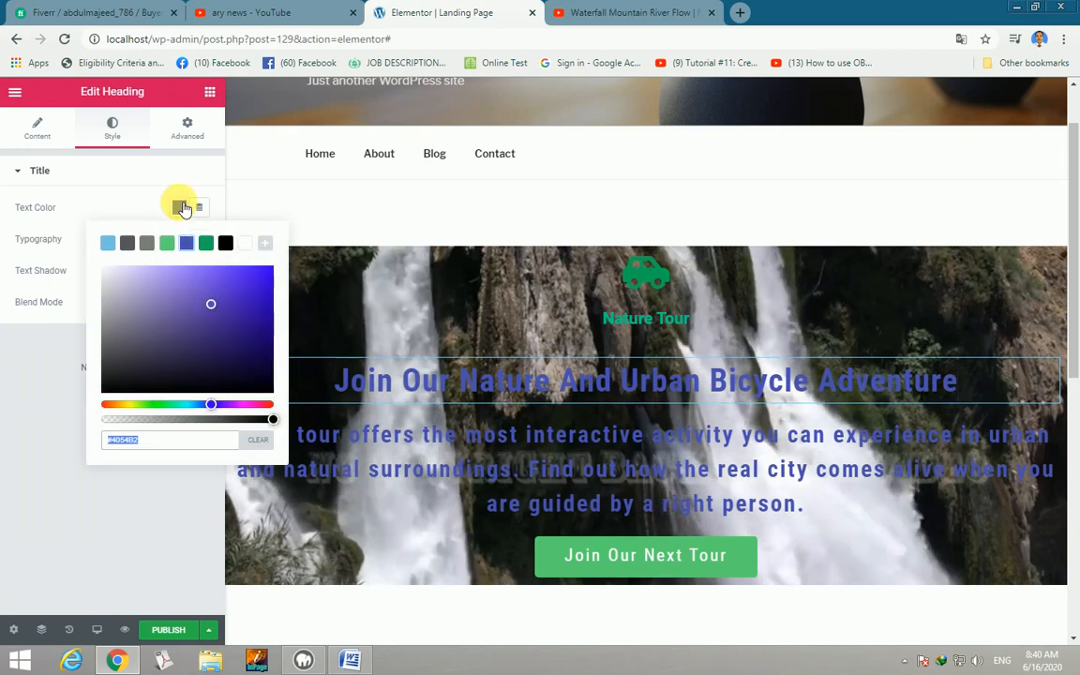
left_click(246, 244)
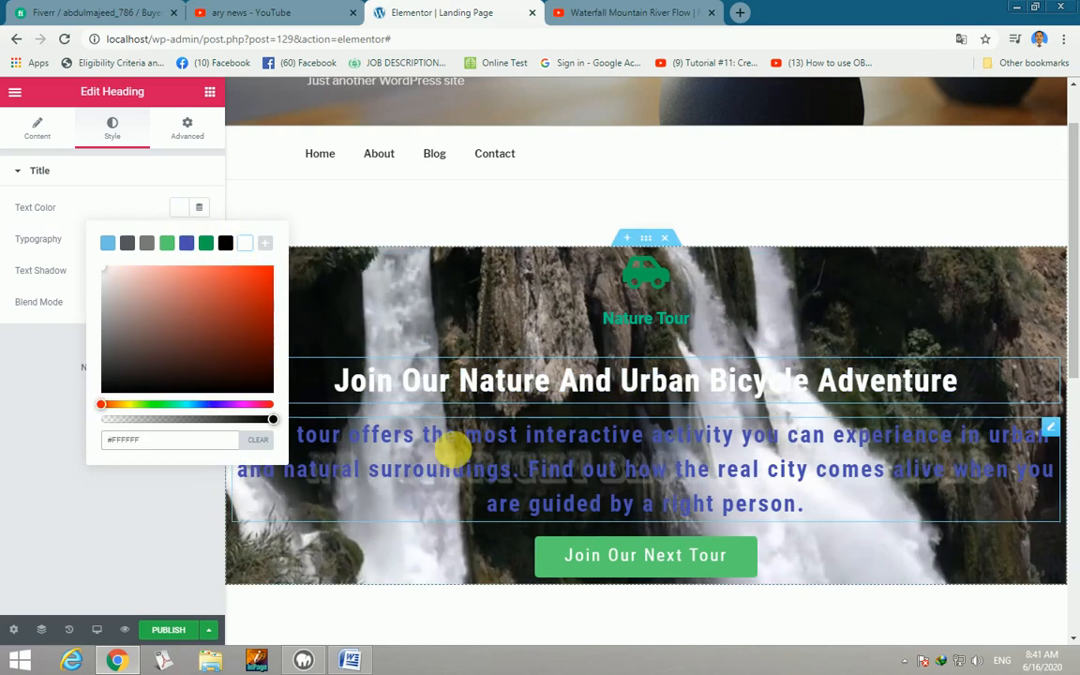
left_click(453, 451)
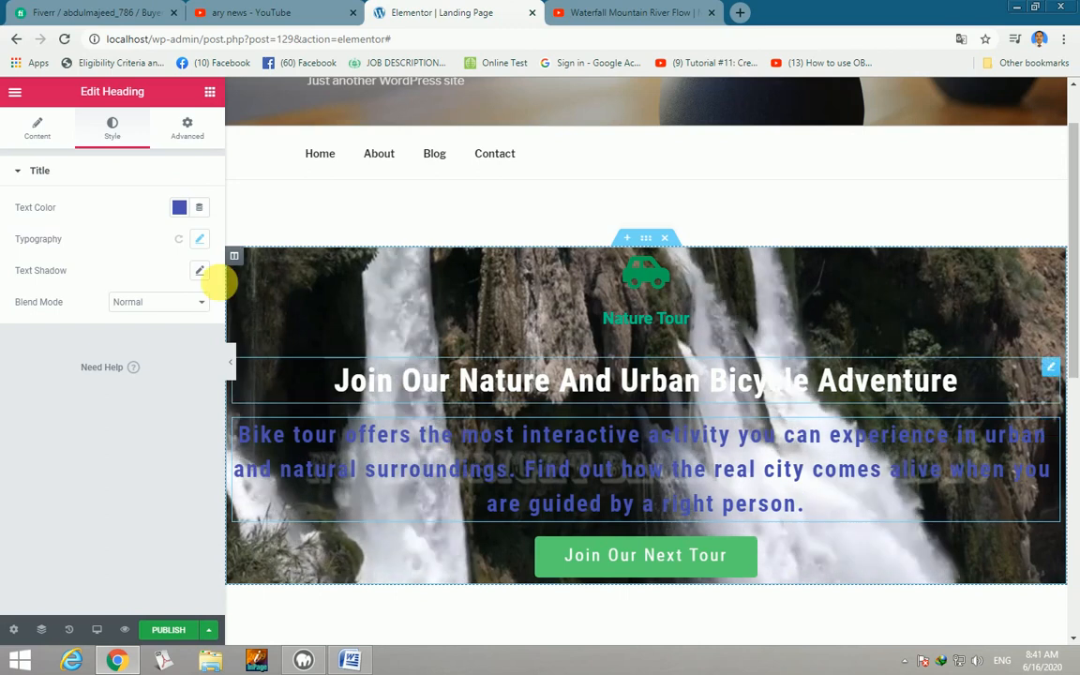
left_click(179, 207)
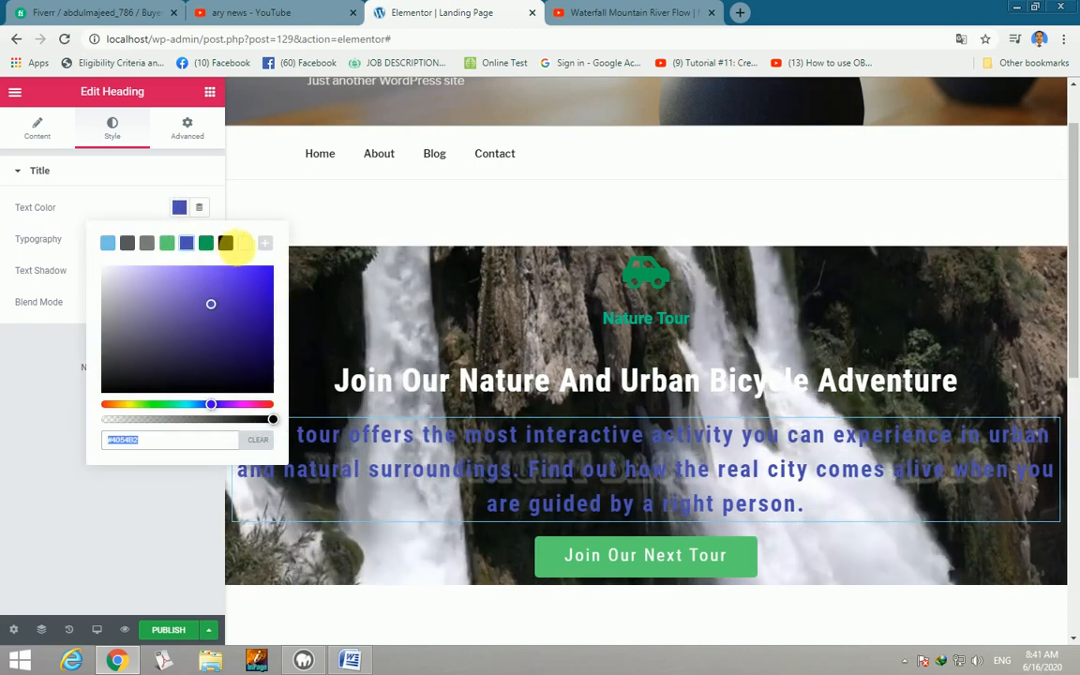
left_click(247, 244)
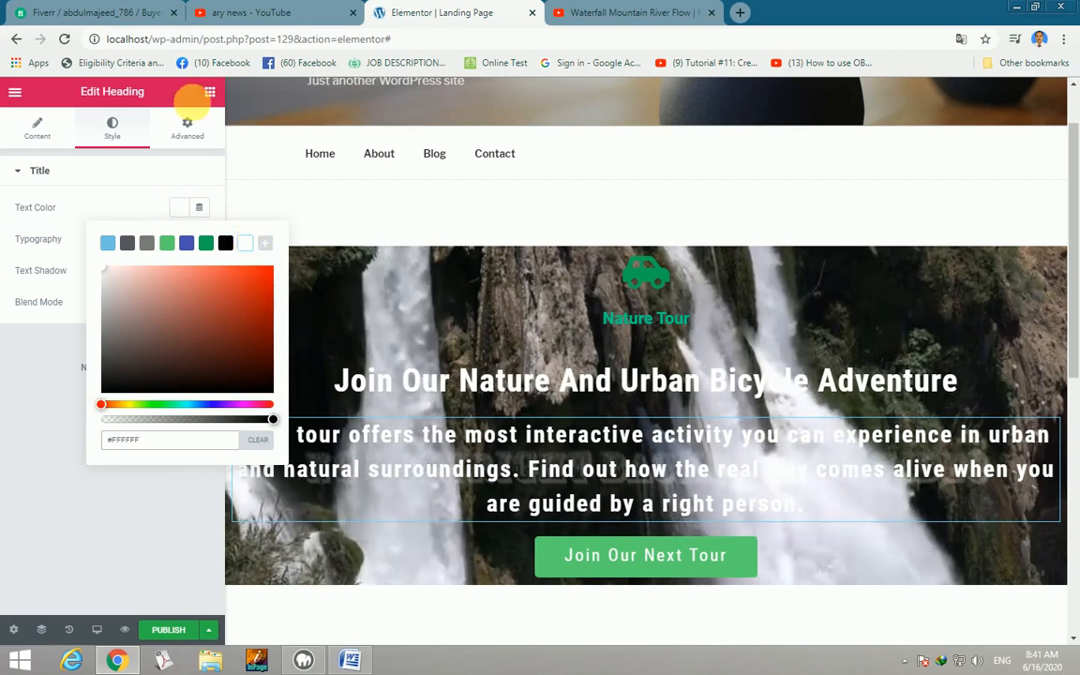
left_click(212, 93)
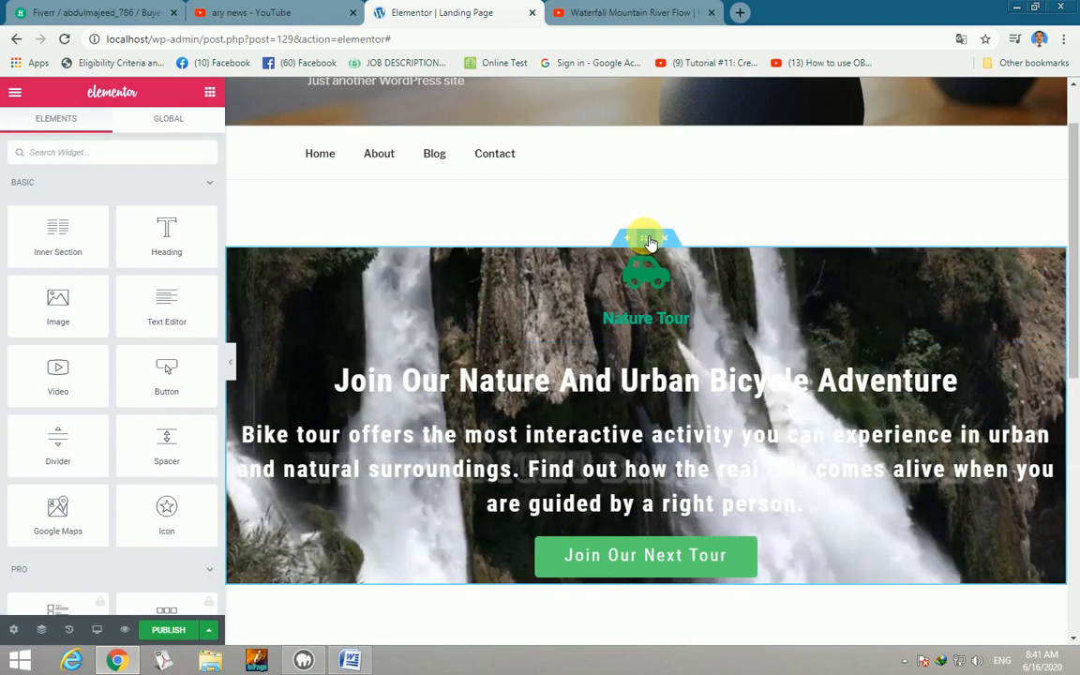
Set the hero section's boxed content width to 640 in its Layout settings.
right_click(649, 242)
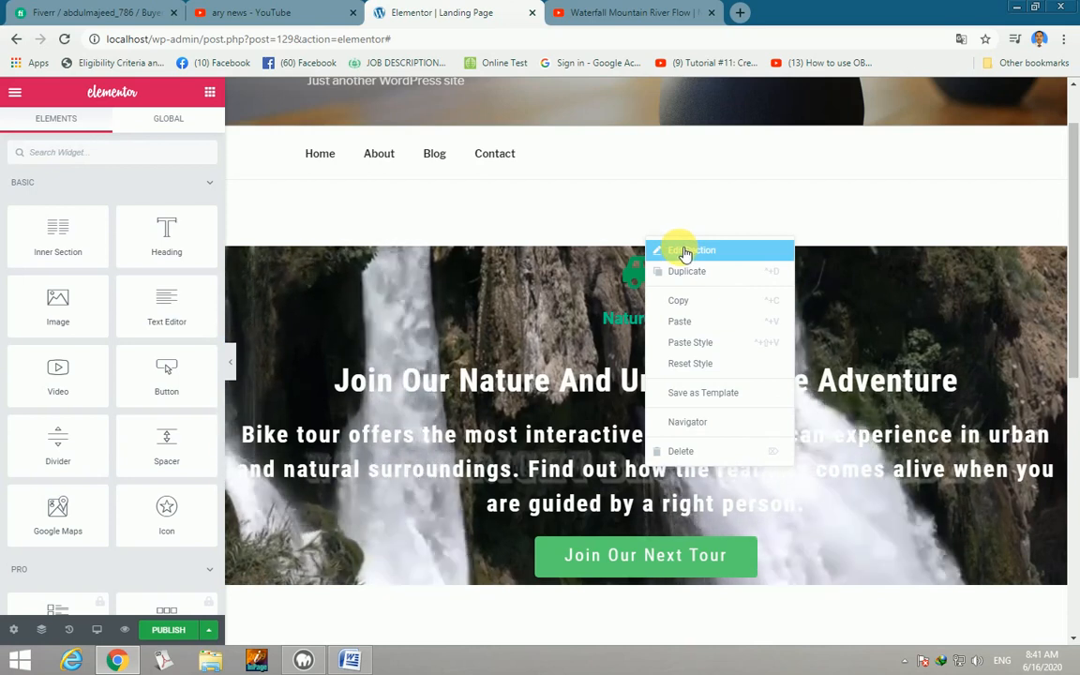
left_click(680, 250)
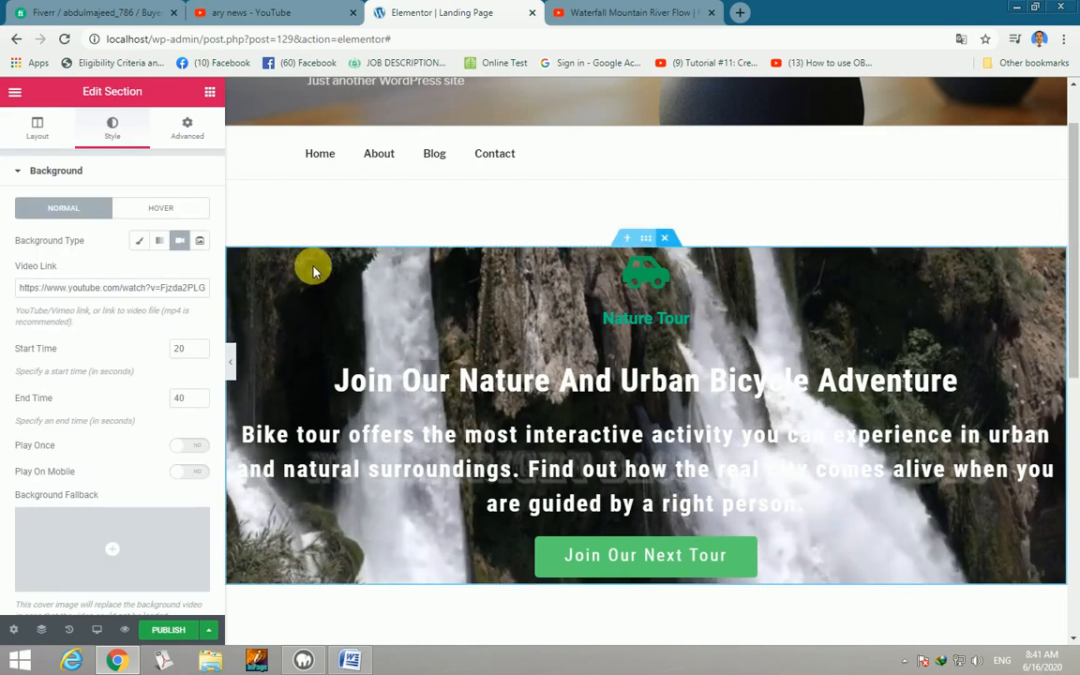
left_click(38, 126)
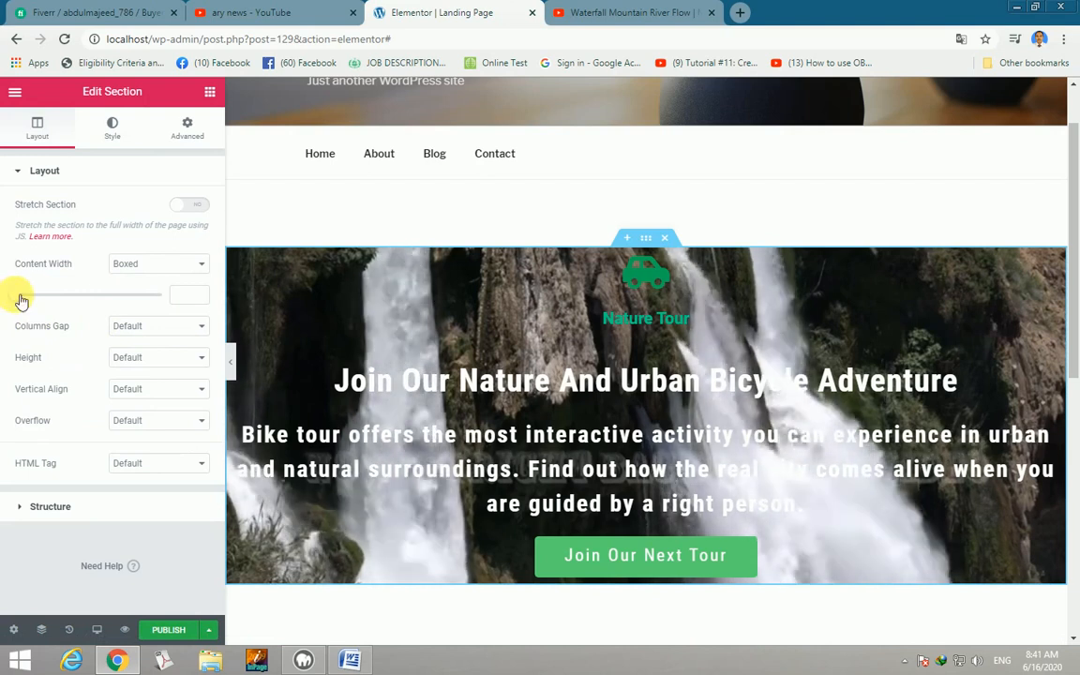
left_click_drag(34, 300, 39, 300)
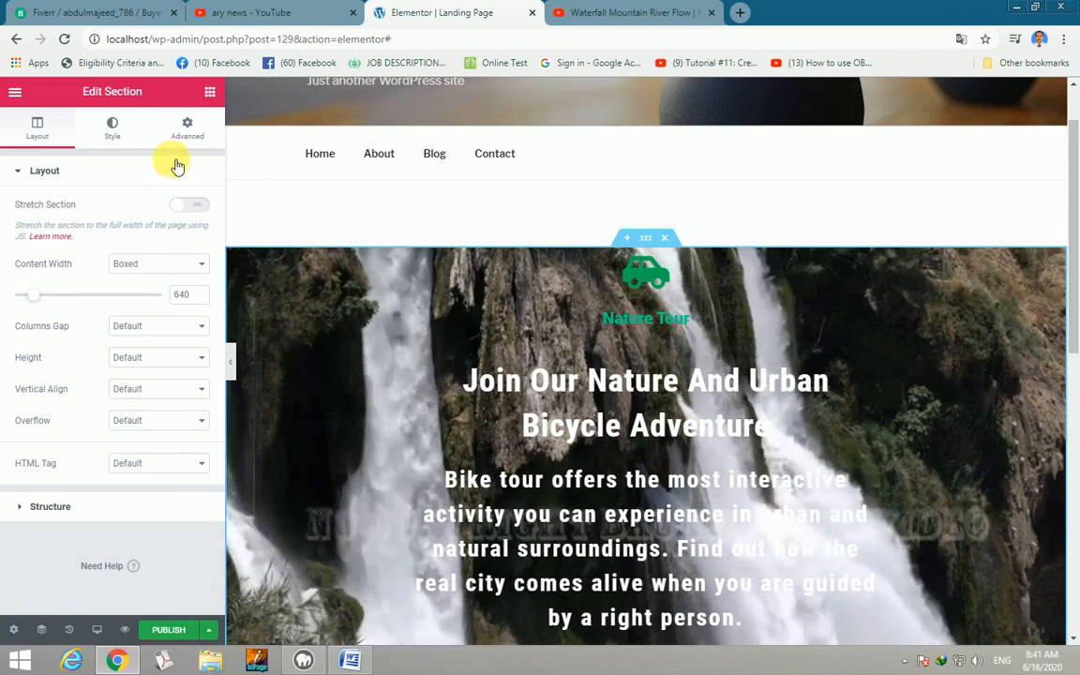
left_click(210, 92)
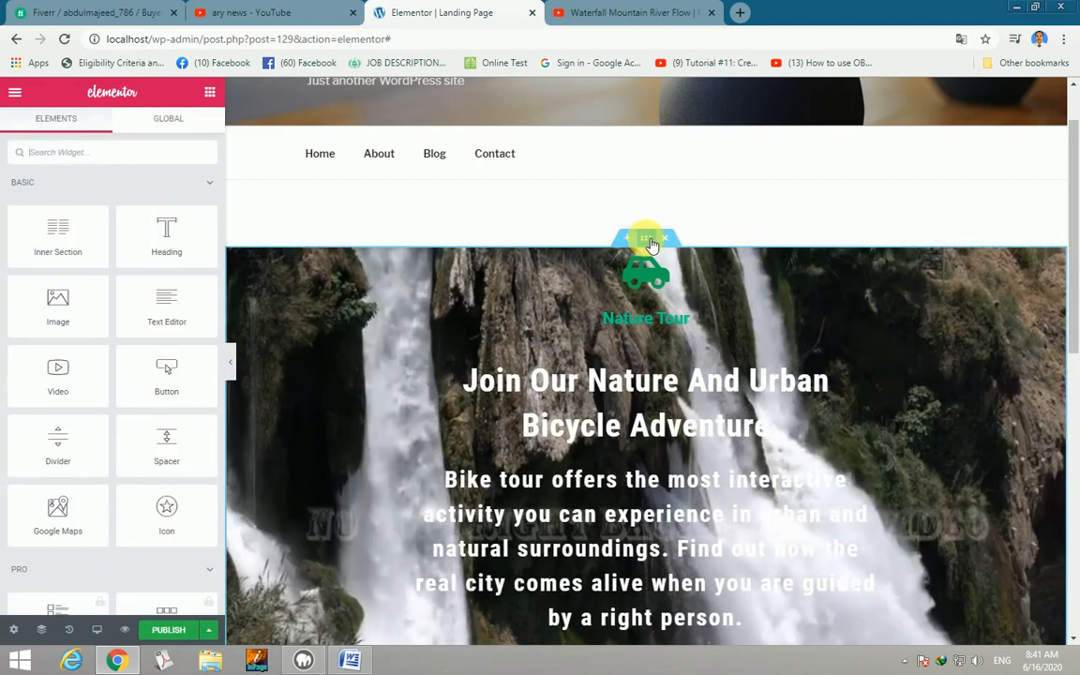
Edit the hero section's Style settings and expand the Background Overlay panel.
right_click(647, 238)
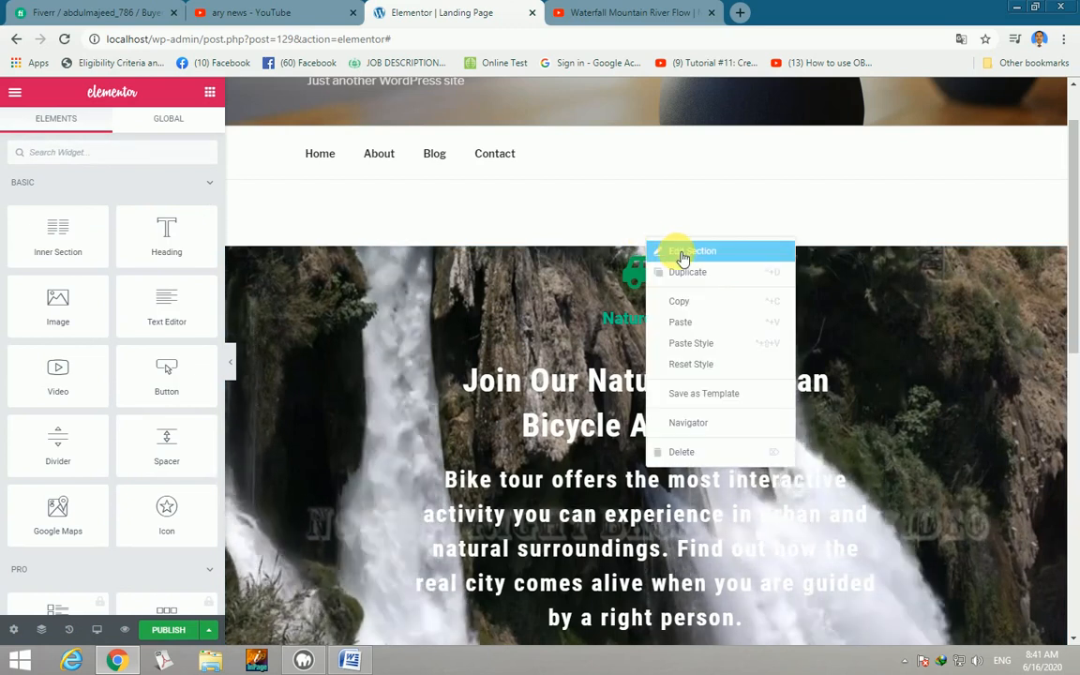
left_click(683, 254)
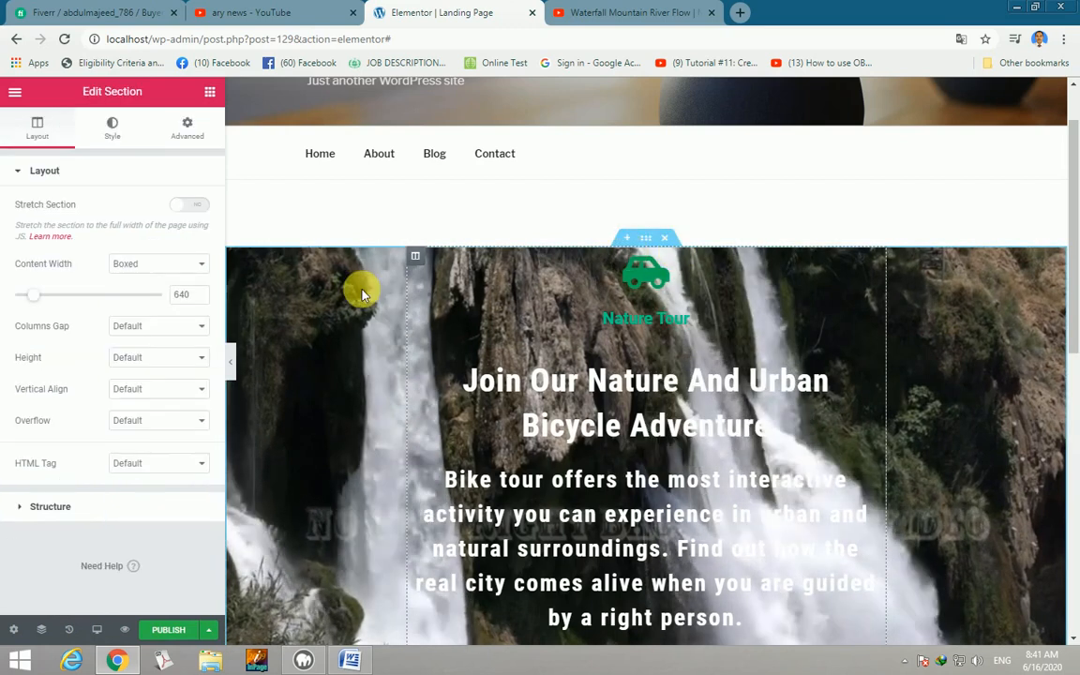
left_click(113, 126)
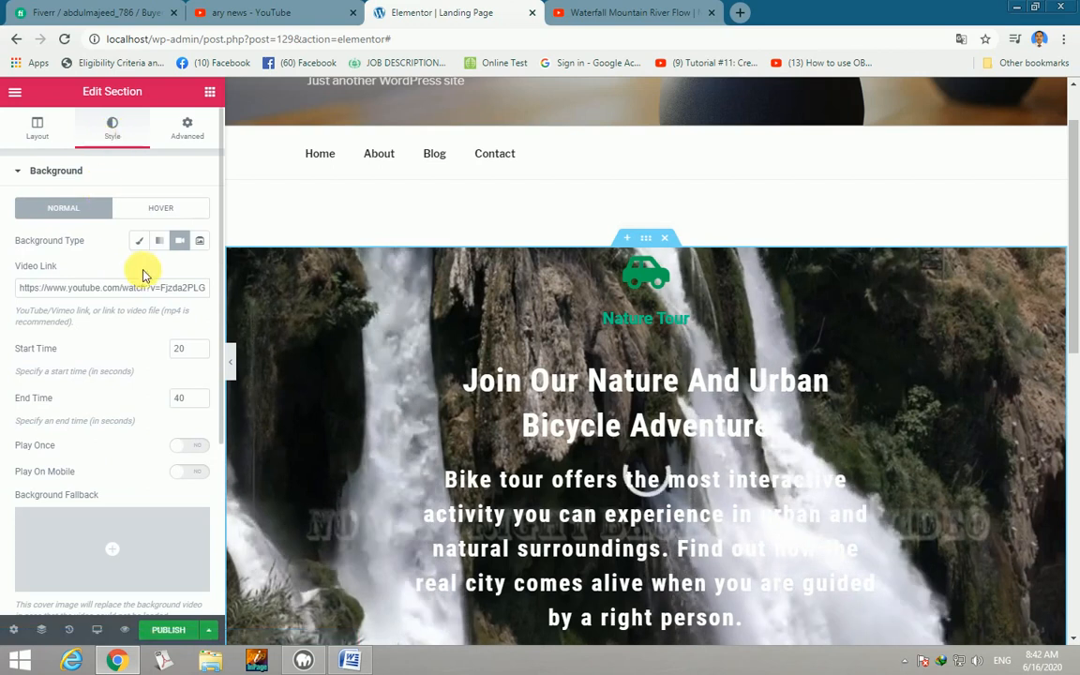
scroll(132, 270, "down", 3)
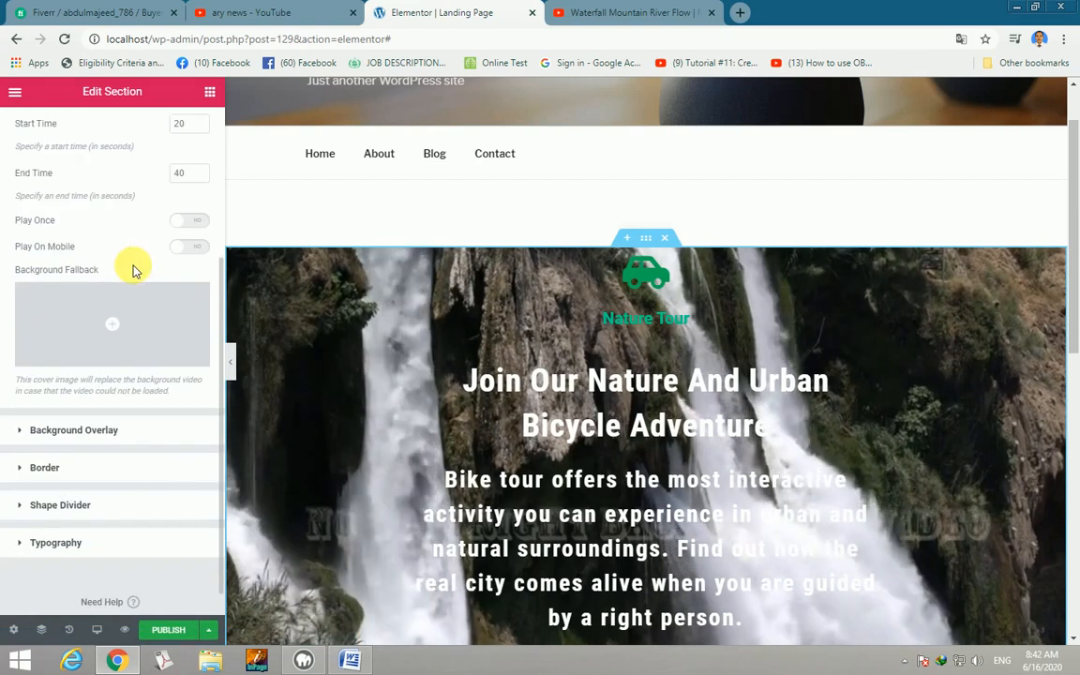
left_click(106, 432)
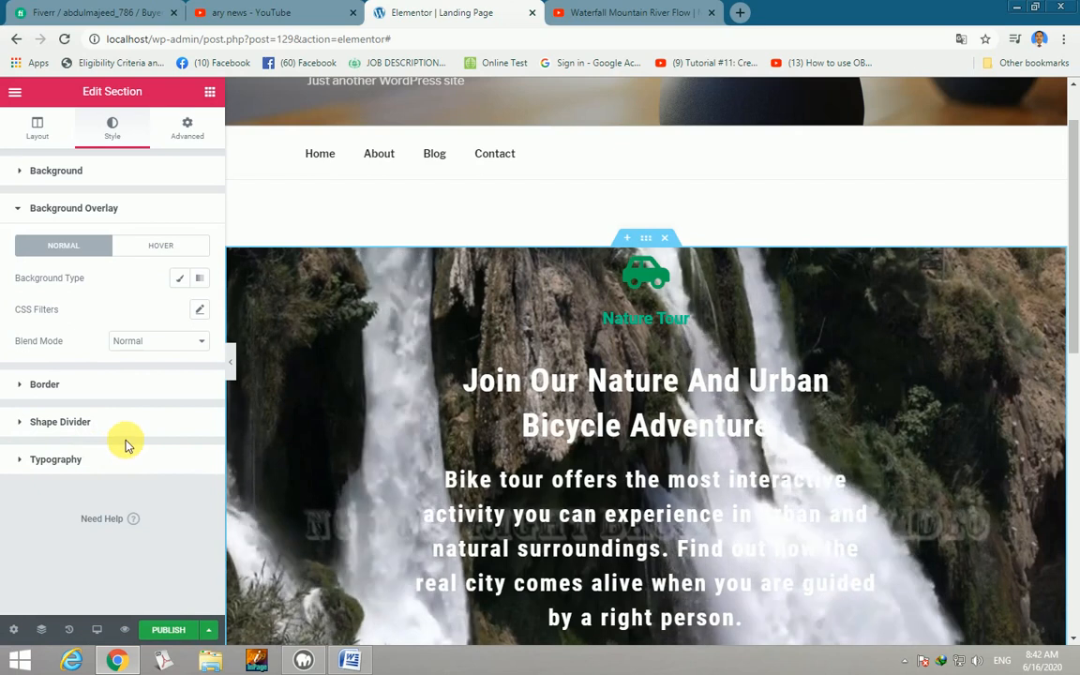
Give the hero a Classic background overlay in bright blue #0B2ED3.
left_click(182, 280)
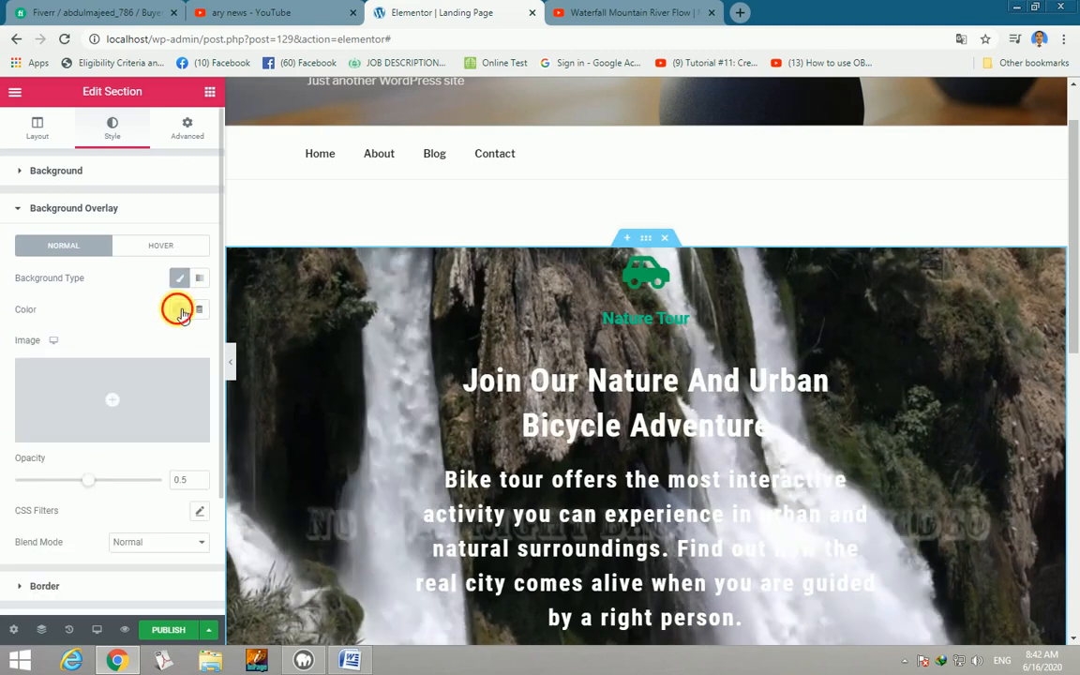
left_click(180, 310)
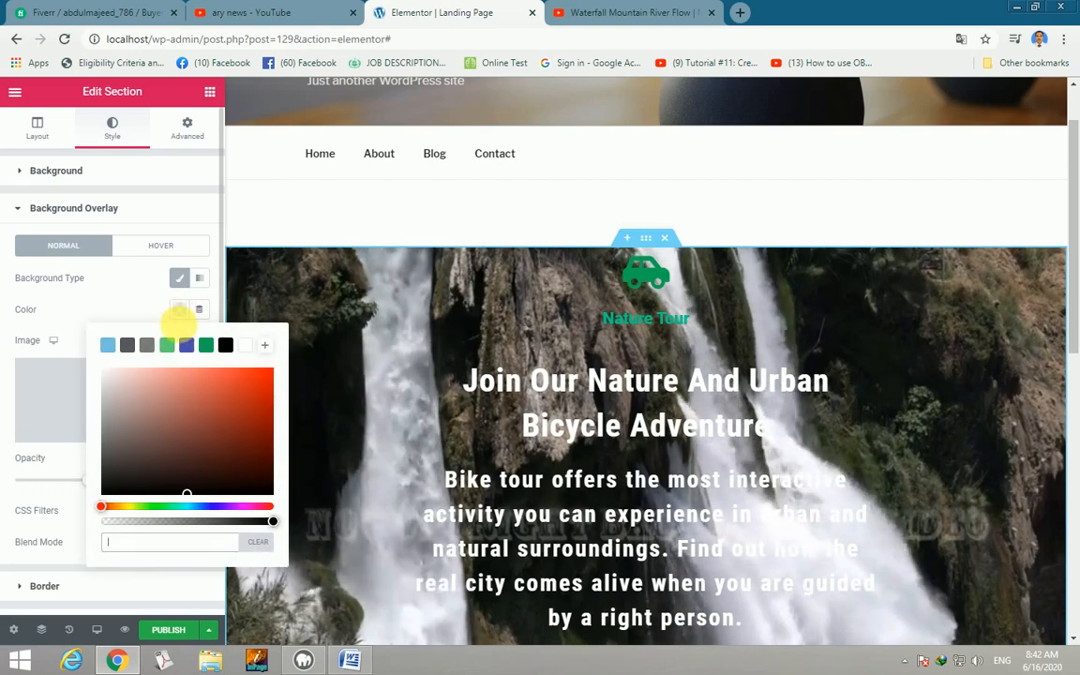
left_click(187, 348)
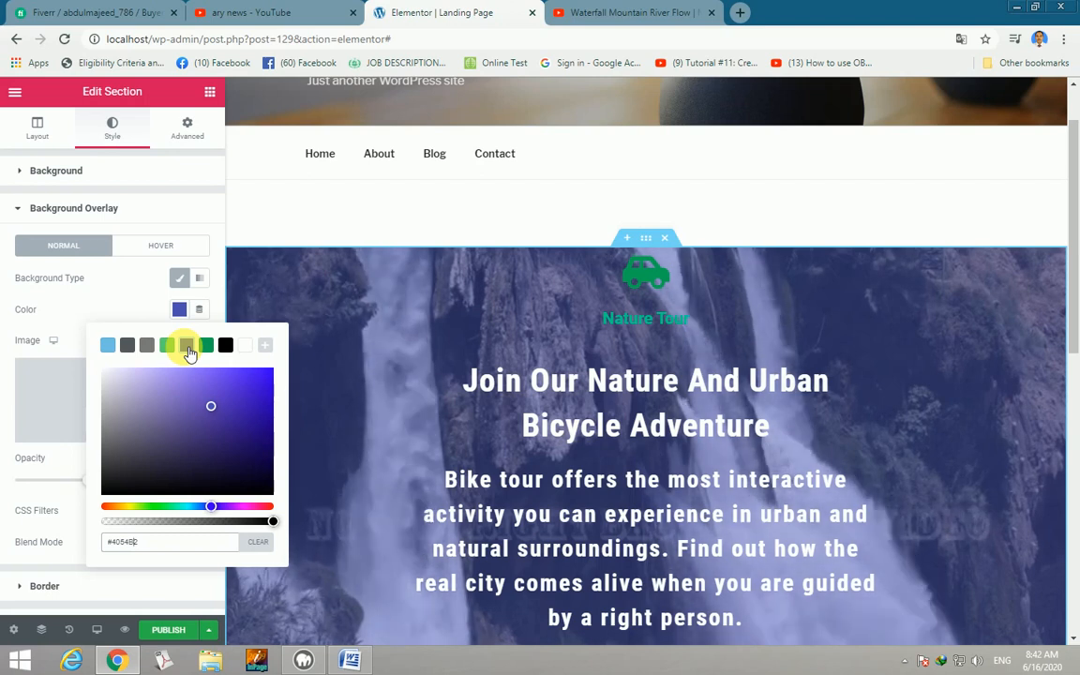
left_click(265, 388)
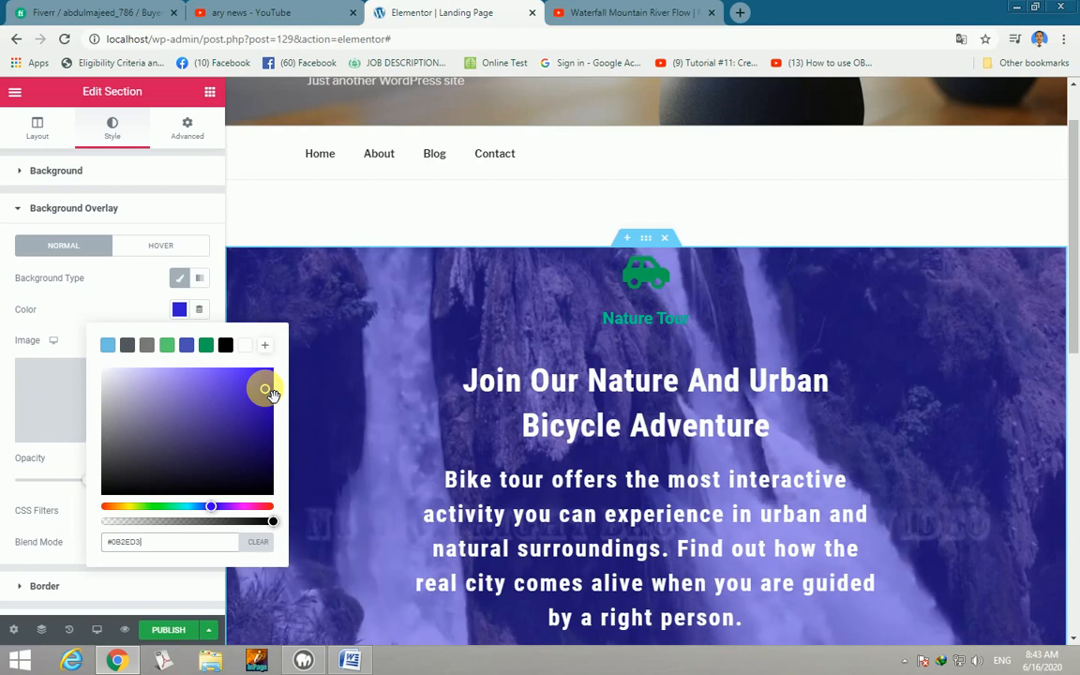
left_click(210, 91)
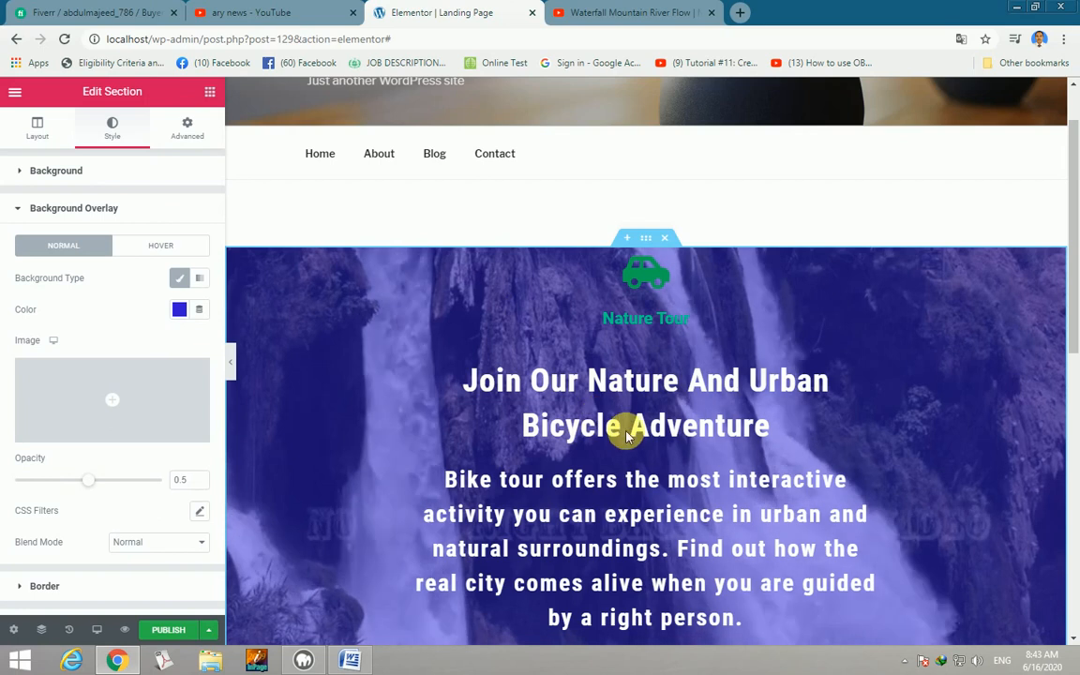
Add a new section with the three-column structure below the hero.
scroll(624, 431, "down", 1)
scroll(625, 431, "down", 1)
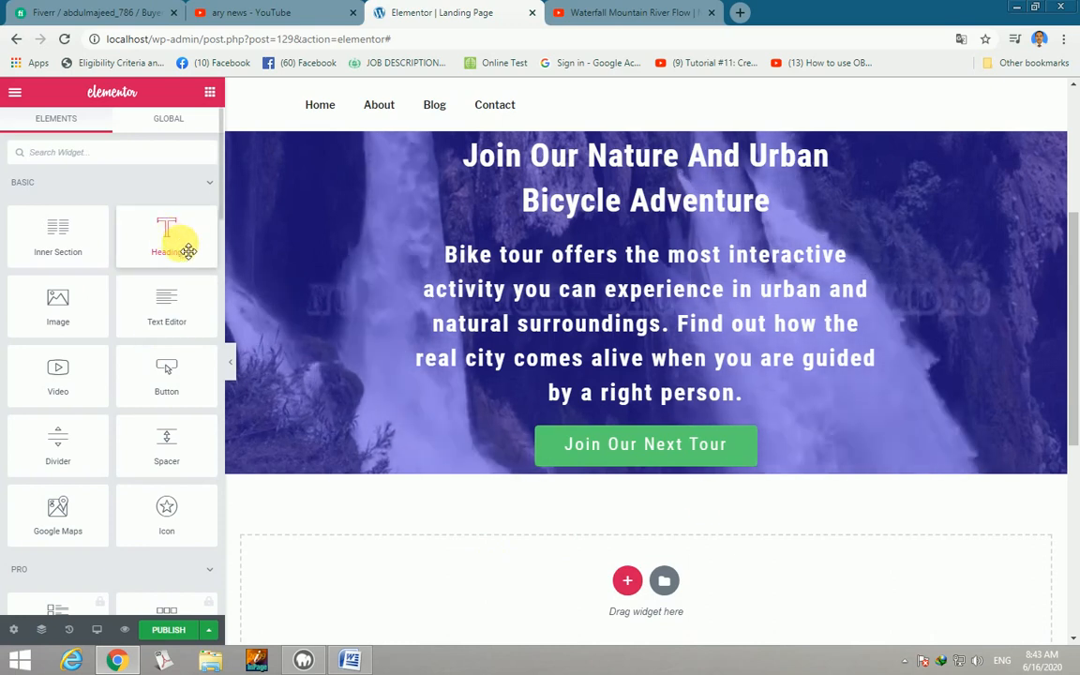
left_click_drag(167, 234, 630, 589)
left_click(627, 582)
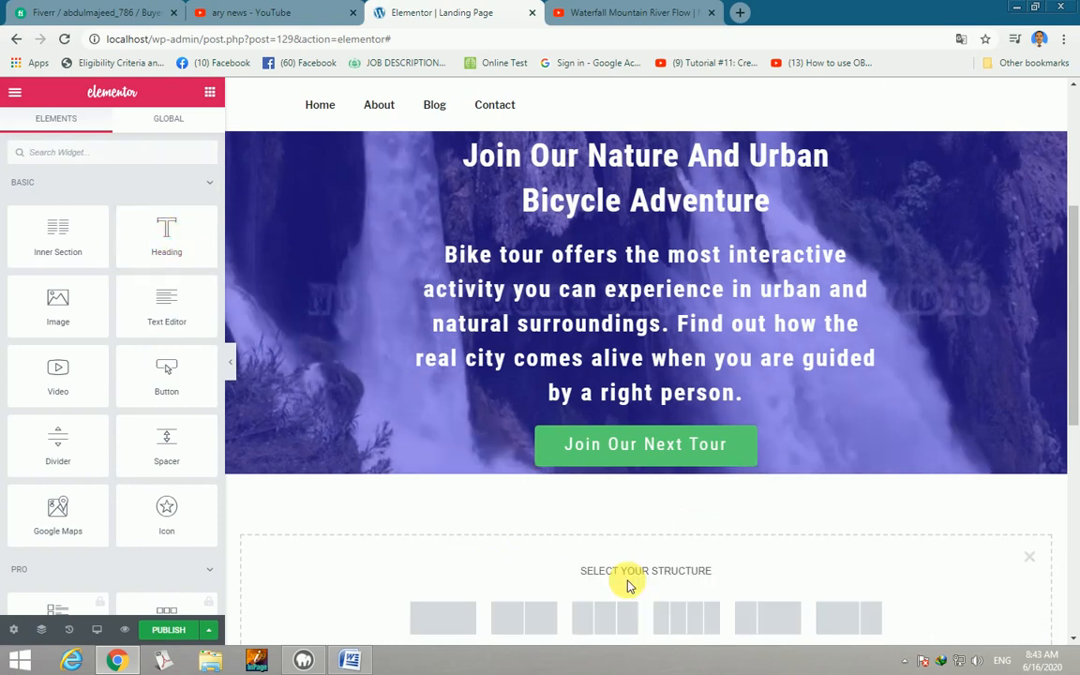
scroll(613, 576, "down", 2)
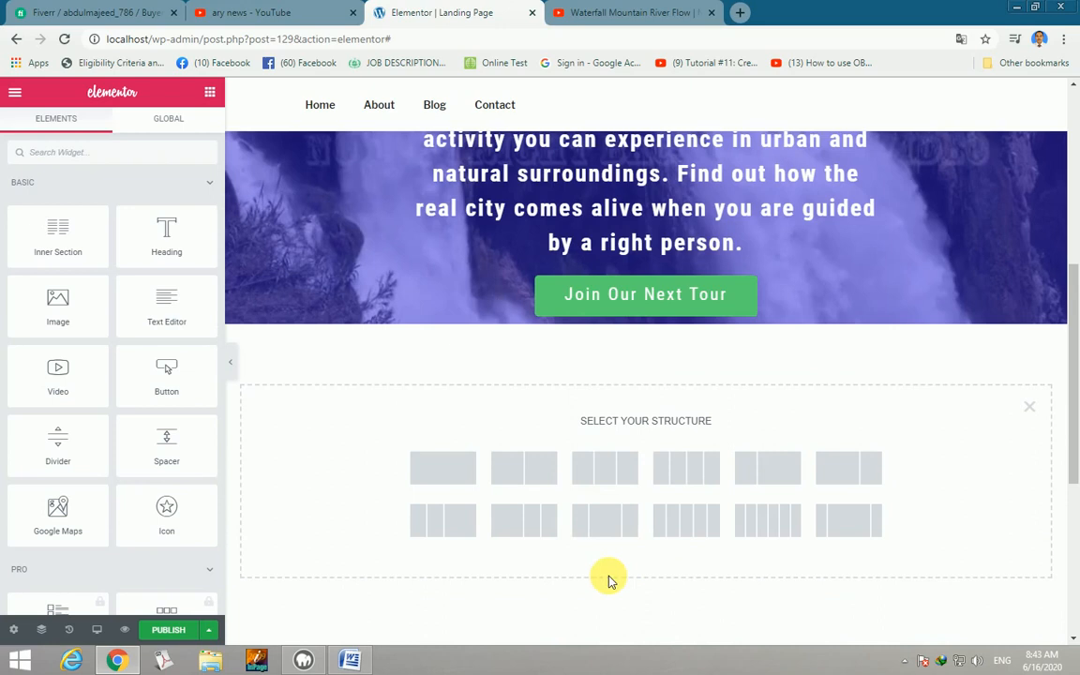
left_click(601, 469)
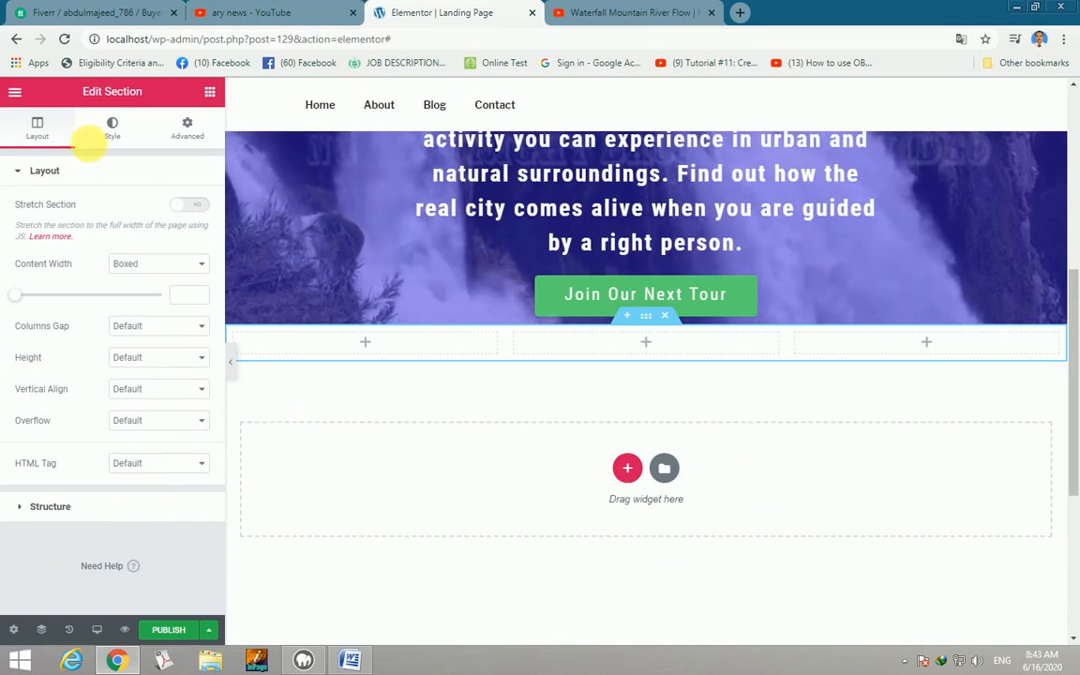
Search widgets for 'ima' and drop an Image Box into the first column.
left_click(210, 93)
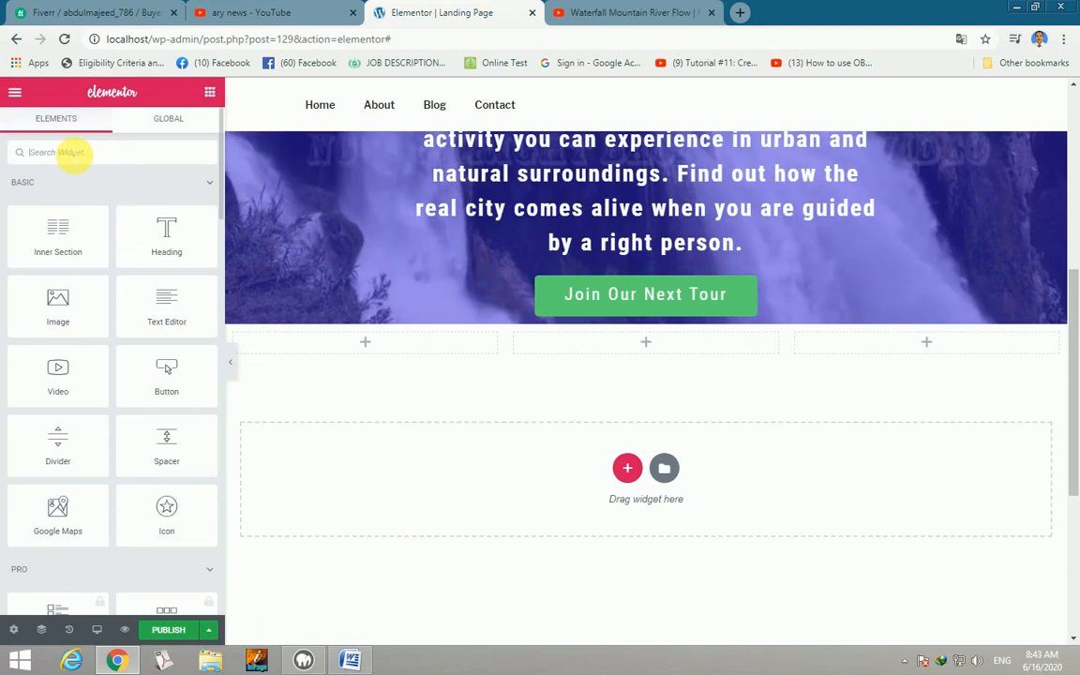
type("ima")
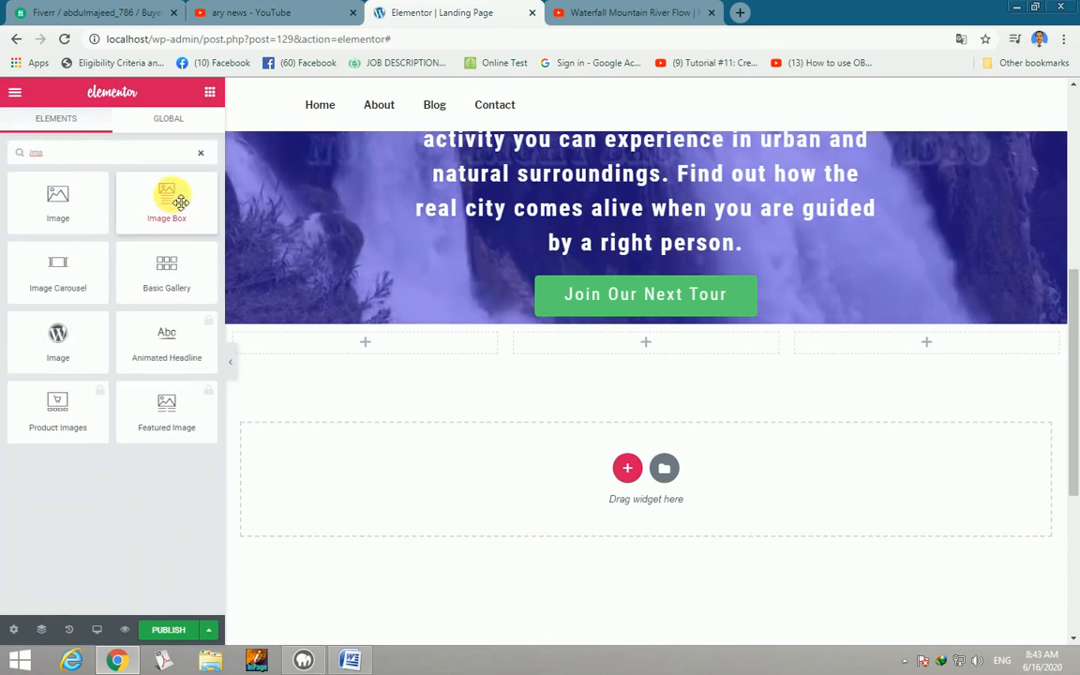
left_click_drag(178, 200, 366, 362)
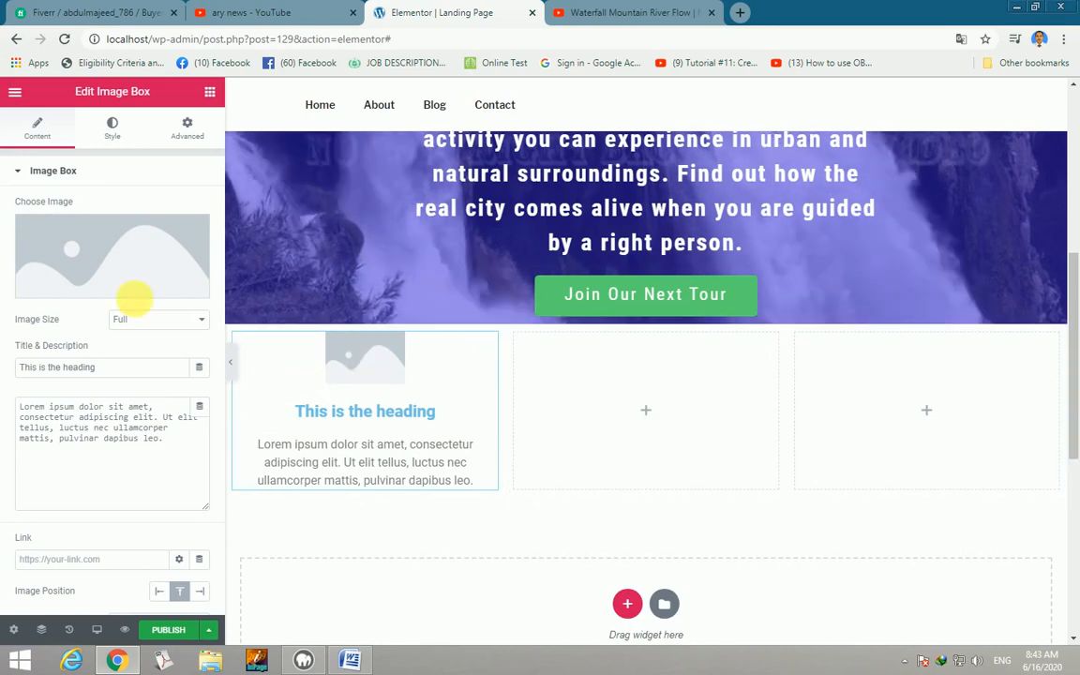
Insert the jeep photo from the media library and set its image width to 100%.
left_click(74, 247)
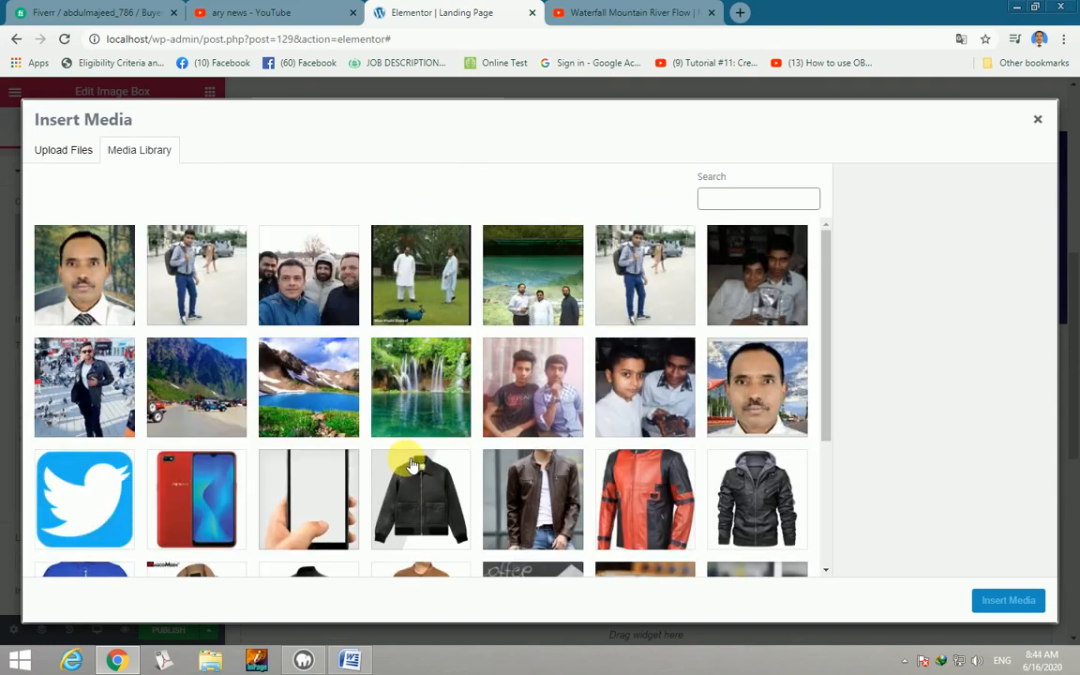
left_click(190, 382)
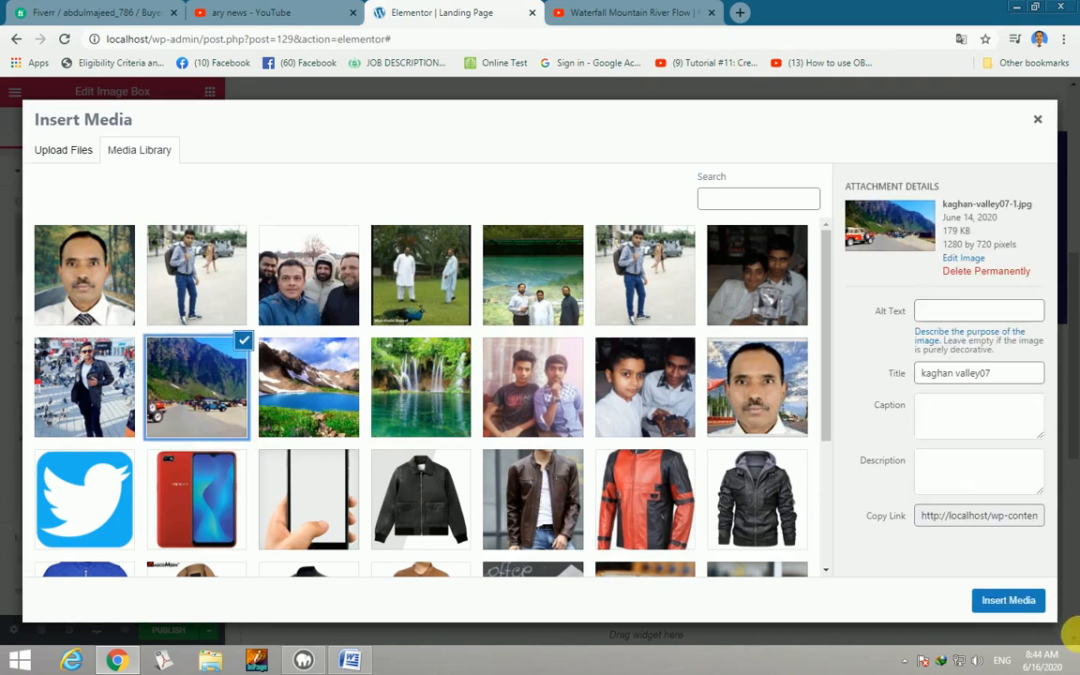
left_click(1007, 600)
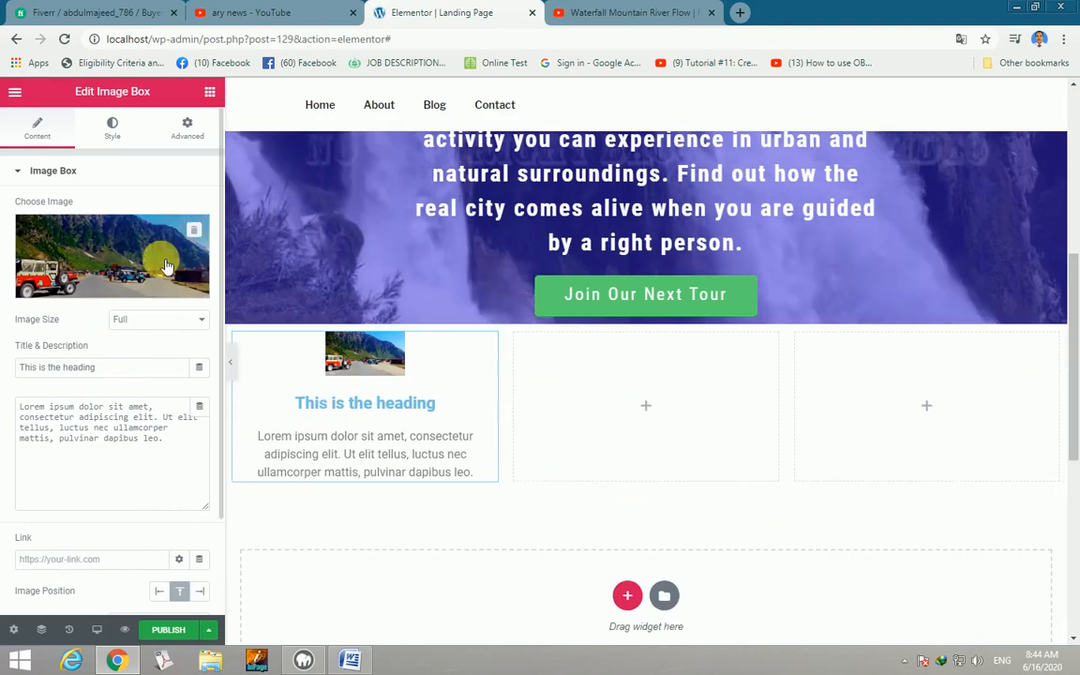
left_click(112, 131)
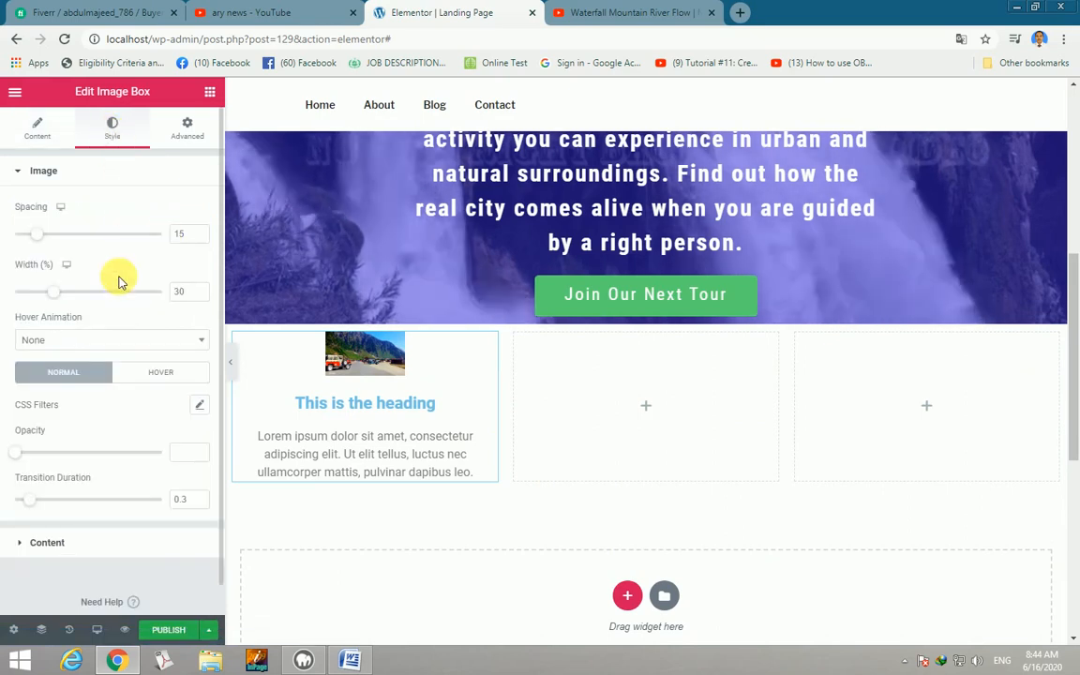
left_click_drag(57, 298, 181, 302)
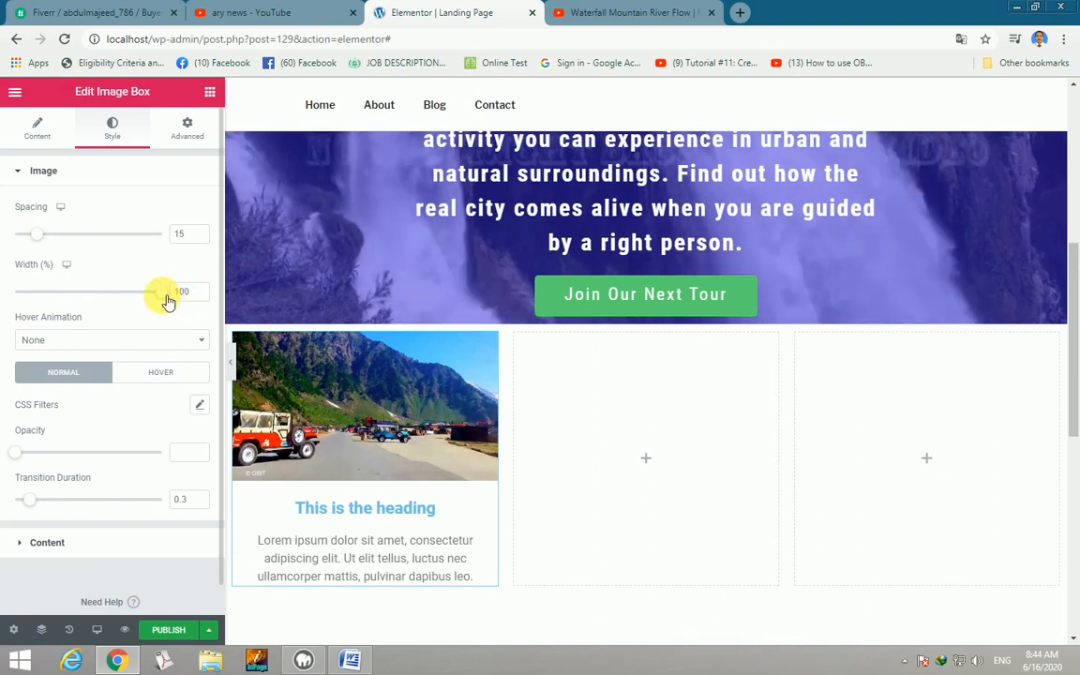
Copy the first image box and paste it into the empty middle and right columns.
left_click(210, 93)
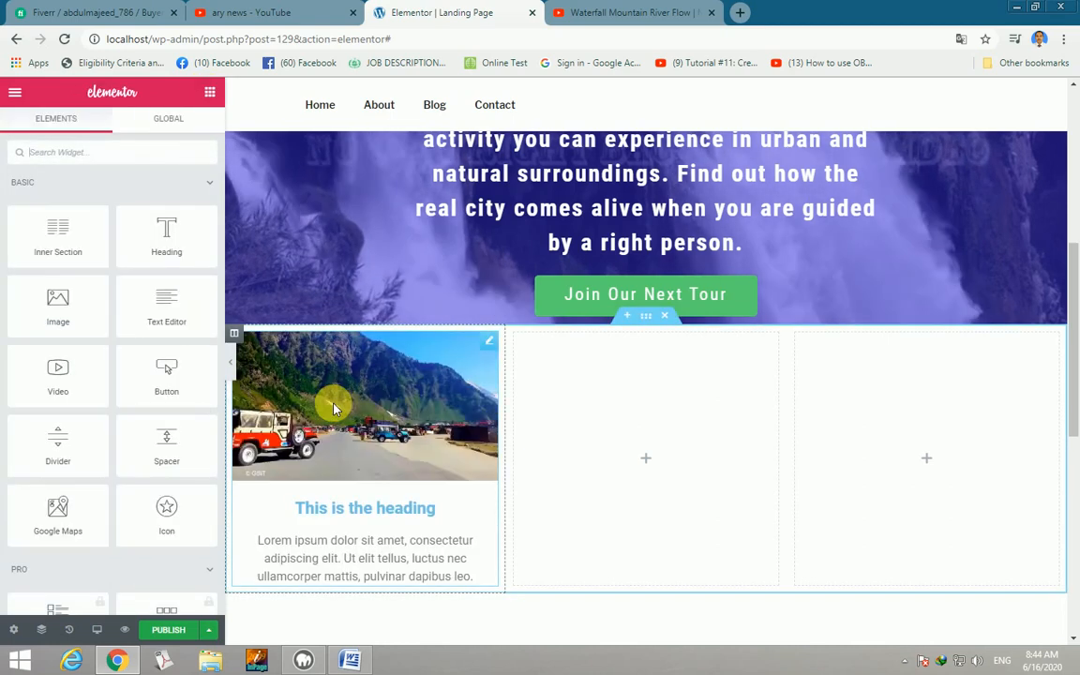
right_click(333, 405)
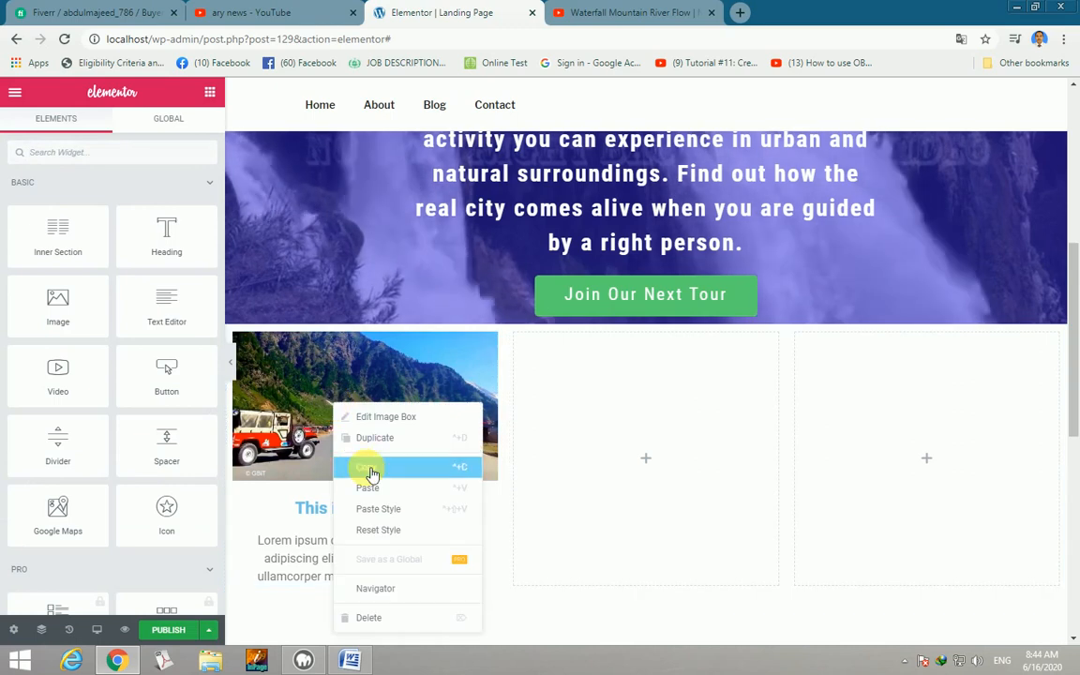
left_click(367, 470)
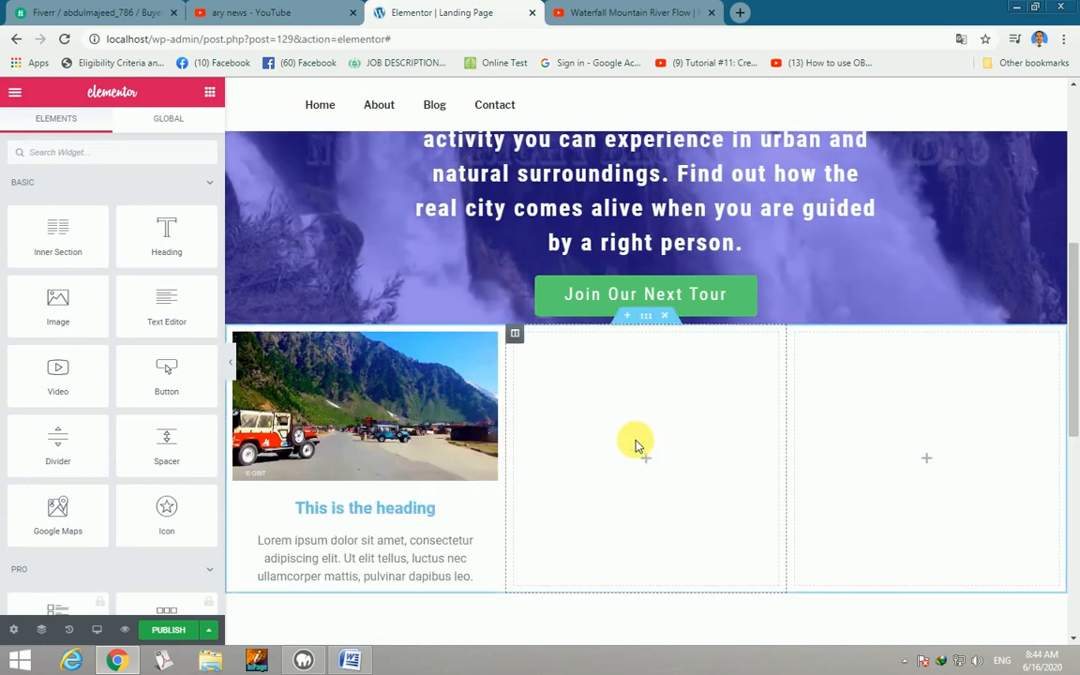
right_click(642, 433)
left_click(671, 531)
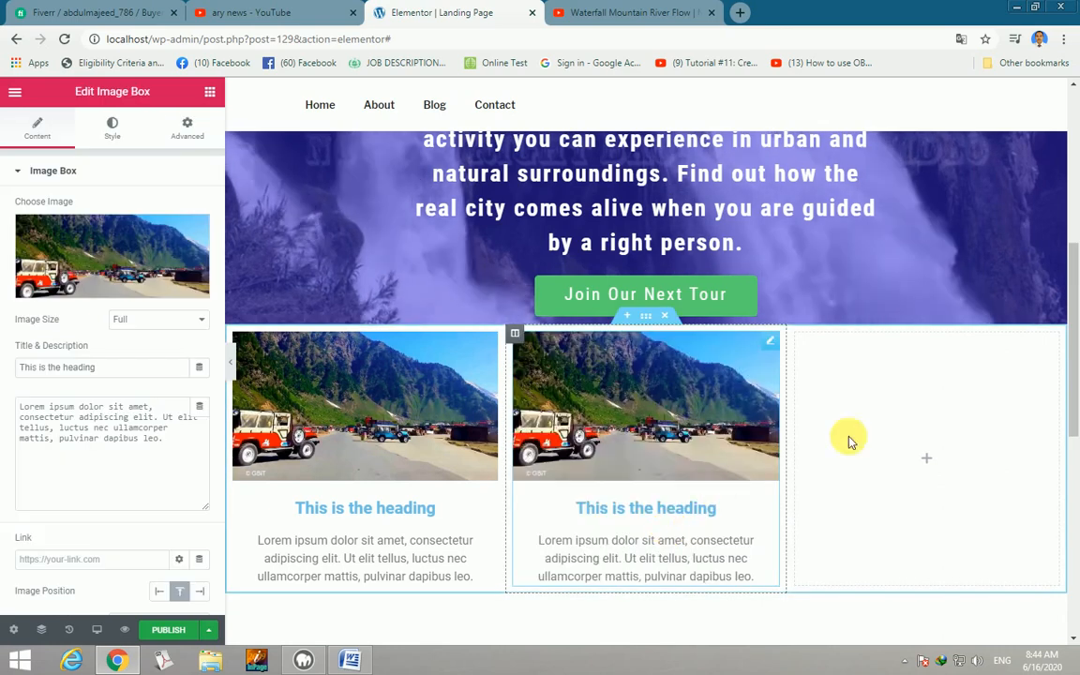
right_click(892, 427)
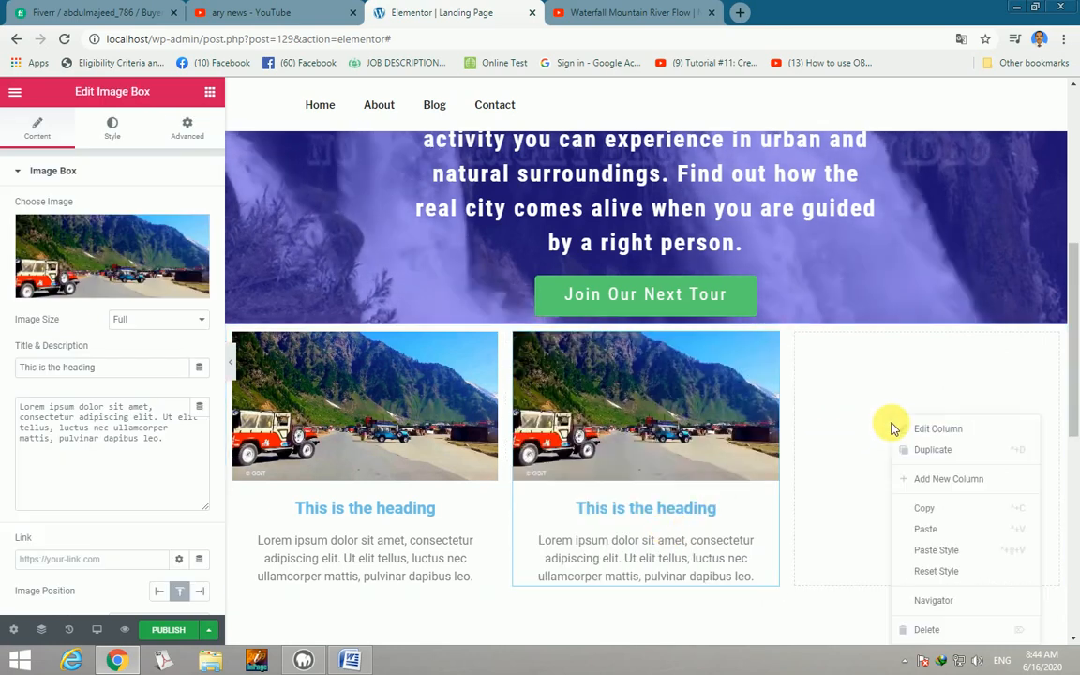
left_click(925, 528)
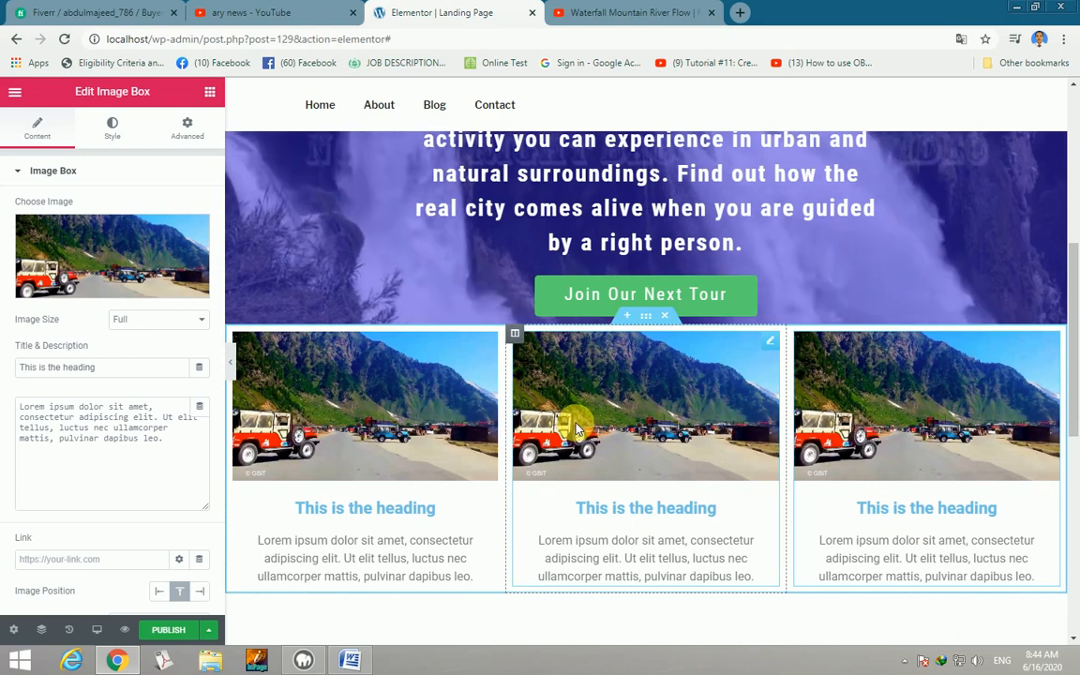
Replace the right image box's photo with the mountain lake image kaghan-valley-02.
left_click(106, 258)
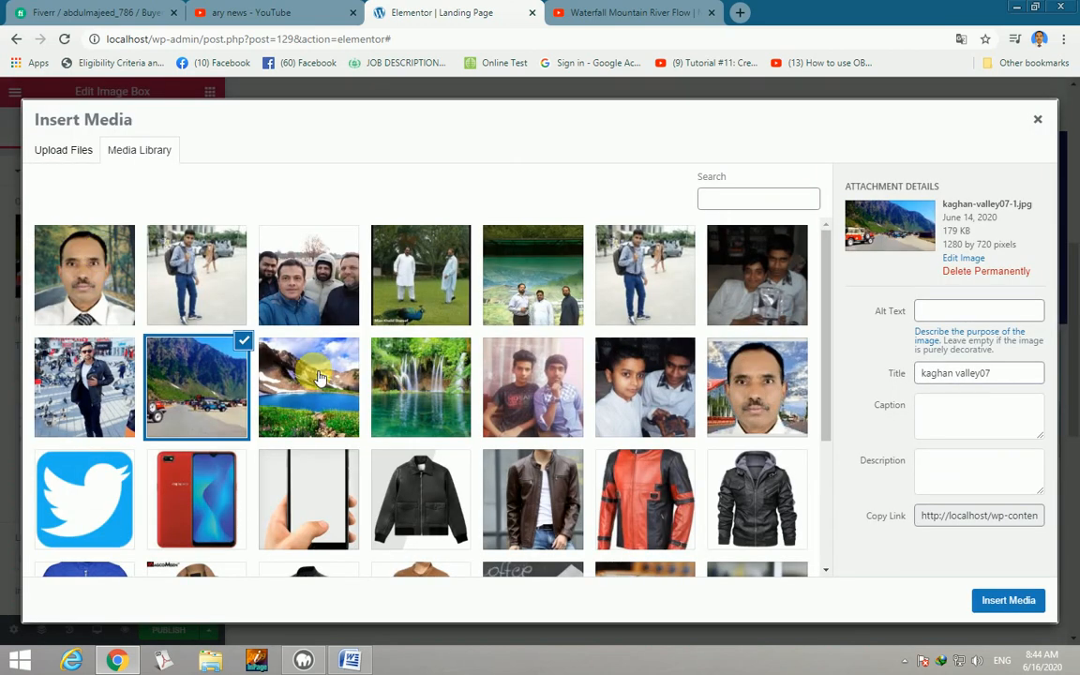
left_click(293, 384)
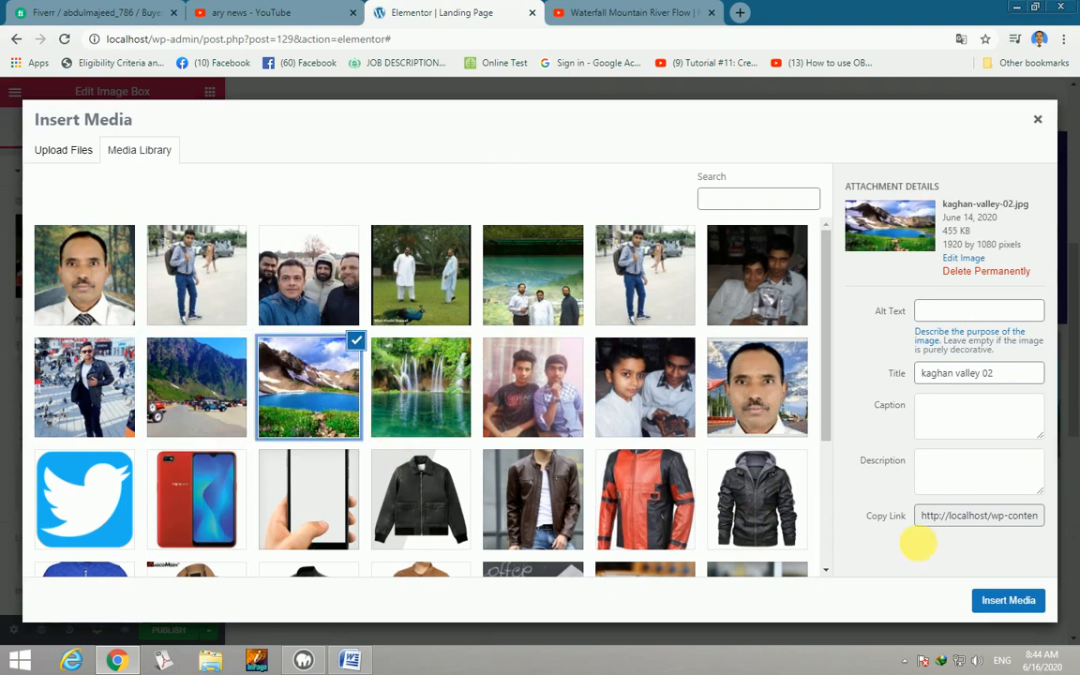
left_click(989, 600)
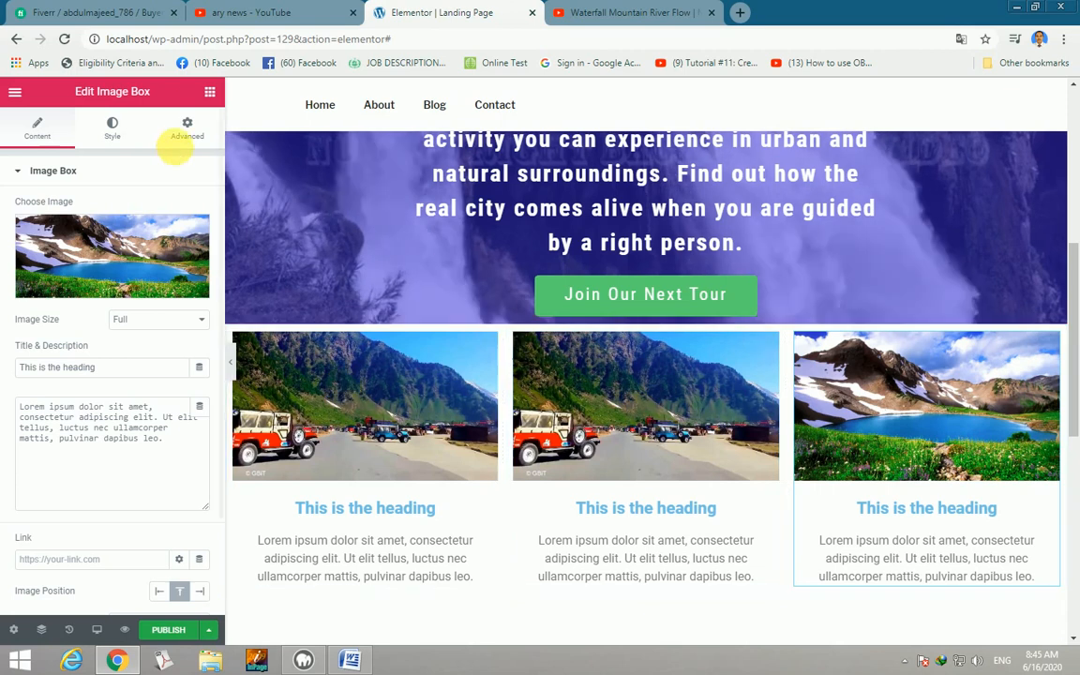
left_click(212, 94)
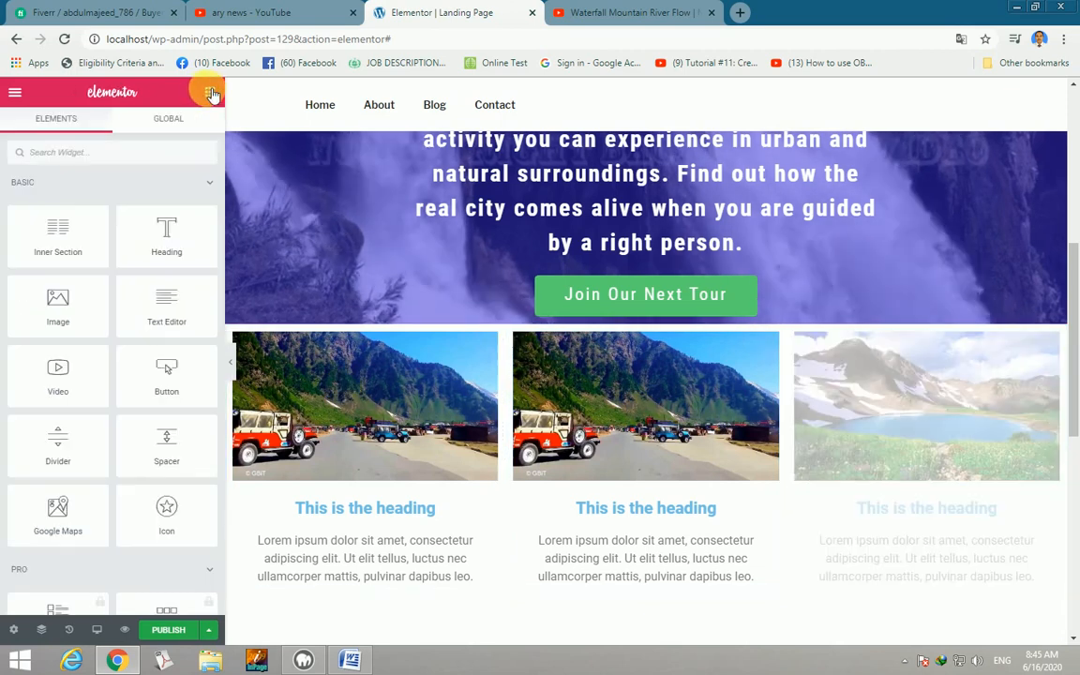
left_click_drag(573, 410, 576, 409)
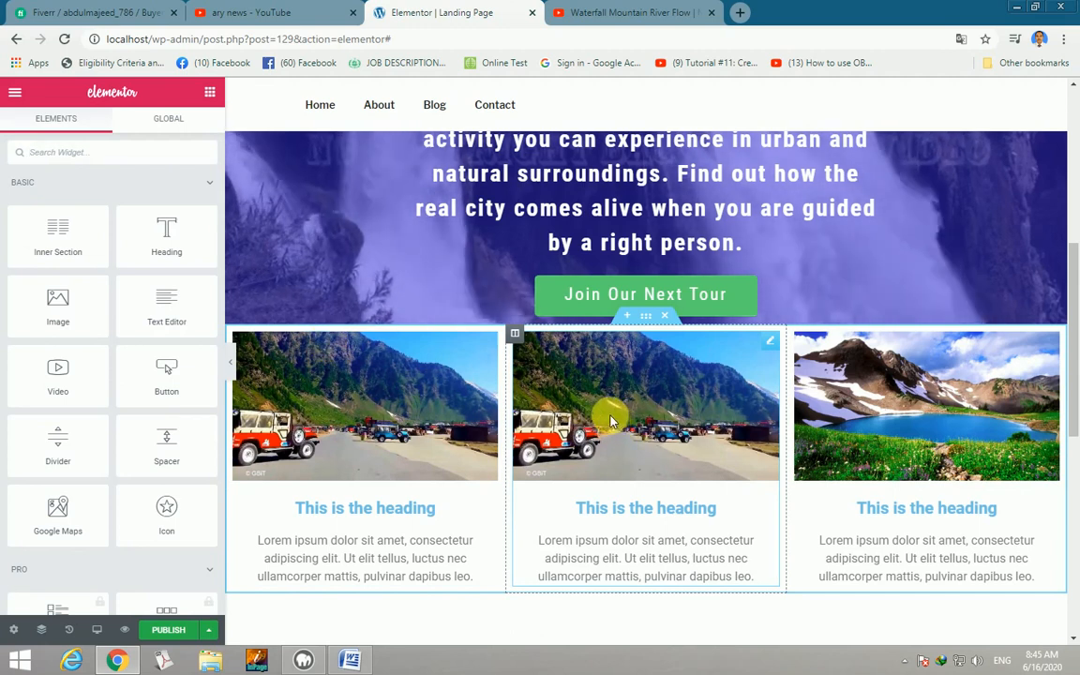
Swap the first image box's jeep photo for the waterfall image kaghan-valley-01.
left_click(212, 92)
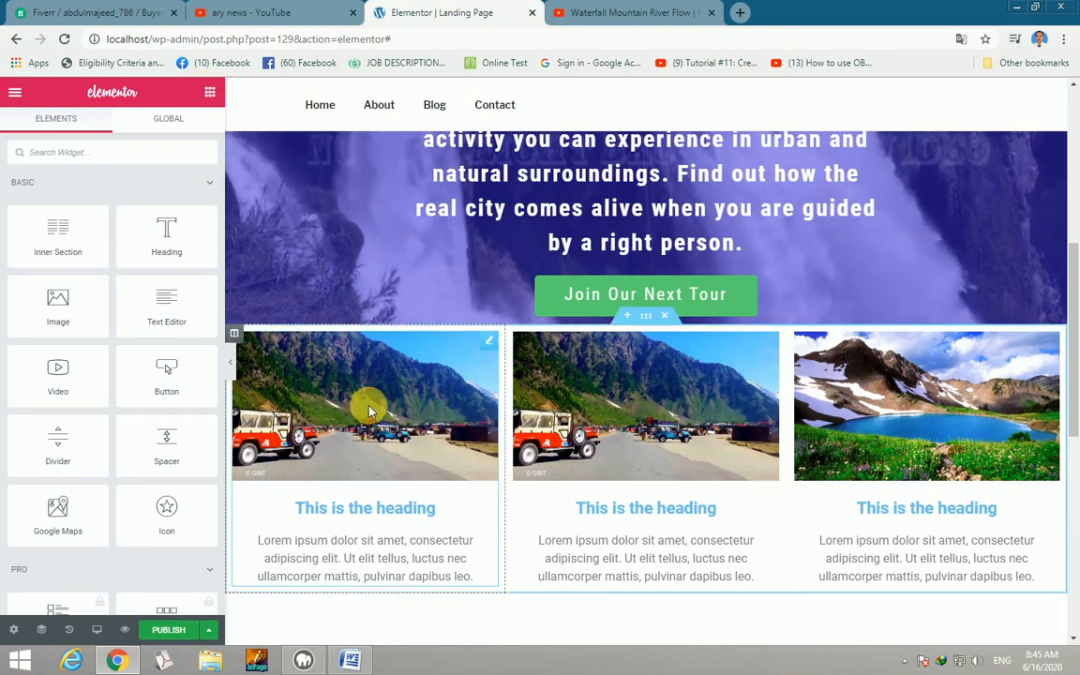
left_click(656, 410)
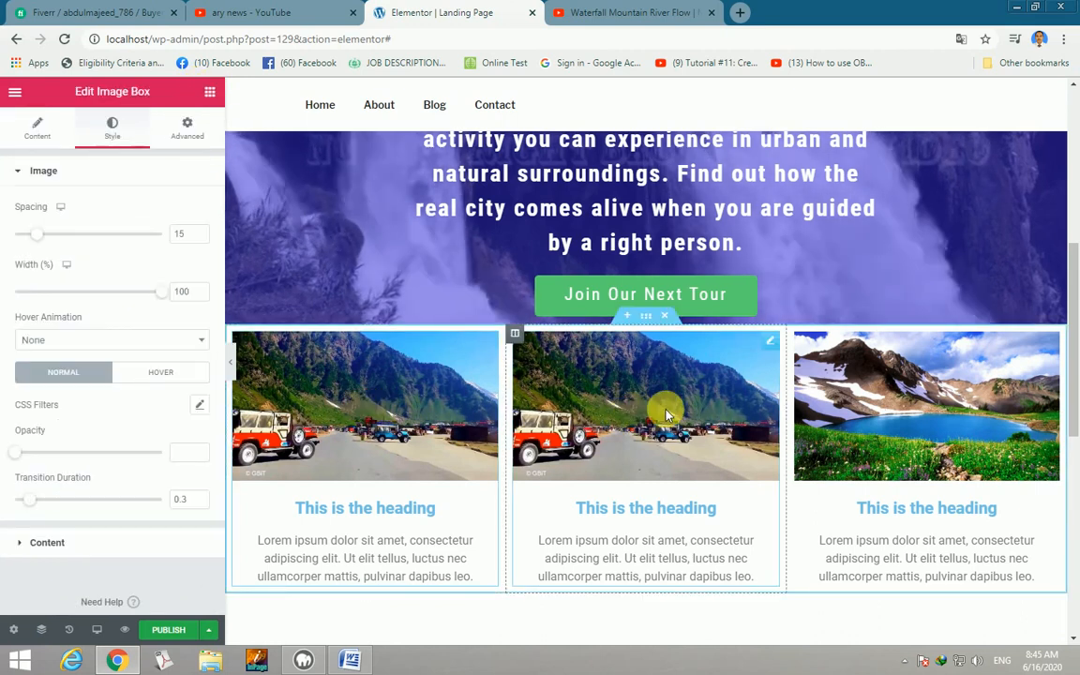
left_click(37, 130)
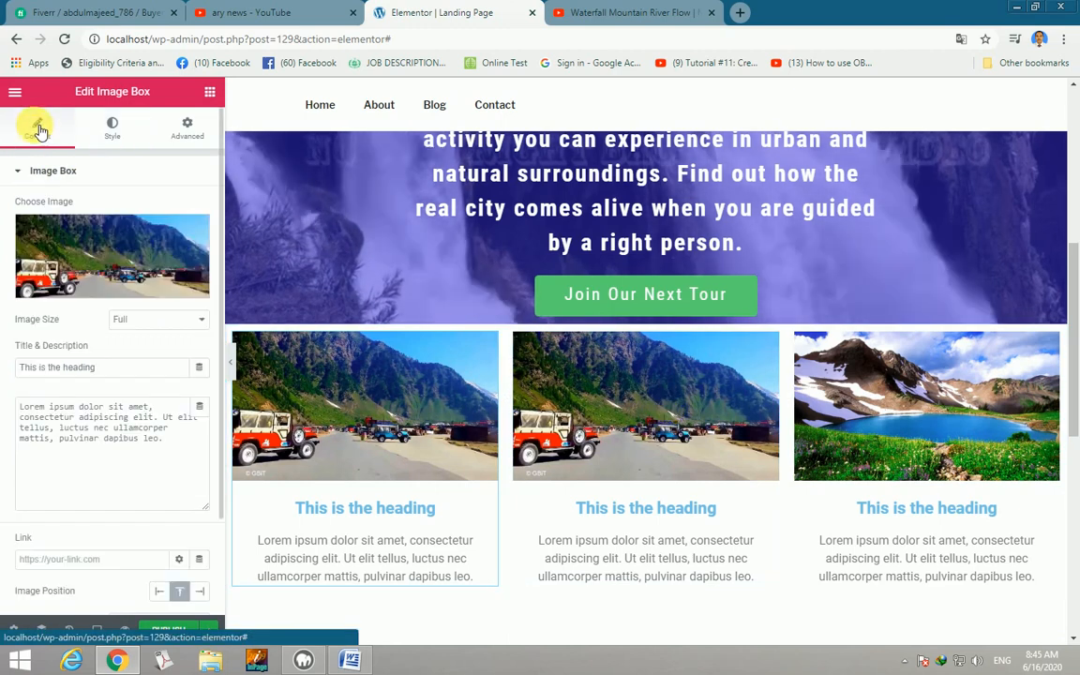
mouse_move(119, 263)
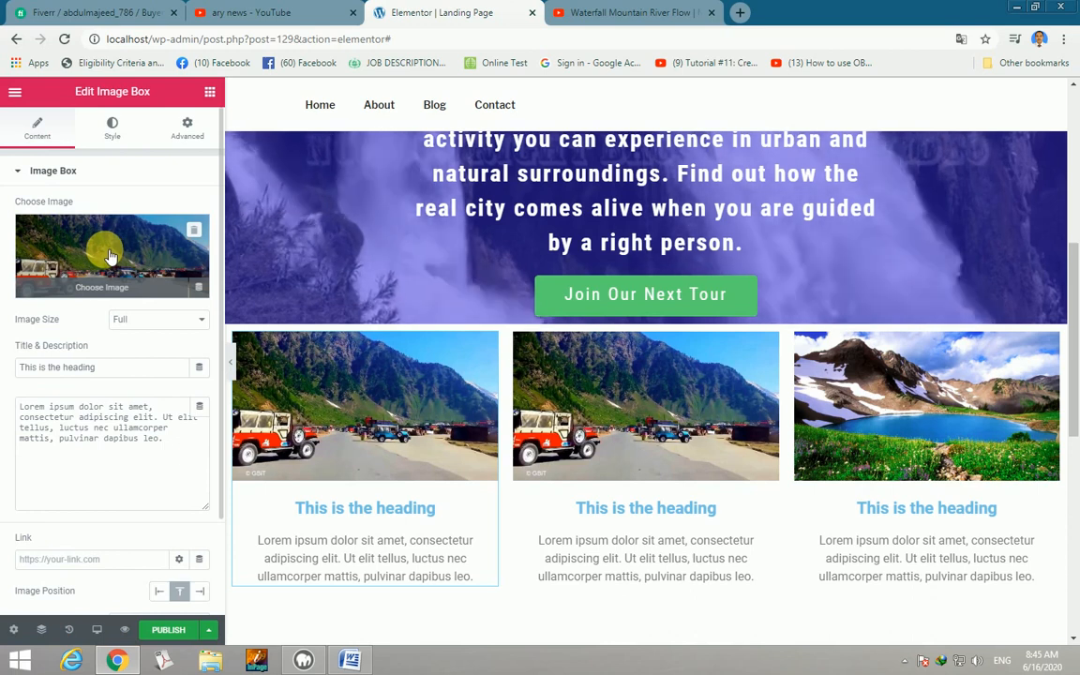
left_click(109, 256)
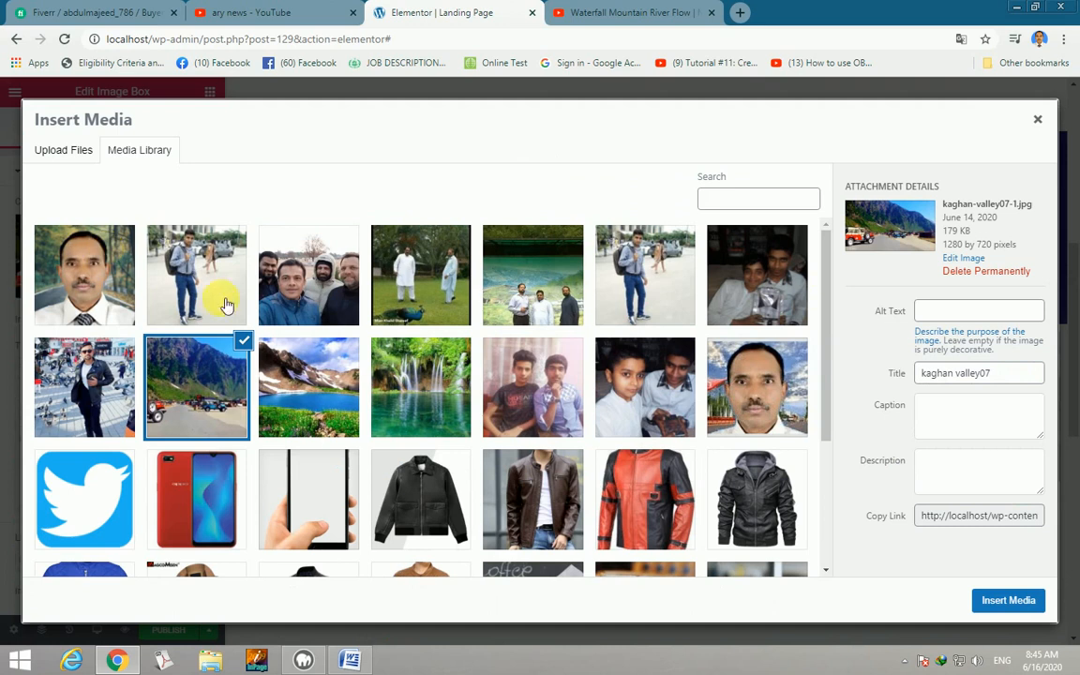
left_click(408, 375)
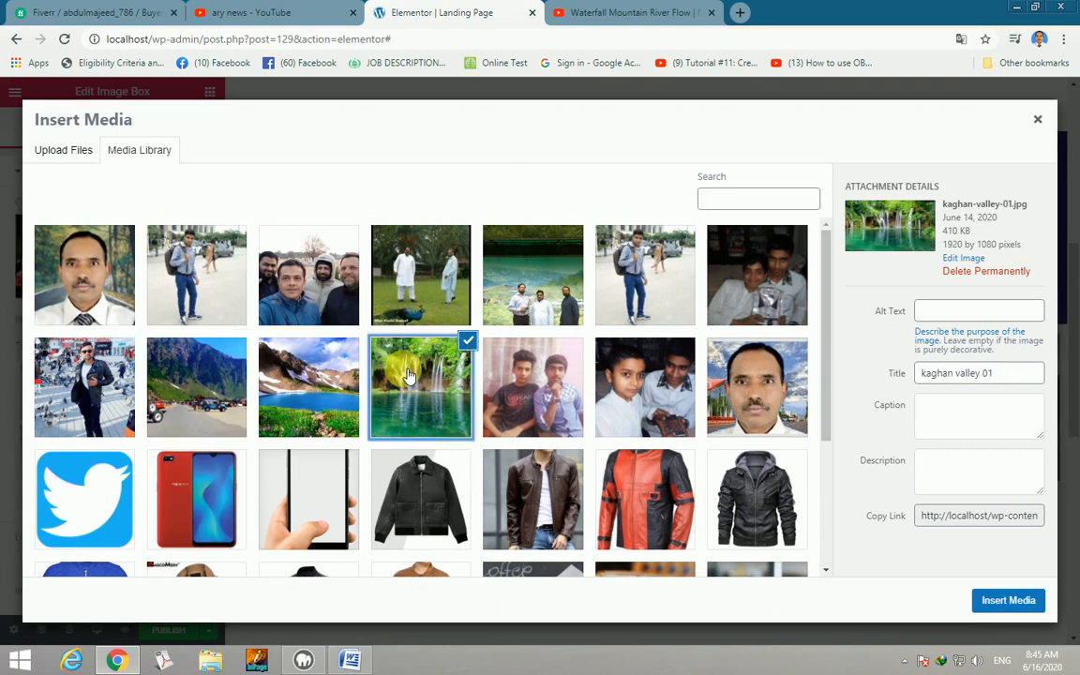
left_click(1008, 600)
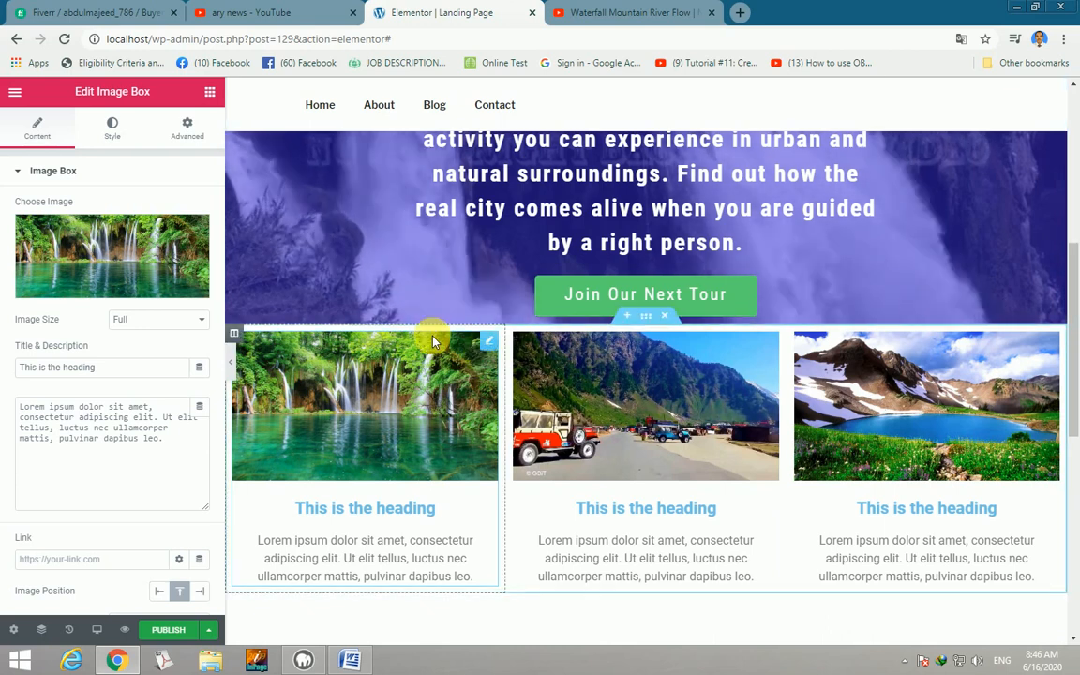
Place a Spacer widget above each of the waterfall, jeep and lake image boxes.
left_click(210, 93)
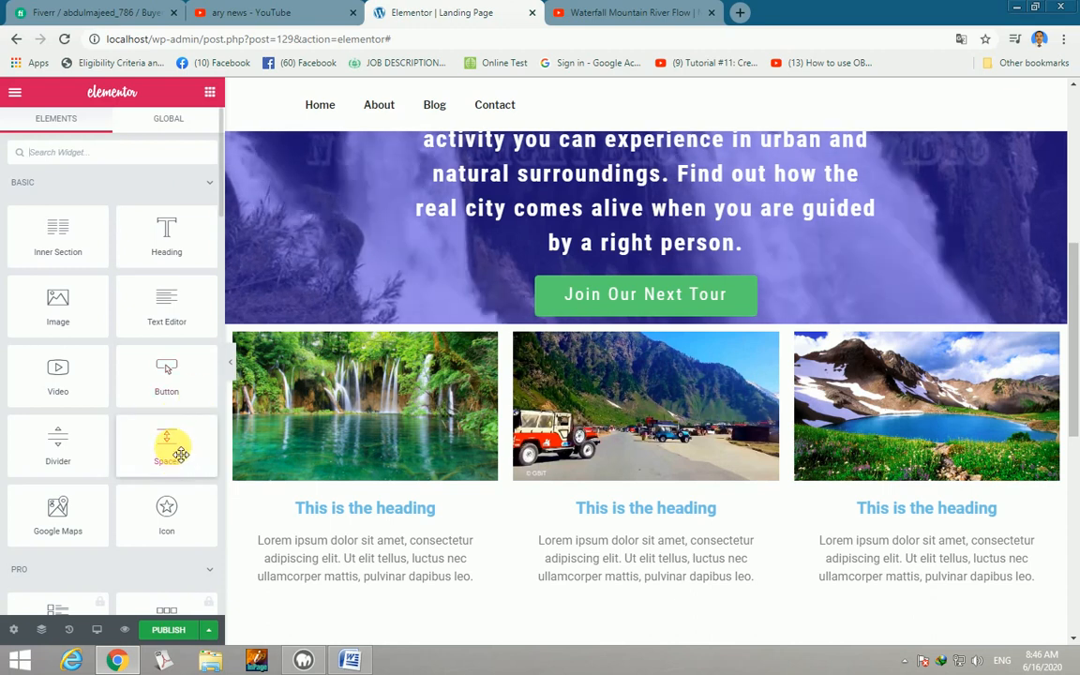
left_click_drag(173, 446, 370, 335)
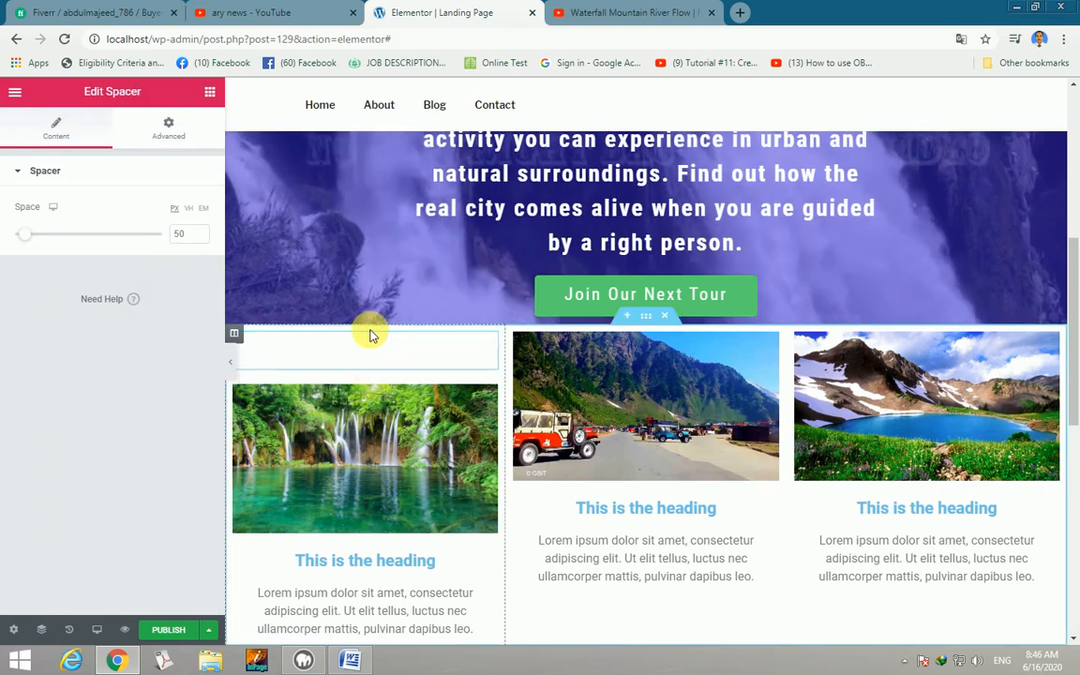
left_click(210, 91)
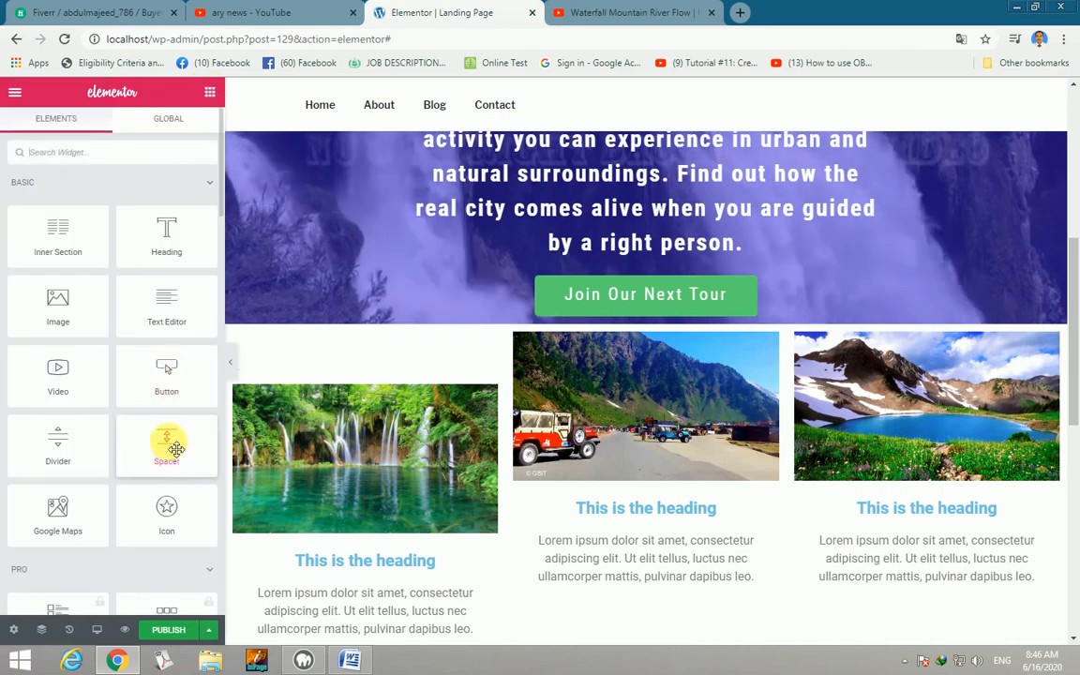
left_click_drag(167, 448, 603, 332)
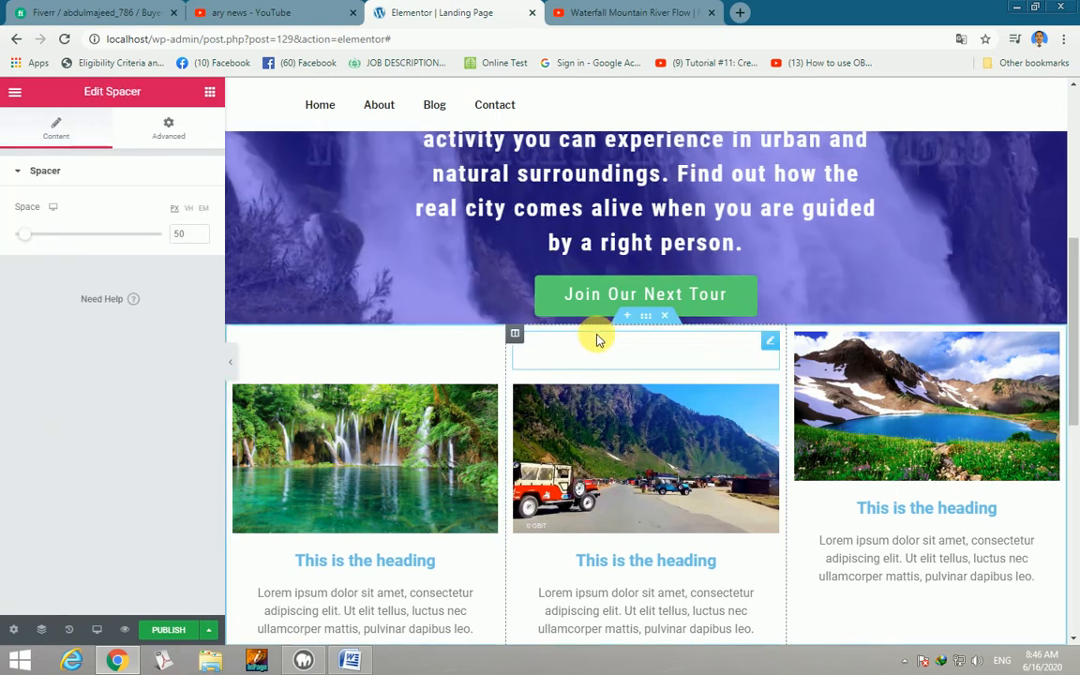
left_click(211, 94)
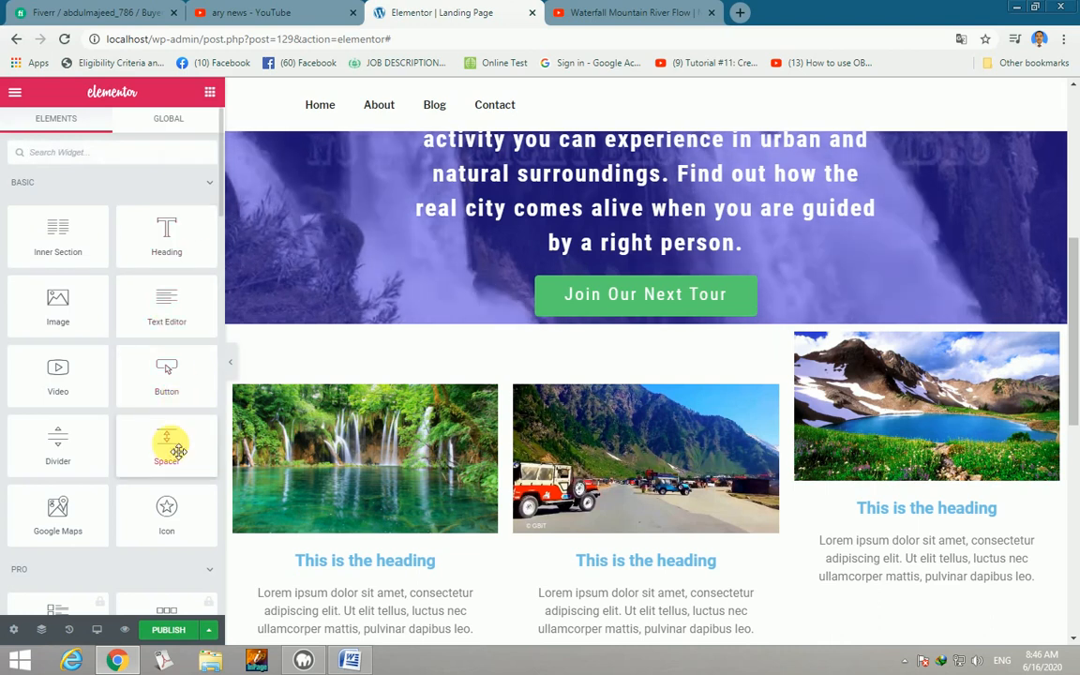
left_click_drag(179, 435, 860, 341)
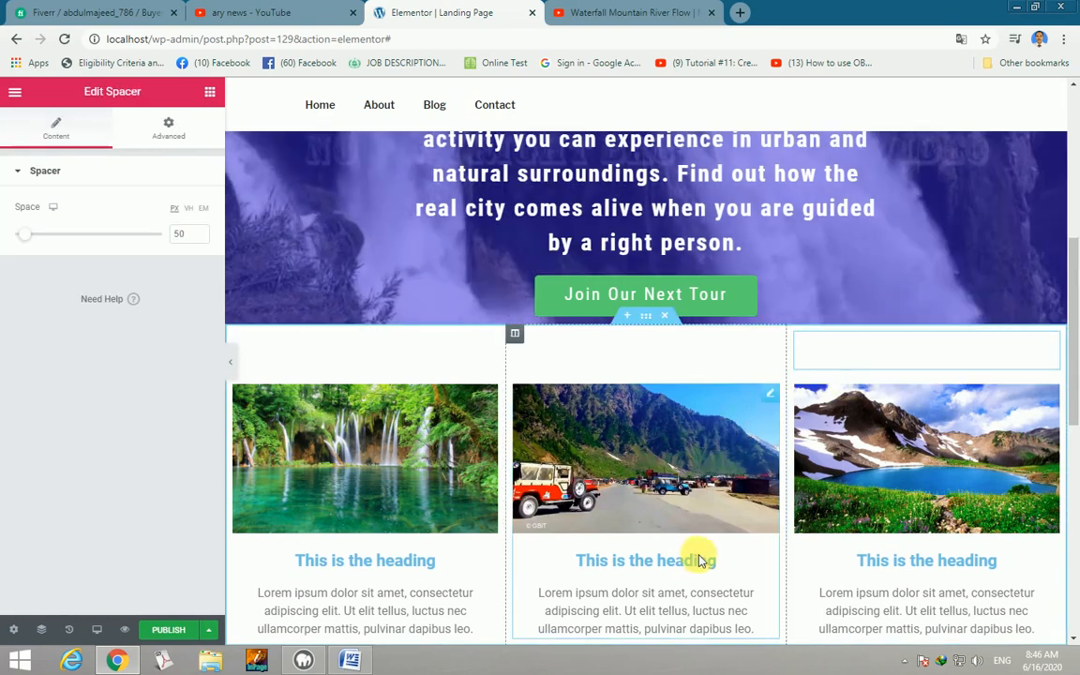
Drag a Heading widget into the empty area below the image boxes.
scroll(703, 560, "down", 2)
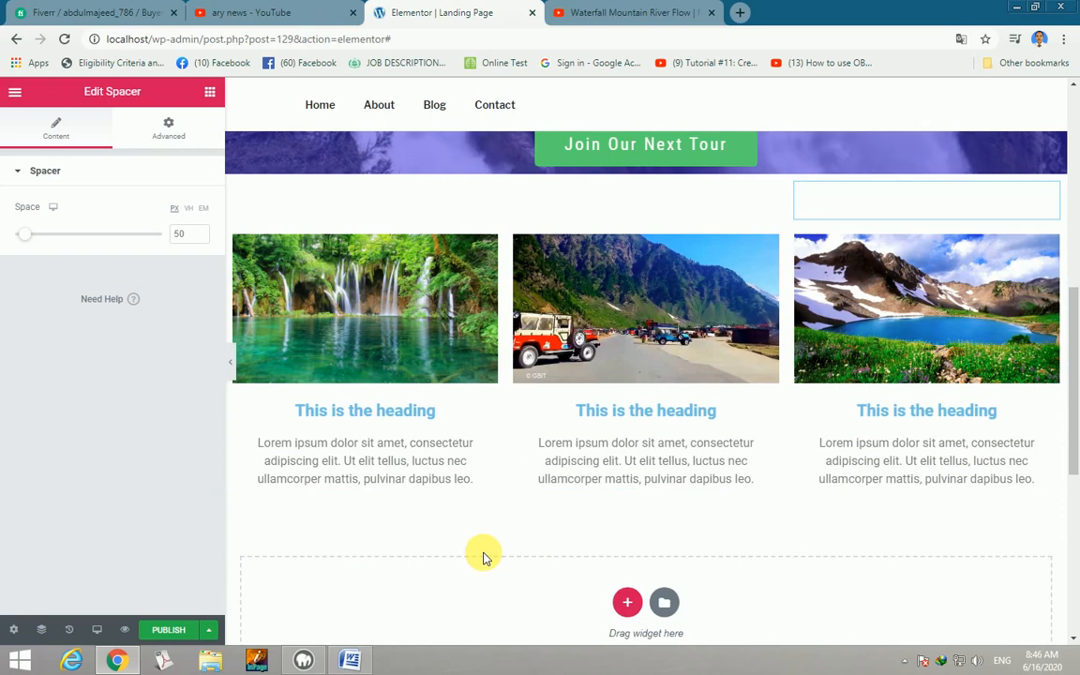
left_click(212, 92)
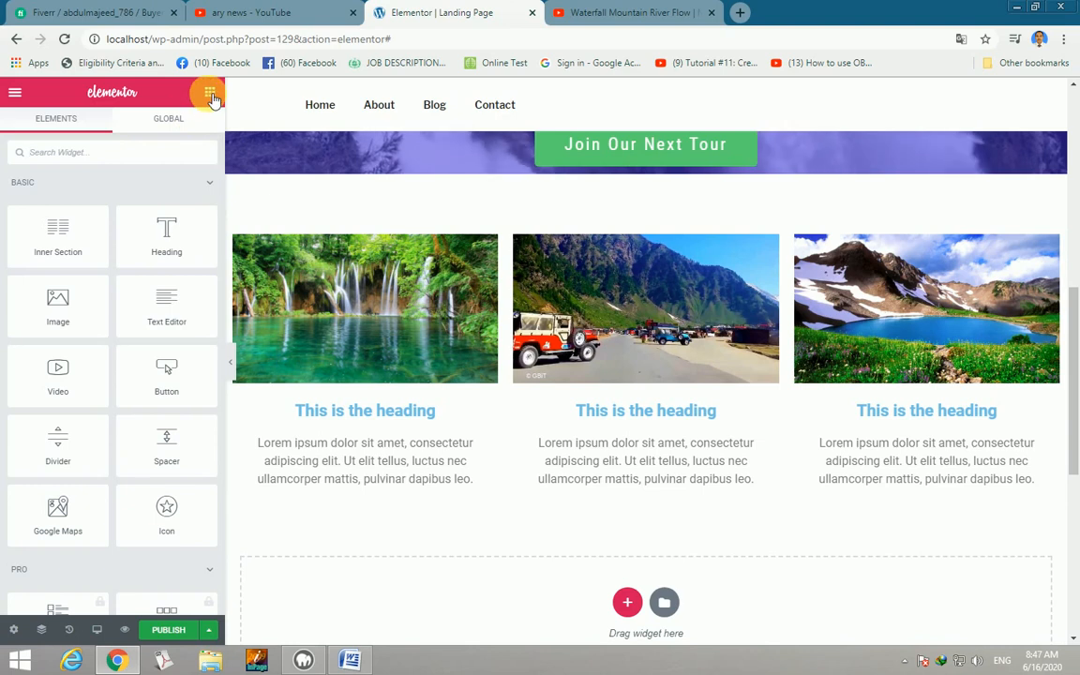
left_click_drag(177, 228, 608, 589)
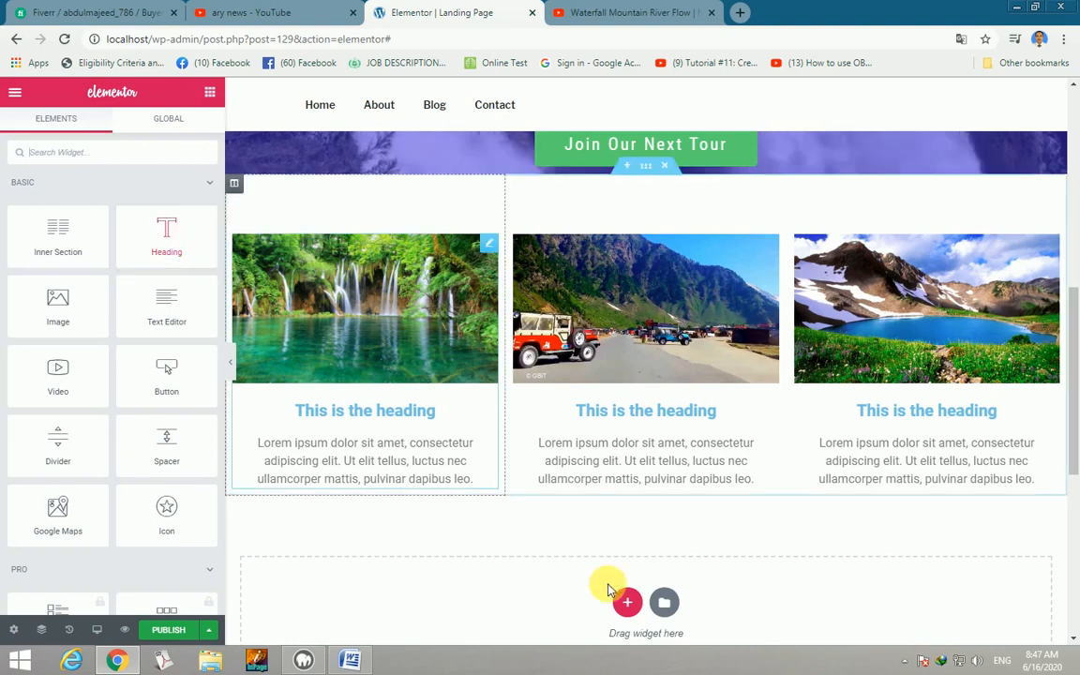
Add a new one-column section below the three image boxes.
left_click(627, 601)
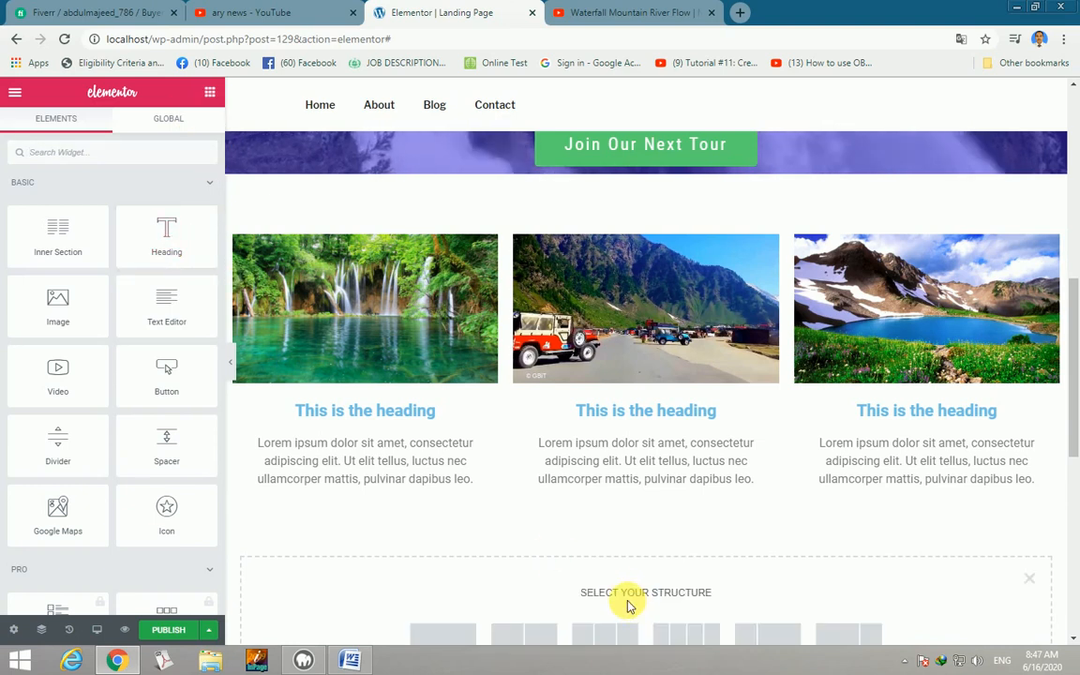
scroll(604, 567, "down", 2)
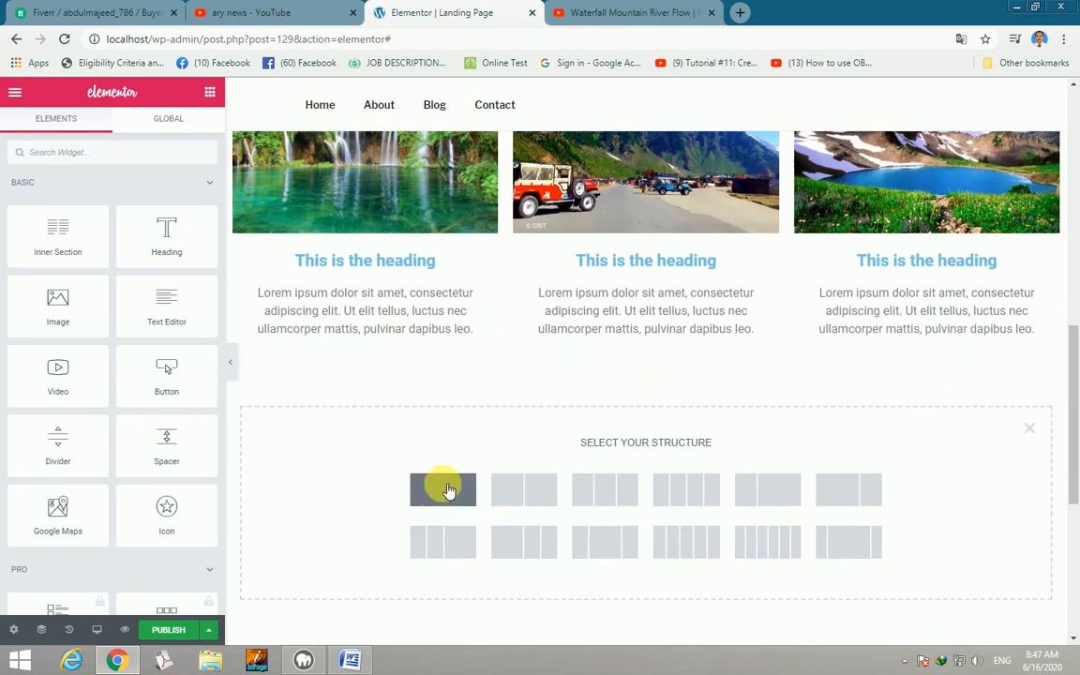
left_click(444, 488)
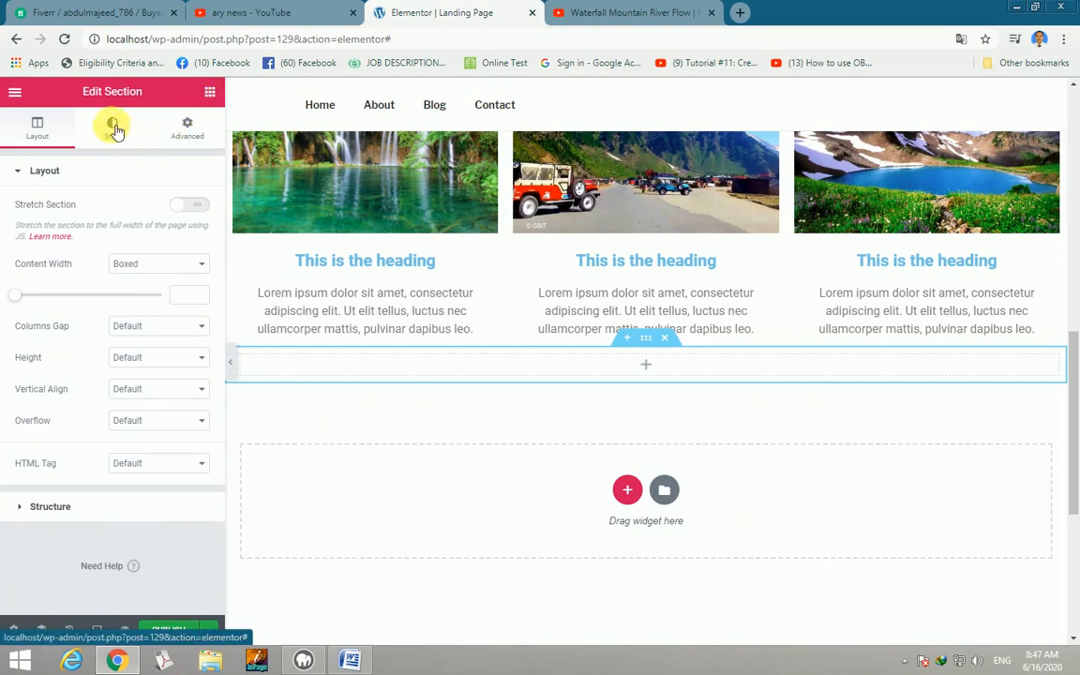
Search the widget panel for 'imag' to find the image carousel.
left_click(210, 95)
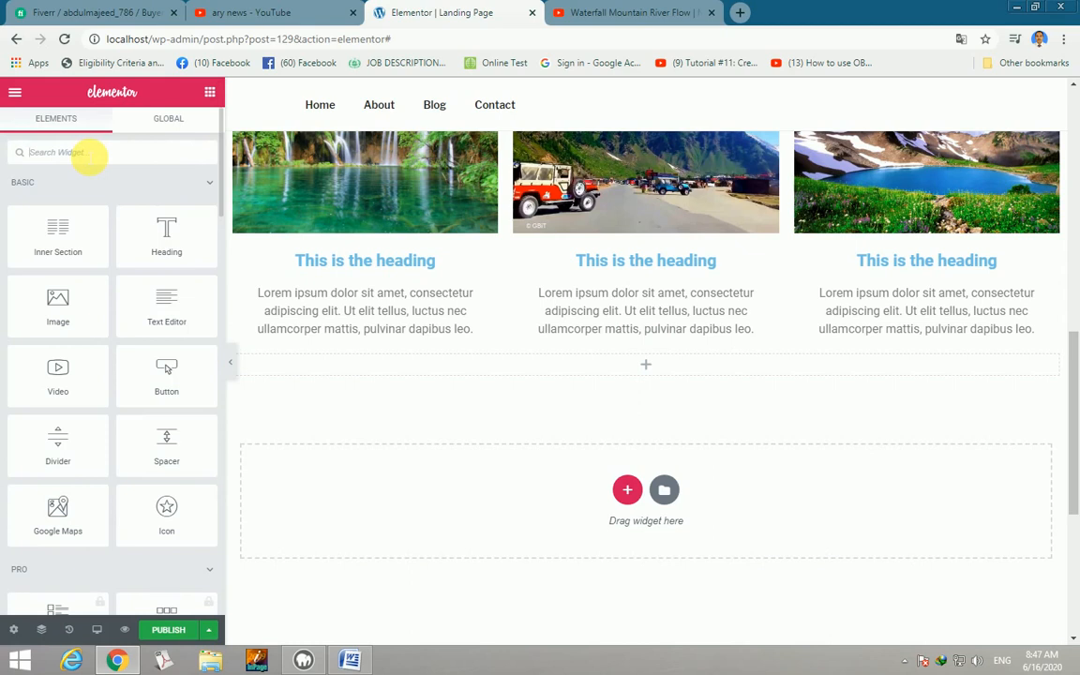
type("i")
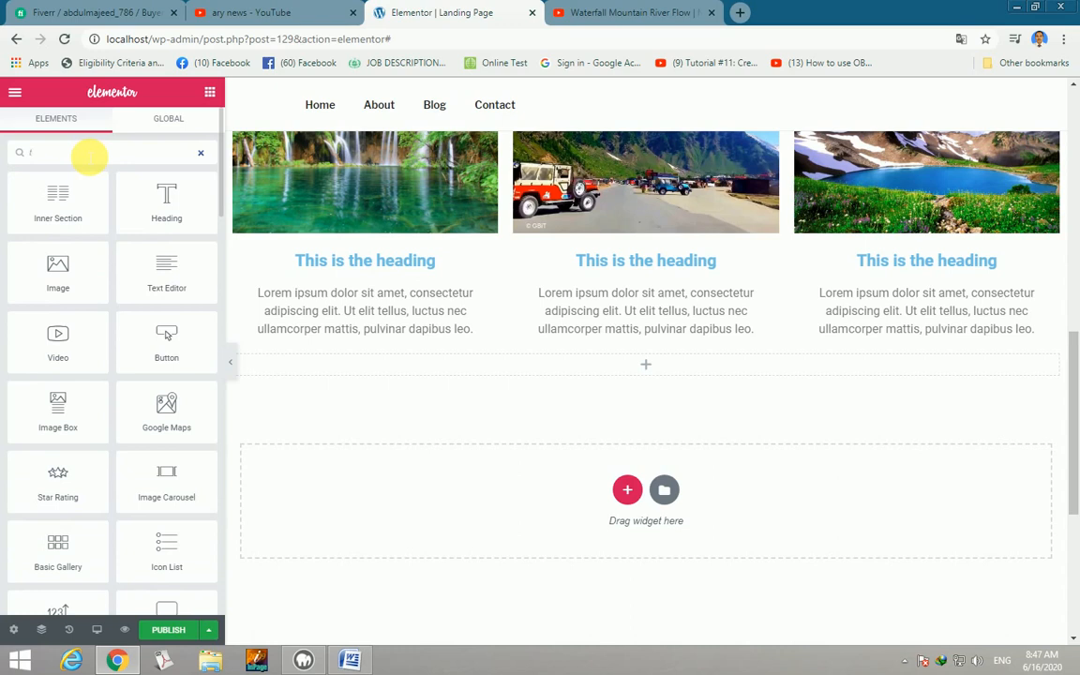
key("BackSpace")
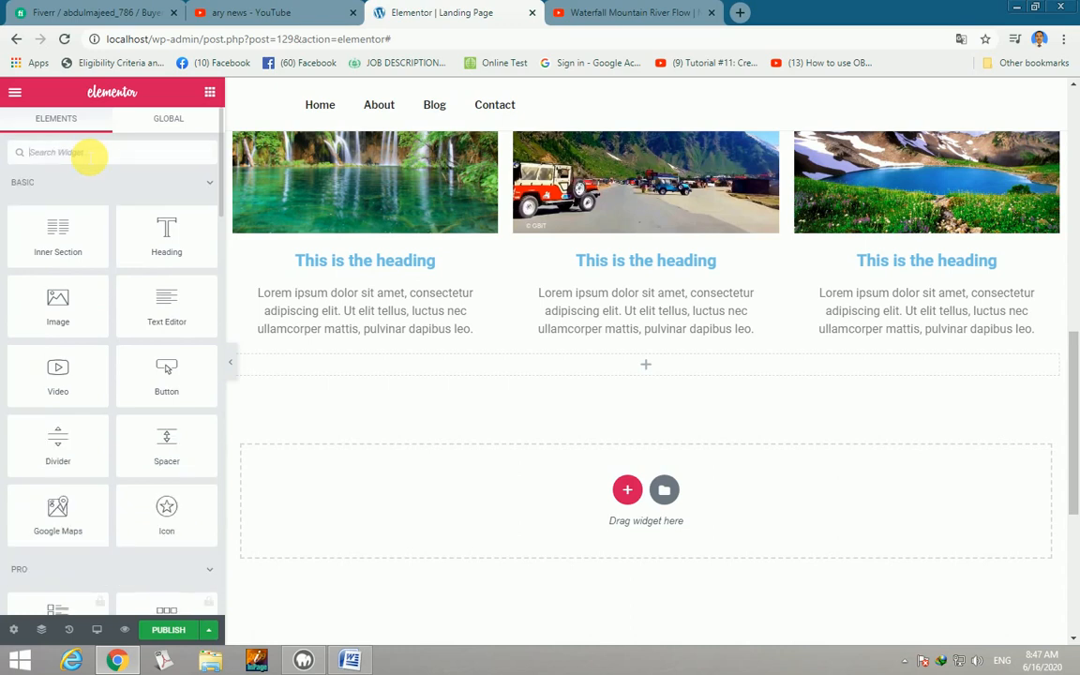
type("imag")
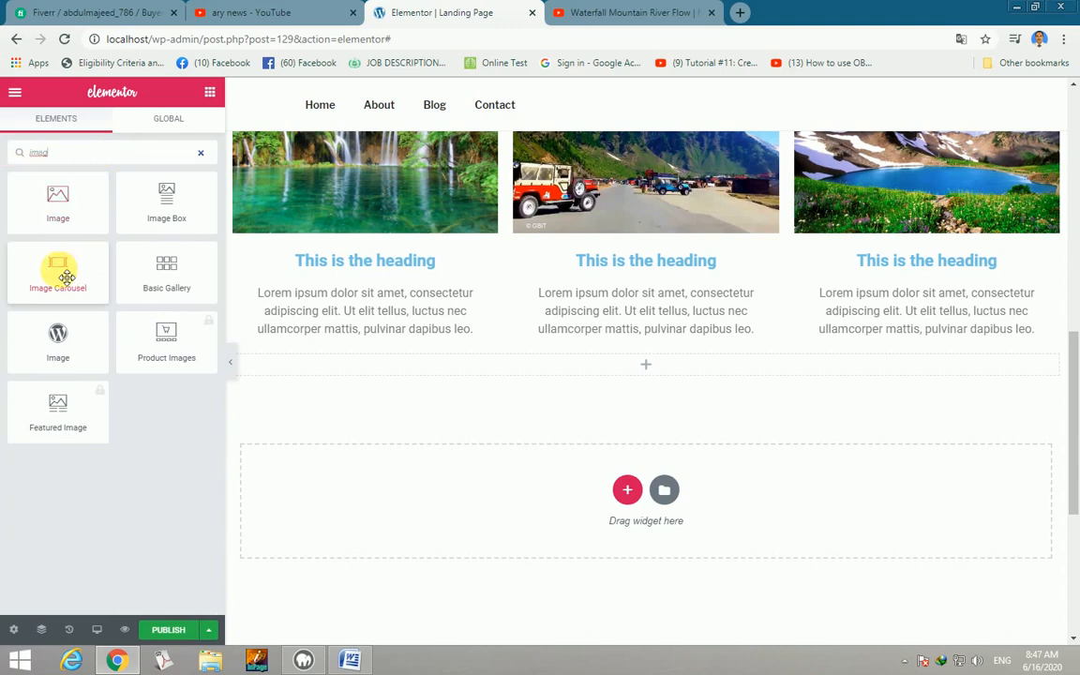
Drop an Image Carousel into the section and fill it with a new six-photo gallery.
left_click_drag(67, 277, 385, 369)
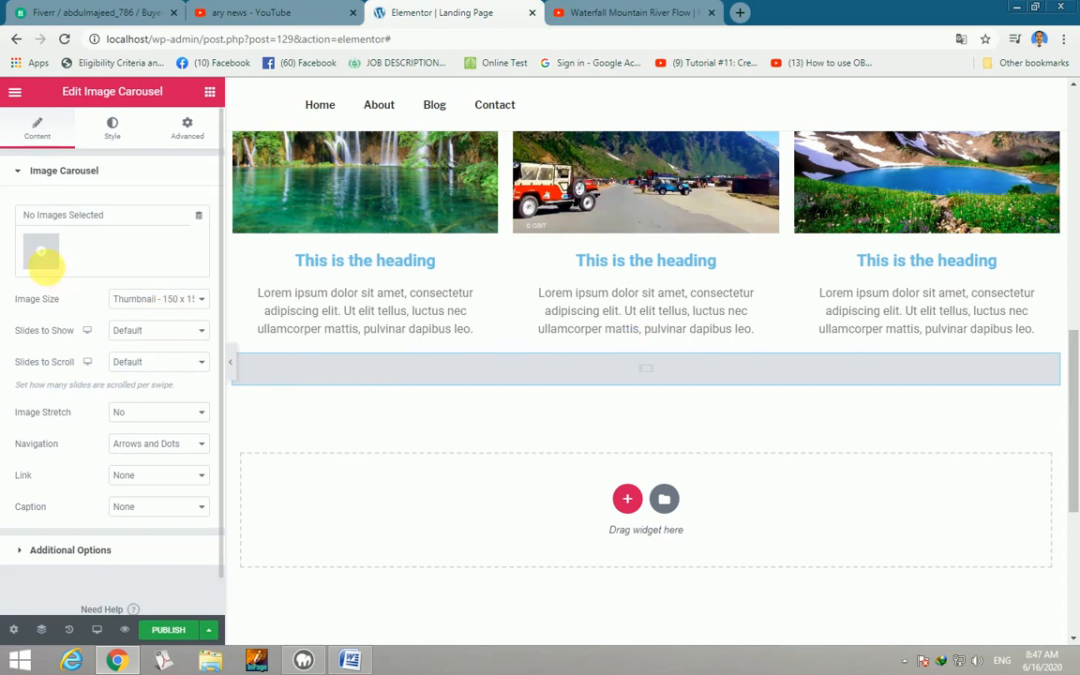
left_click(42, 250)
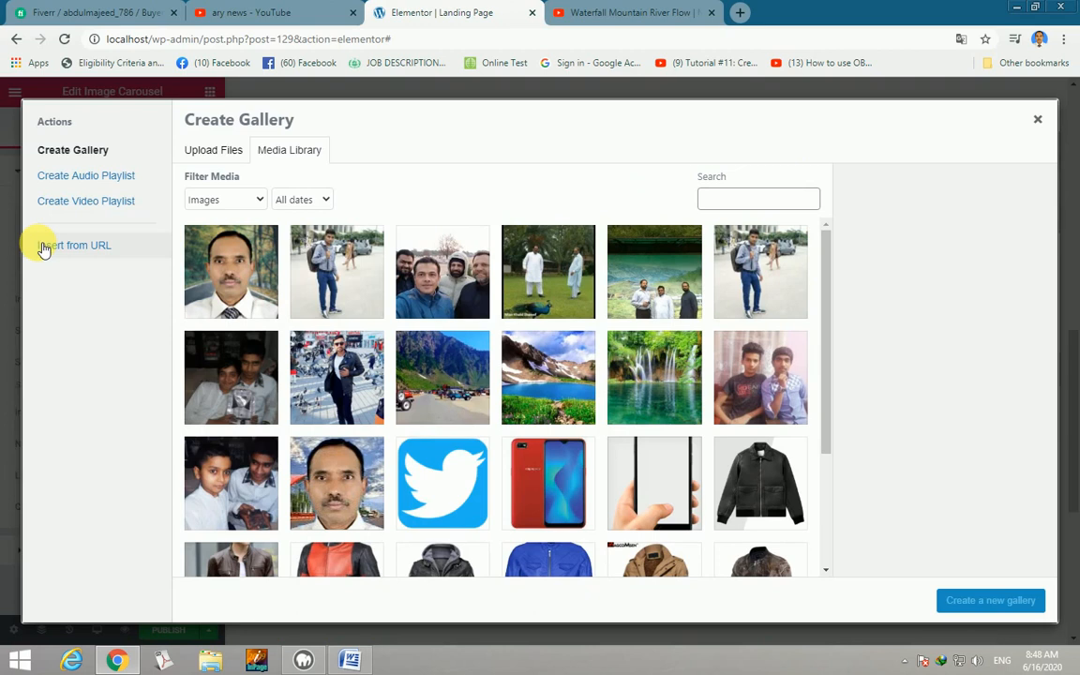
left_click(326, 282)
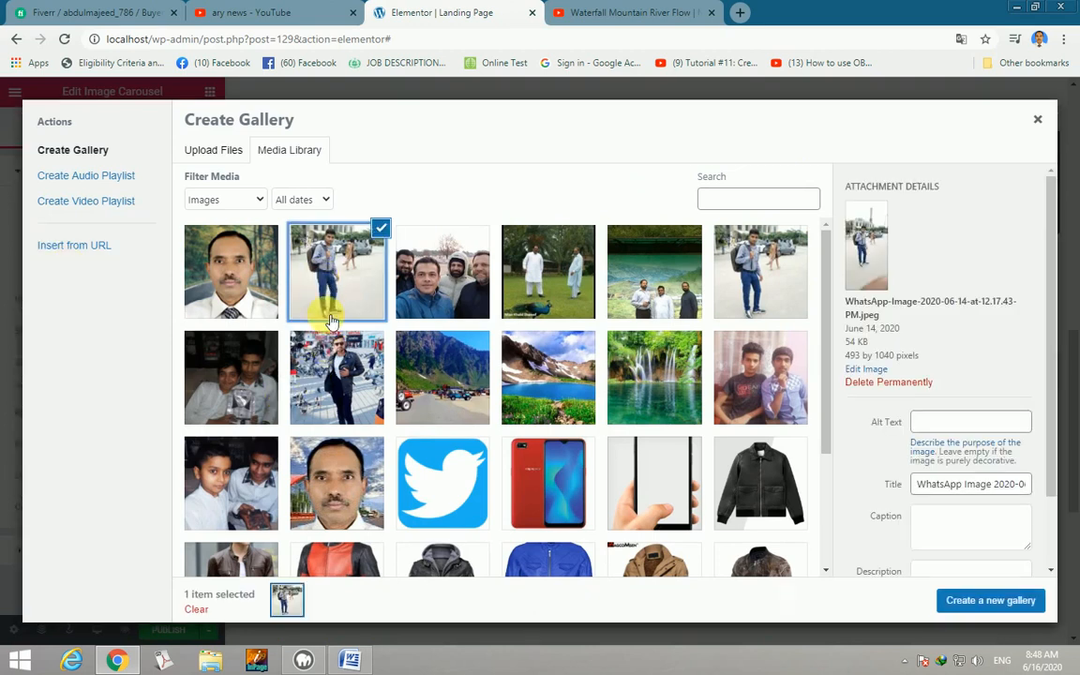
left_click(339, 373)
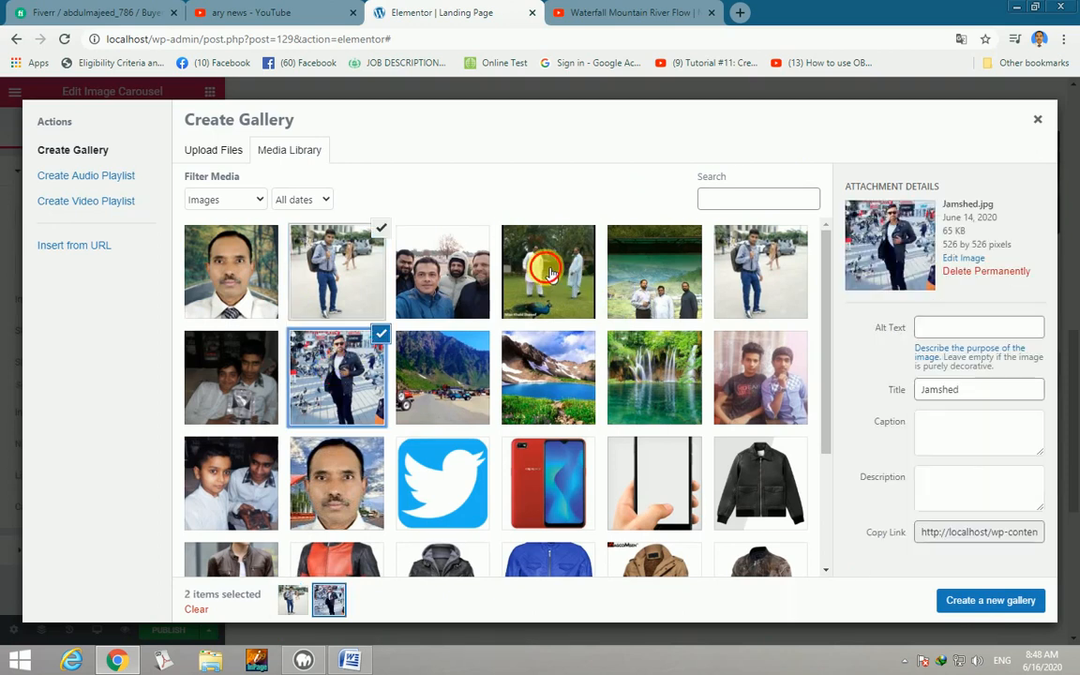
left_click(548, 251)
left_click(651, 270)
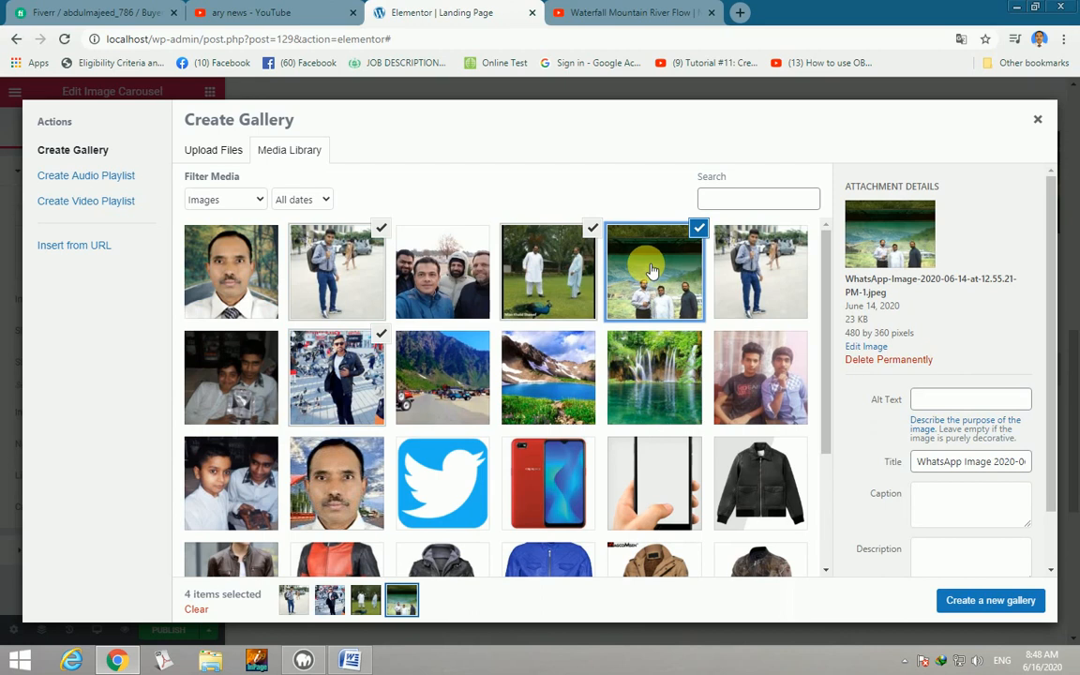
left_click(450, 264)
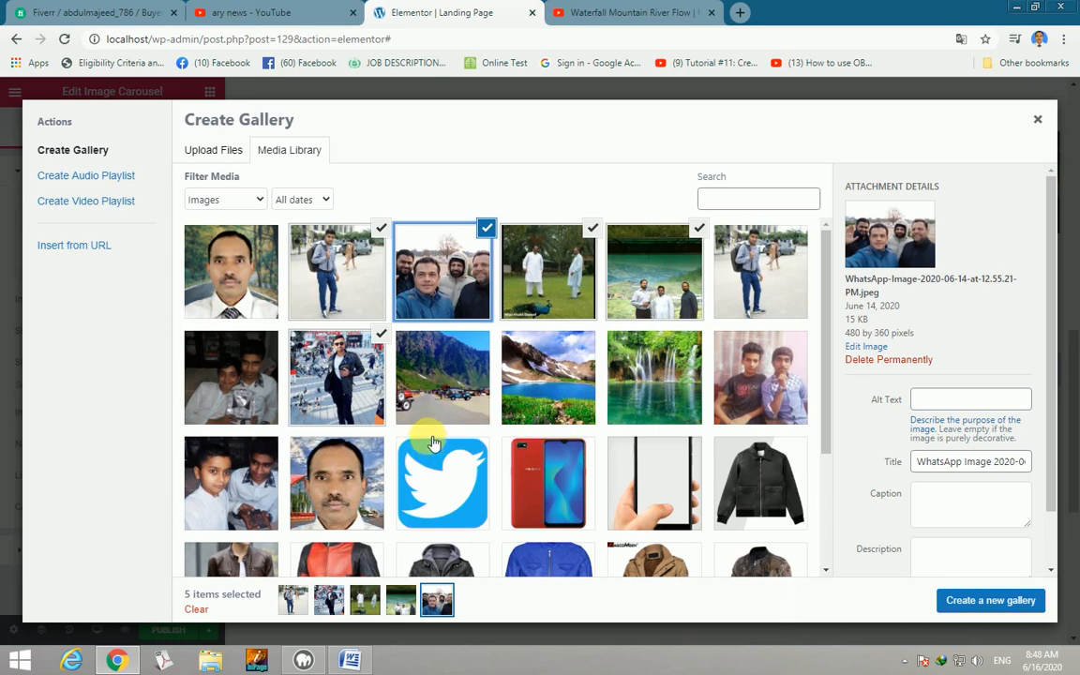
left_click(242, 384)
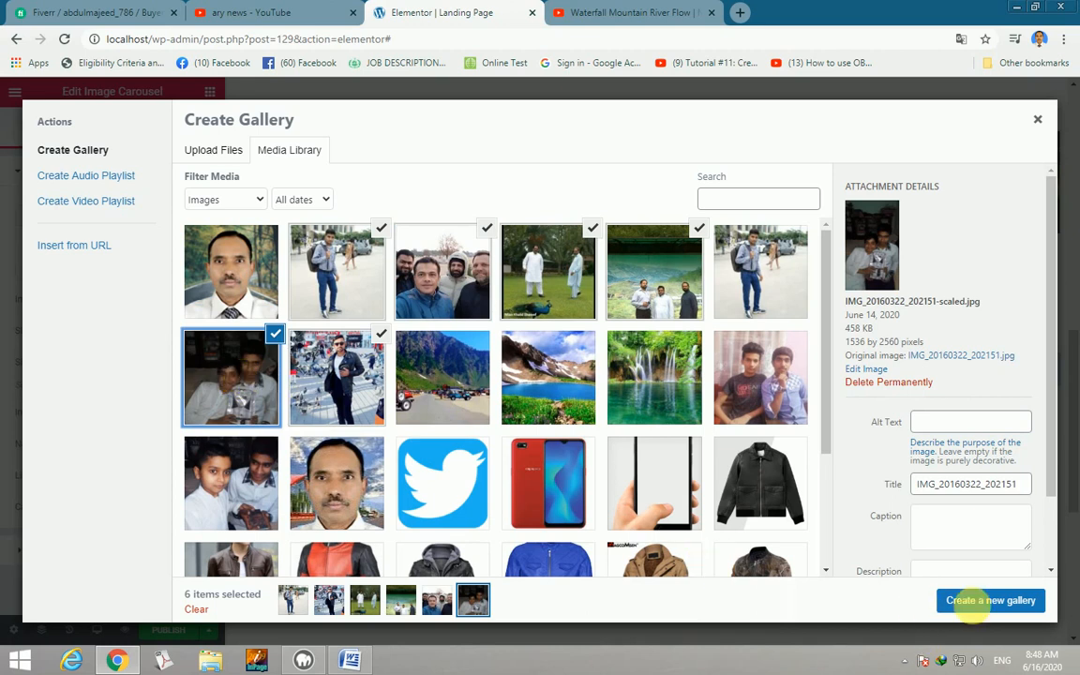
left_click(984, 603)
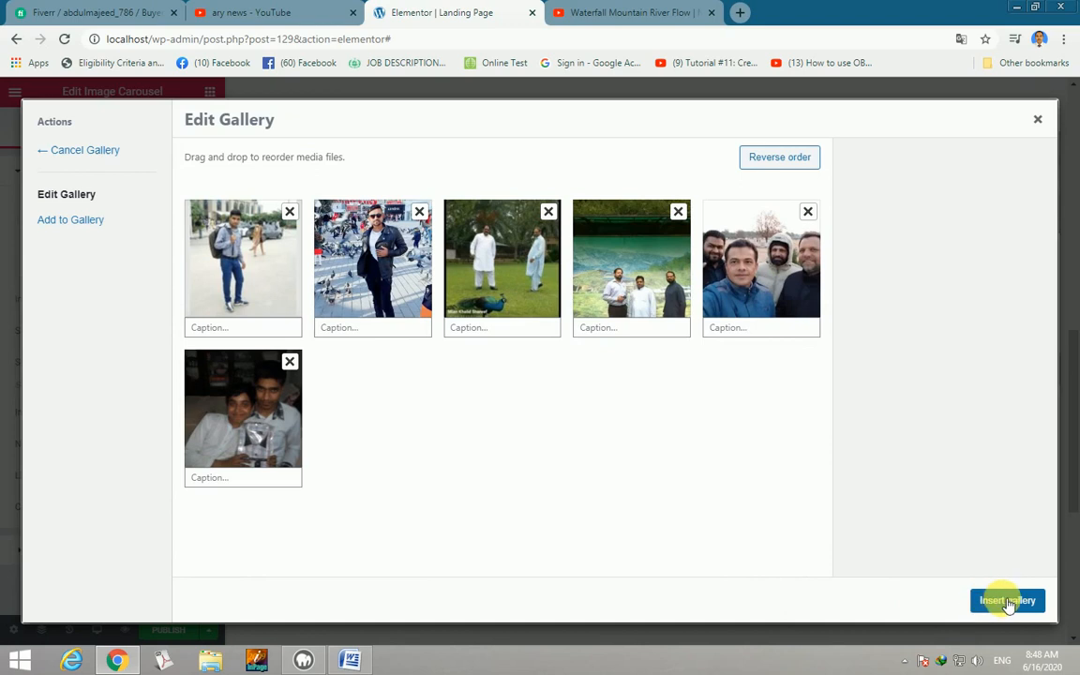
left_click(1008, 601)
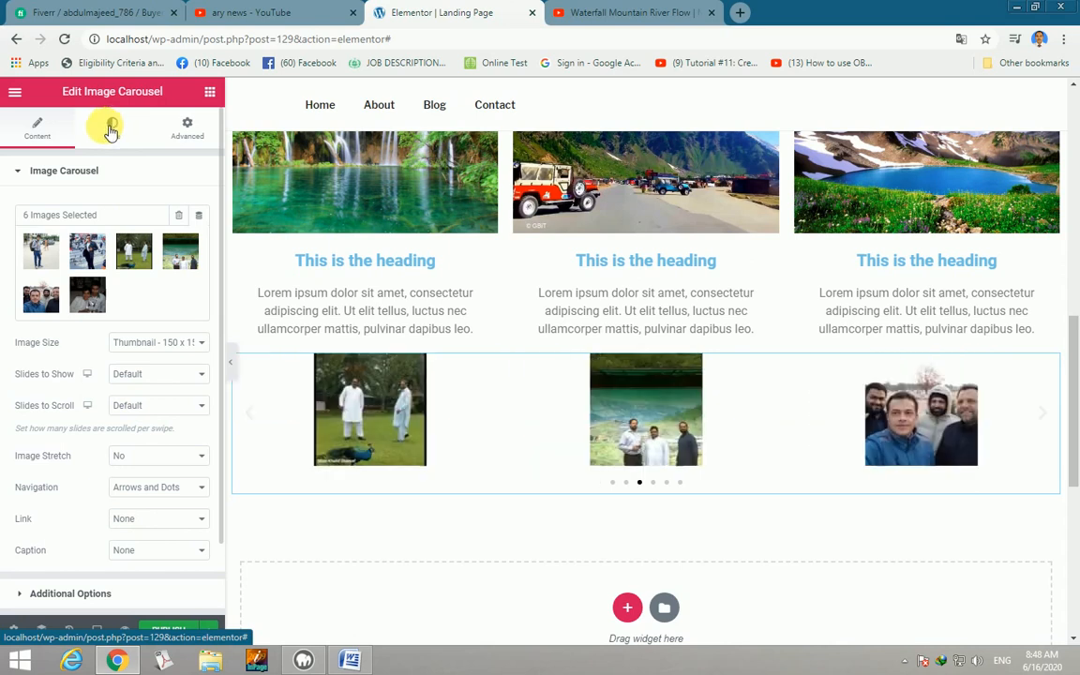
Set the carousel arrows to the Outside position and colour them grey #7A7A7A.
left_click(113, 126)
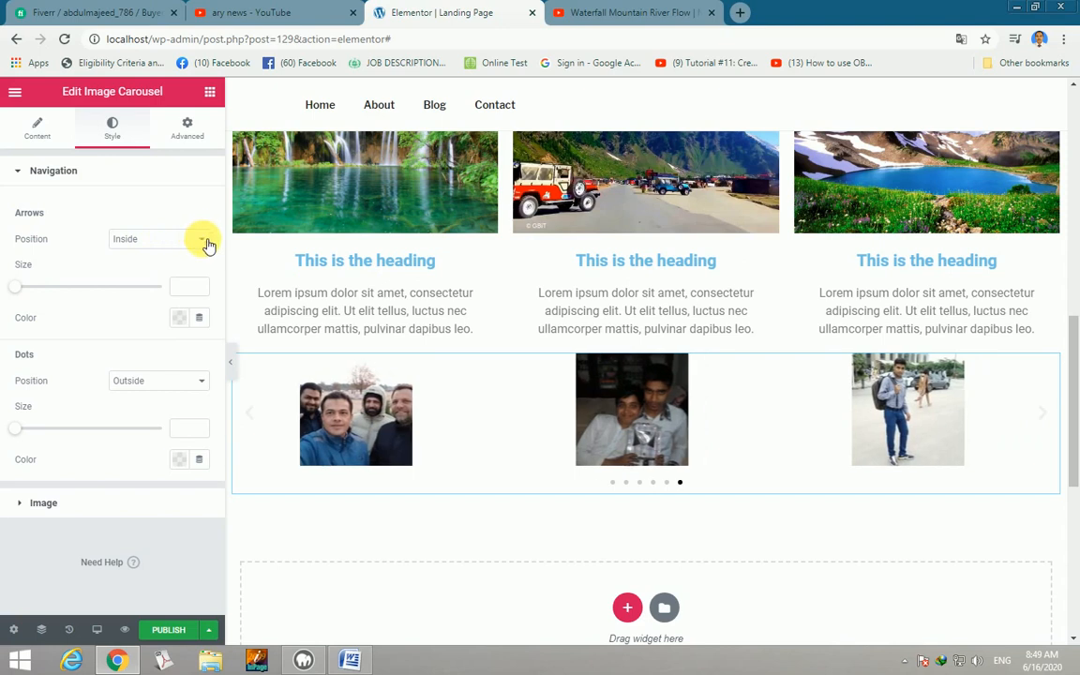
left_click(203, 238)
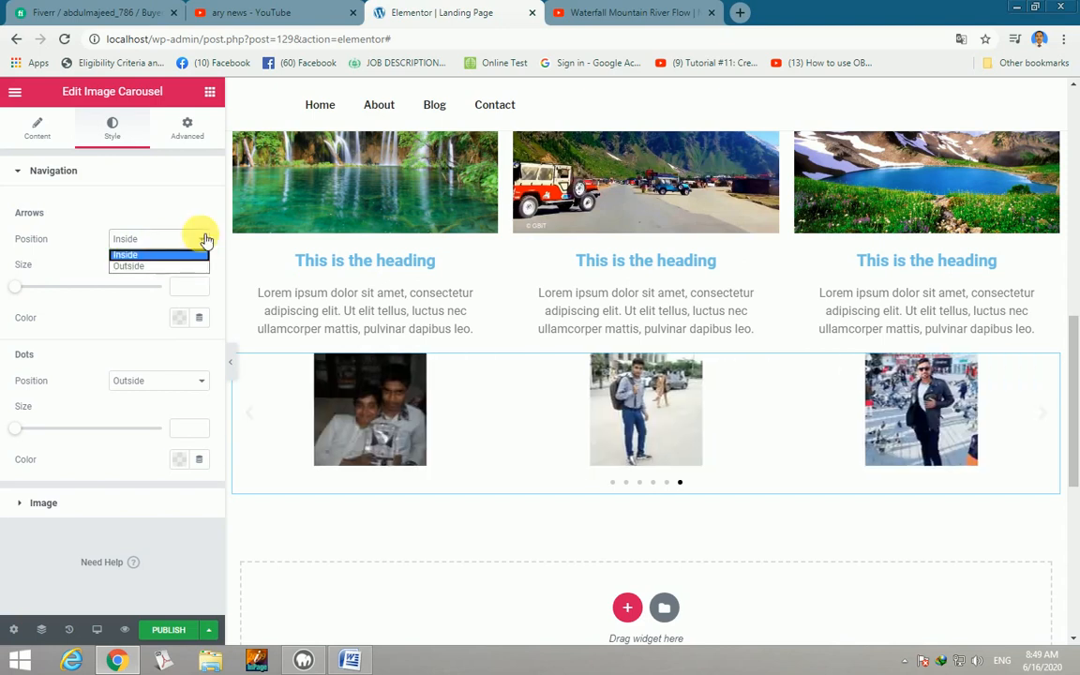
left_click(146, 268)
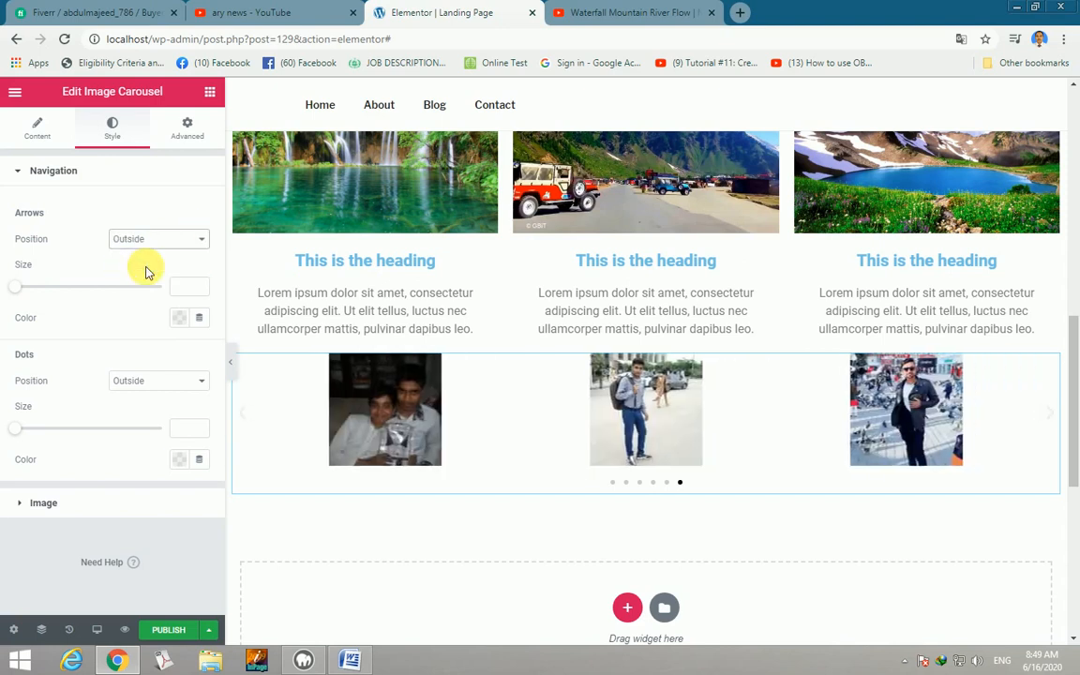
left_click(180, 319)
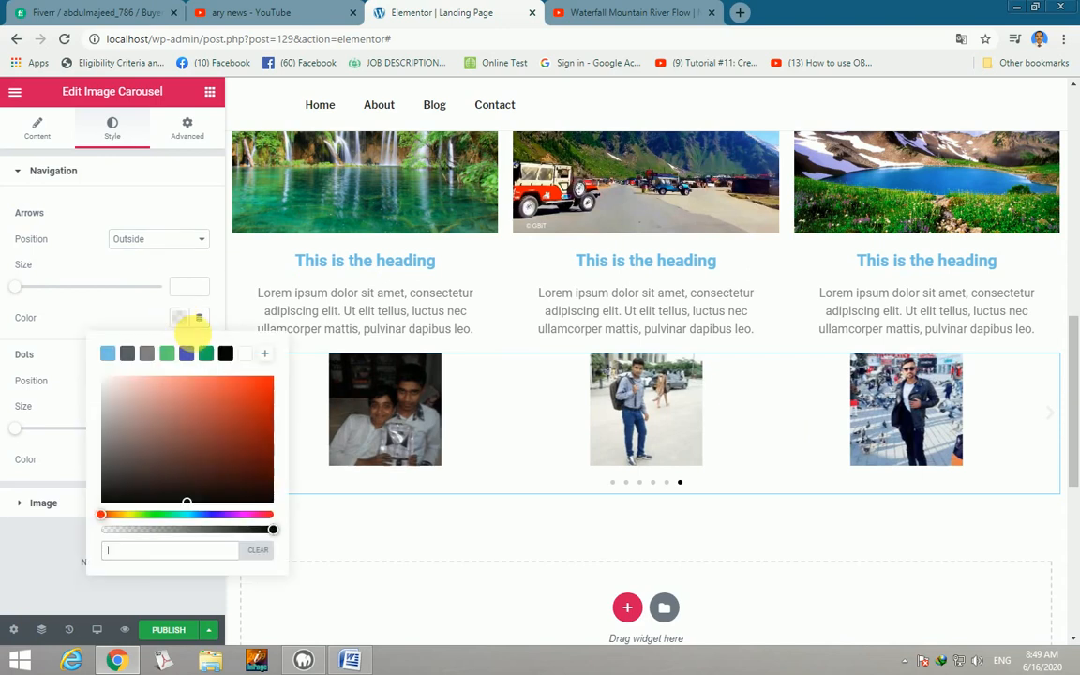
left_click(148, 355)
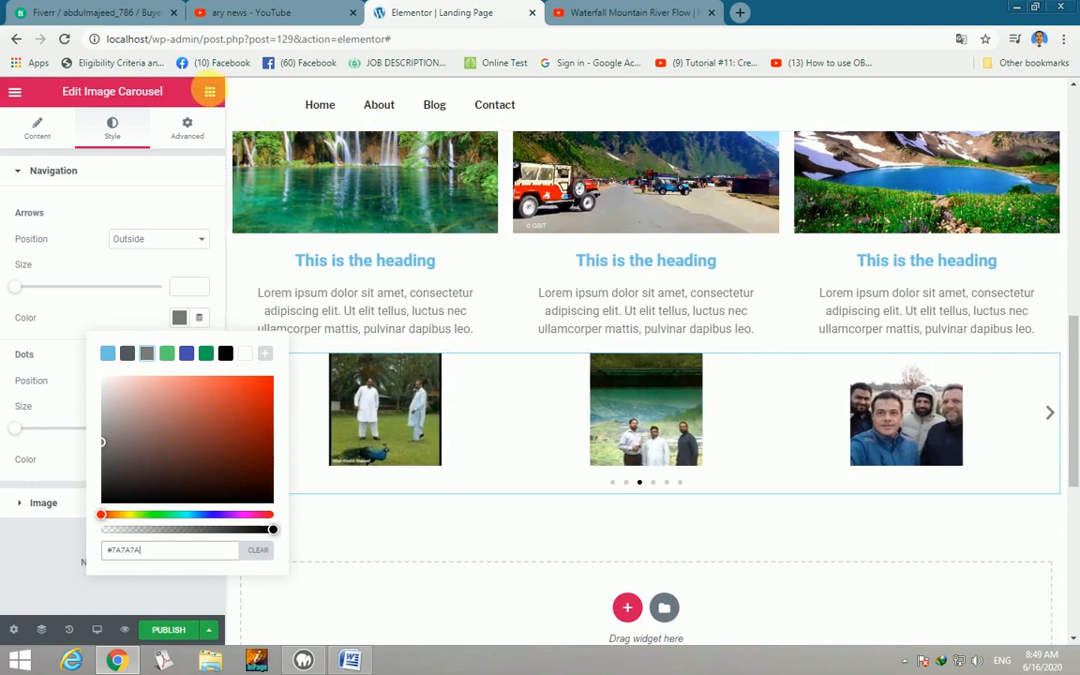
left_click(210, 92)
left_click(210, 93)
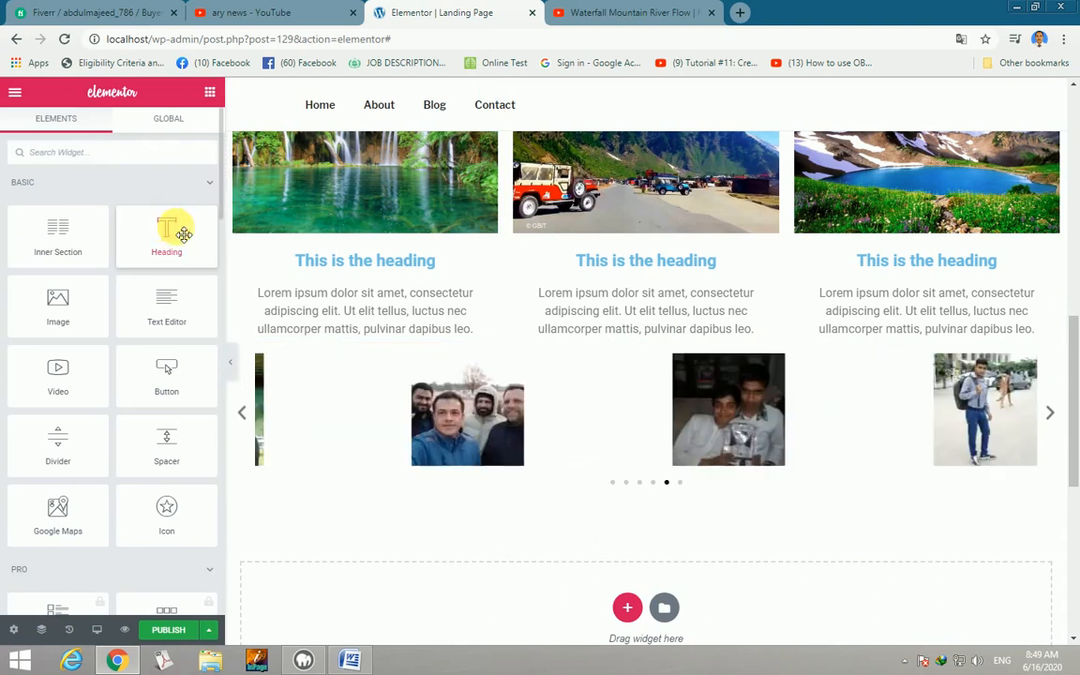
Drag a Heading widget in above the photo carousel.
left_click_drag(179, 231, 568, 355)
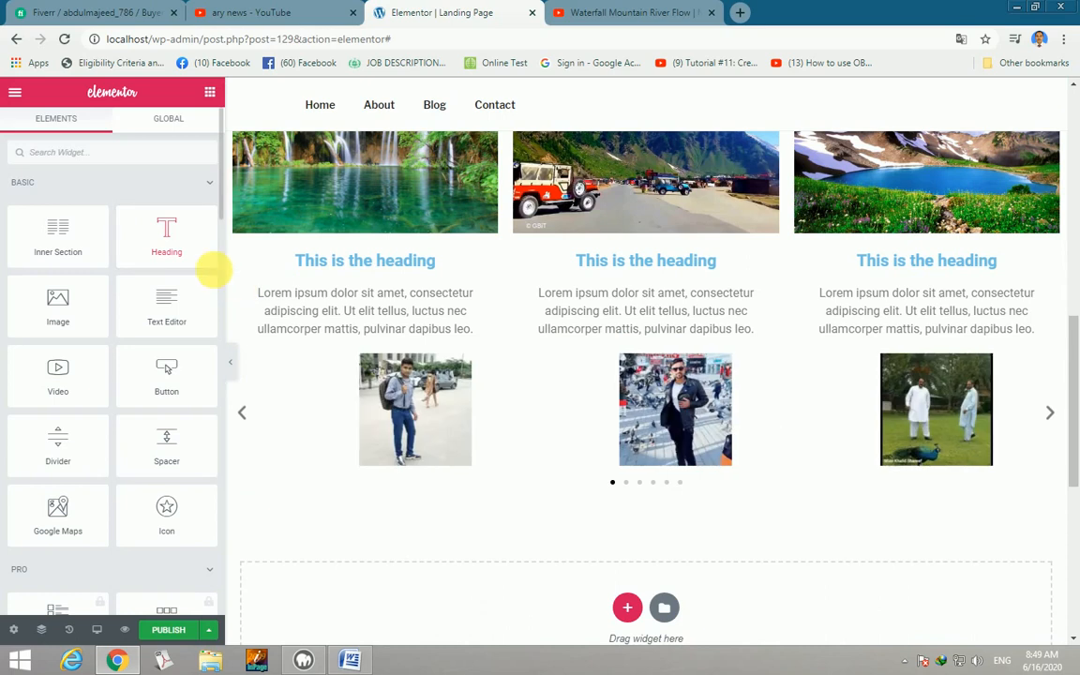
left_click_drag(216, 251, 526, 374)
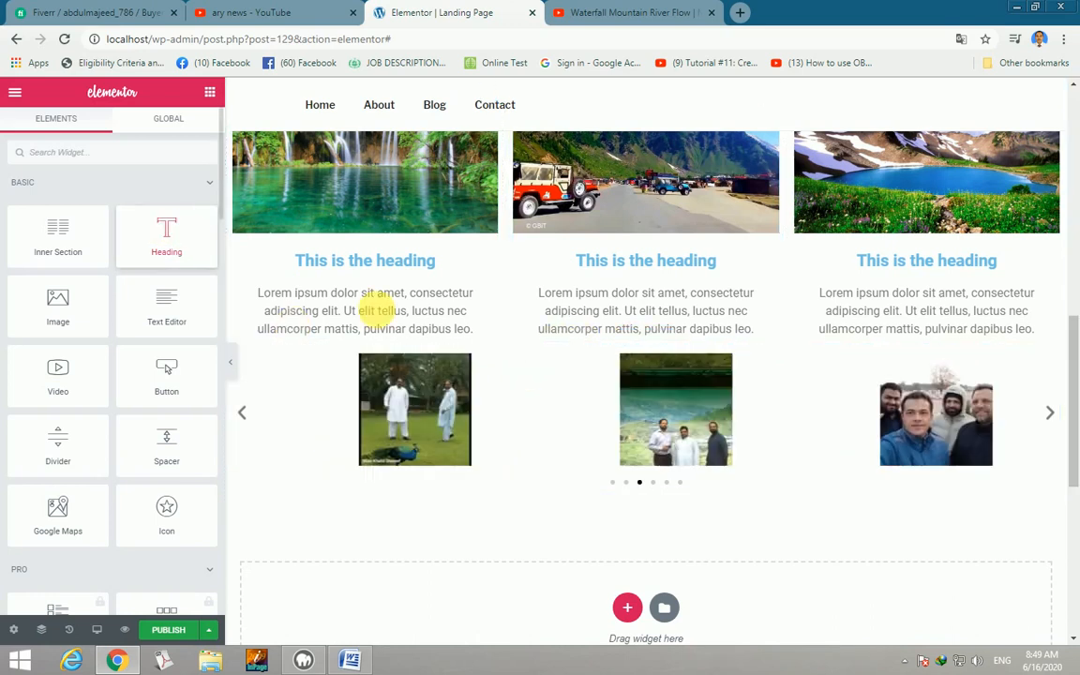
left_click_drag(374, 314, 587, 367)
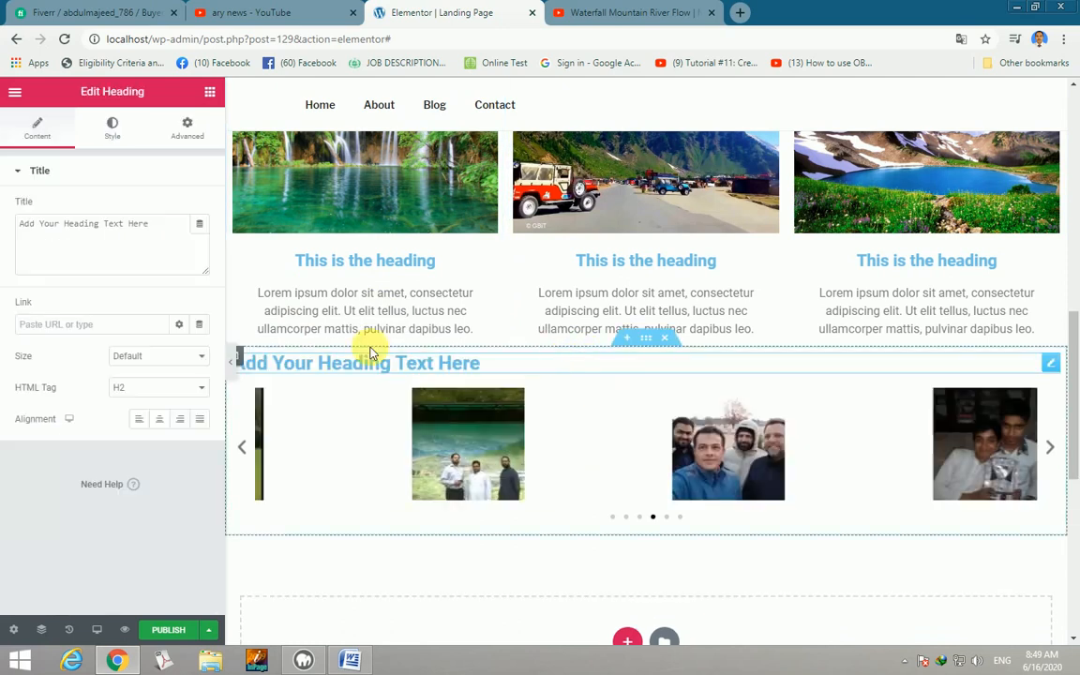
Change the heading title to 'Some of our friends experienced our tour to Kaghan valley'.
left_click_drag(156, 227, 27, 234)
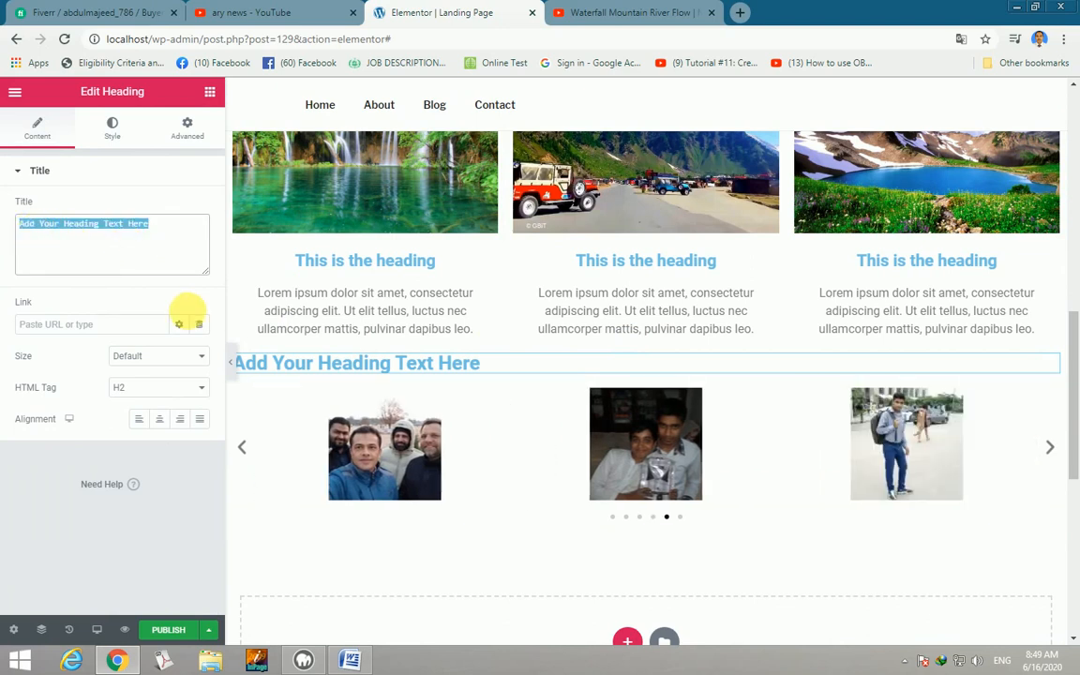
type("S")
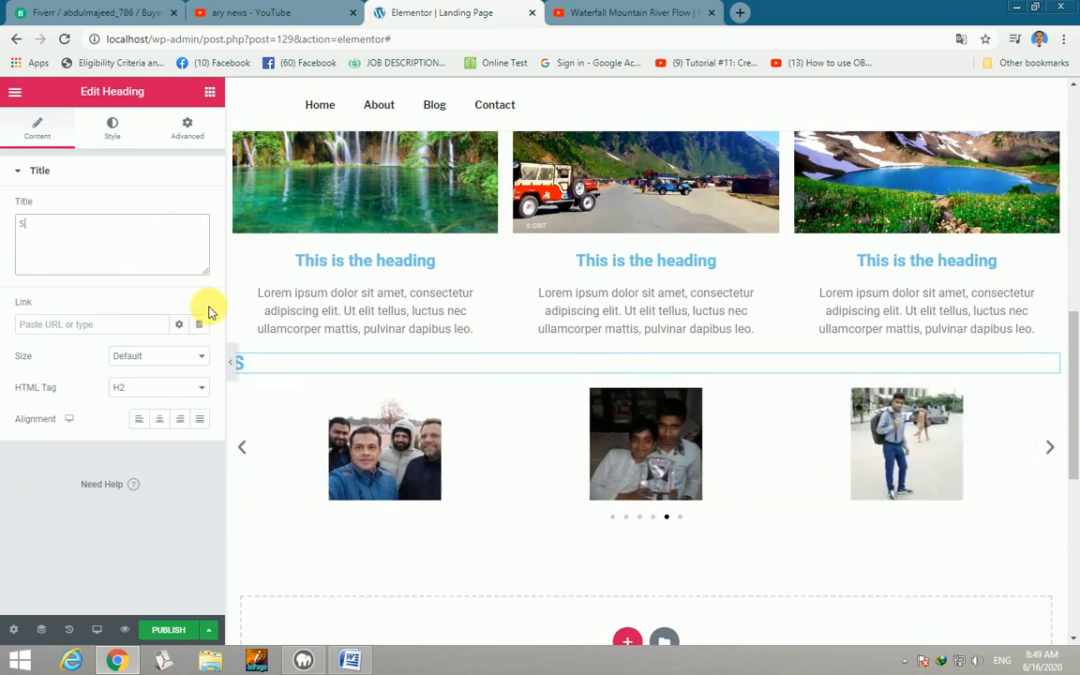
type("ome of t")
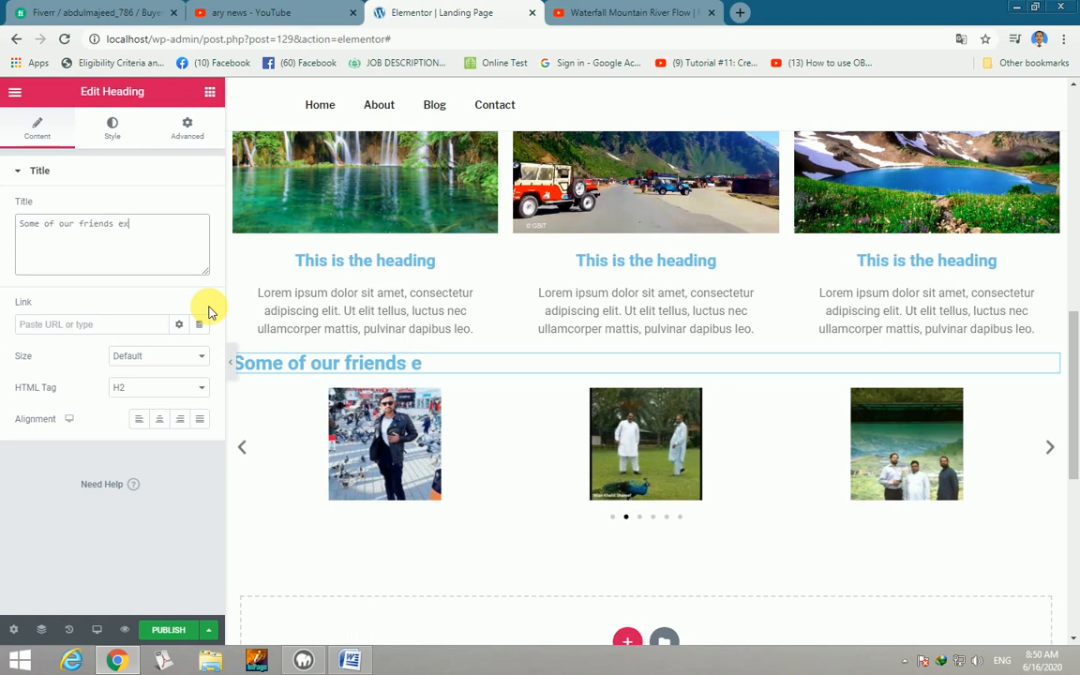
type("rienced our tour")
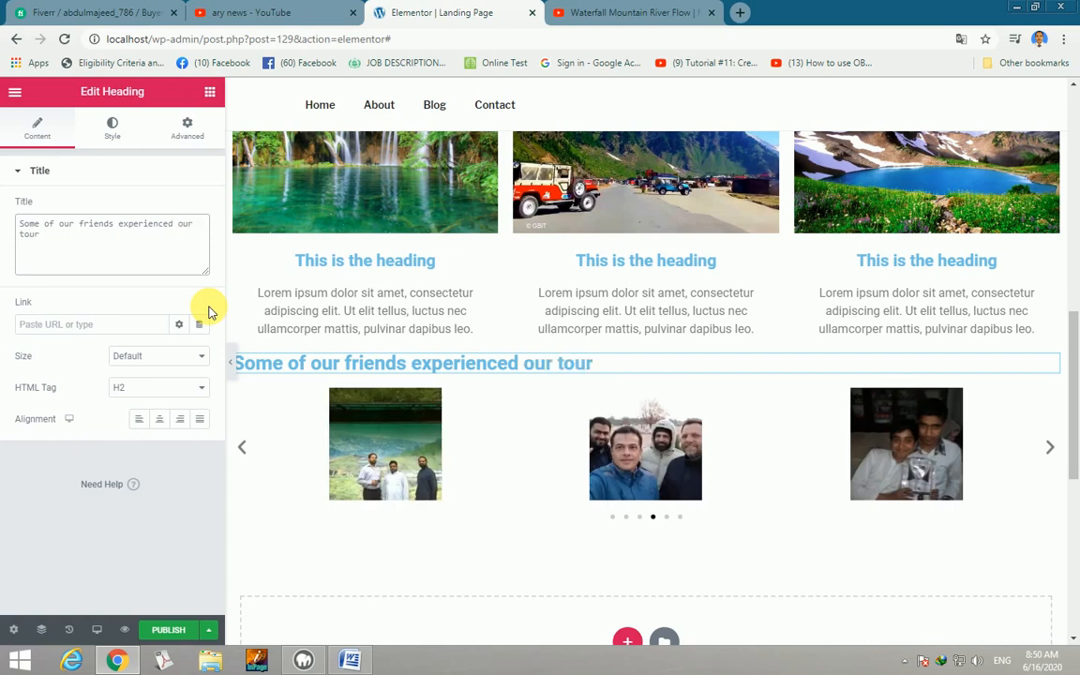
type("to")
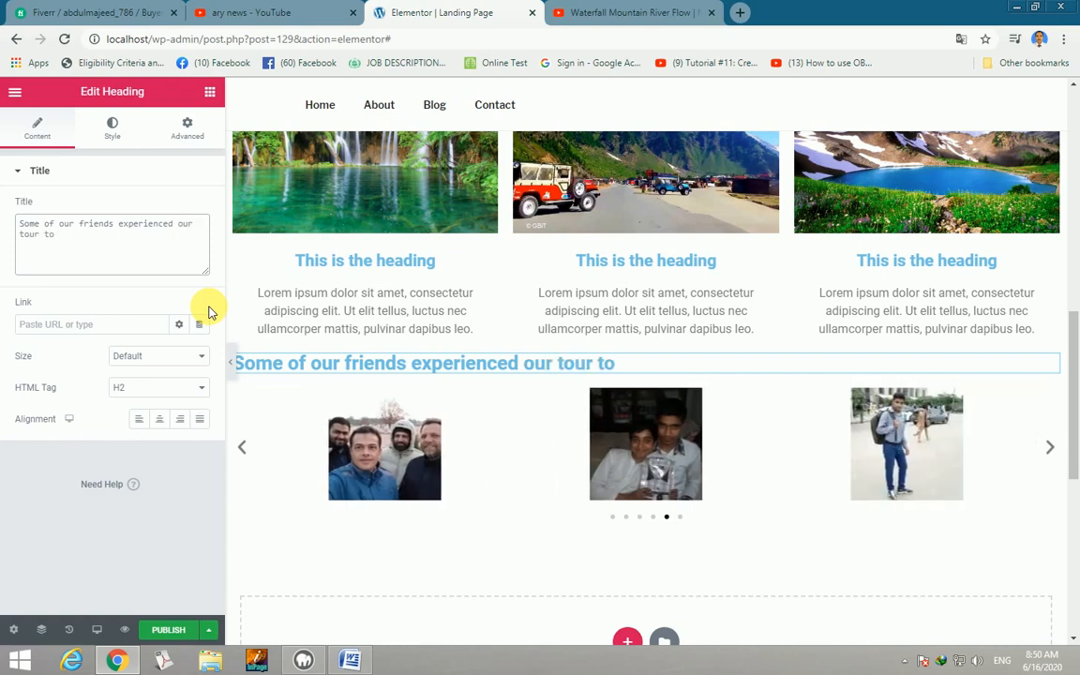
type(" Kah")
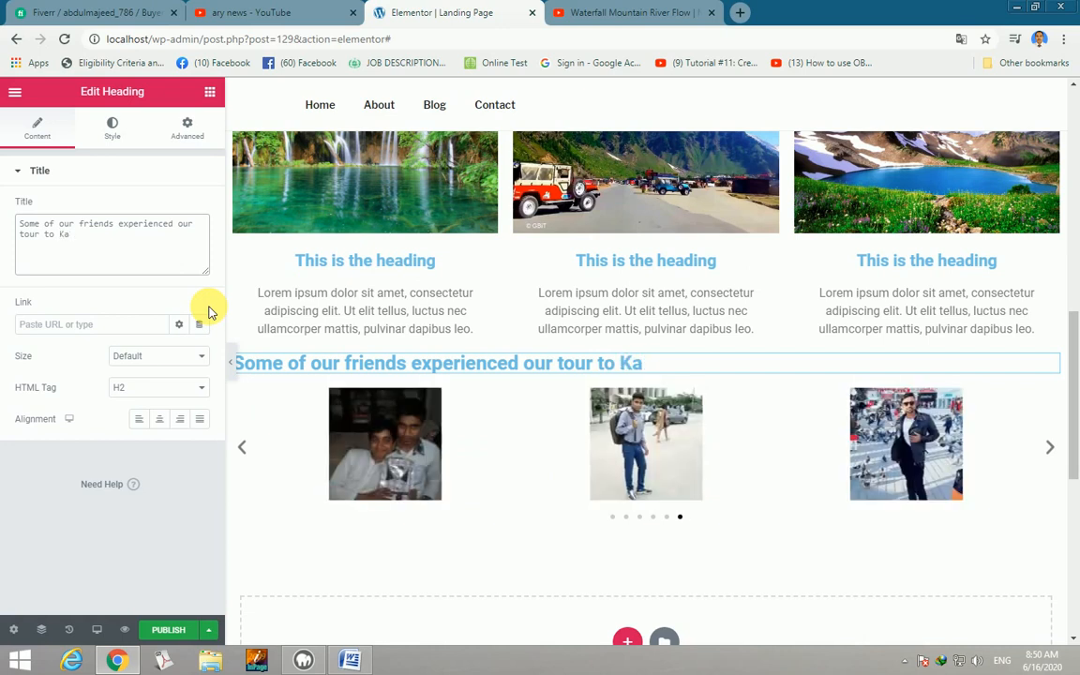
type("agan valley")
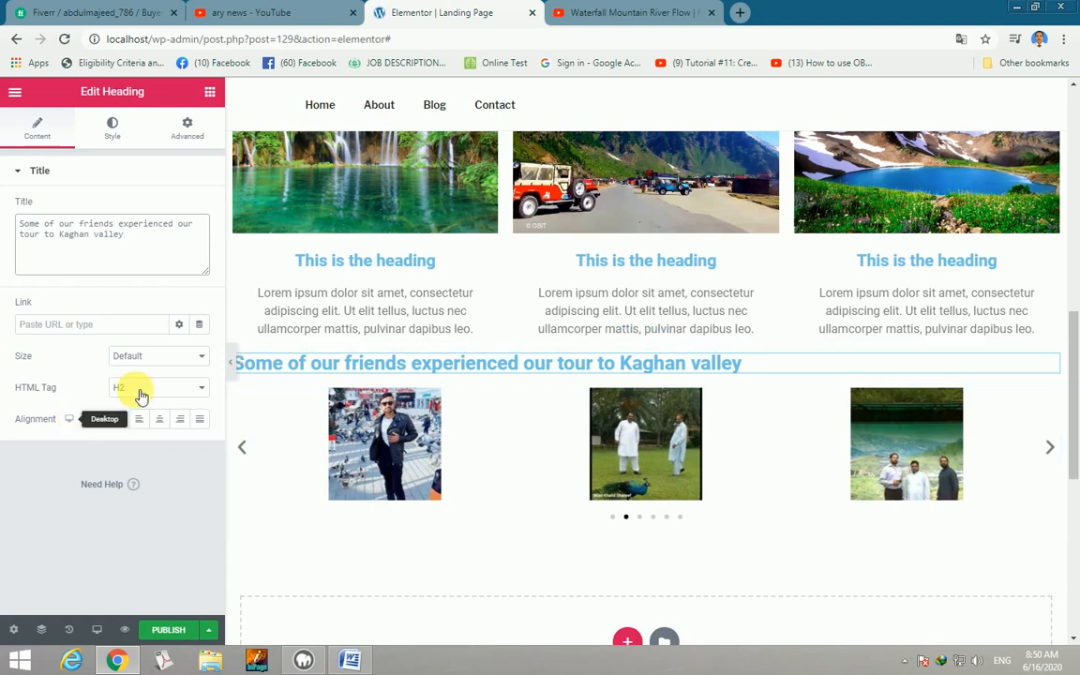
Make the heading a p tag with centred alignment.
left_click(206, 390)
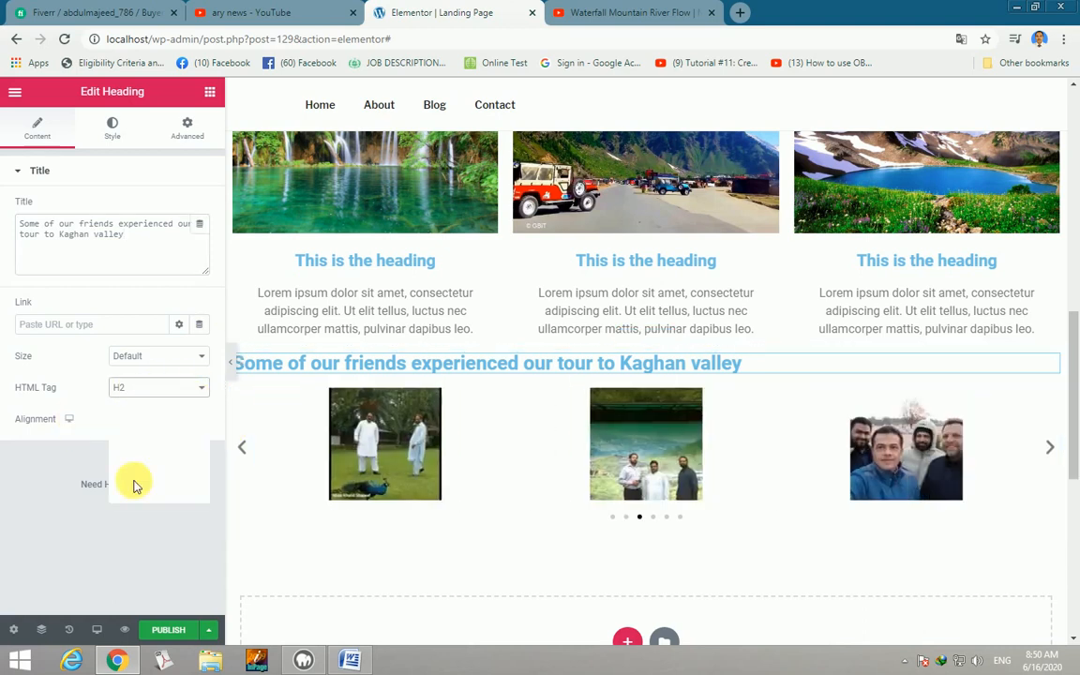
left_click(129, 497)
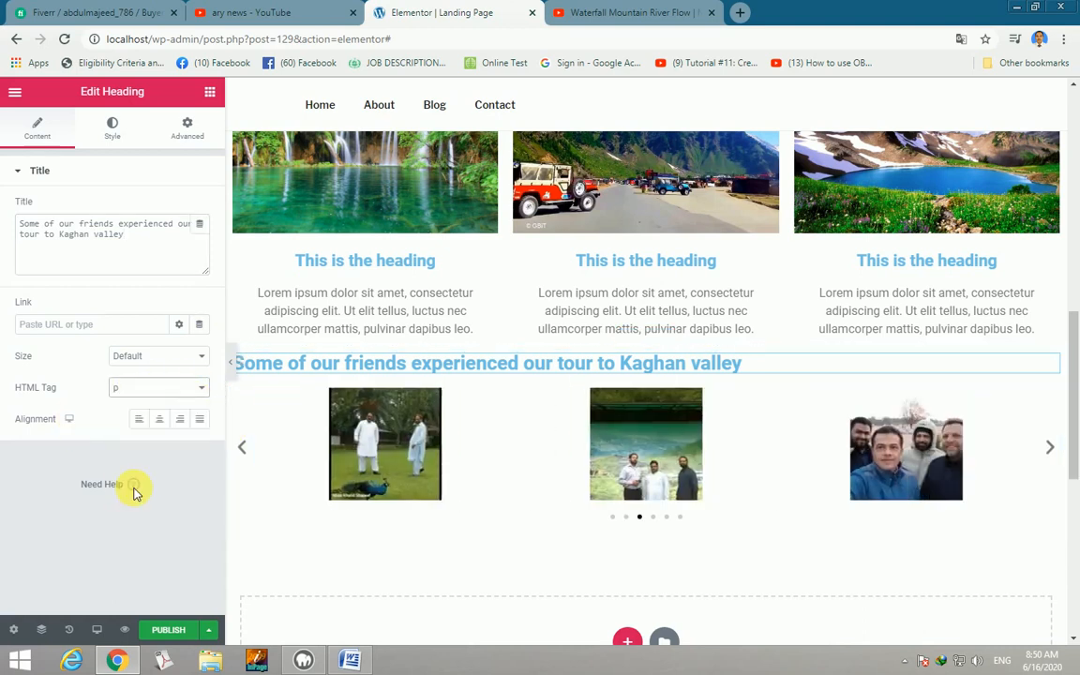
left_click(161, 420)
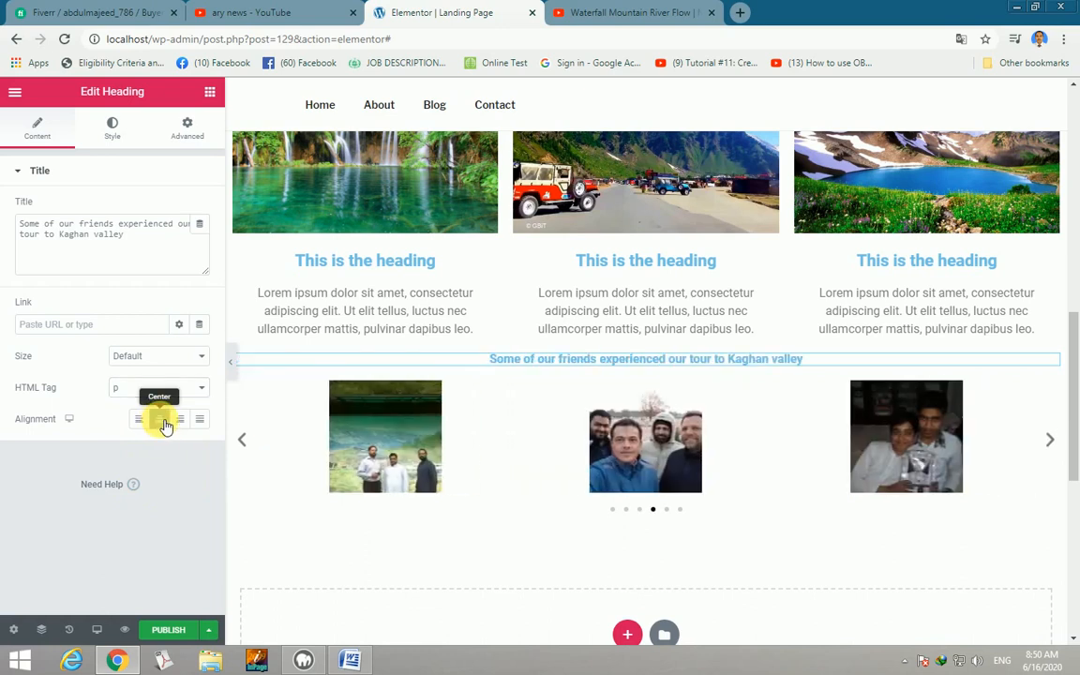
Set the heading text colour to slate grey #666A7B.
left_click(113, 132)
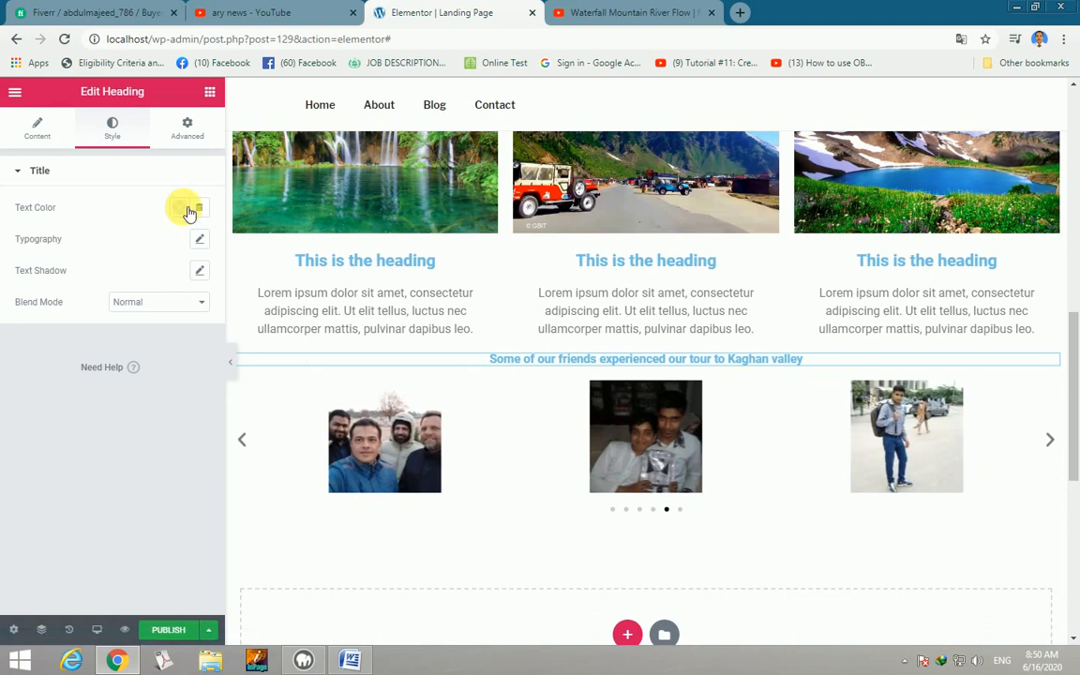
left_click(179, 207)
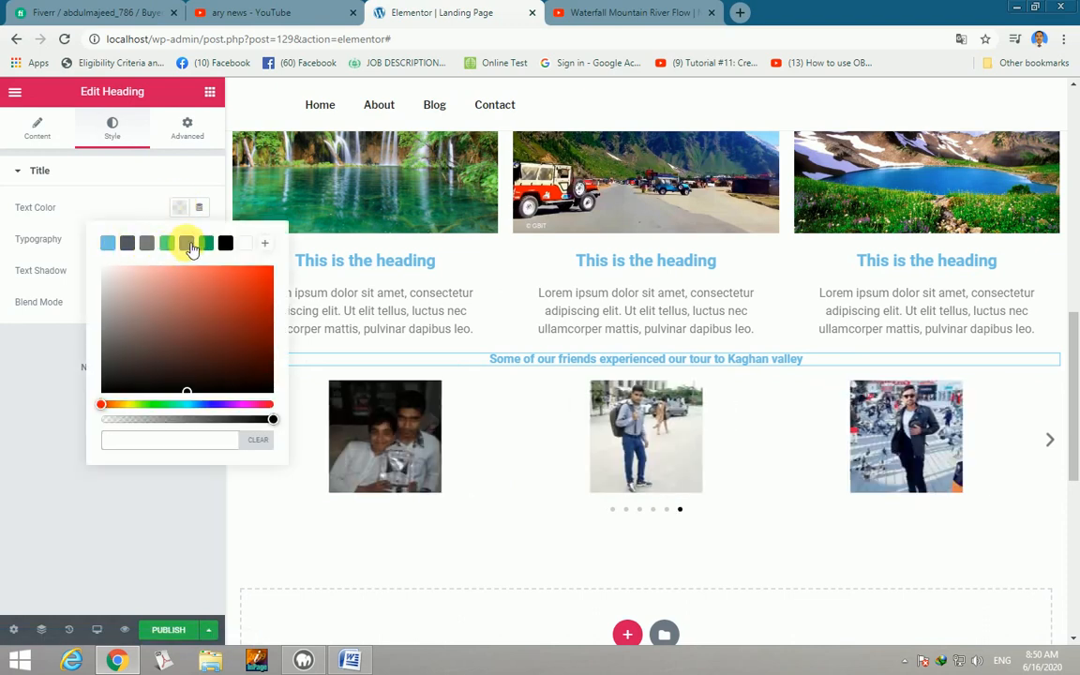
left_click(189, 244)
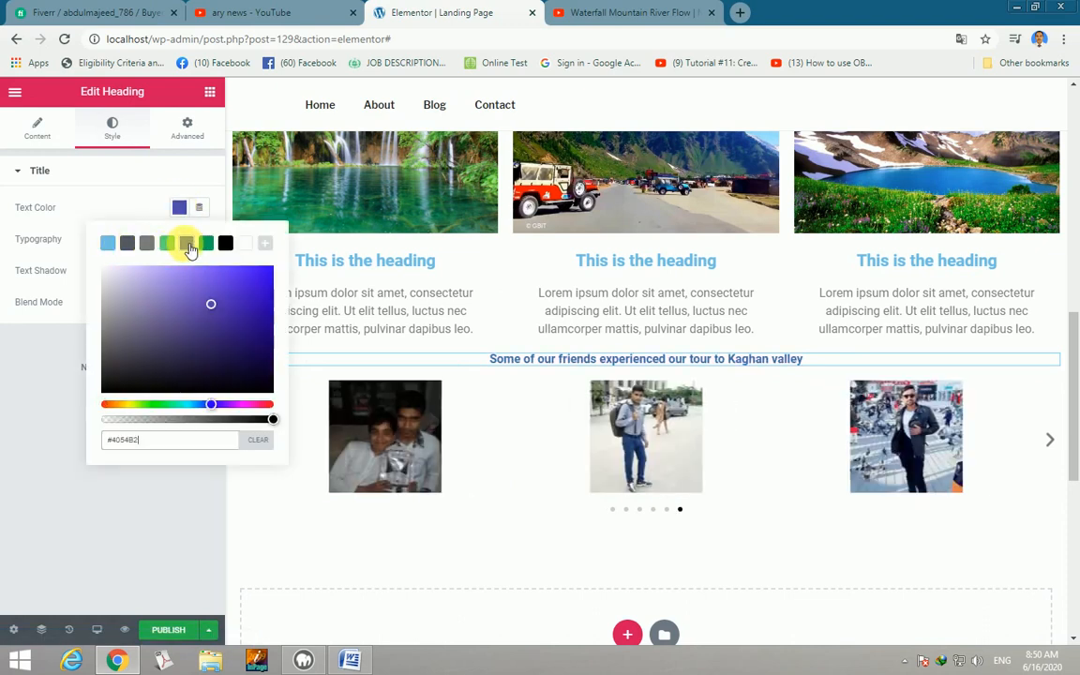
left_click(206, 362)
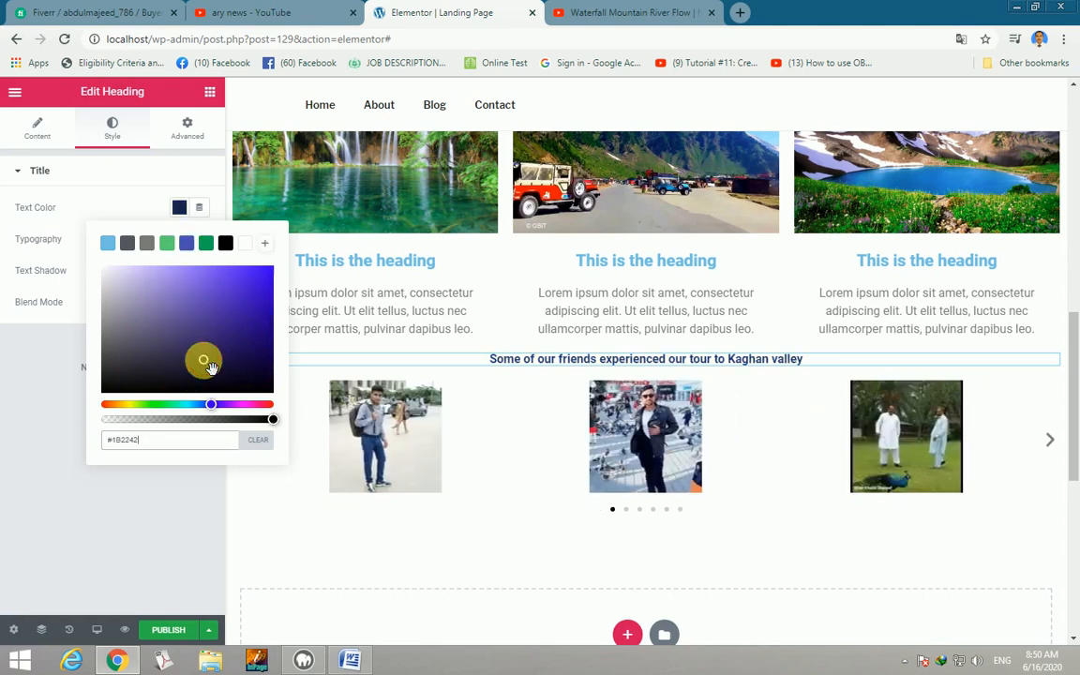
left_click(248, 326)
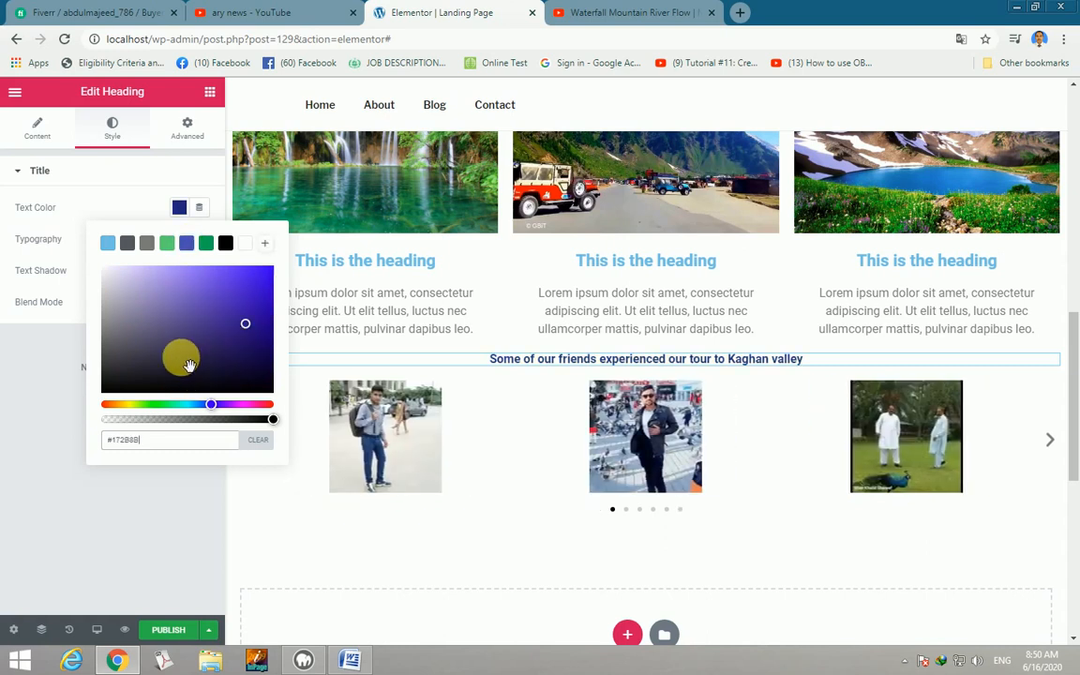
left_click(131, 332)
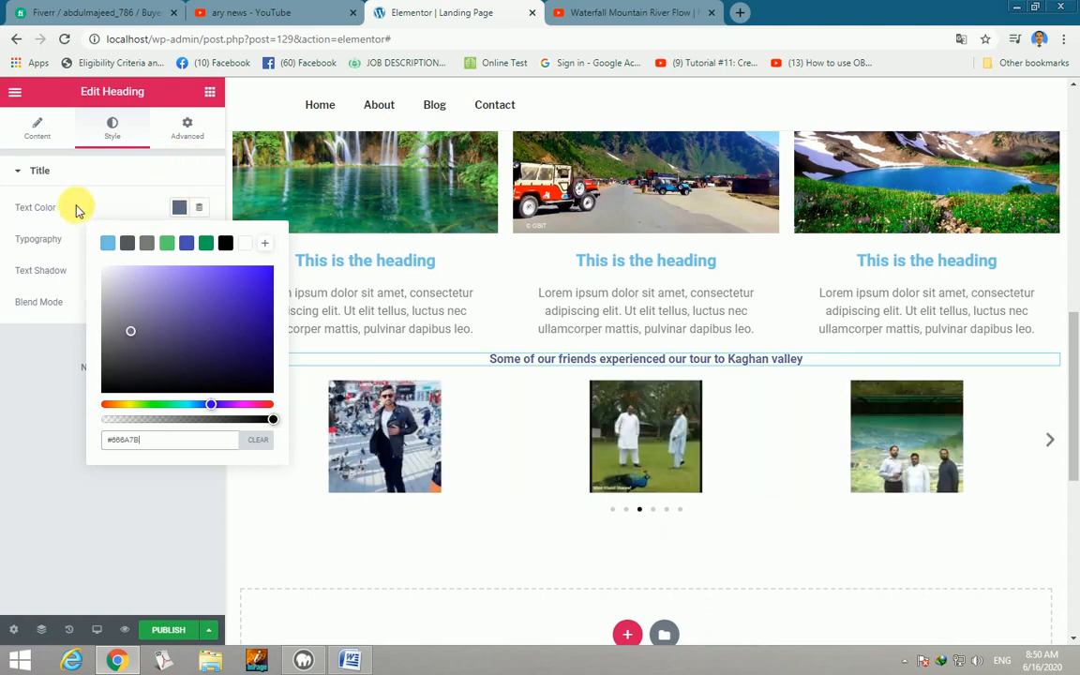
left_click(52, 243)
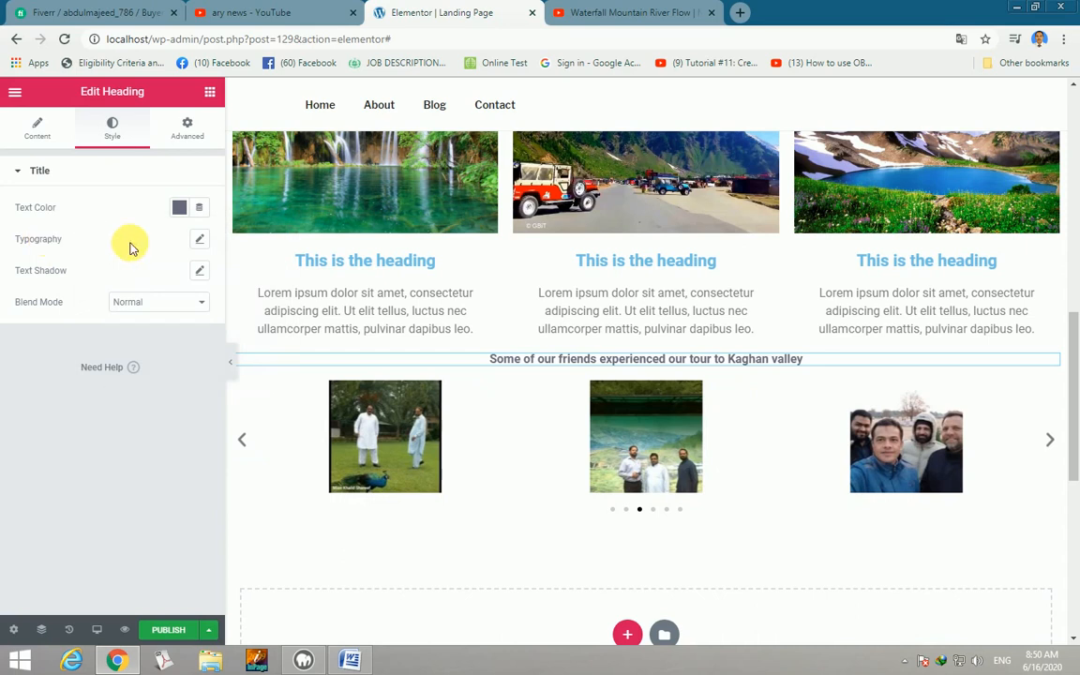
Set heading typography: Roboto Condensed, size 36, Capitalize, line height 0.8, letter spacing 0.6.
left_click(199, 240)
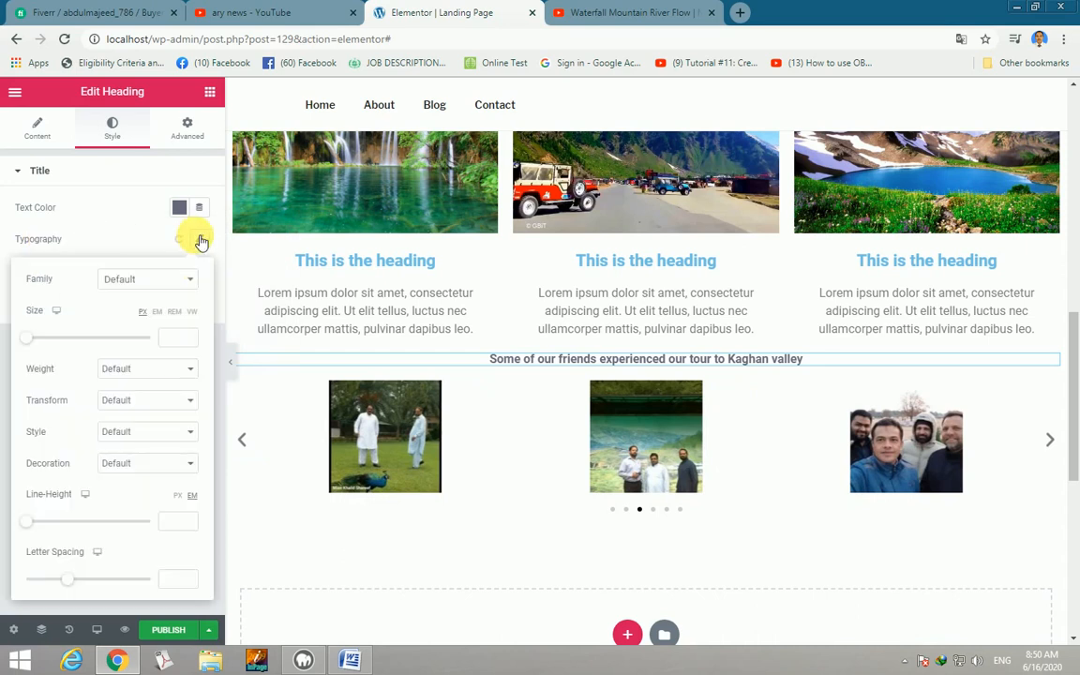
left_click_drag(31, 345, 53, 345)
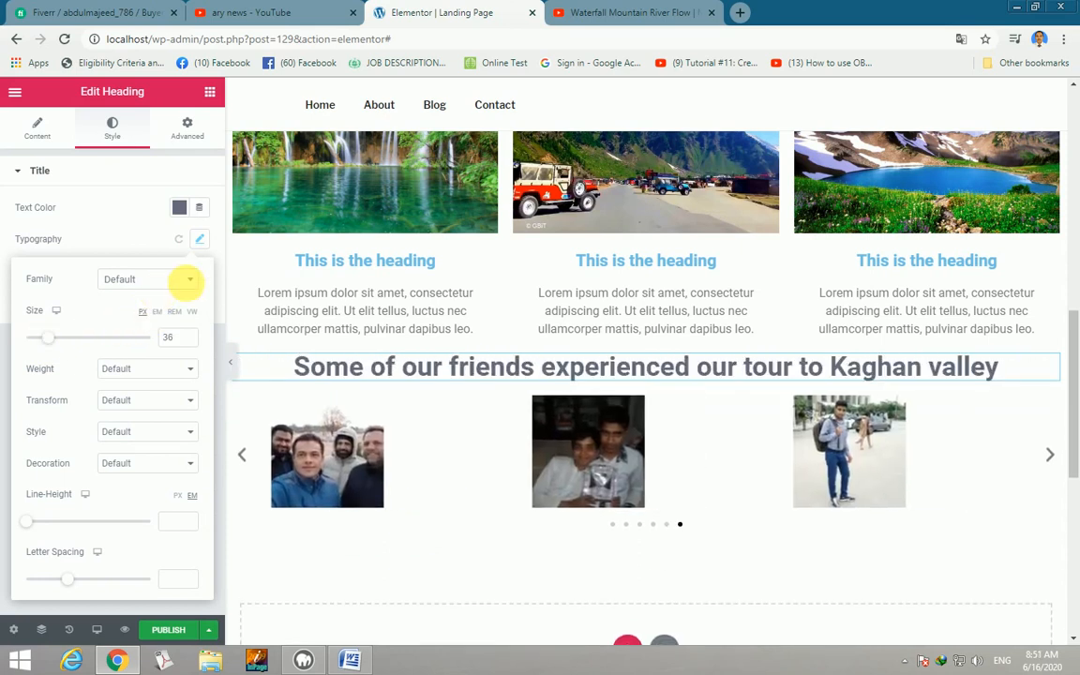
left_click(196, 279)
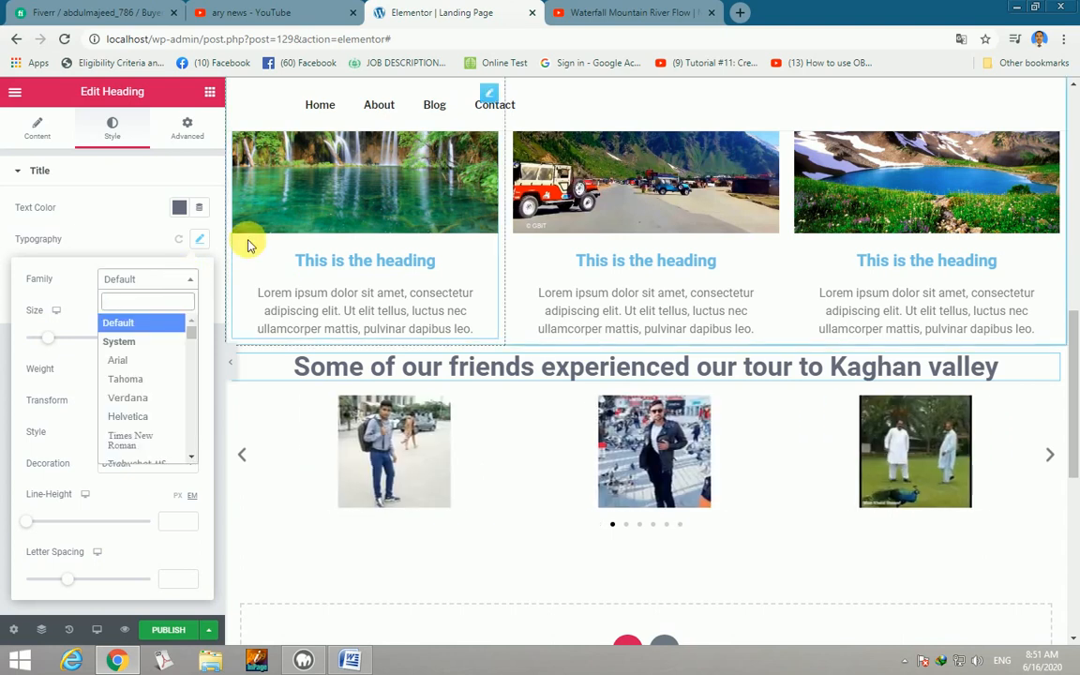
type("rob")
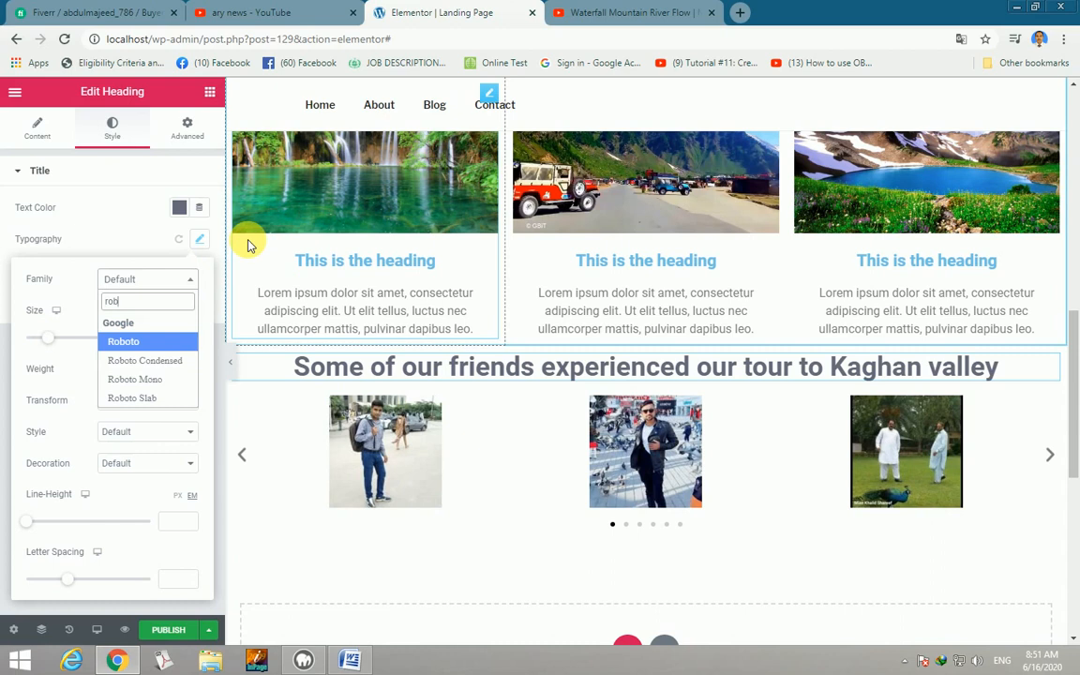
left_click(184, 364)
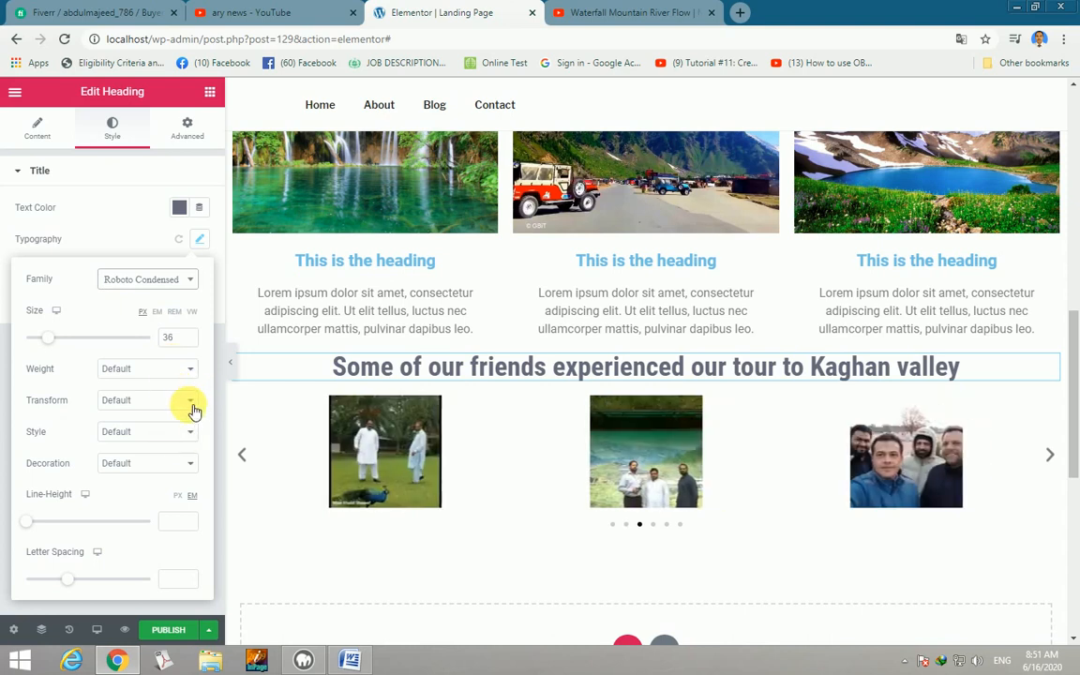
left_click(190, 403)
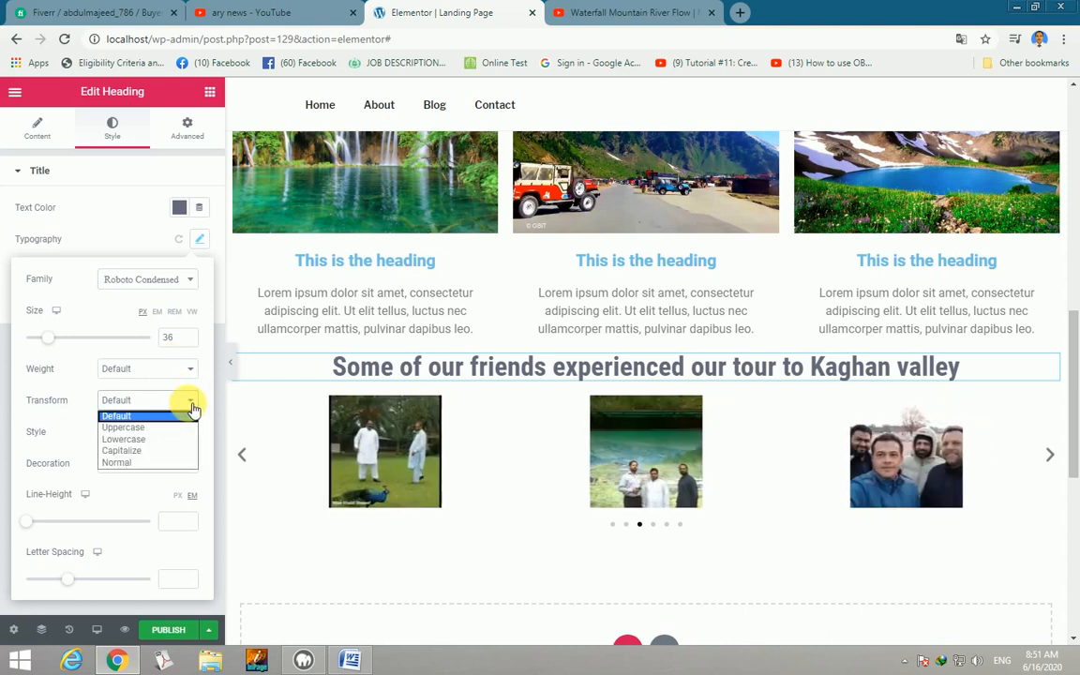
left_click(127, 452)
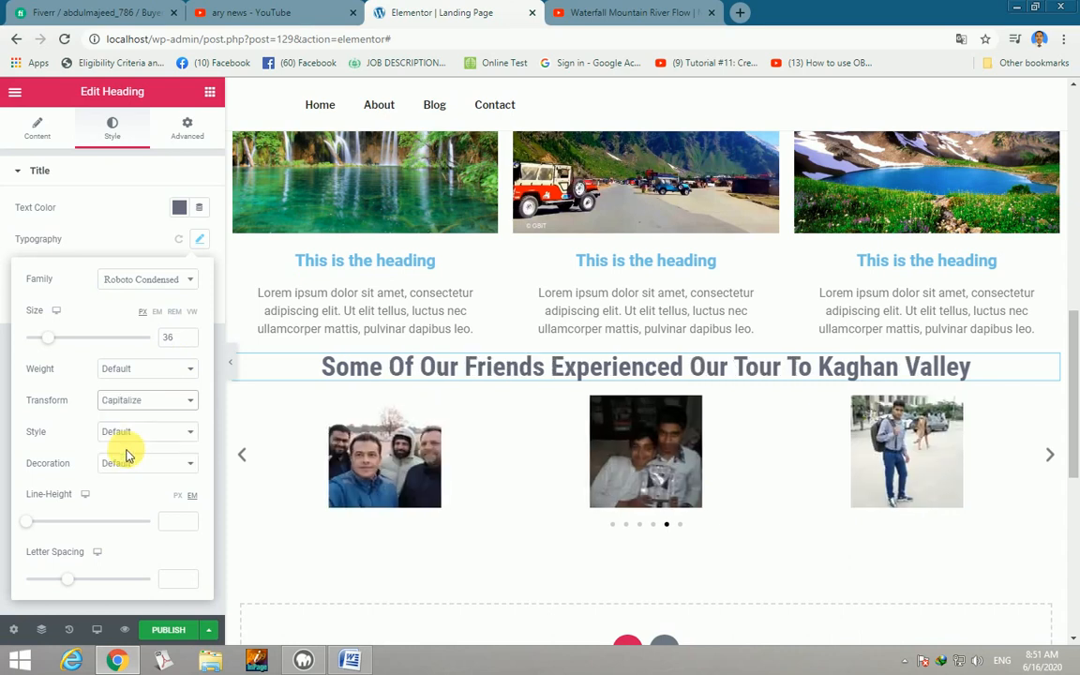
left_click_drag(36, 530, 44, 530)
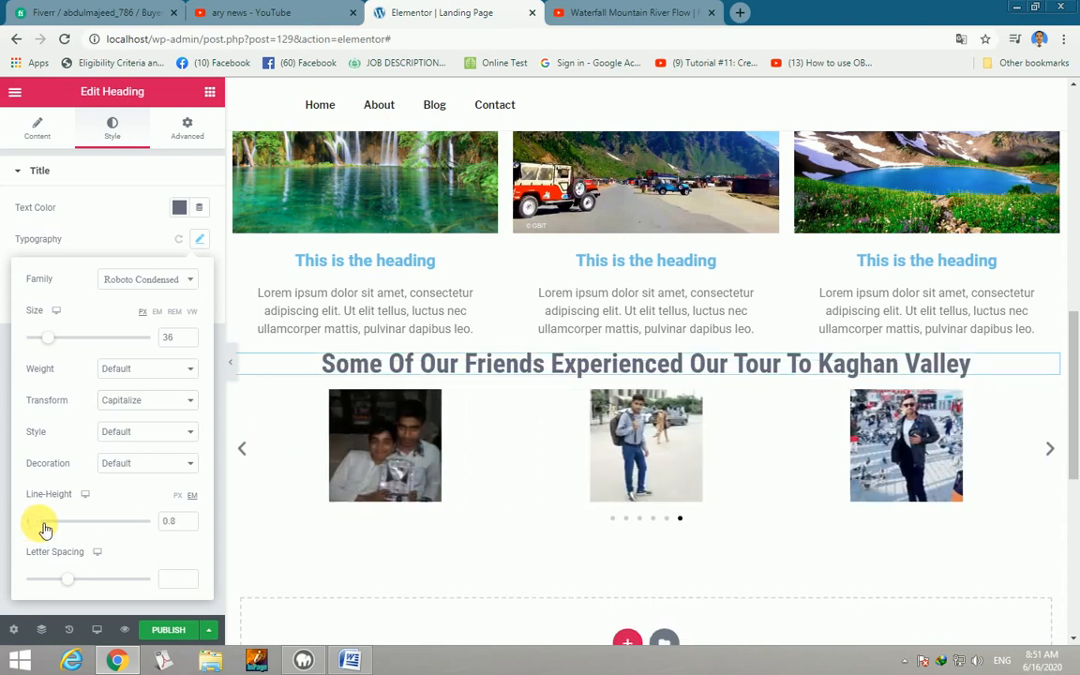
left_click_drag(77, 588, 83, 588)
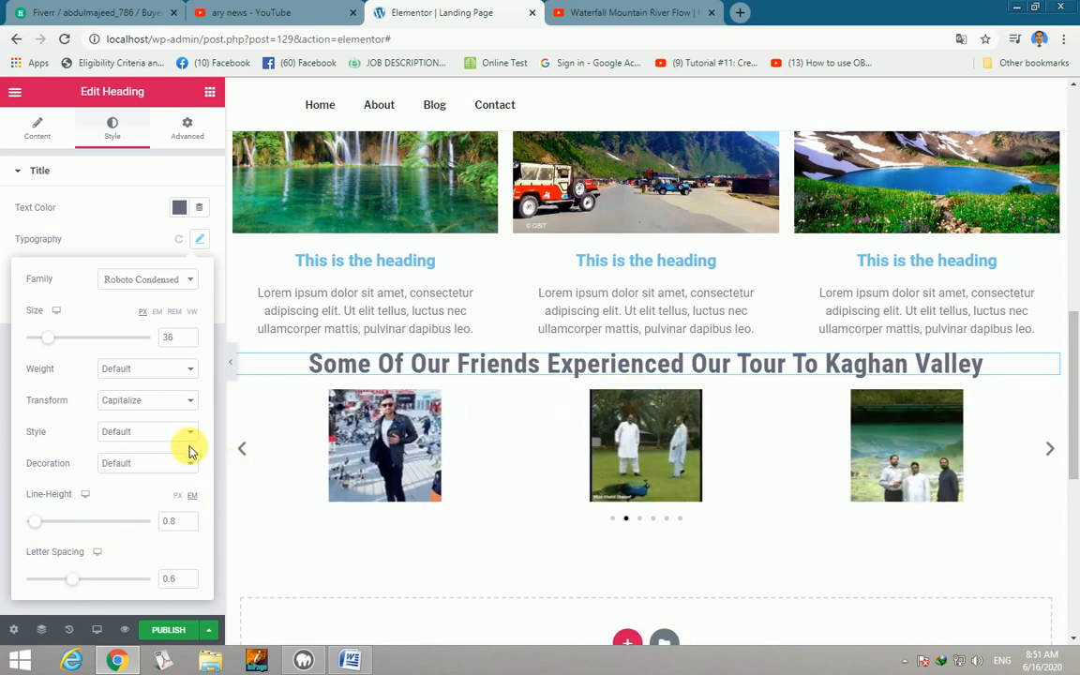
Insert a 50 px Spacer widget directly above the carousel heading.
left_click(212, 92)
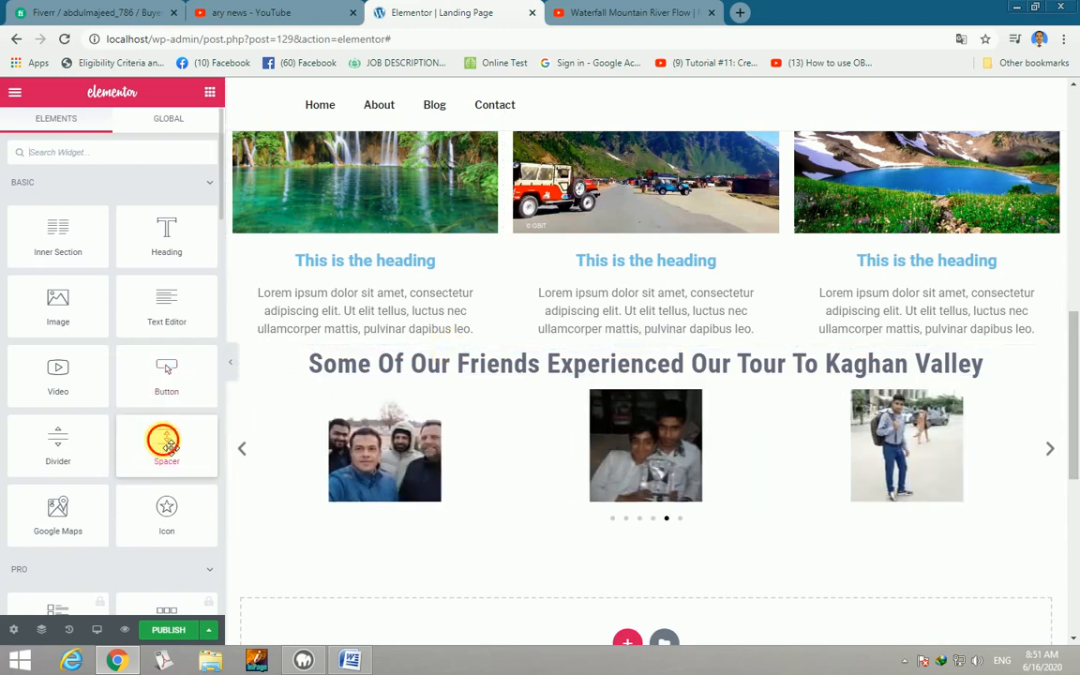
left_click_drag(163, 441, 511, 345)
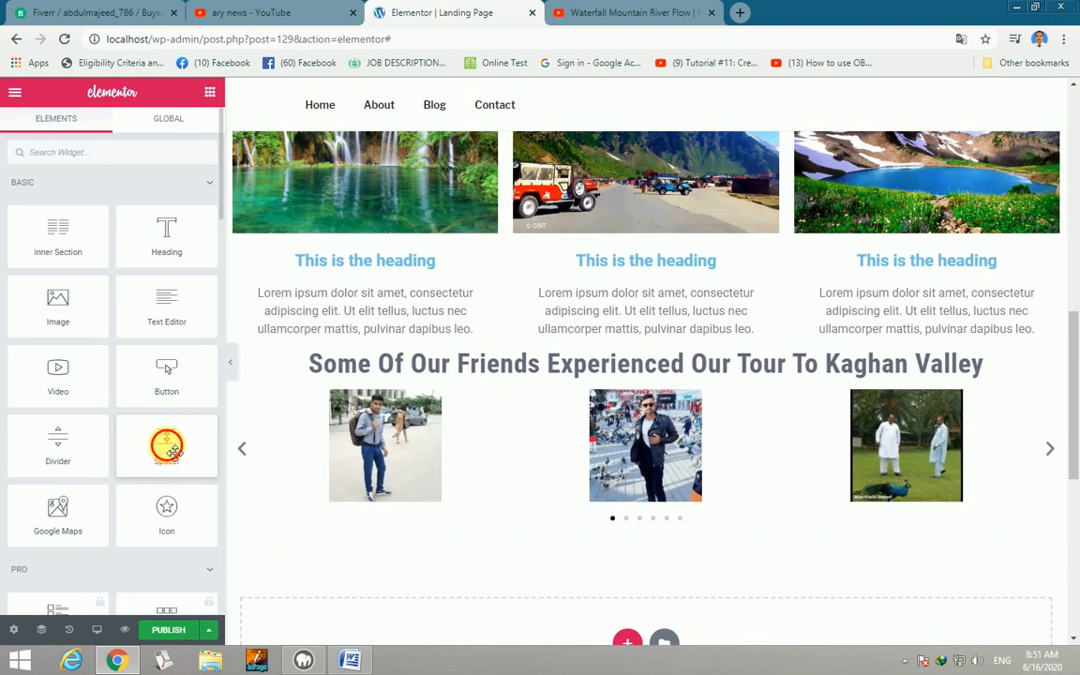
left_click_drag(166, 447, 502, 364)
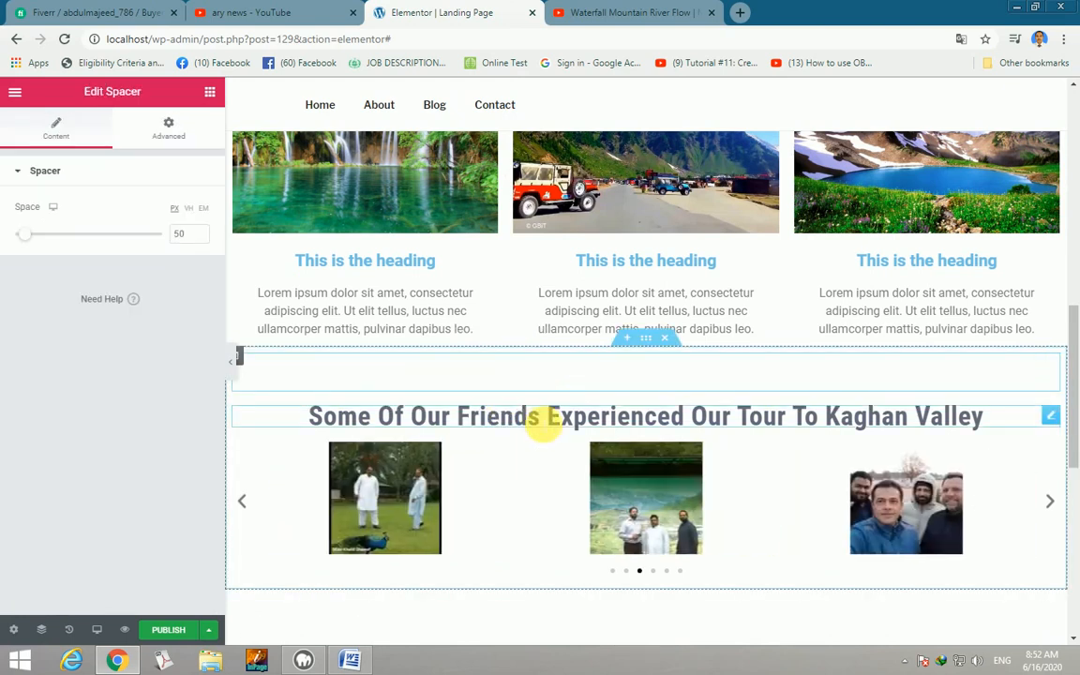
scroll(544, 422, "down", 2)
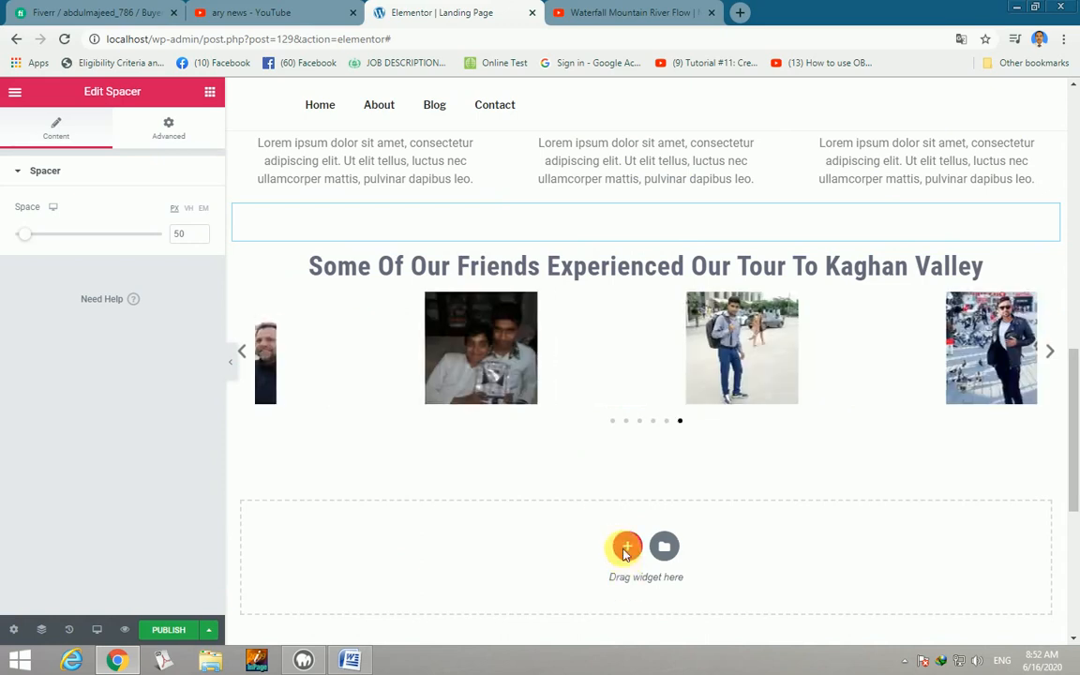
Insert a two-column section below the carousel and drop a Testimonial widget into its left column.
left_click(627, 546)
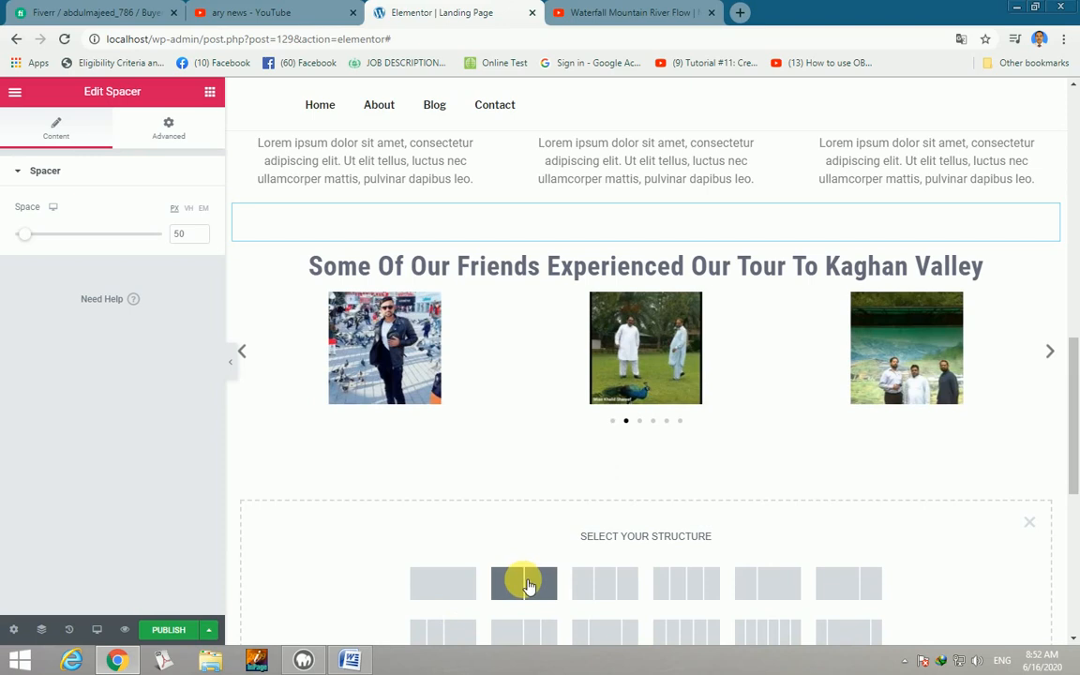
left_click(524, 583)
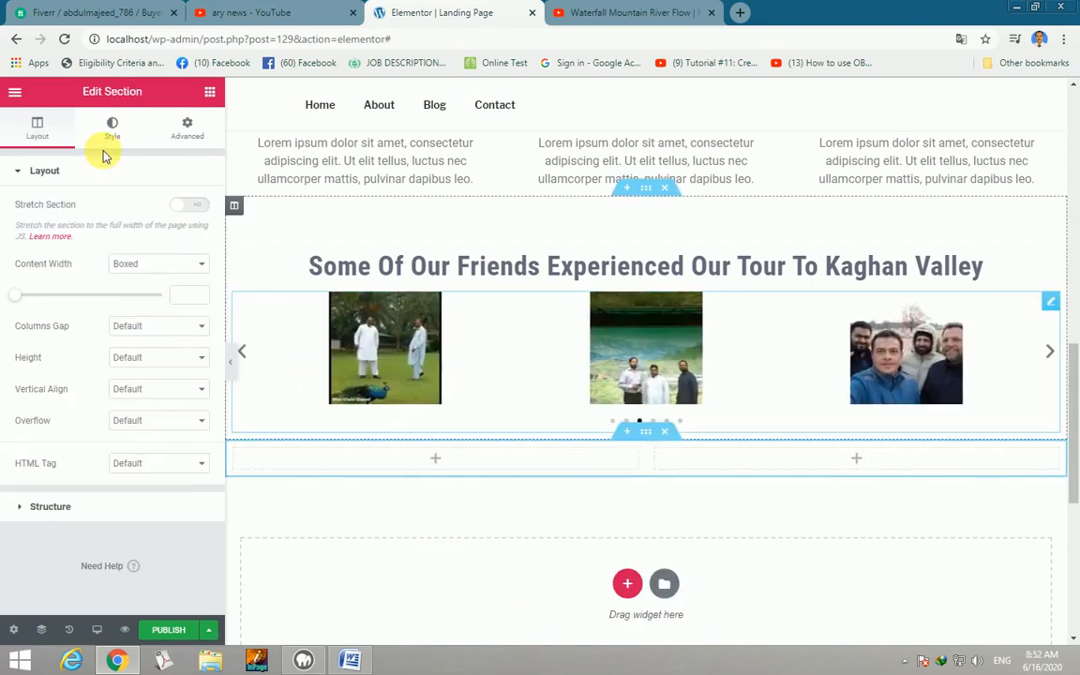
left_click(210, 93)
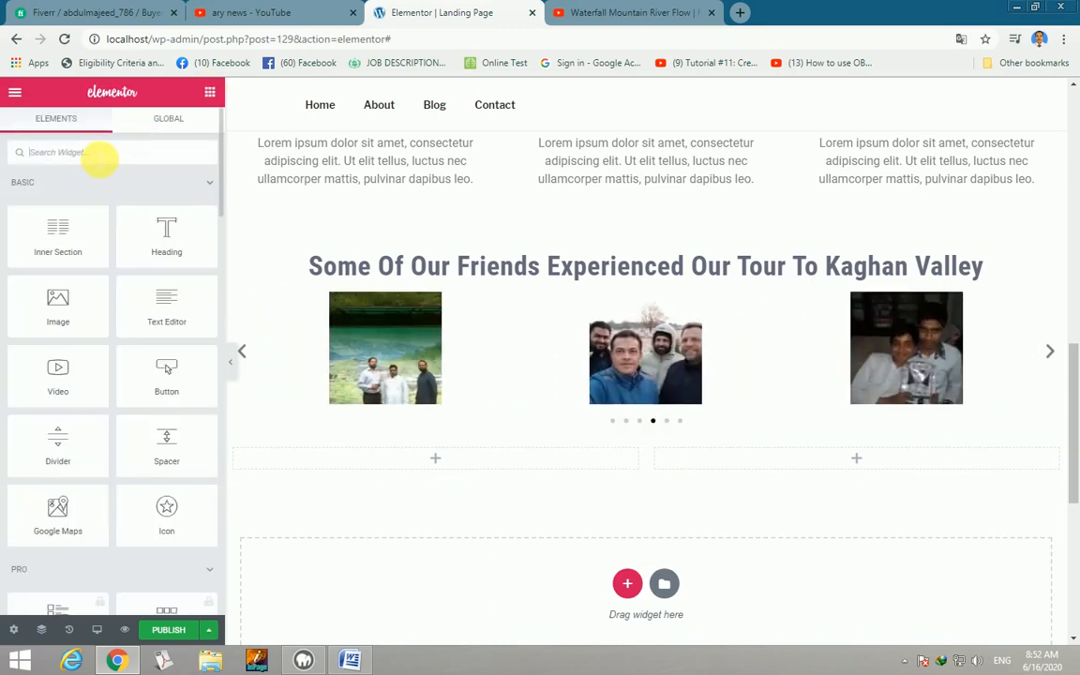
type("te")
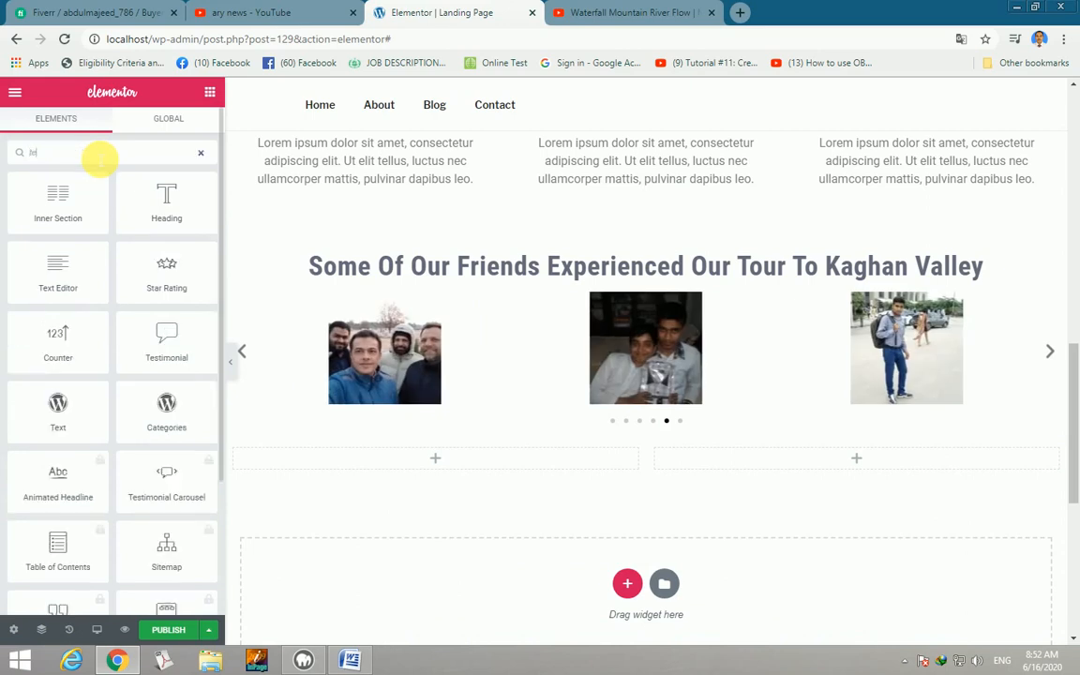
type("st")
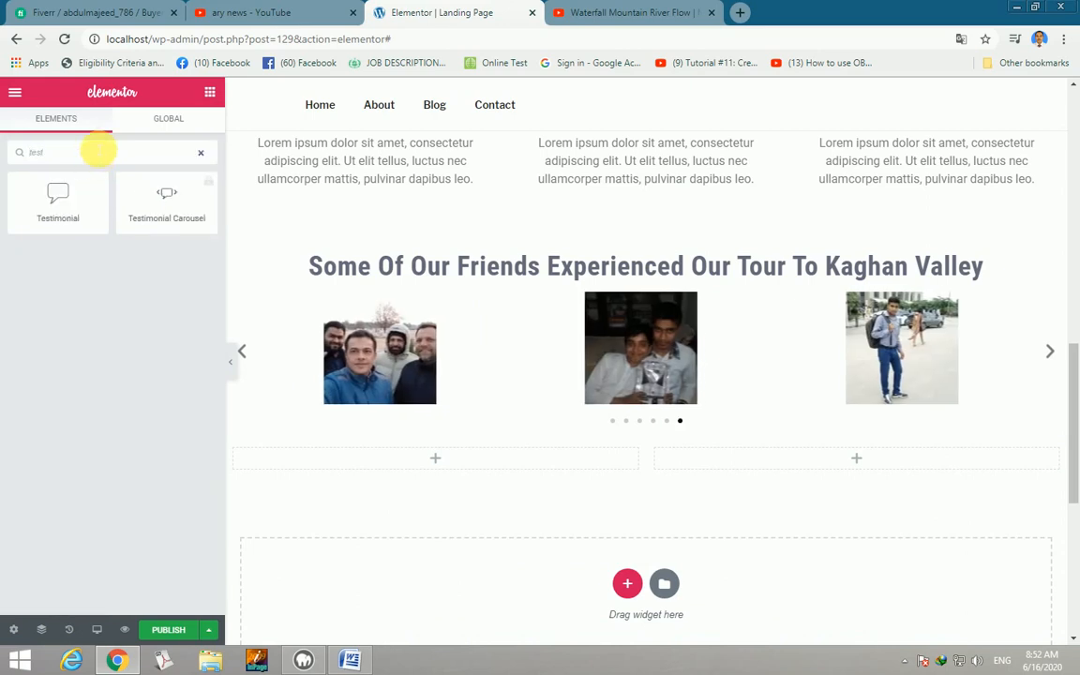
left_click_drag(64, 201, 415, 478)
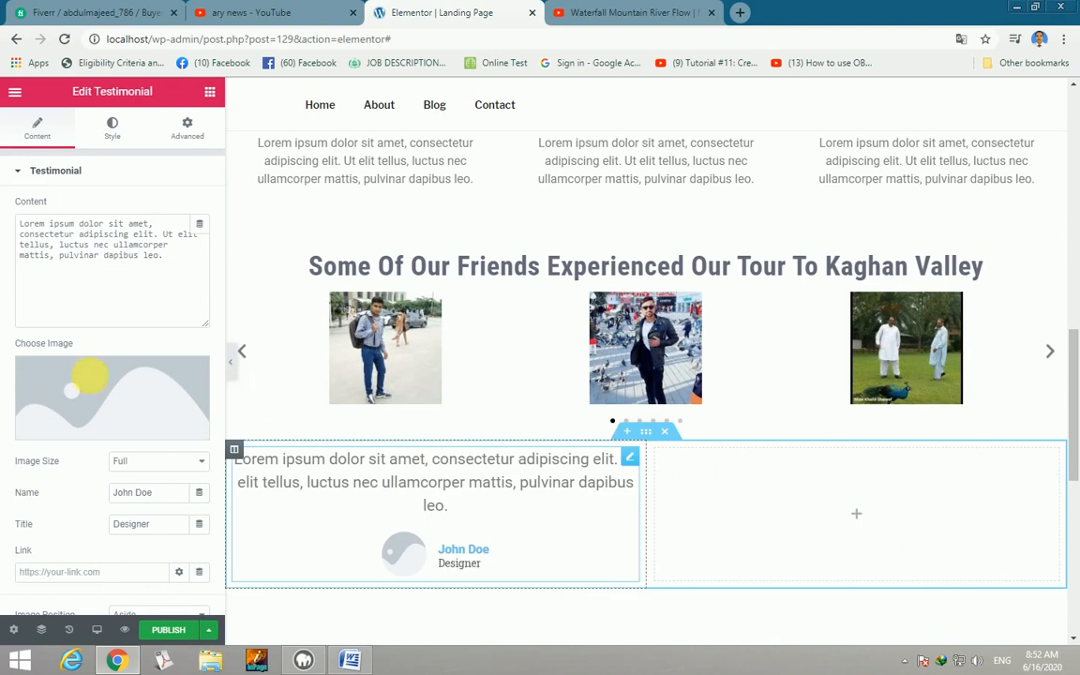
Set the testimonial image to the man-in-a-tie portrait and select its placeholder Content text.
left_click(74, 391)
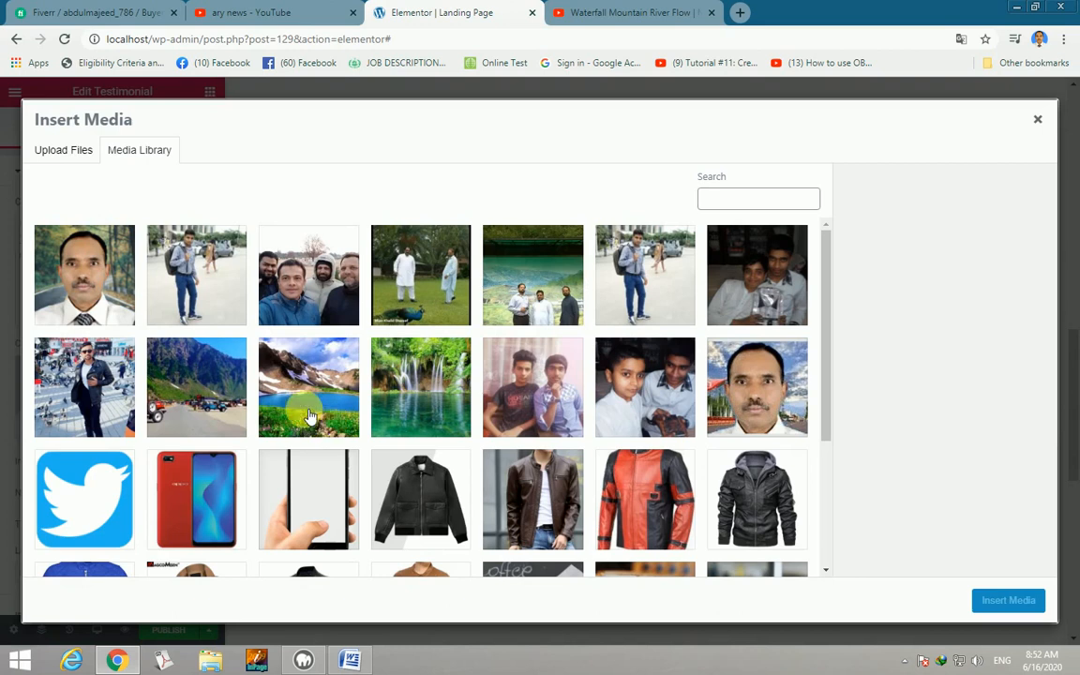
left_click(89, 278)
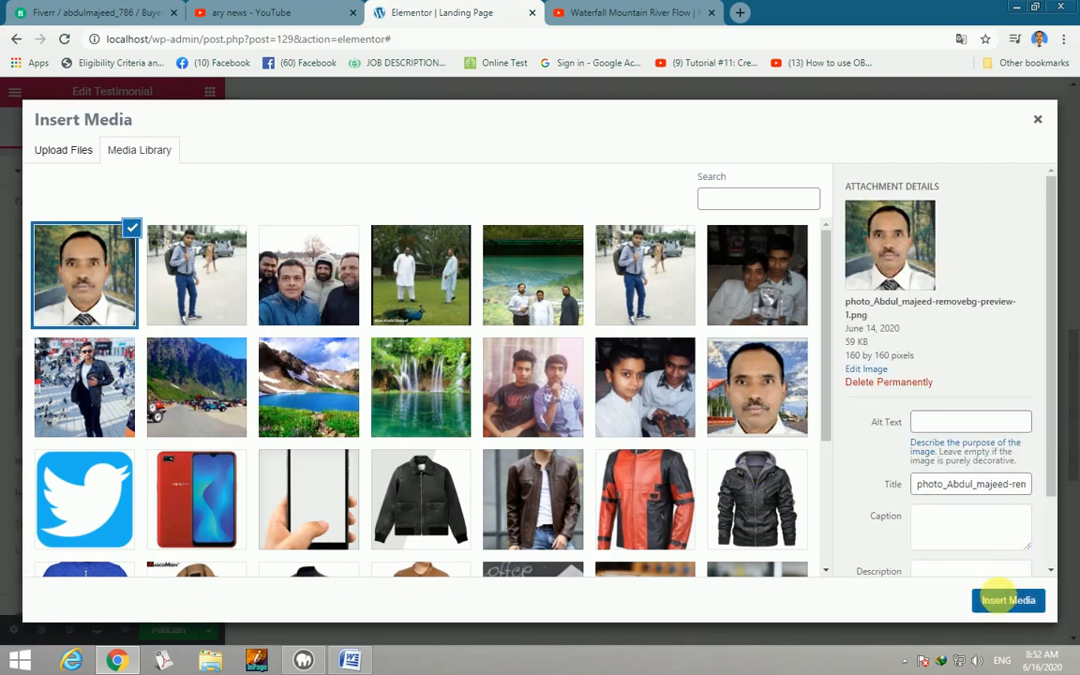
left_click(1004, 606)
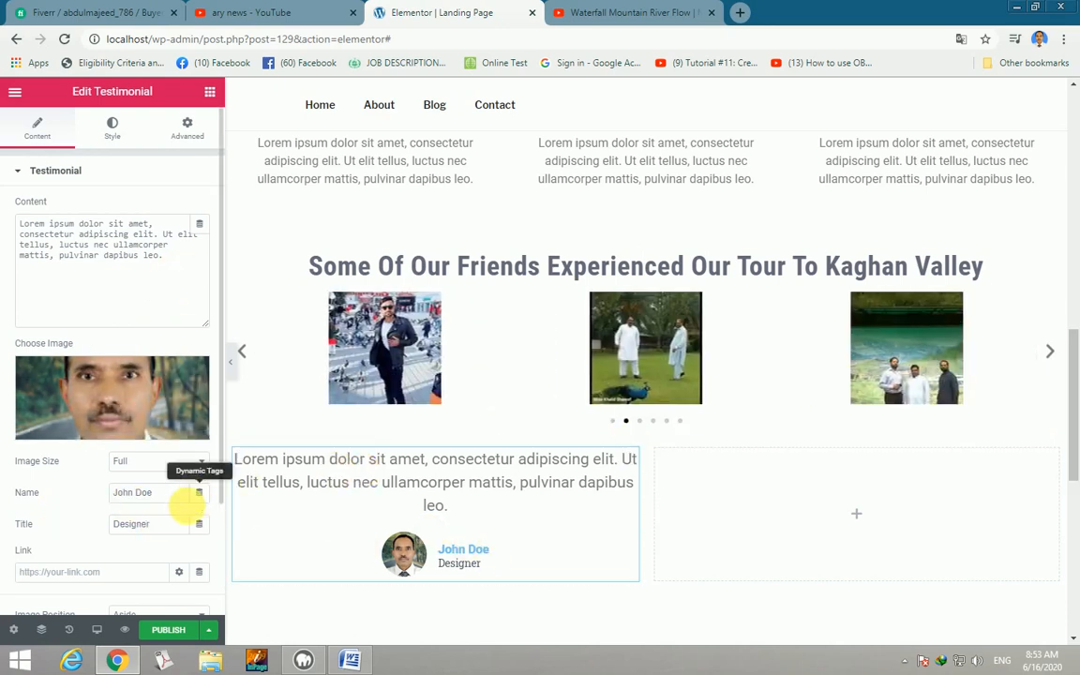
left_click_drag(165, 255, 21, 223)
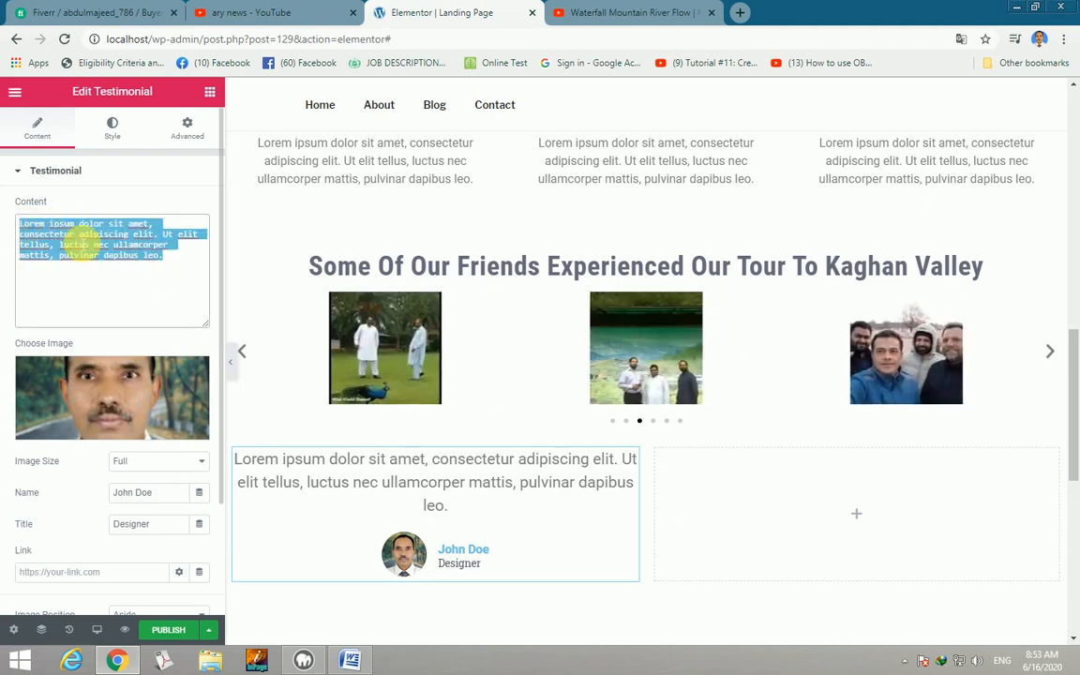
Copy the 'Nature leaves everlasting impression' paragraph from Word and return to Chrome.
left_click(352, 662)
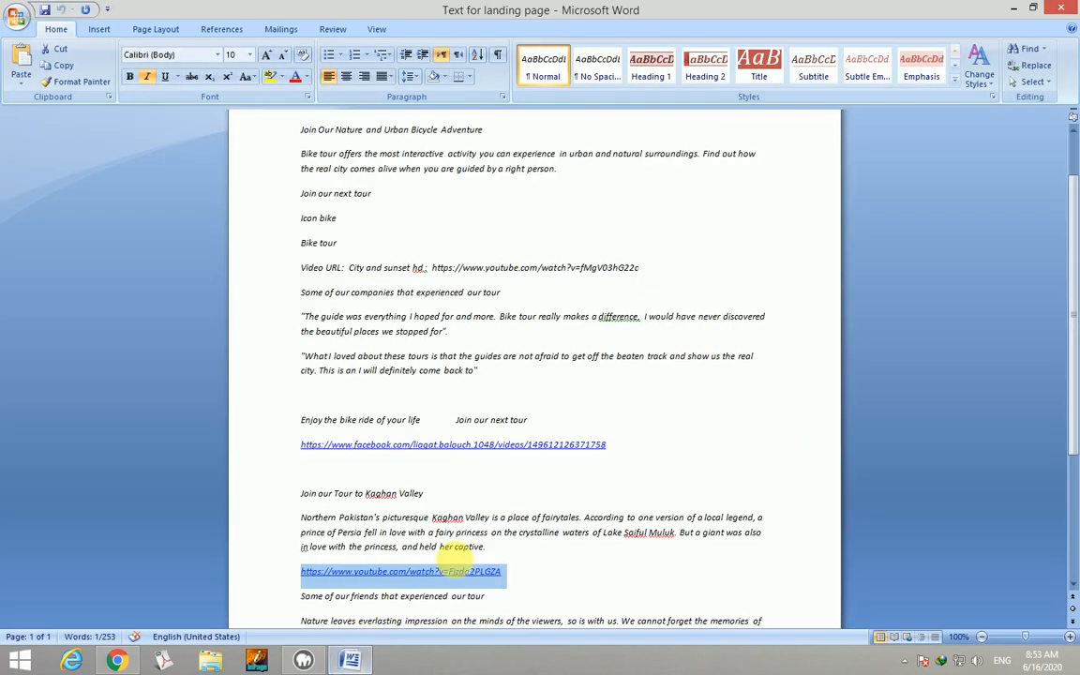
scroll(464, 563, "down", 3)
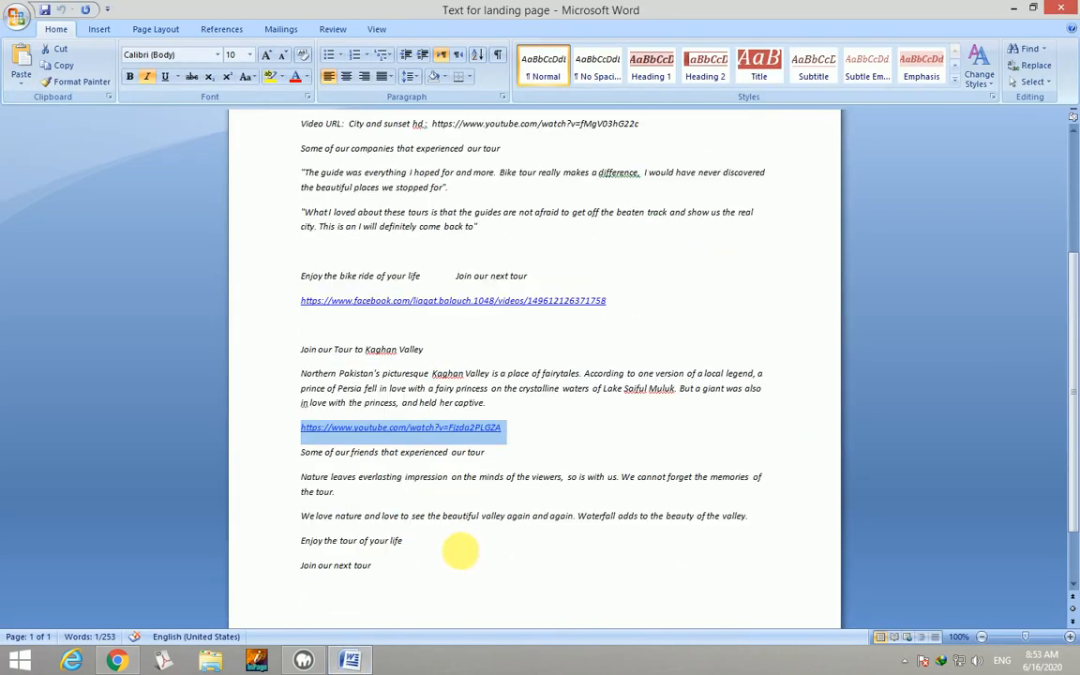
left_click_drag(345, 493, 293, 478)
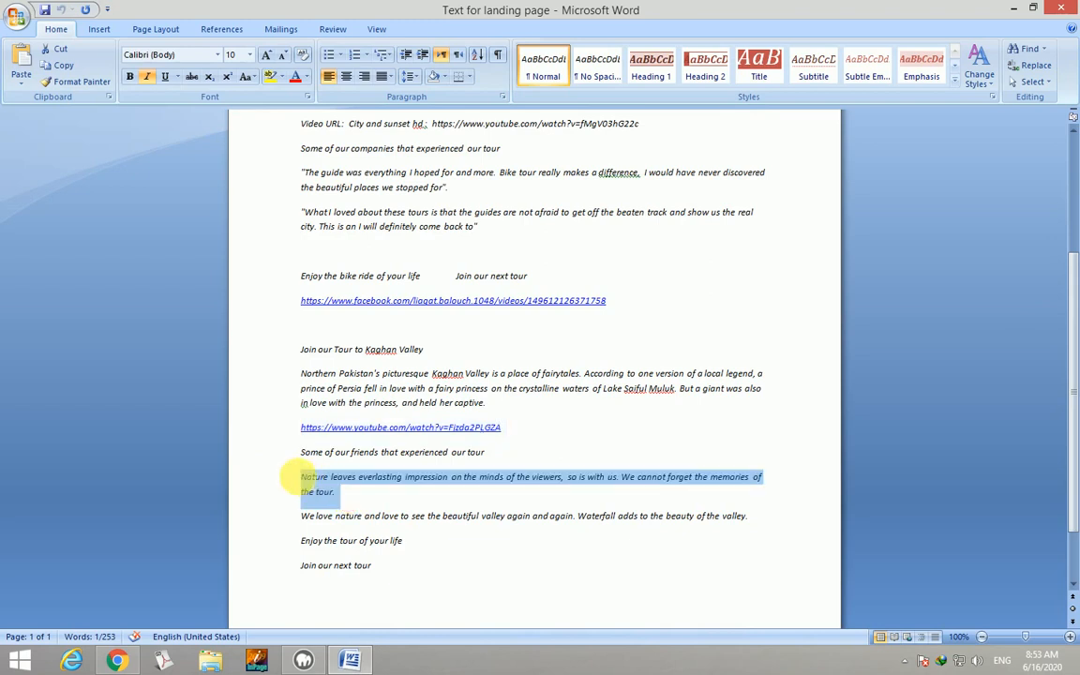
right_click(308, 477)
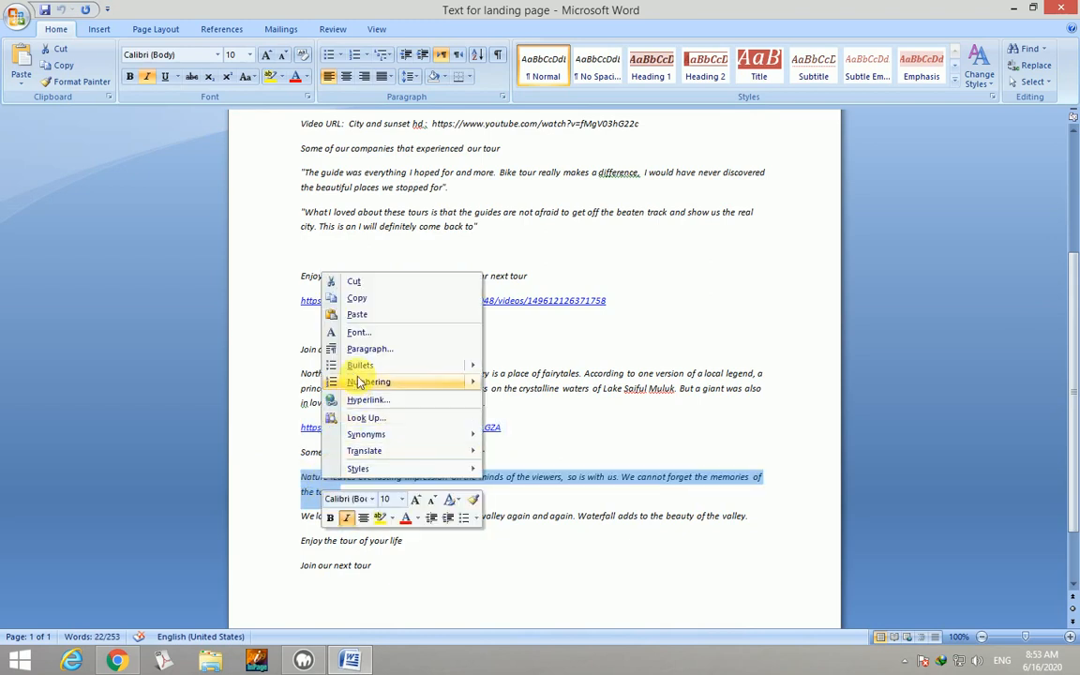
left_click(358, 298)
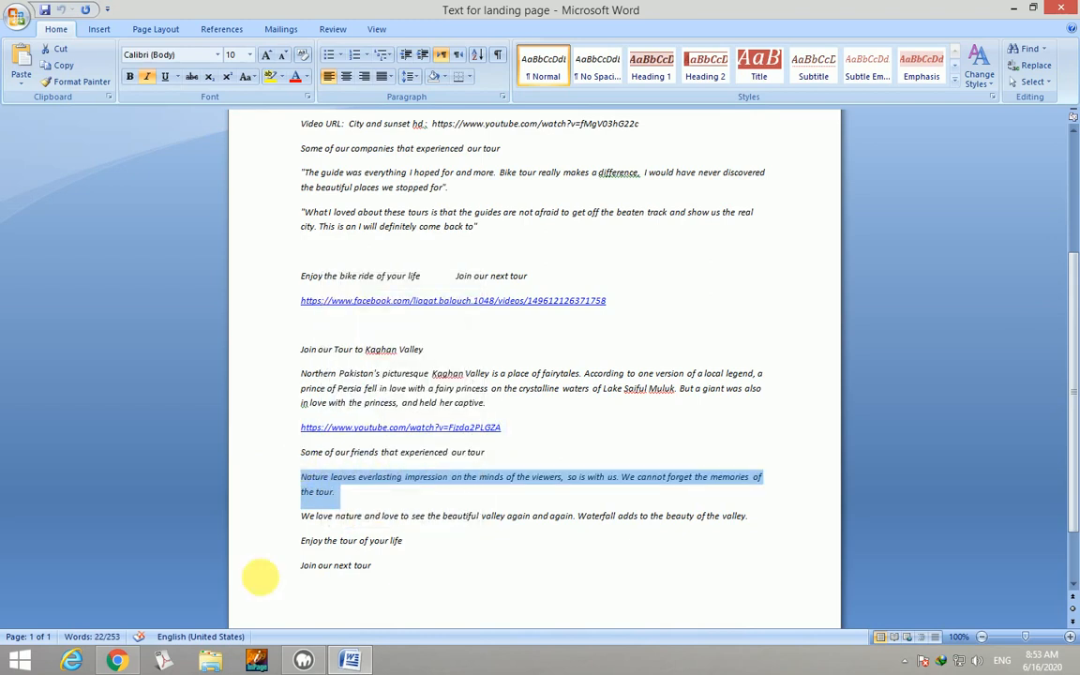
left_click(115, 661)
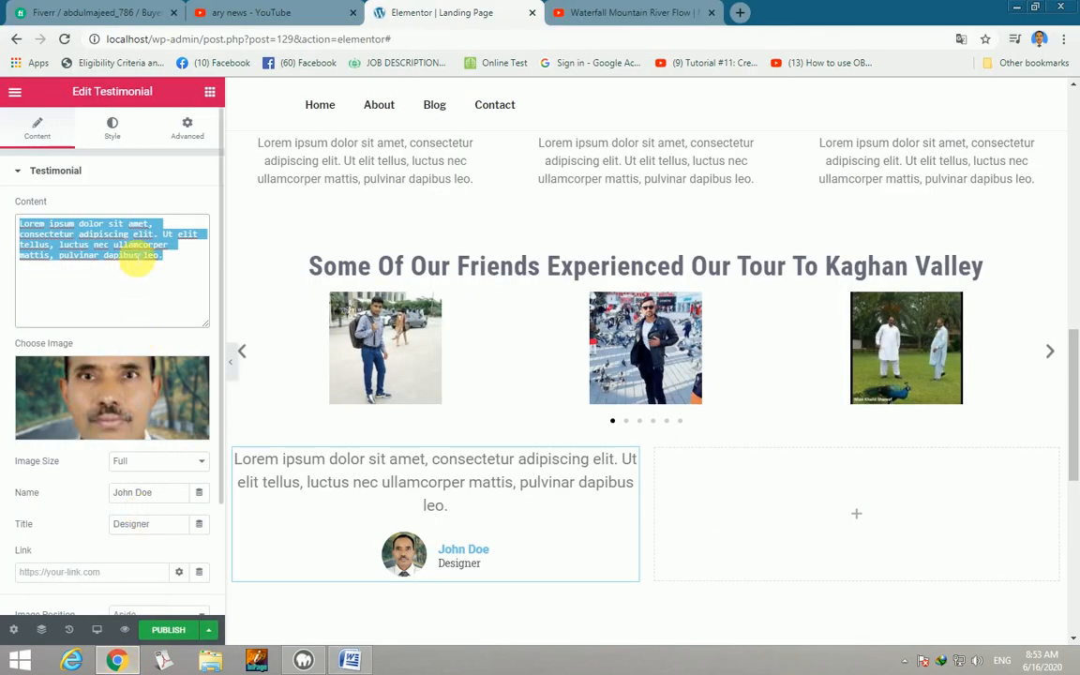
Paste the 'Nature leaves everlasting impression' quote into Content and set Alignment to Left.
key("ctrl+v")
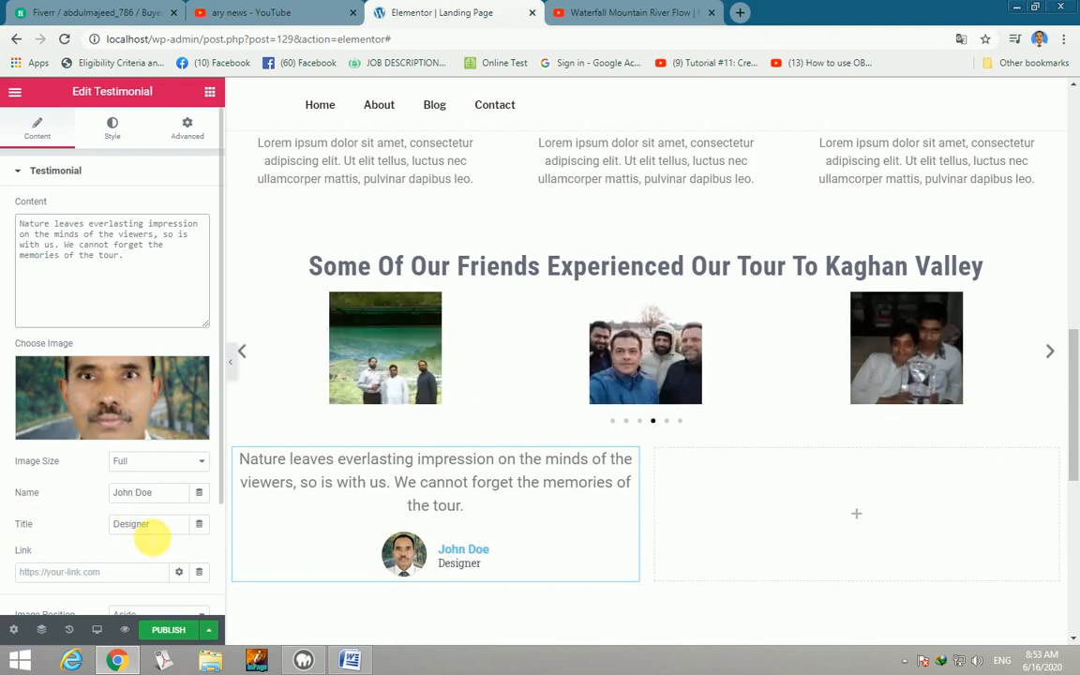
scroll(147, 535, "down", 3)
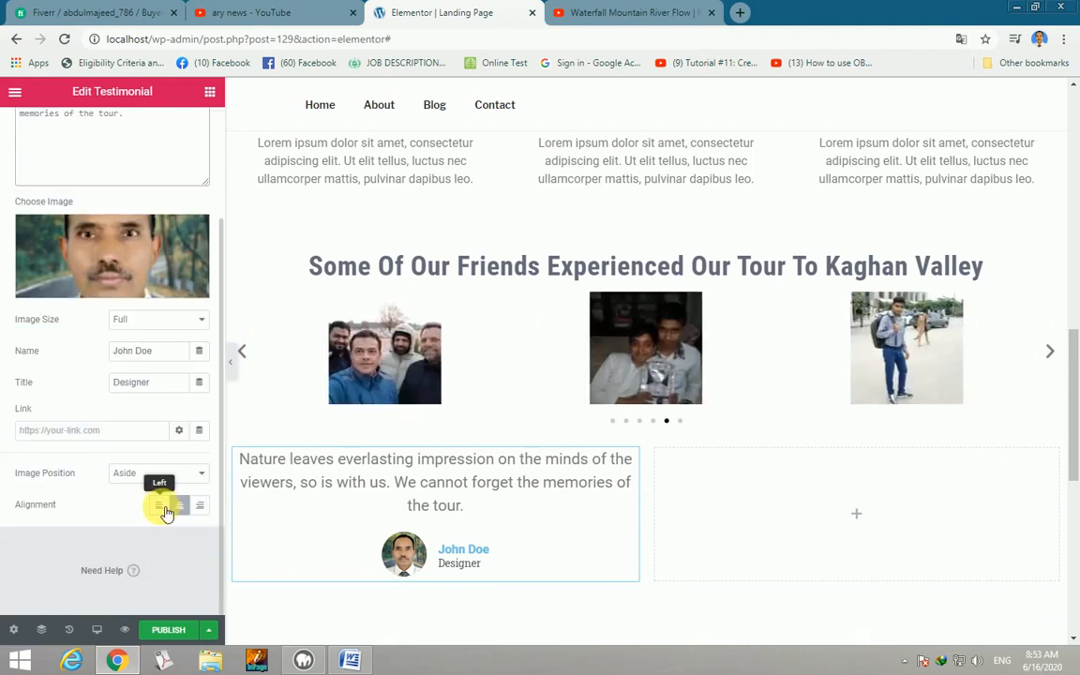
left_click(165, 510)
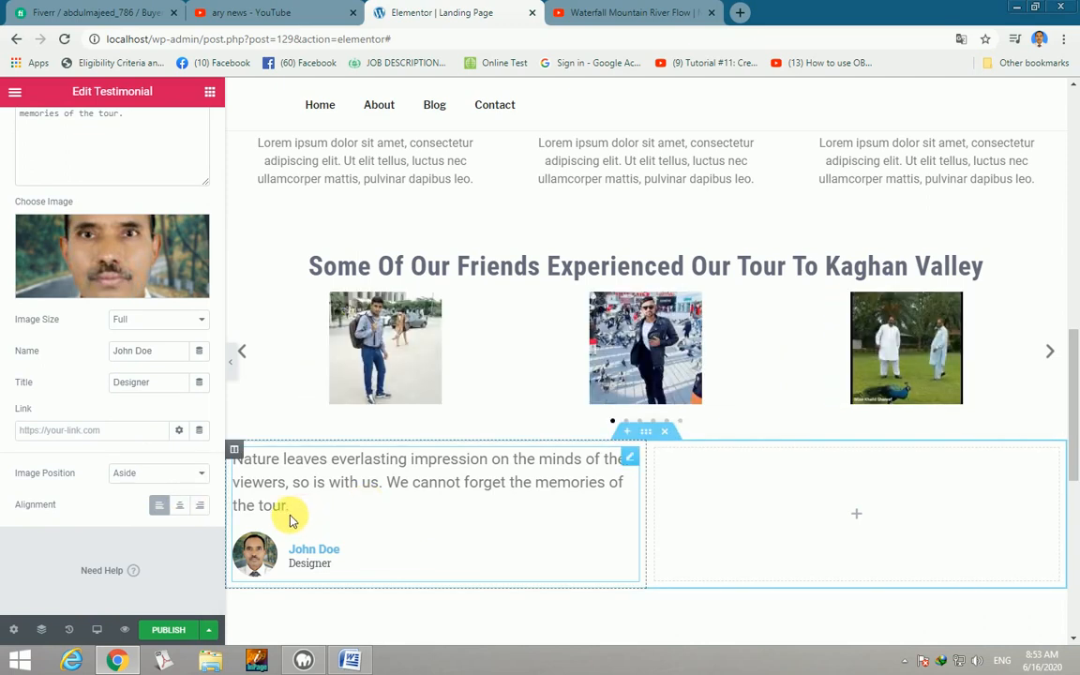
Copy the testimonial widget and paste it into the empty right column.
left_click_drag(277, 506, 233, 459)
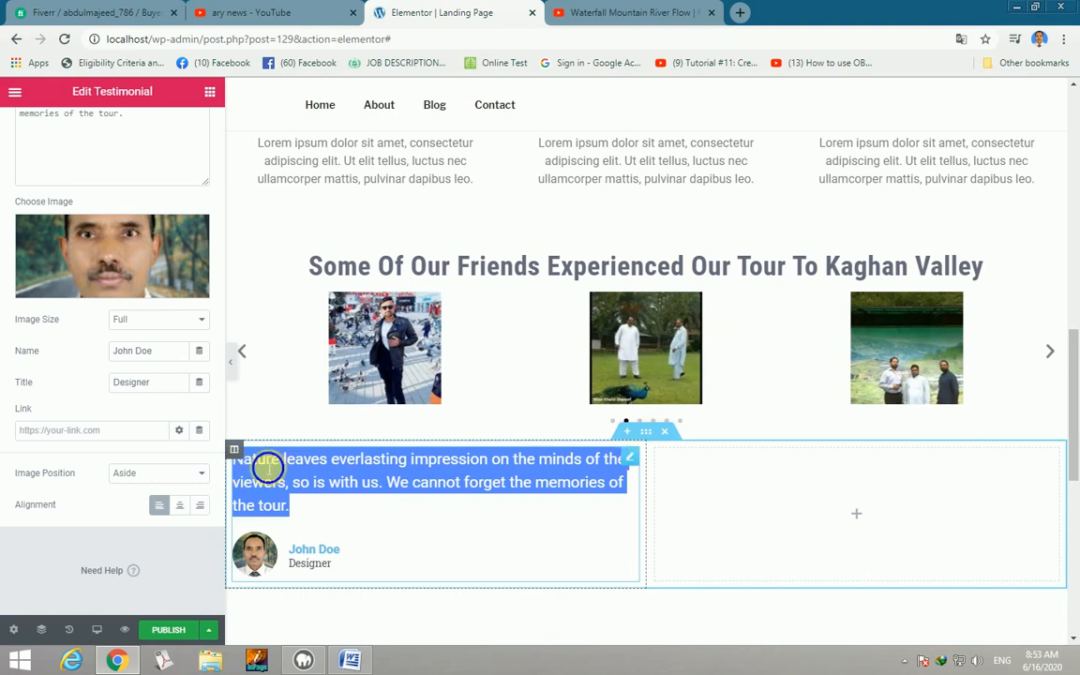
right_click(267, 466)
left_click(295, 477)
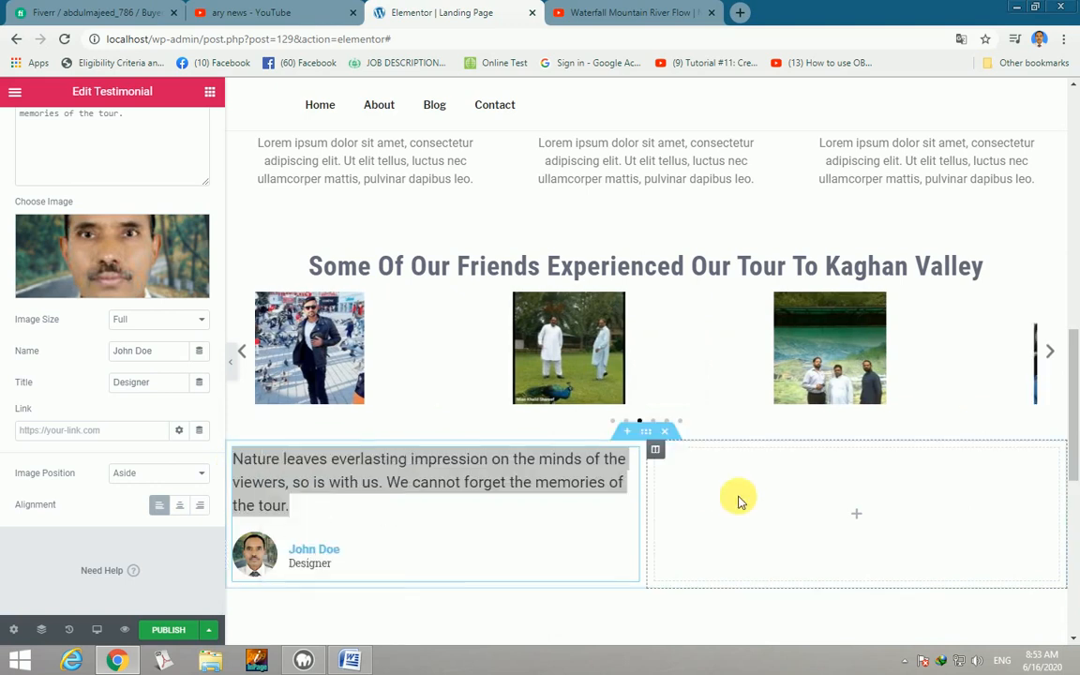
right_click(752, 503)
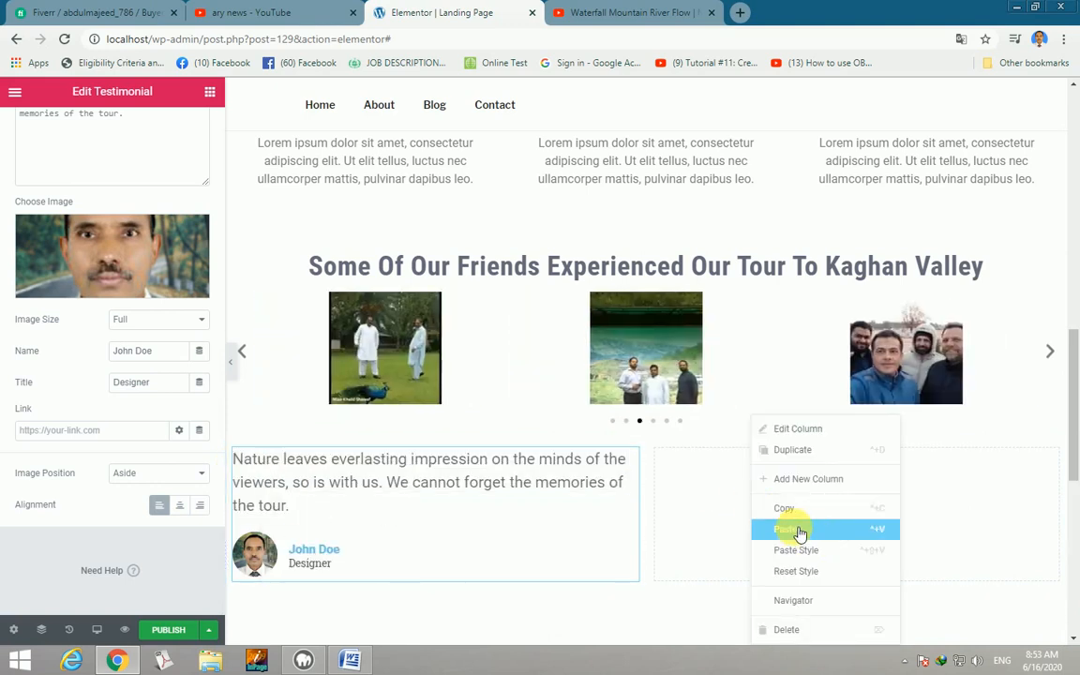
left_click(786, 529)
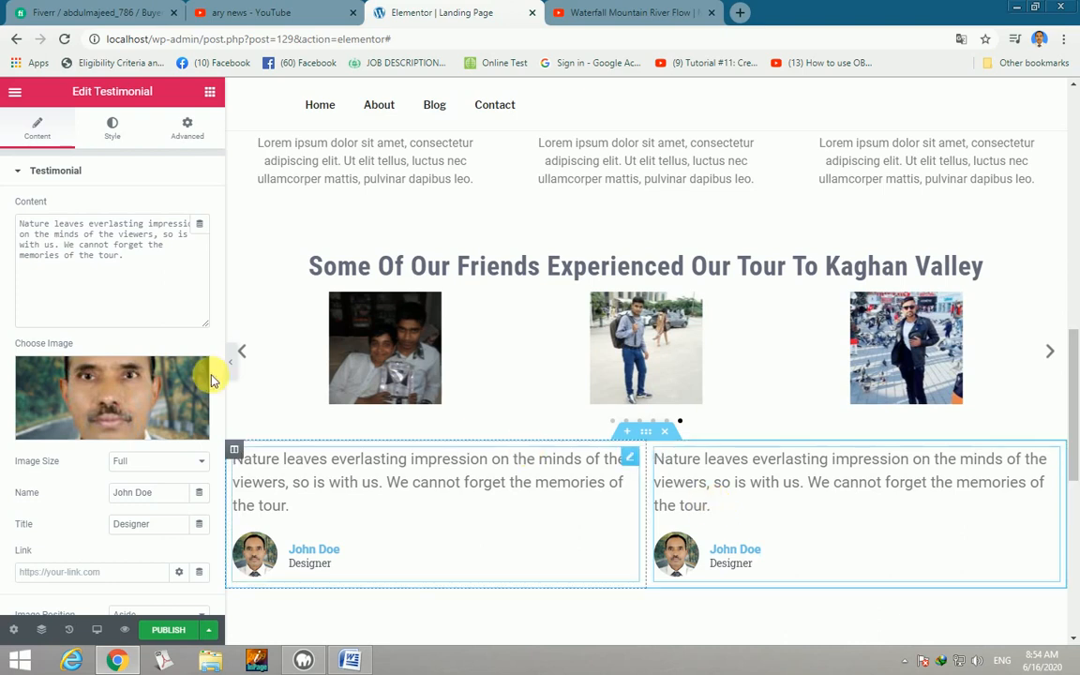
Select the copied testimonial's quote text in its Content box.
left_click(212, 92)
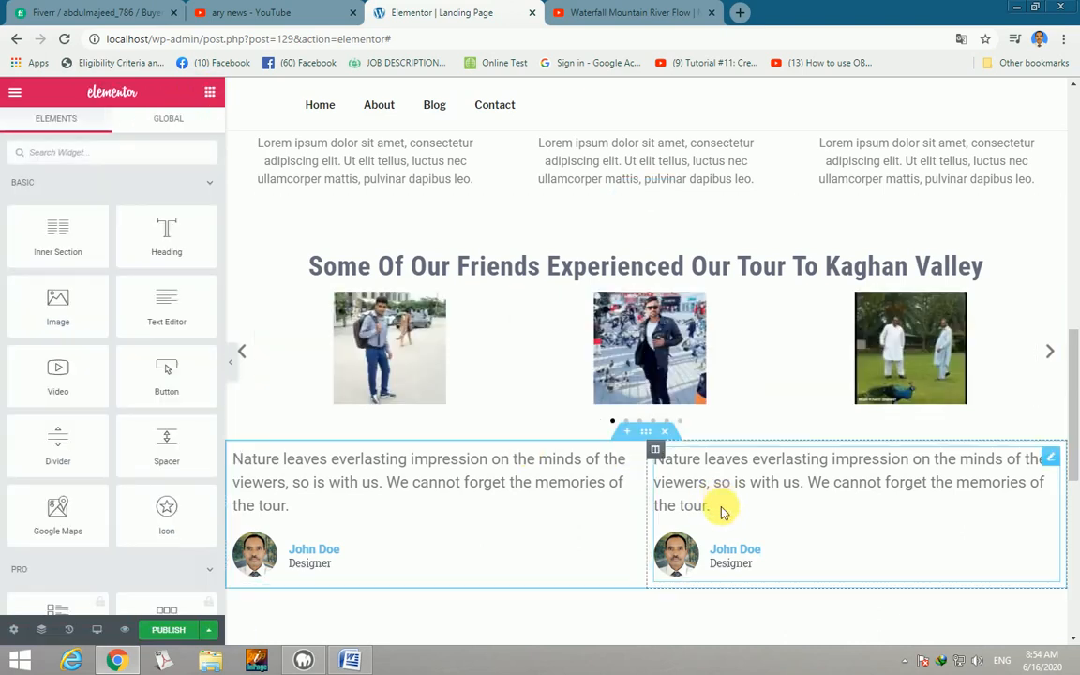
left_click(722, 511)
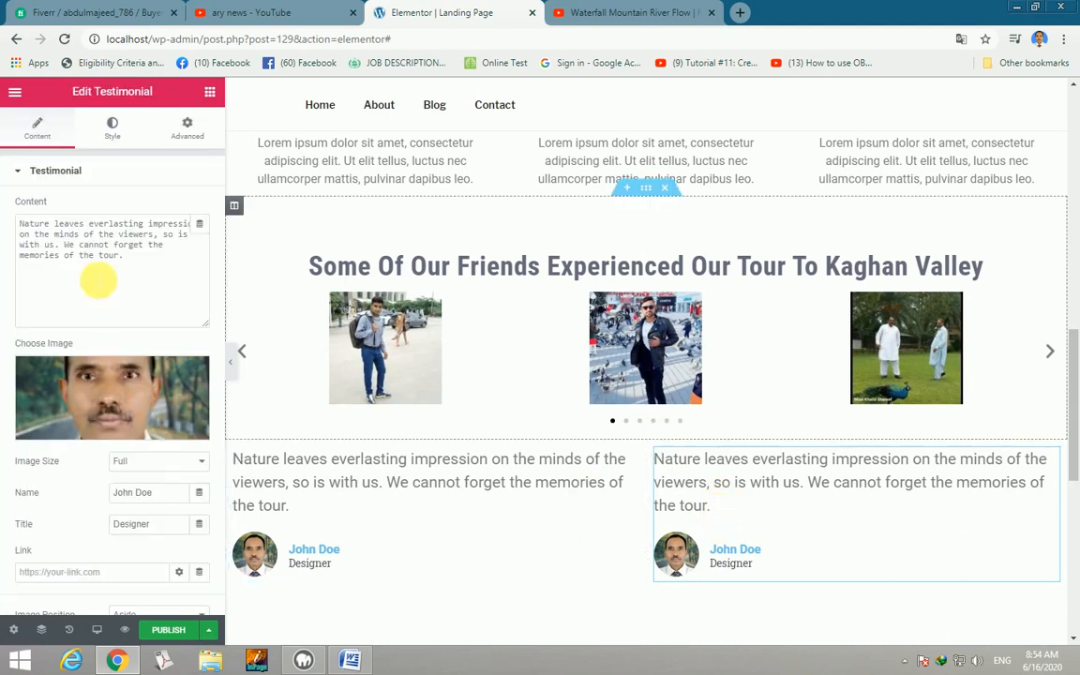
left_click_drag(125, 255, 18, 226)
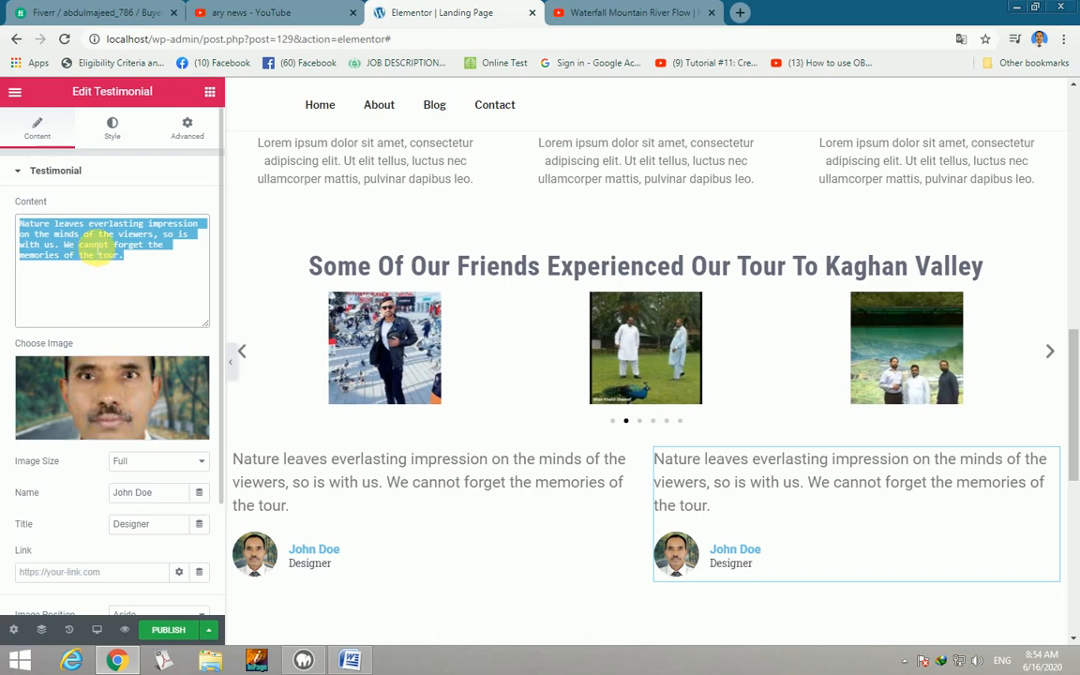
right_click(96, 246)
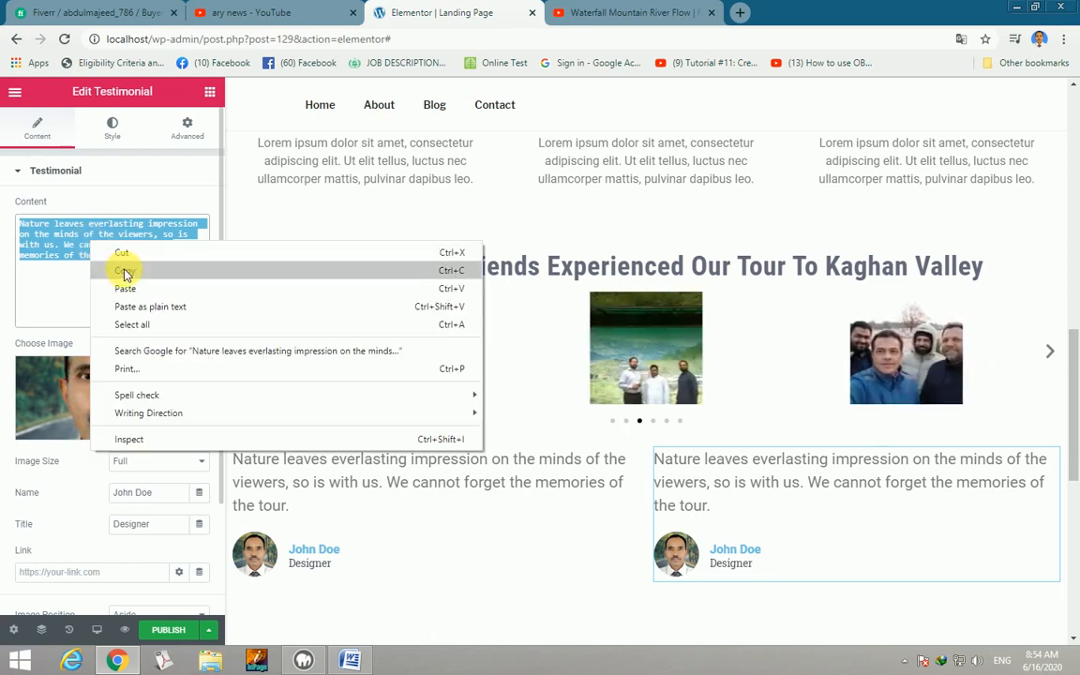
Copy the 'We love nature and love to see the beautiful valley…' line from Word and return to Chrome.
left_click(352, 662)
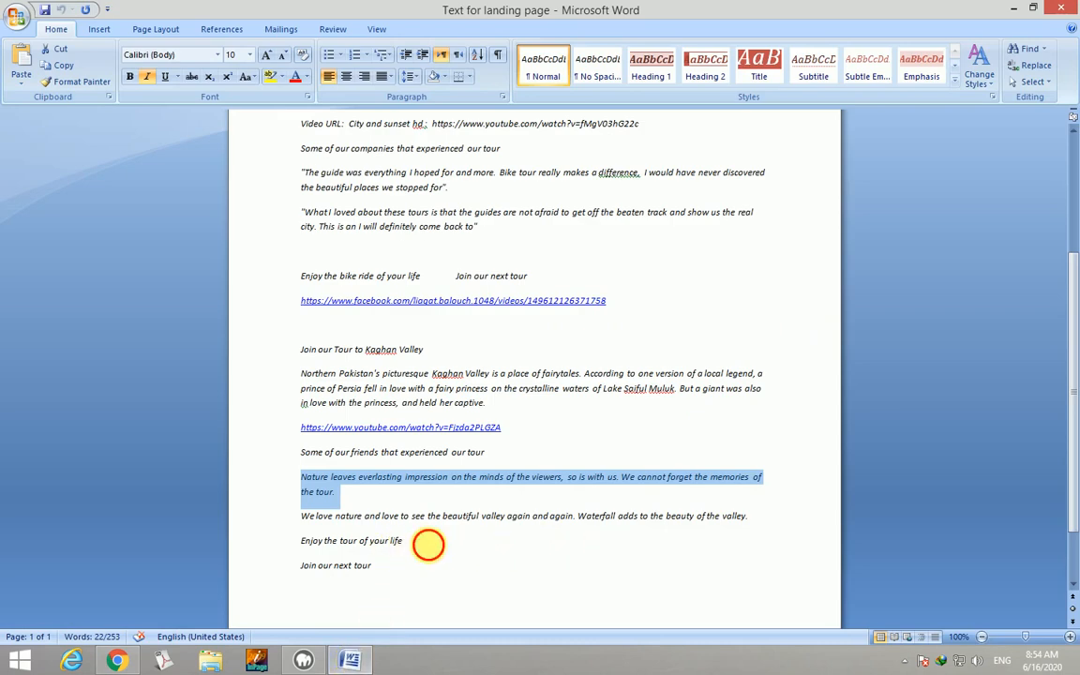
left_click_drag(427, 545, 329, 517)
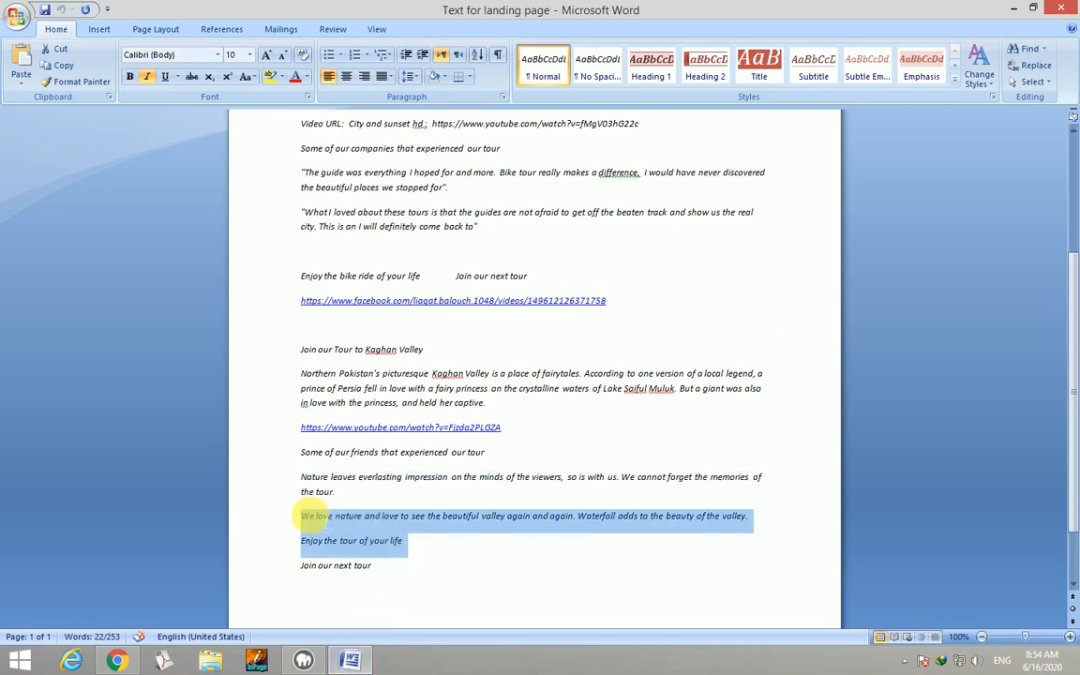
left_click(723, 514)
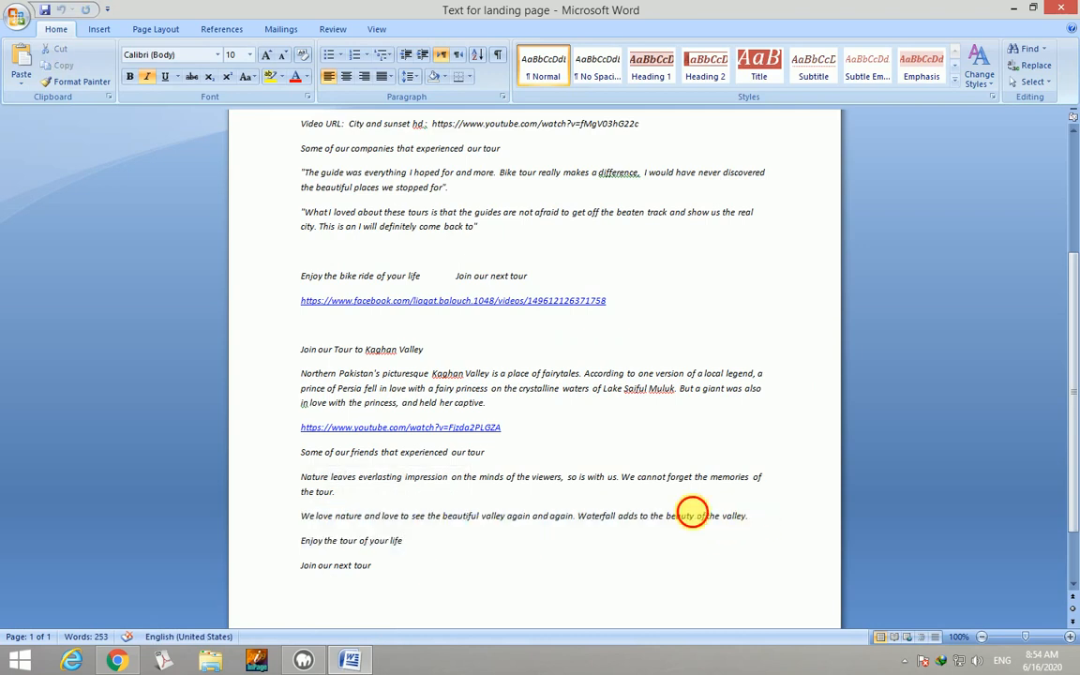
left_click_drag(749, 515, 336, 520)
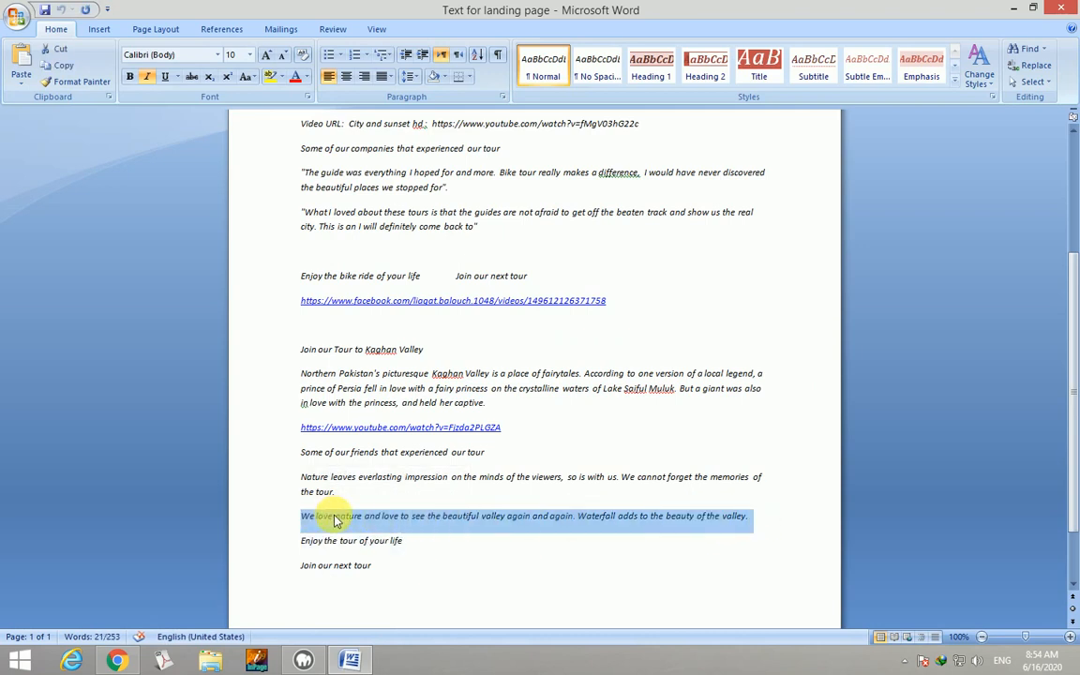
right_click(333, 525)
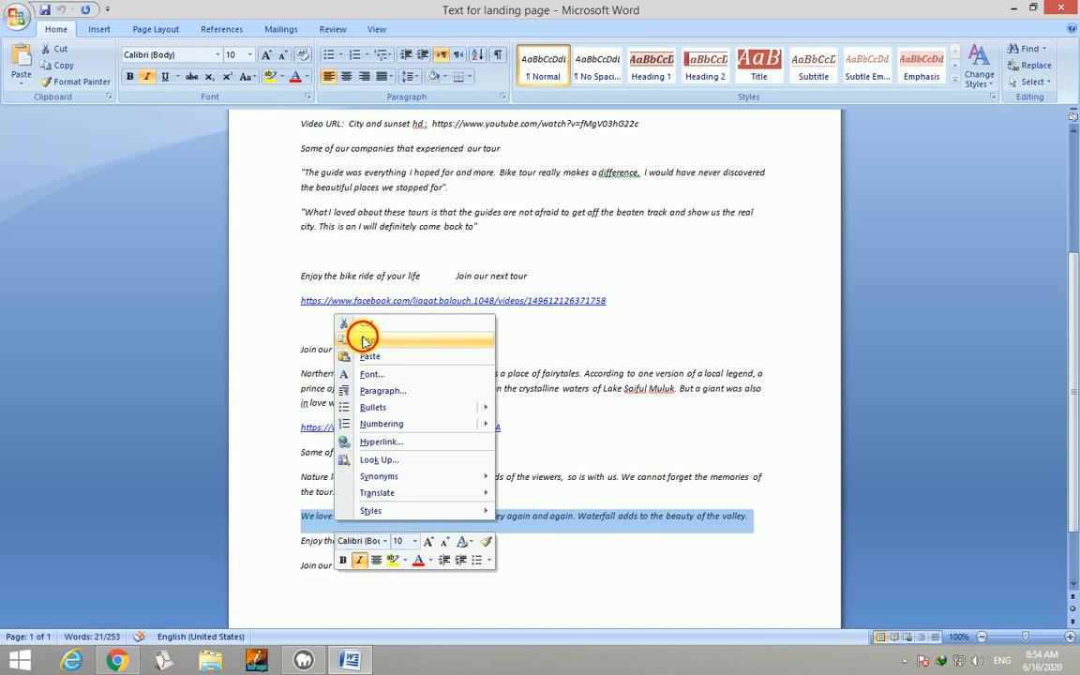
left_click(365, 339)
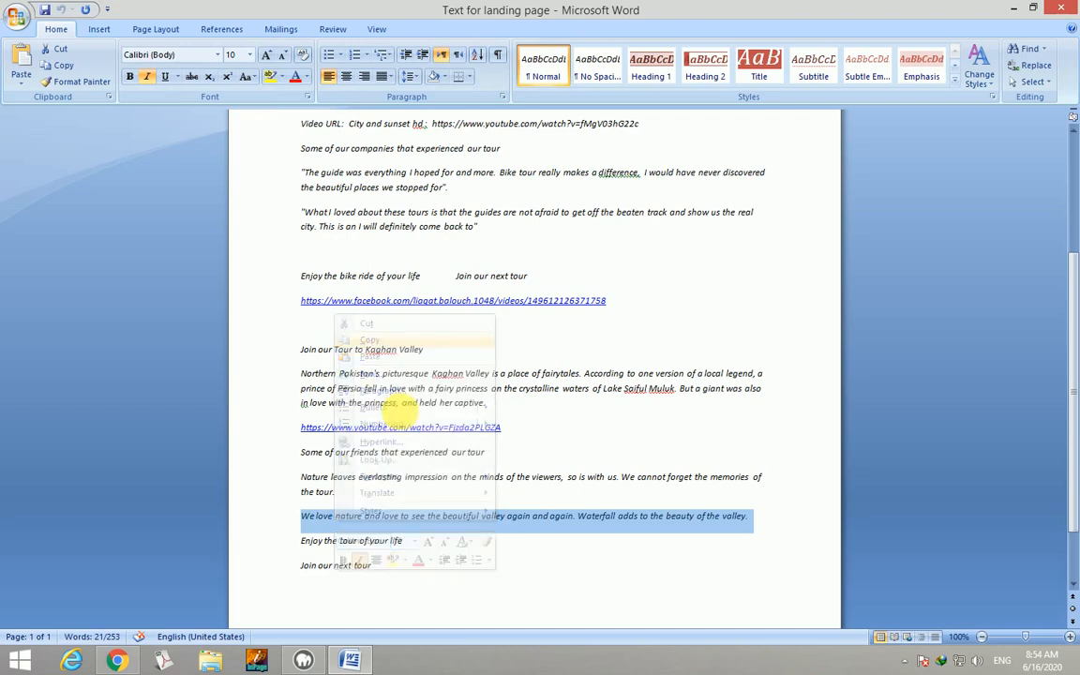
left_click(118, 662)
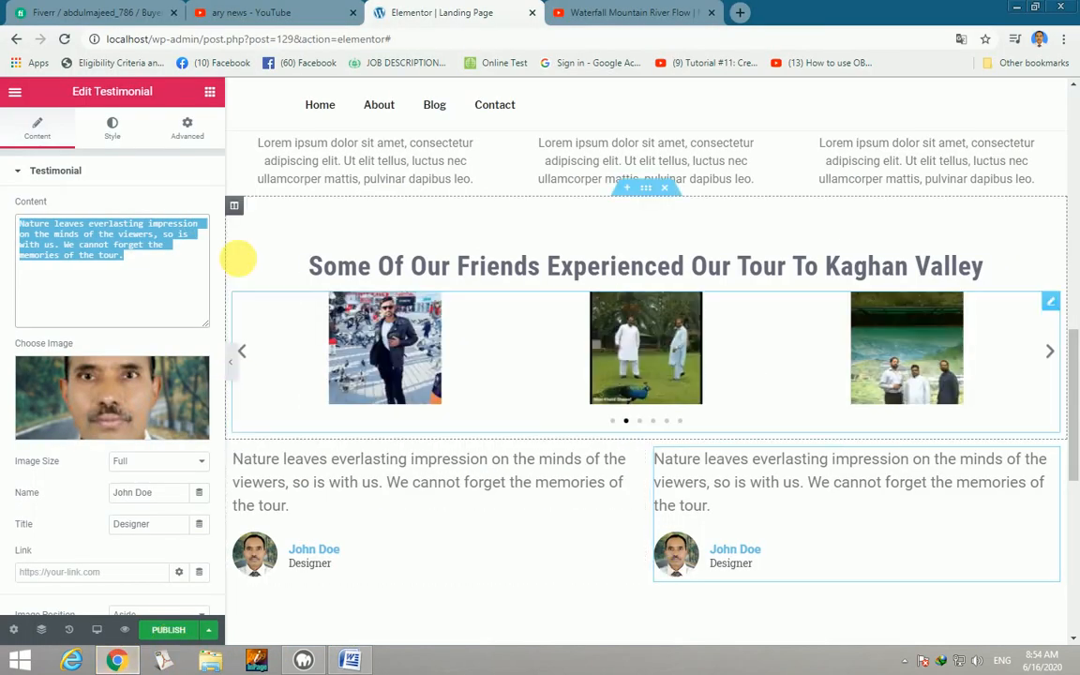
Paste the 'We love nature…' quote, enter the two reviewers' names, and set Title to Website Designer.
key("ctrl+v")
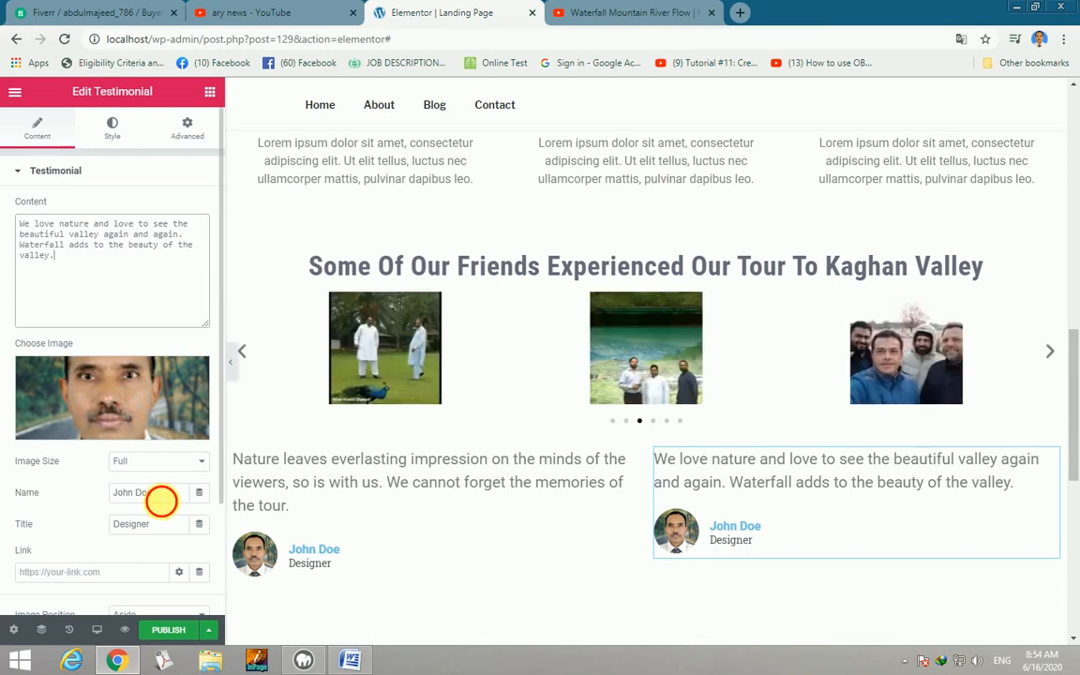
left_click_drag(161, 502, 122, 494)
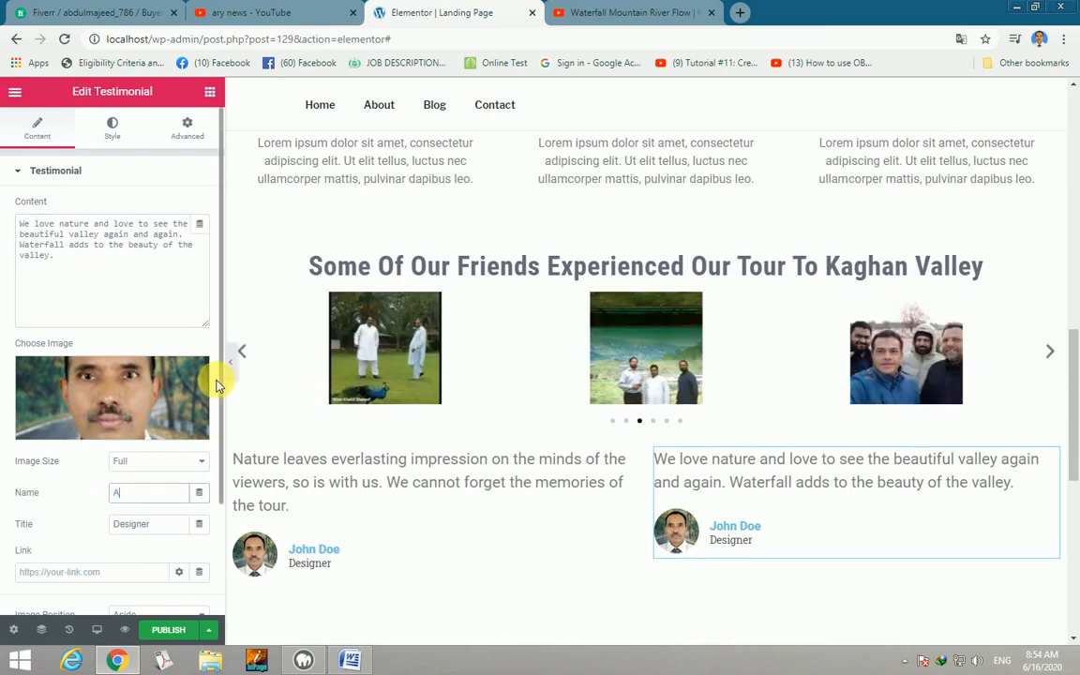
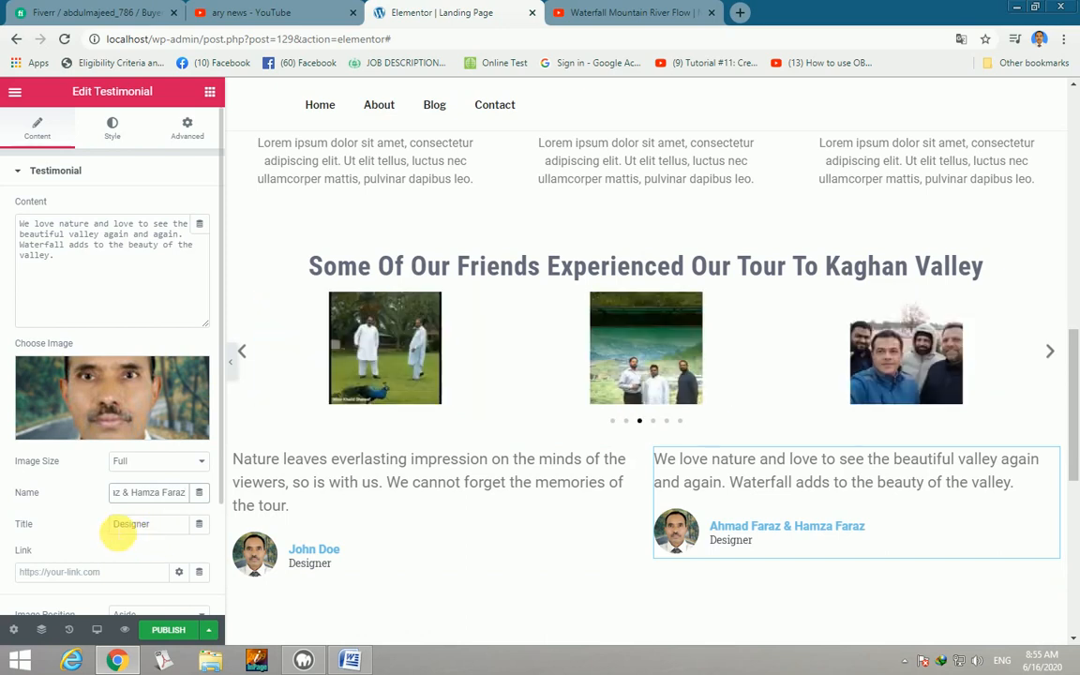
left_click(120, 530)
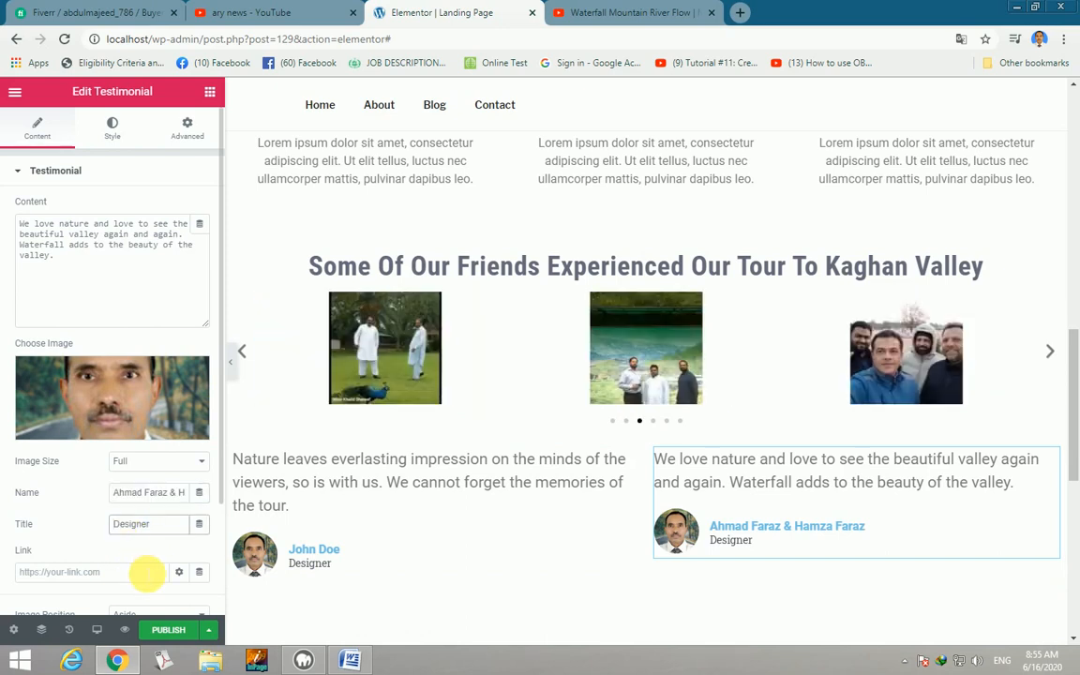
type("We")
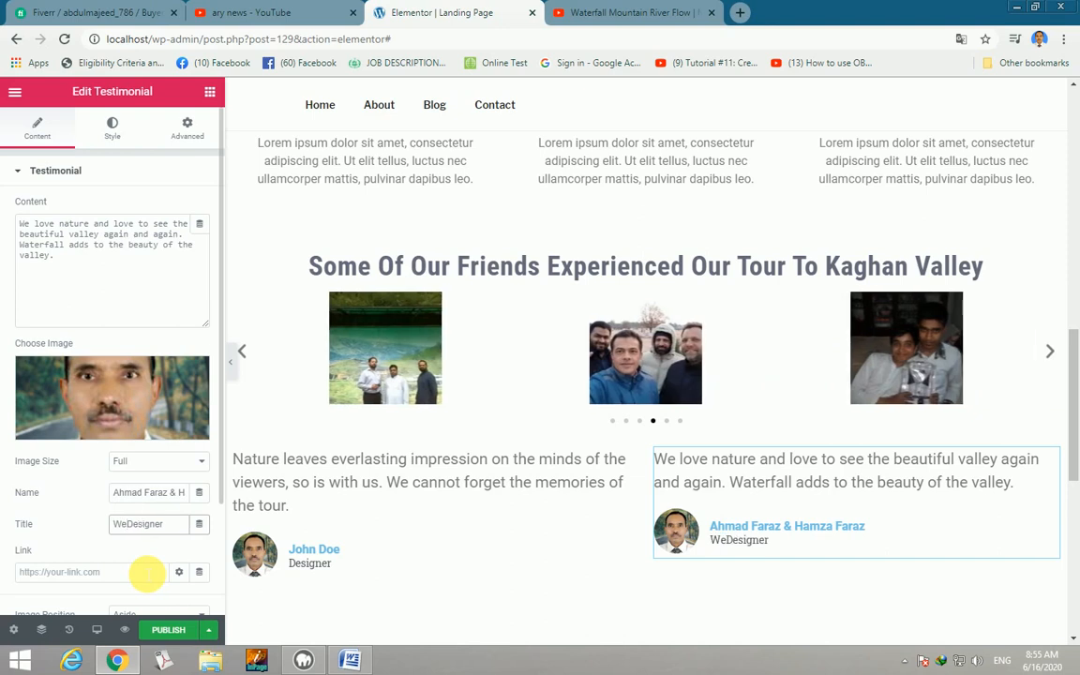
type("bsite")
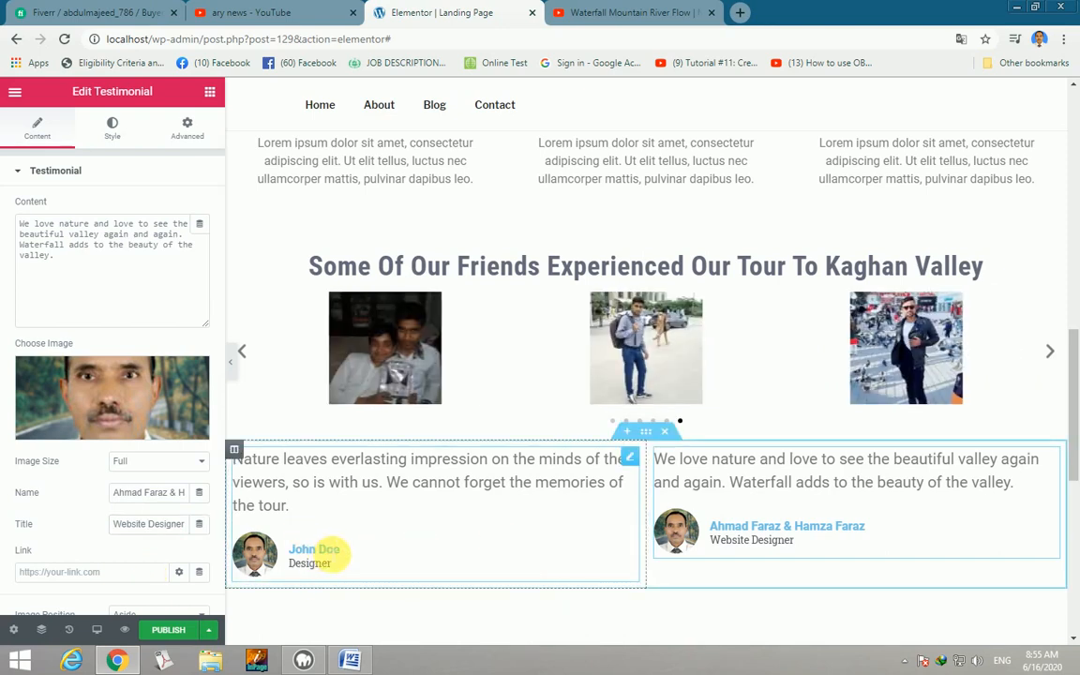
left_click(315, 553)
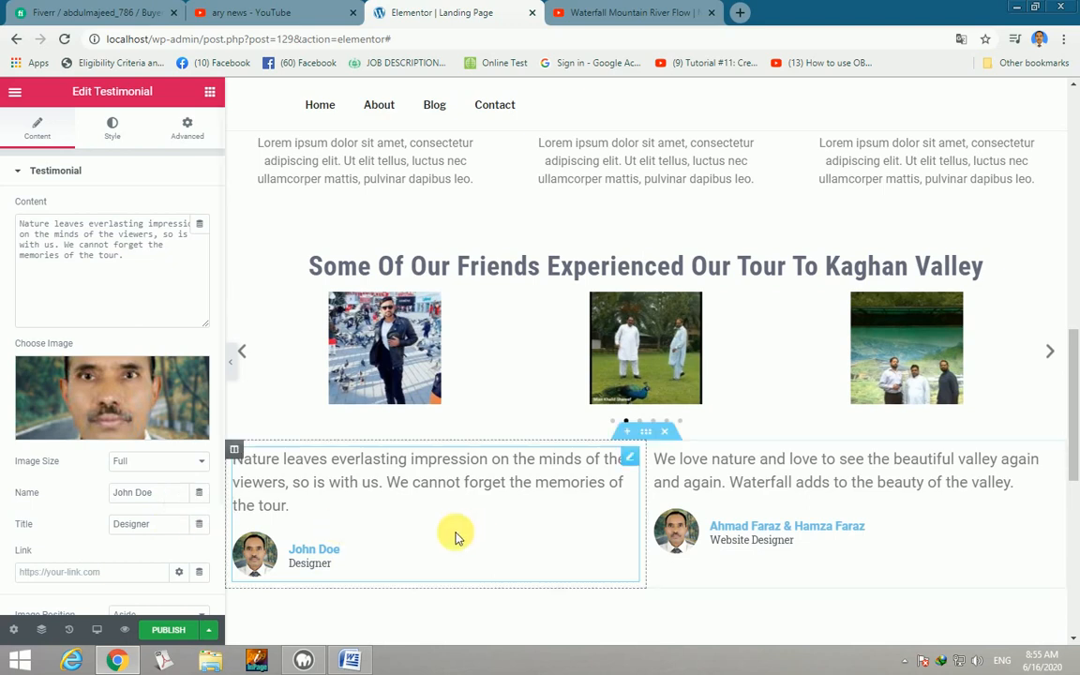
Set the second testimonial's image to CYMERA_20160326_064036.jpg, the two-boys photo.
left_click(677, 544)
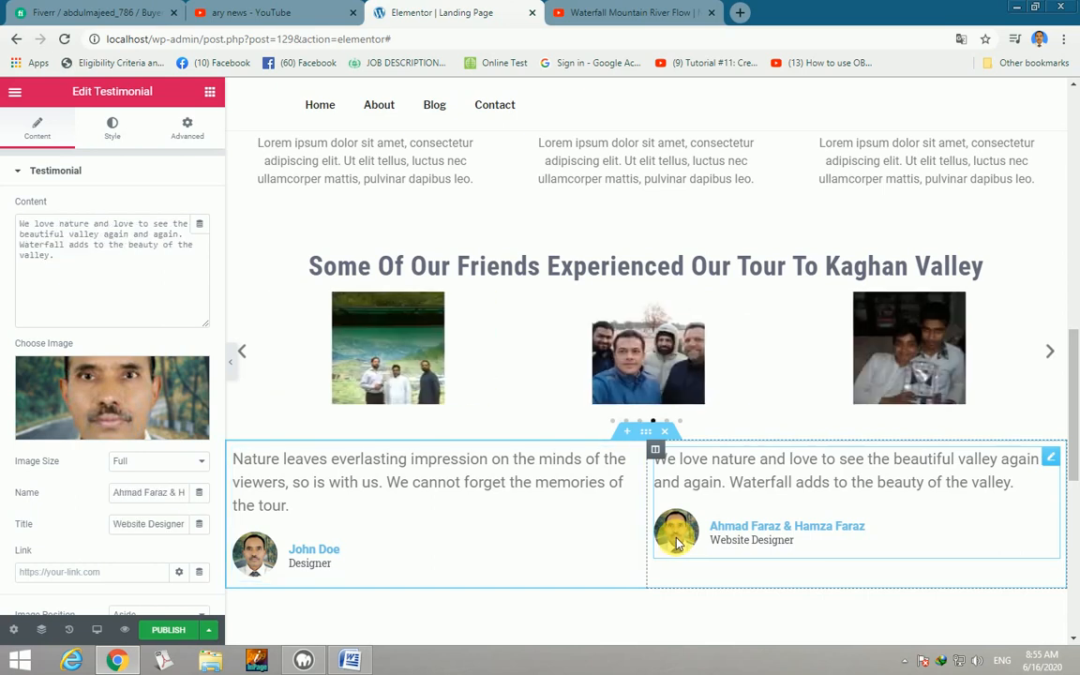
left_click(144, 413)
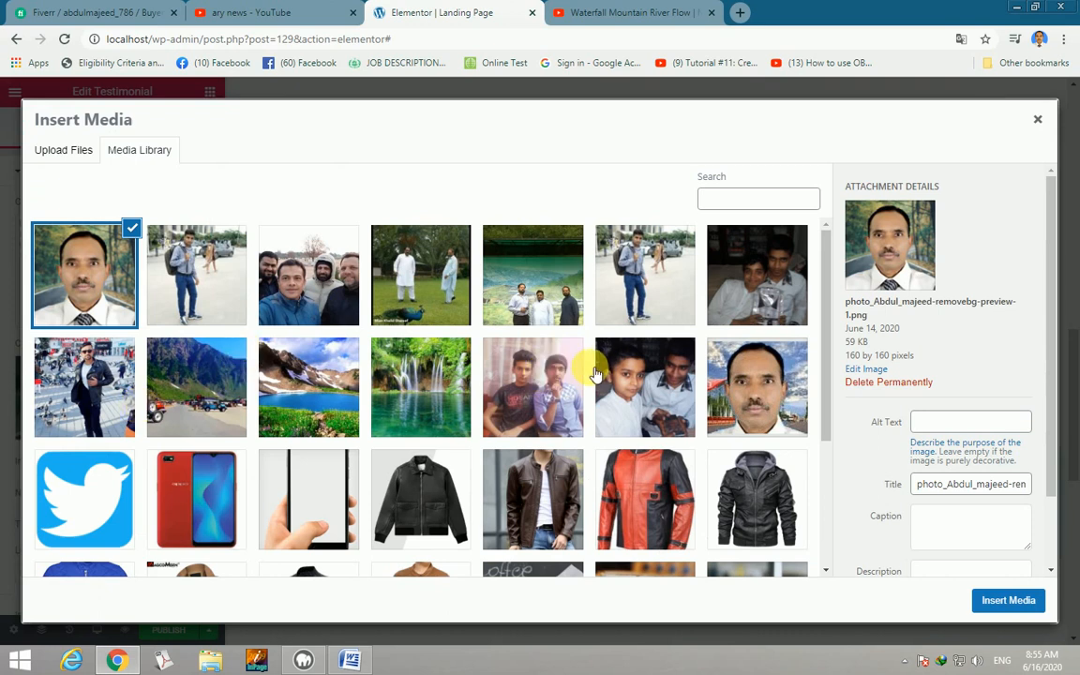
scroll(591, 370, "down", 3)
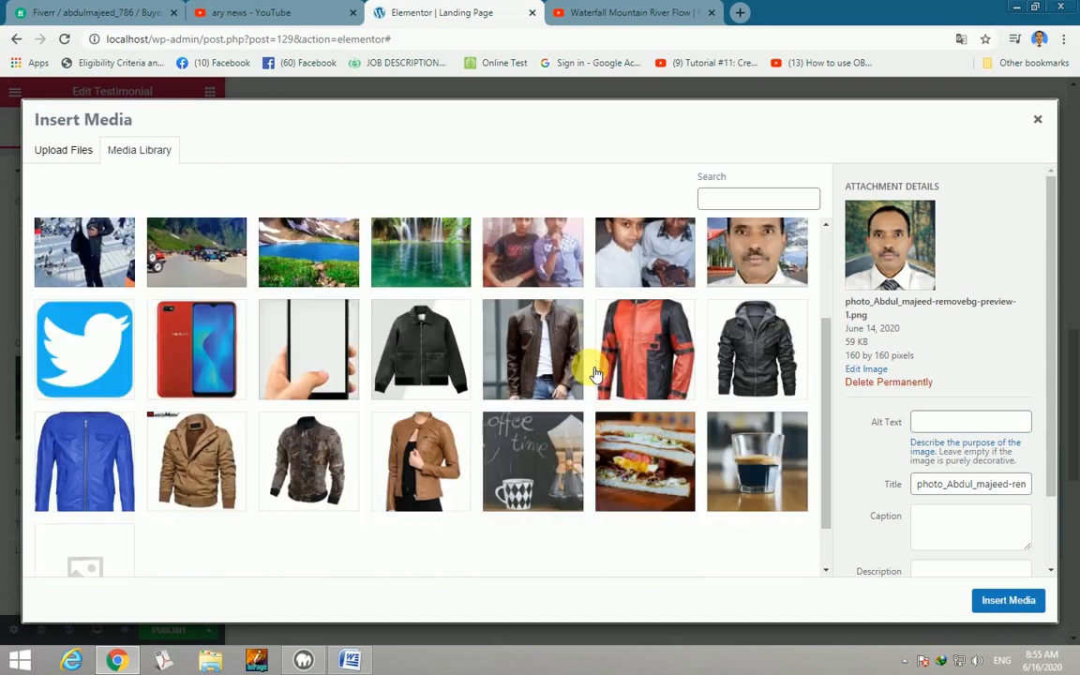
scroll(494, 402, "up", 3)
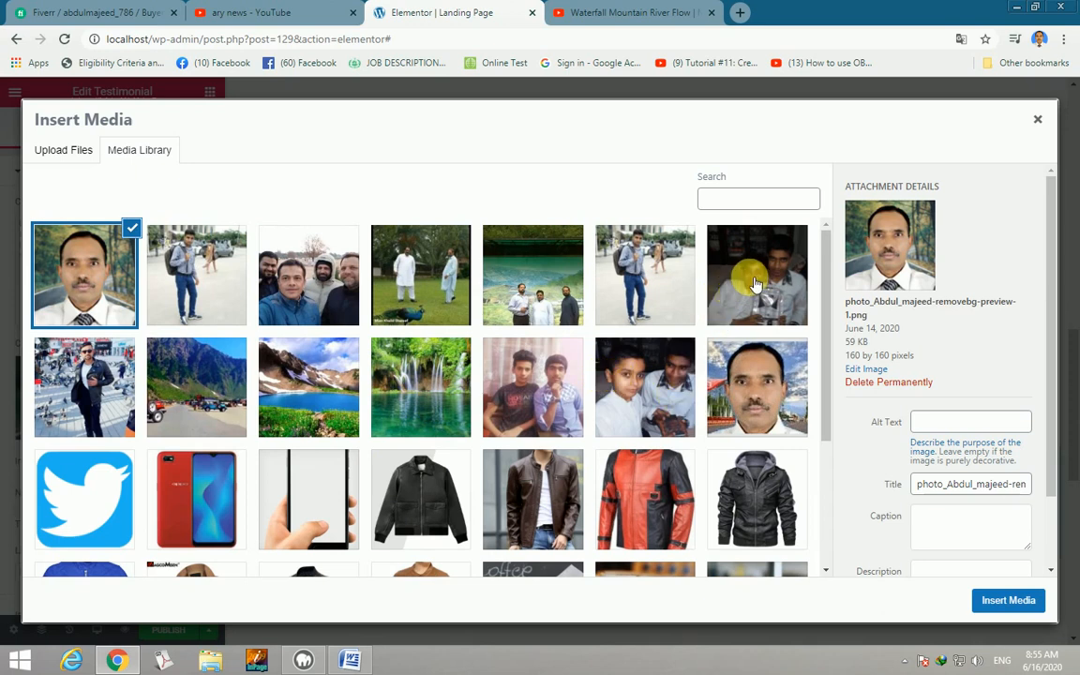
left_click(636, 383)
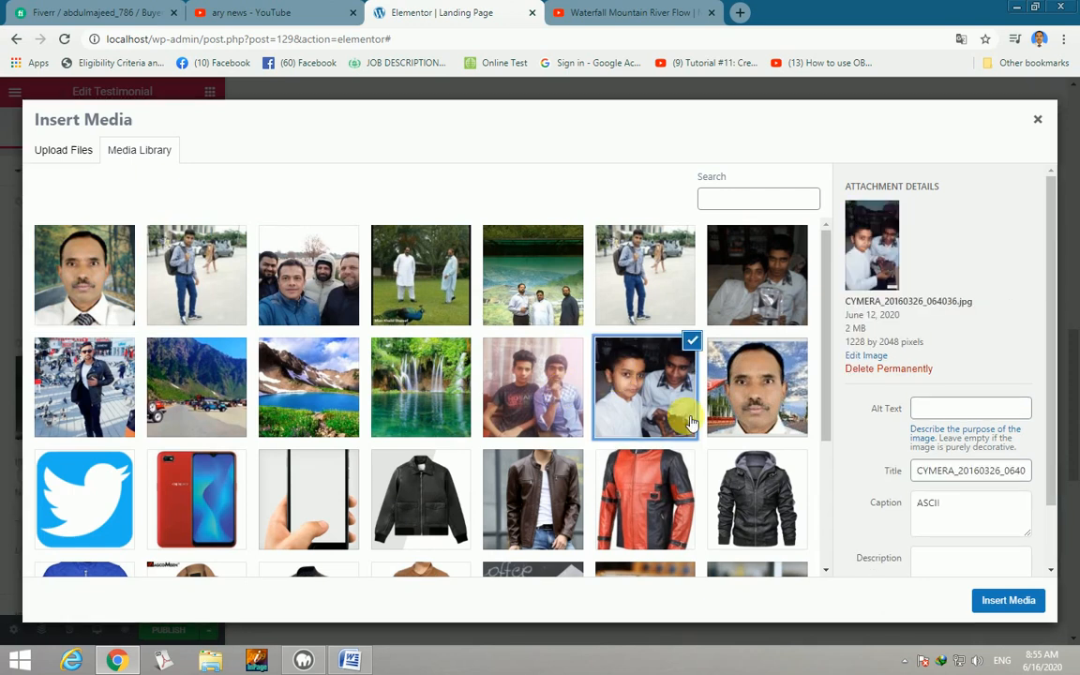
left_click(1009, 602)
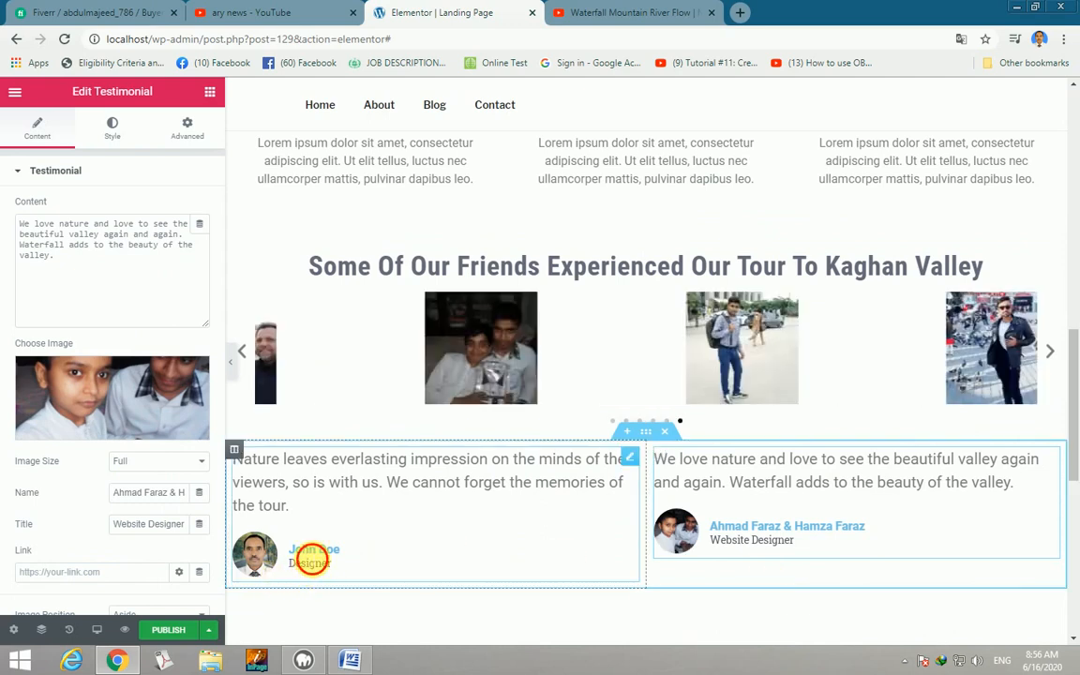
Retype the first testimonial's author name and set both titles to 'Website Designer & Developer'.
left_click(310, 559)
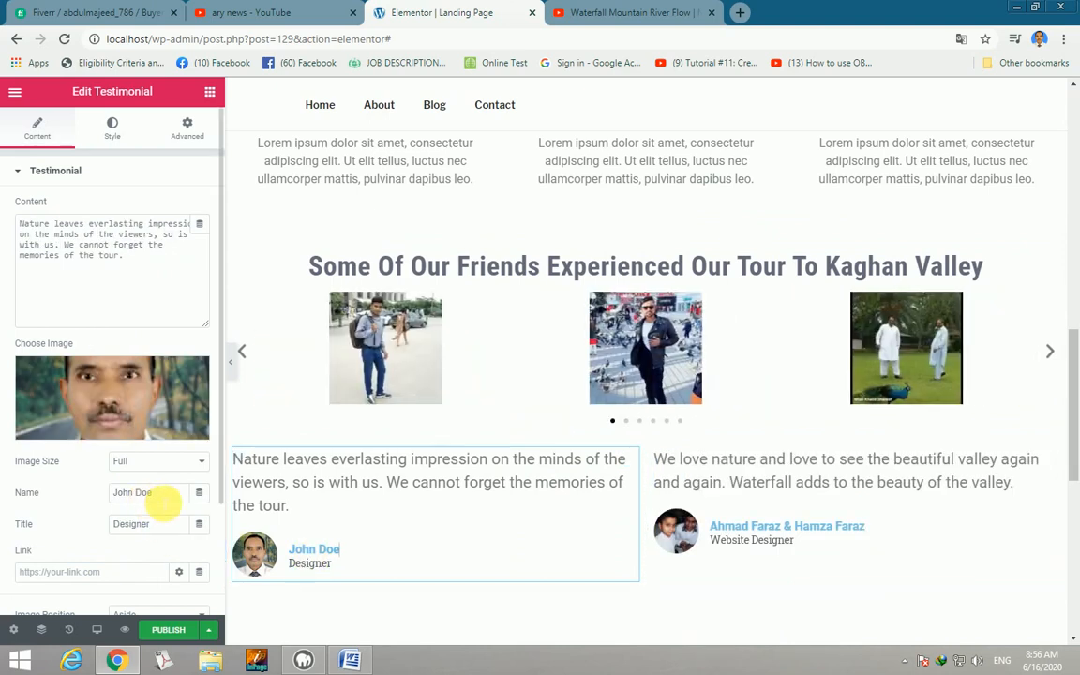
left_click_drag(161, 494, 112, 493)
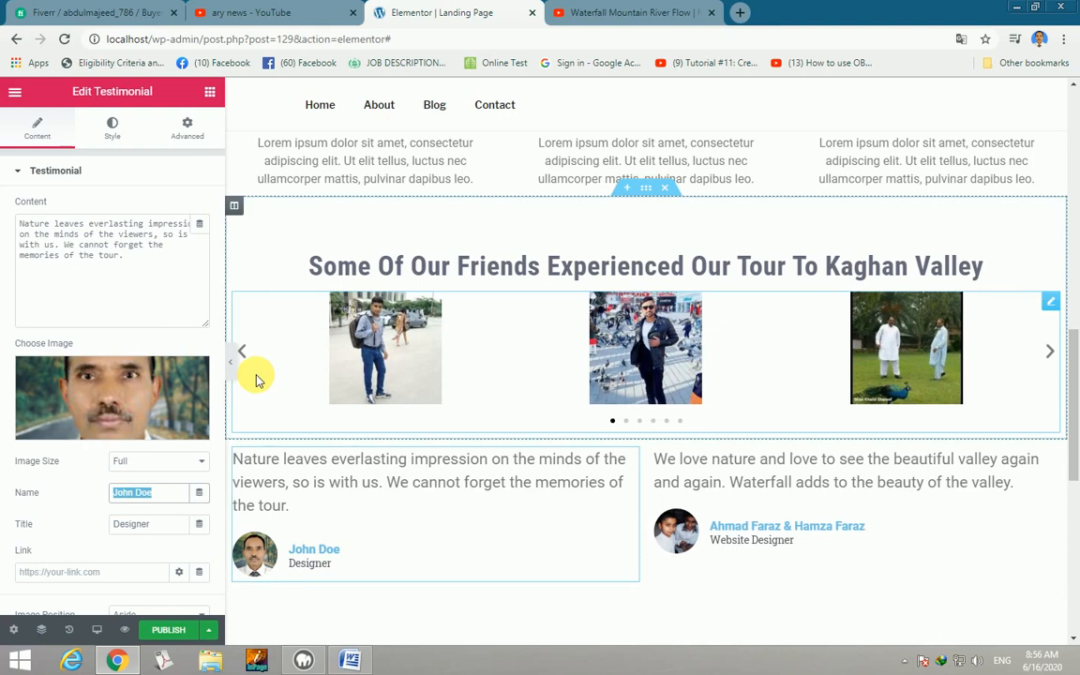
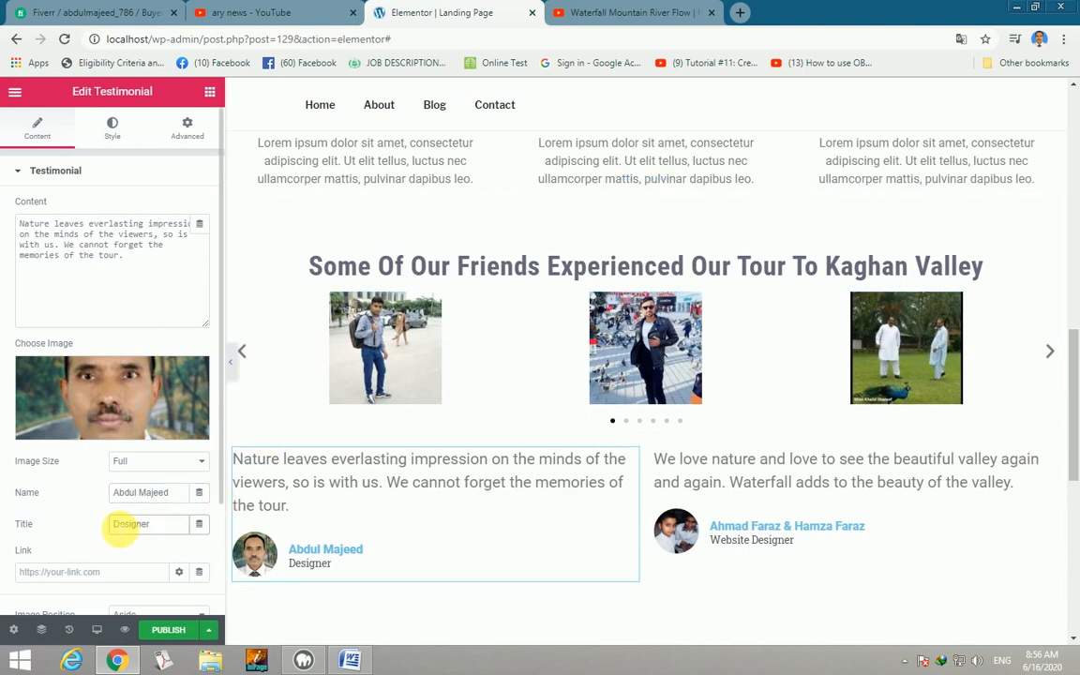
left_click(113, 524)
type("Web")
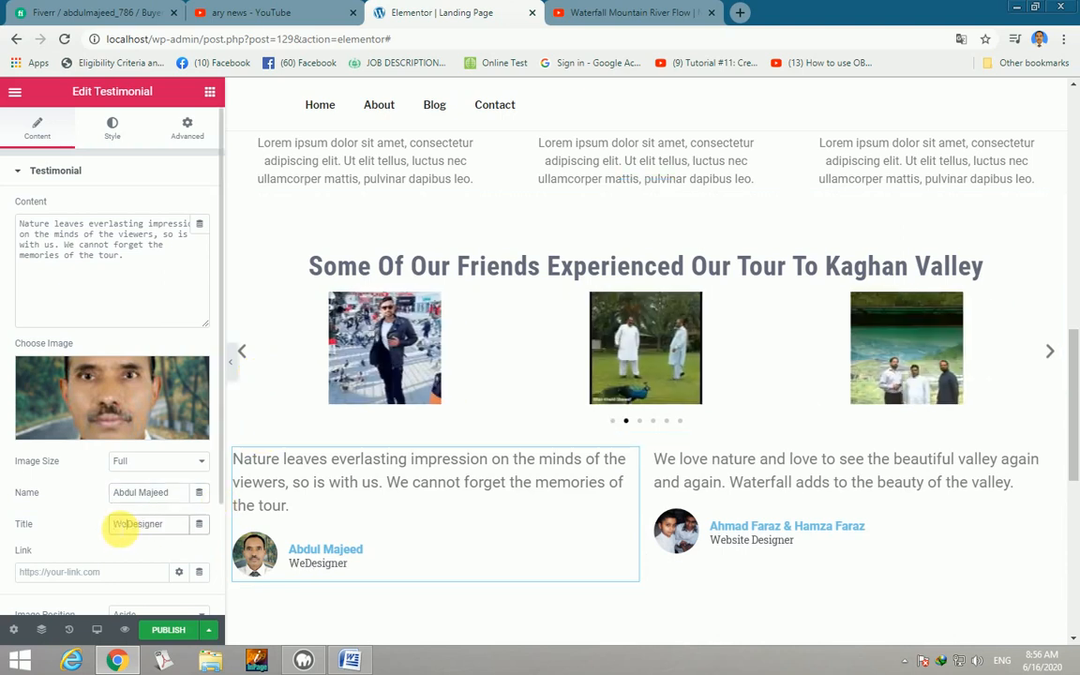
type("site")
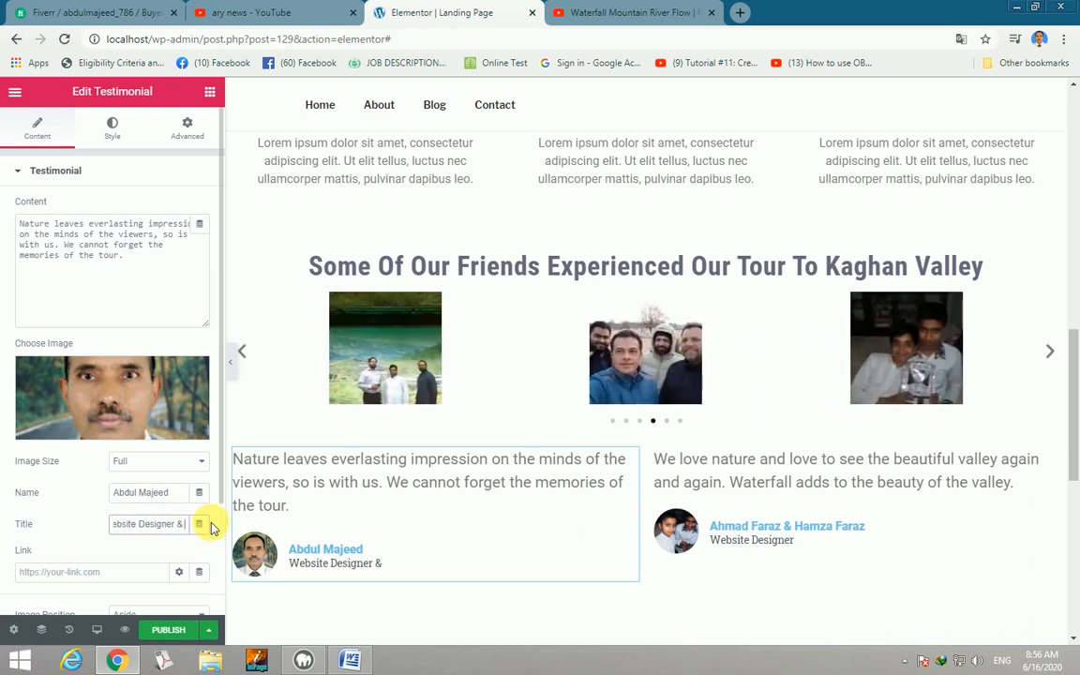
type("Dev")
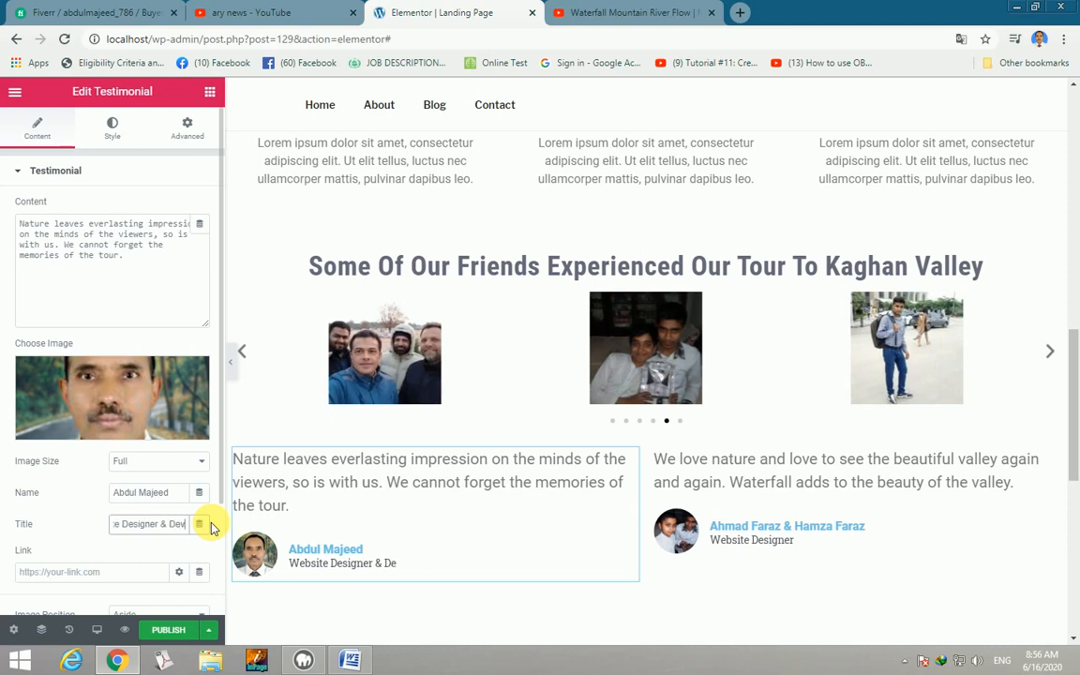
type("elop")
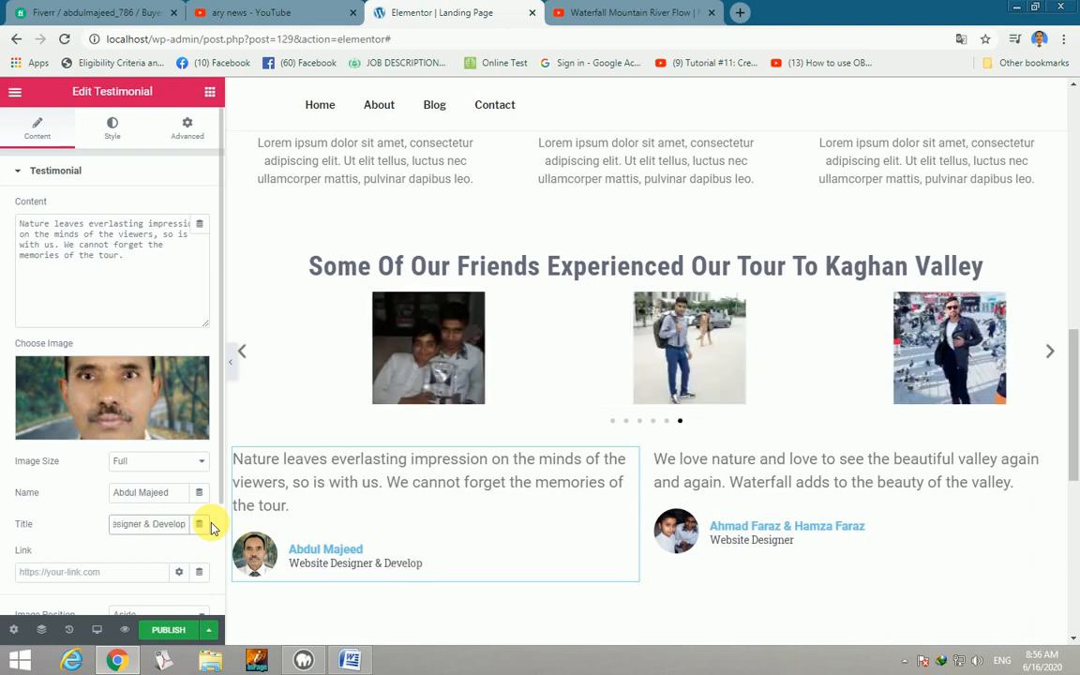
type("er")
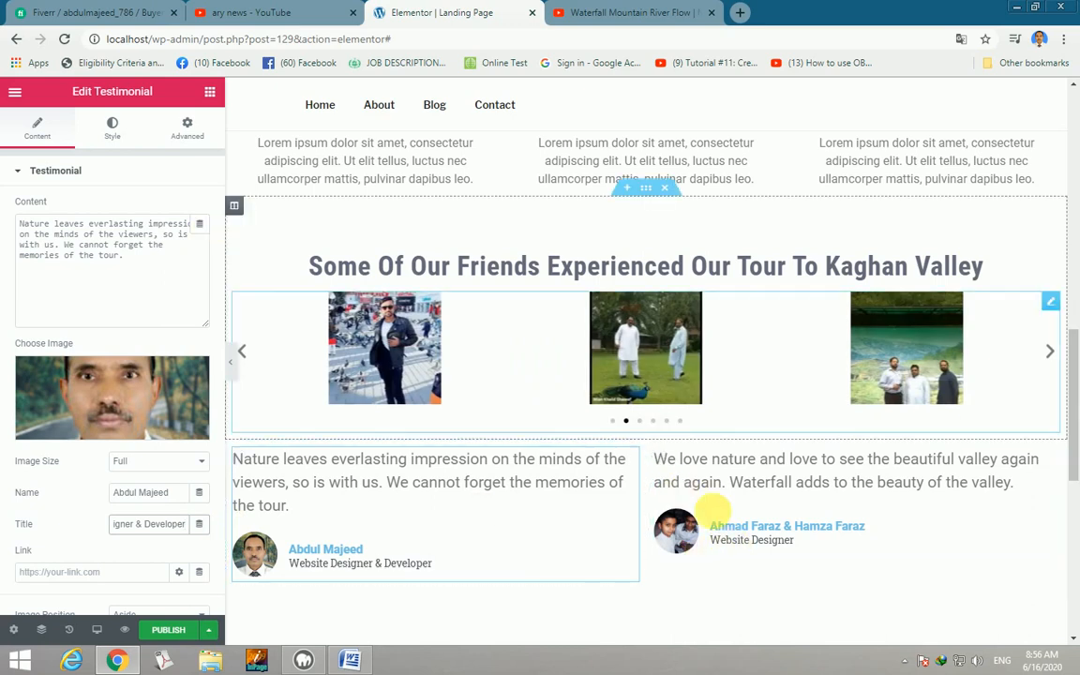
left_click(746, 547)
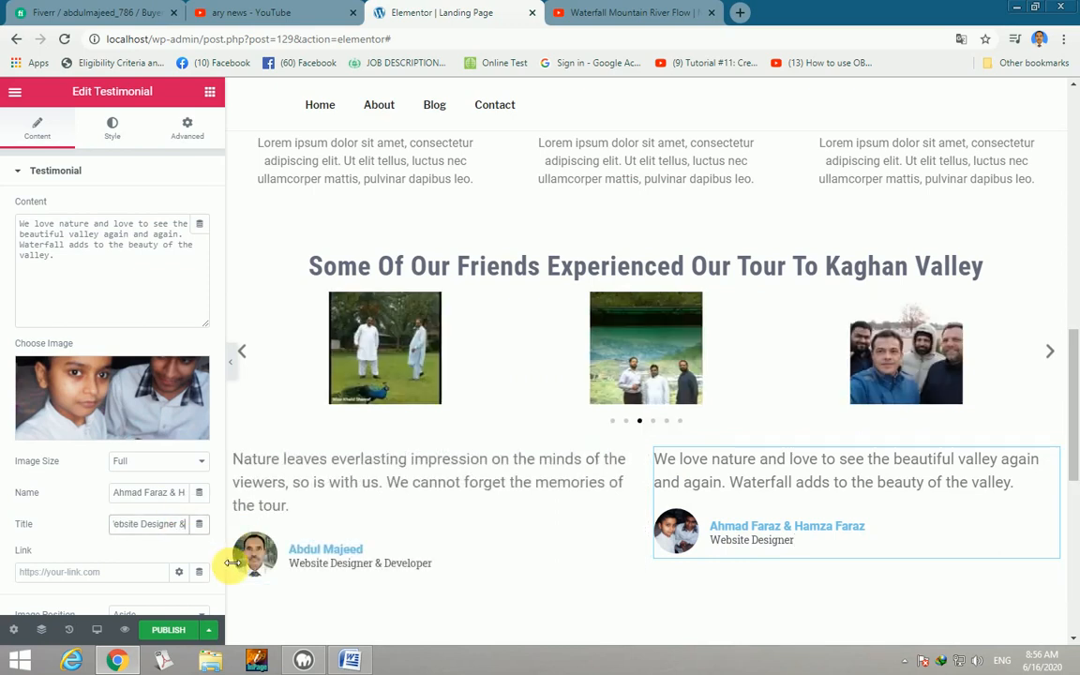
type("Developer")
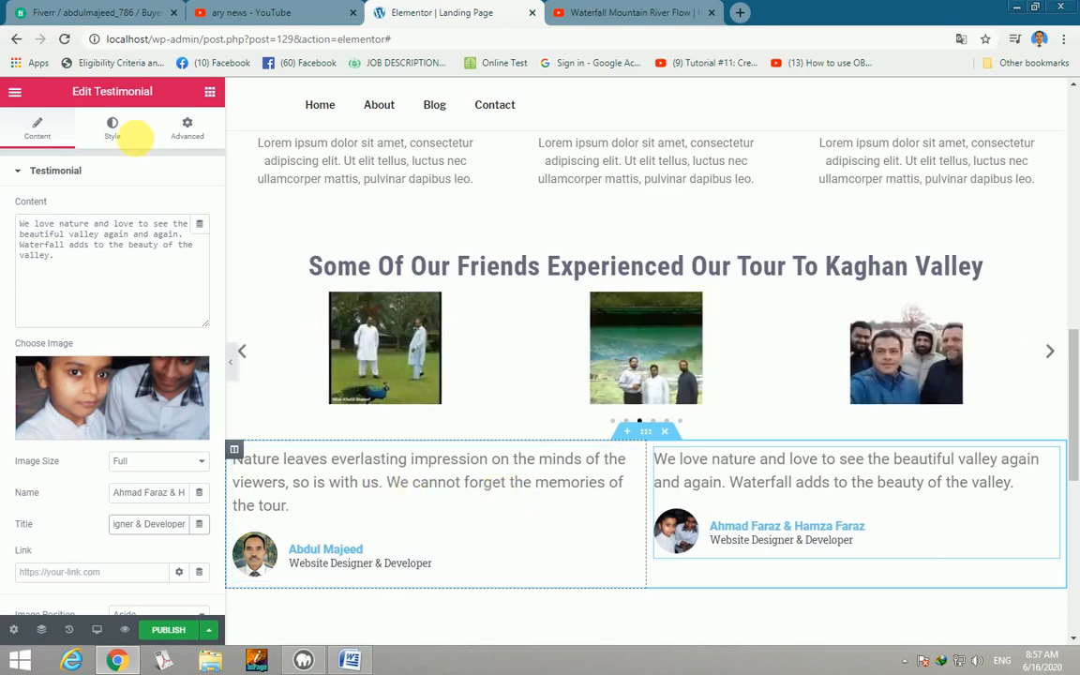
Add a two-column section below the testimonials, discarding an accidentally added single-column one.
left_click(210, 92)
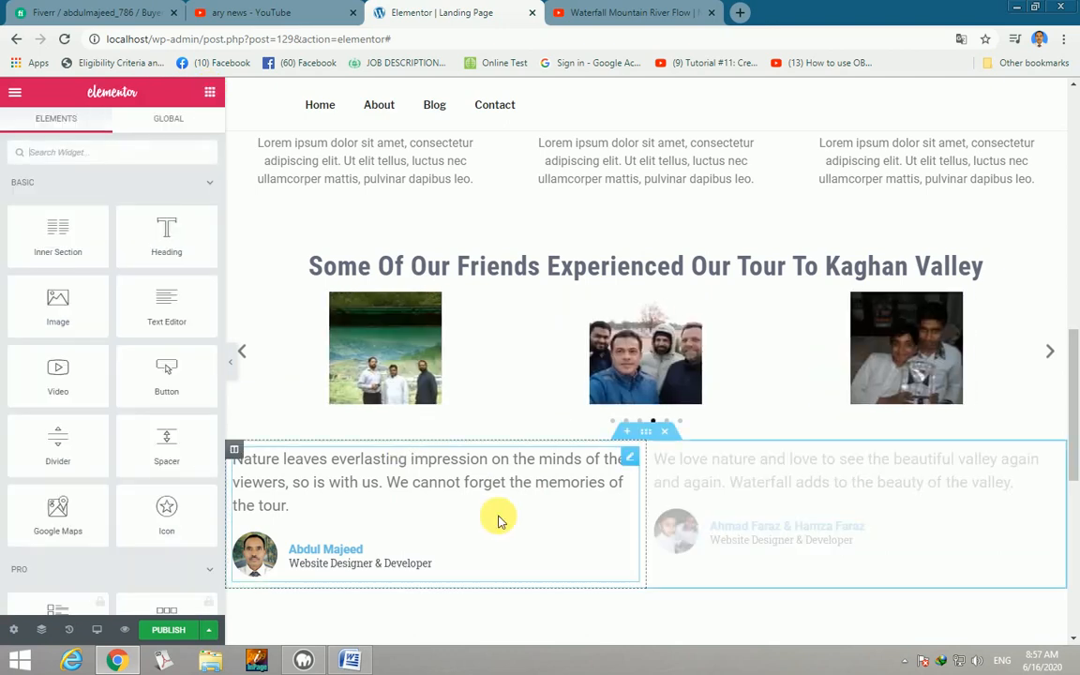
scroll(498, 518, "down", 2)
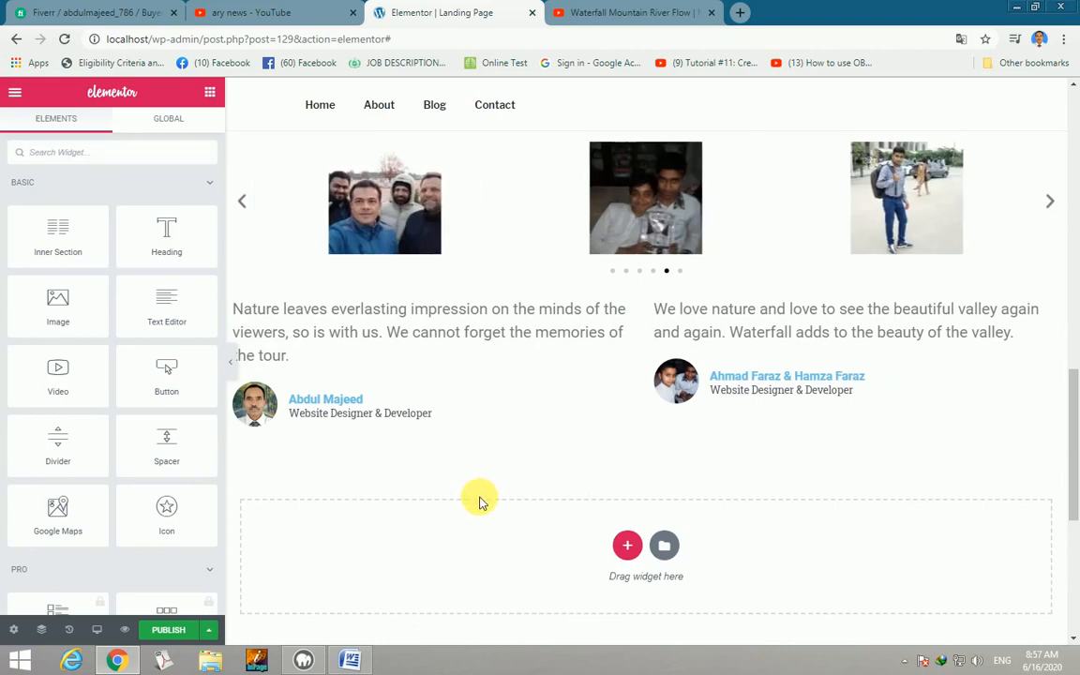
left_click(106, 154)
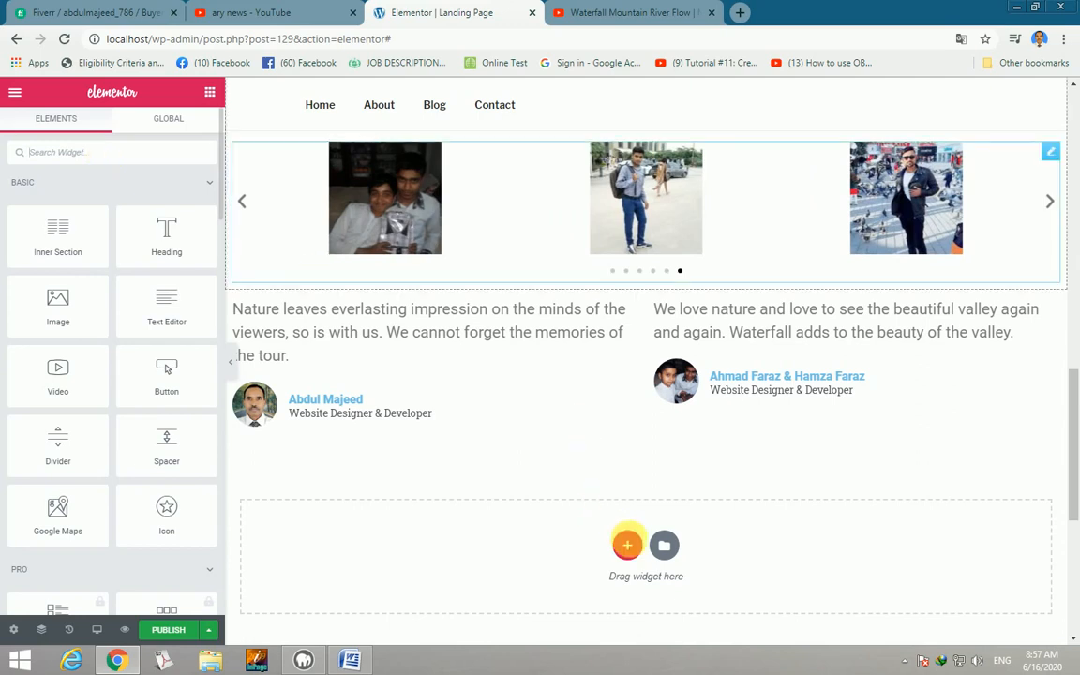
left_click(627, 545)
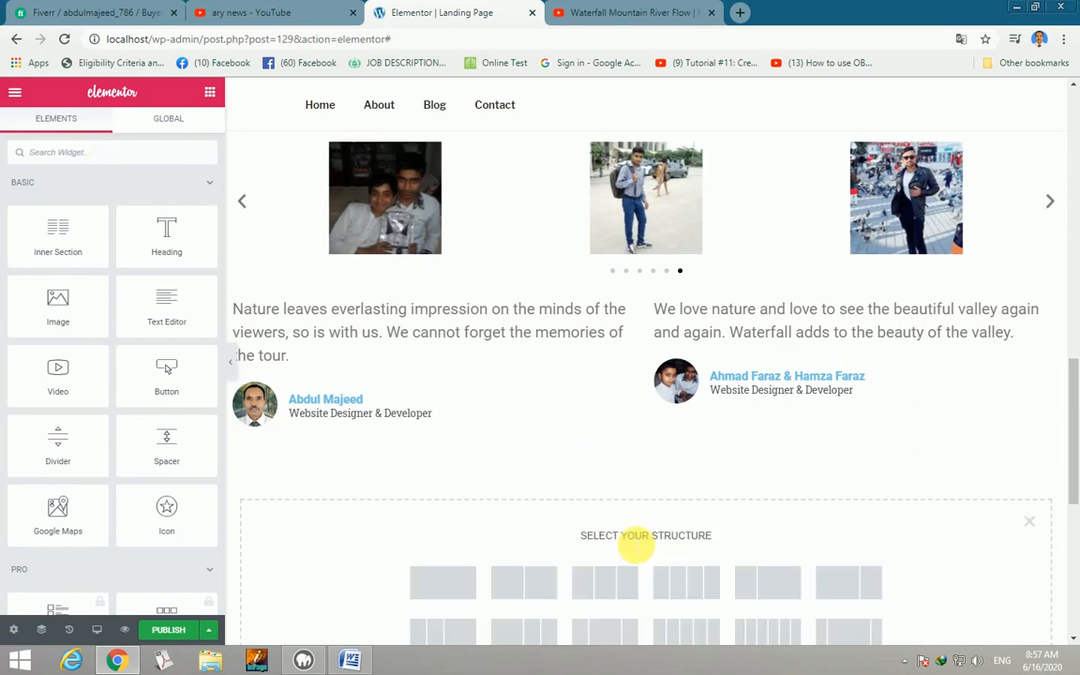
left_click(451, 572)
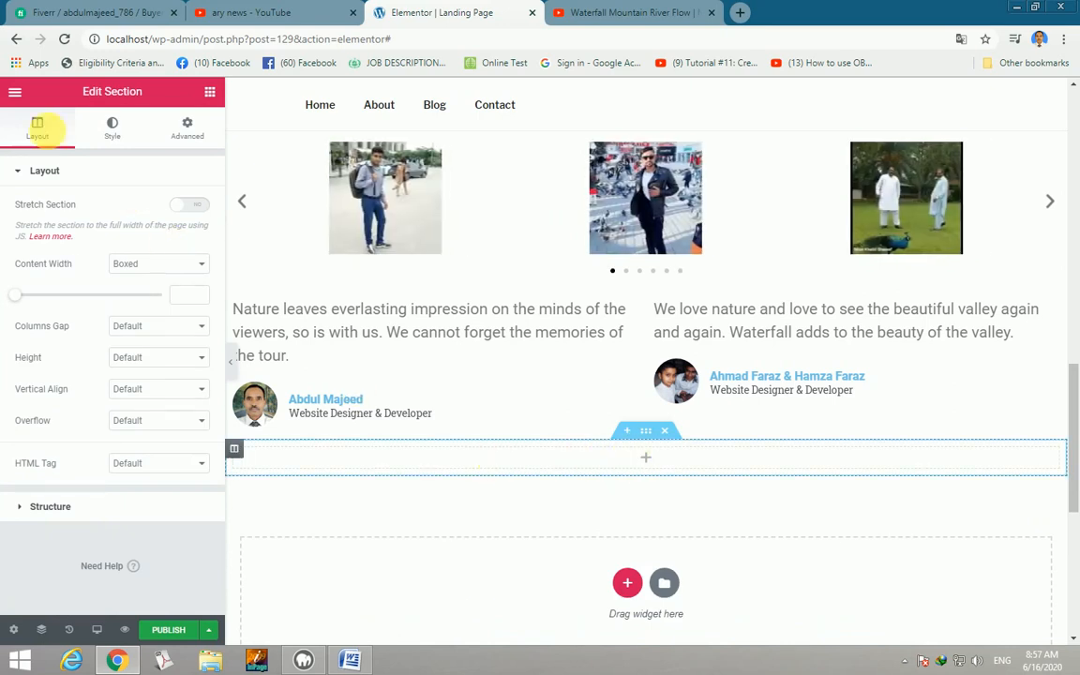
left_click(64, 40)
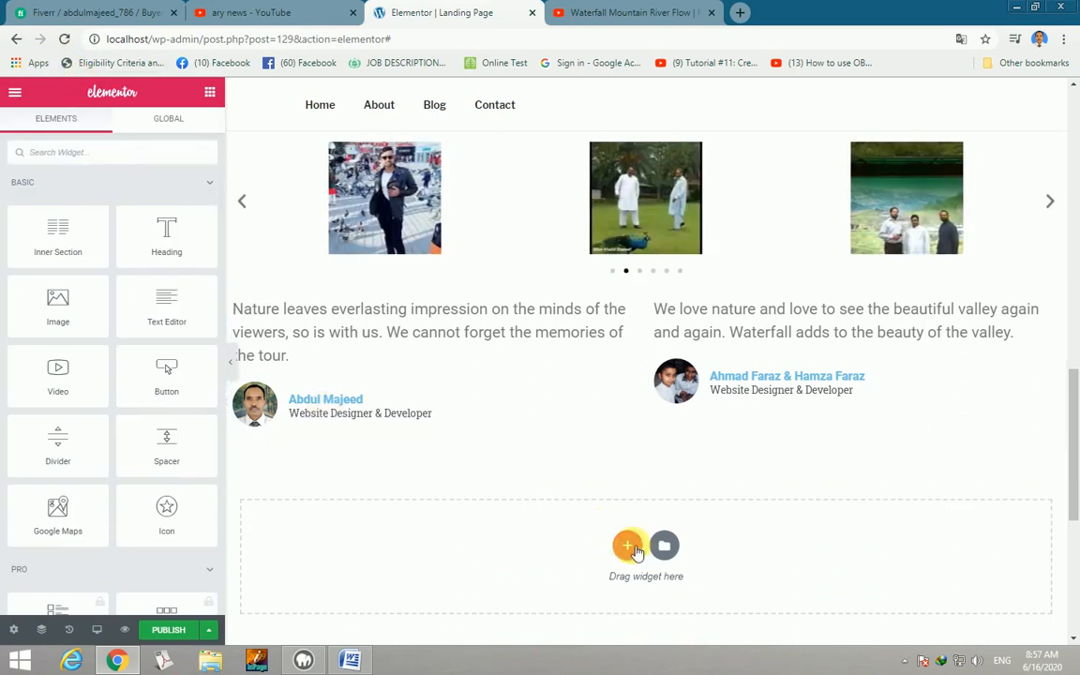
left_click(634, 549)
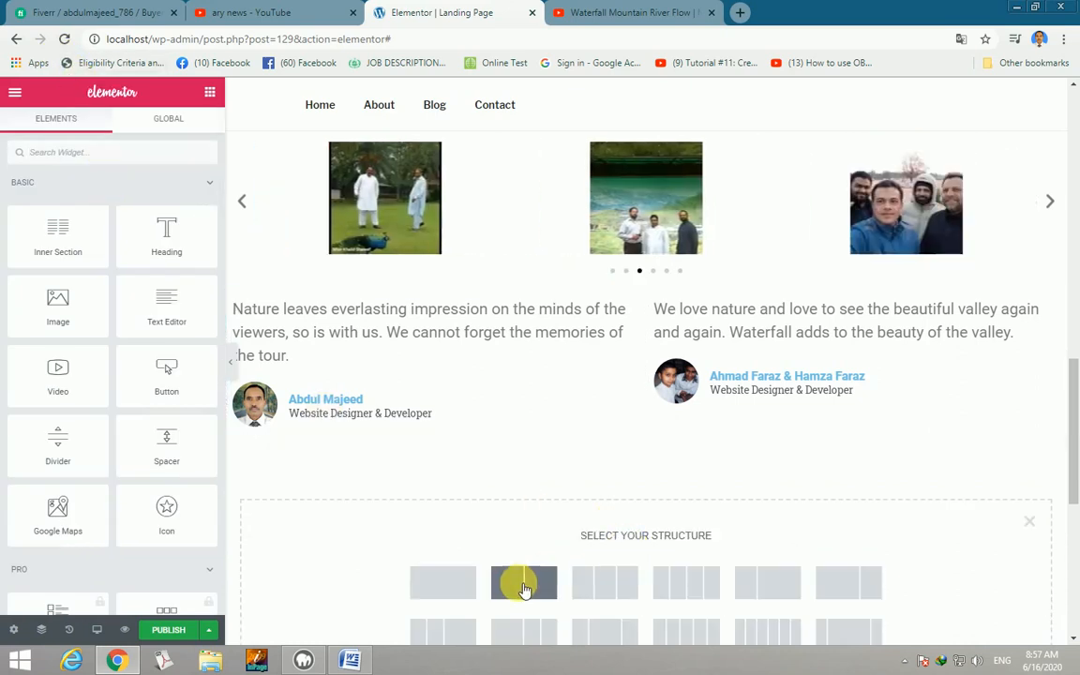
left_click(524, 583)
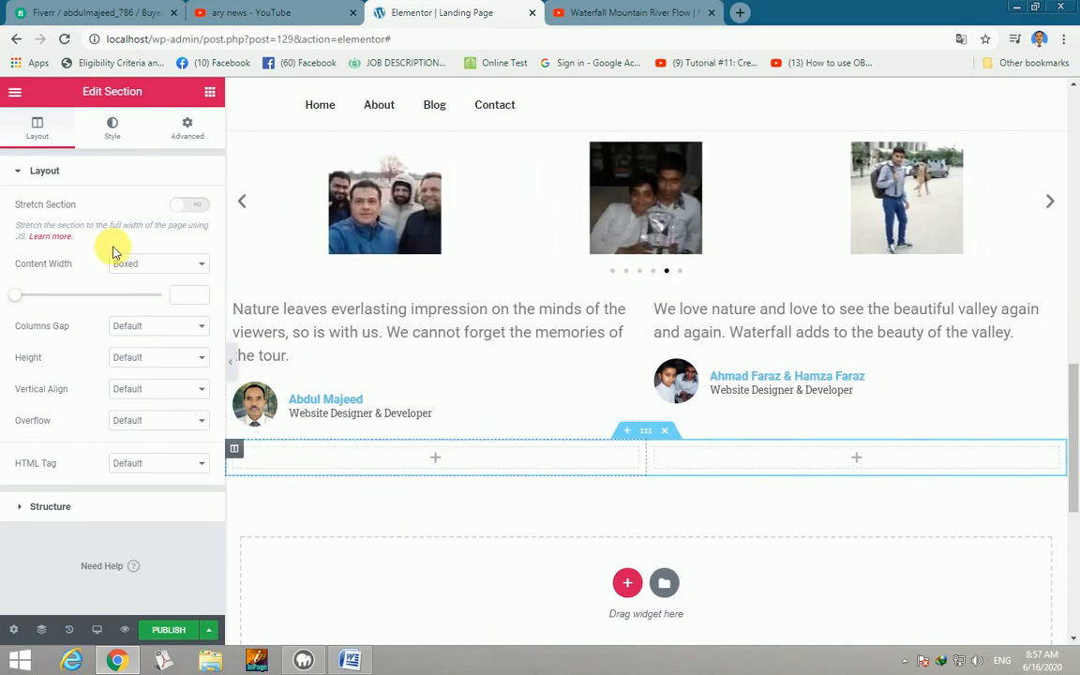
Drop a Heading widget into the new section's left column and select its placeholder title.
left_click(210, 91)
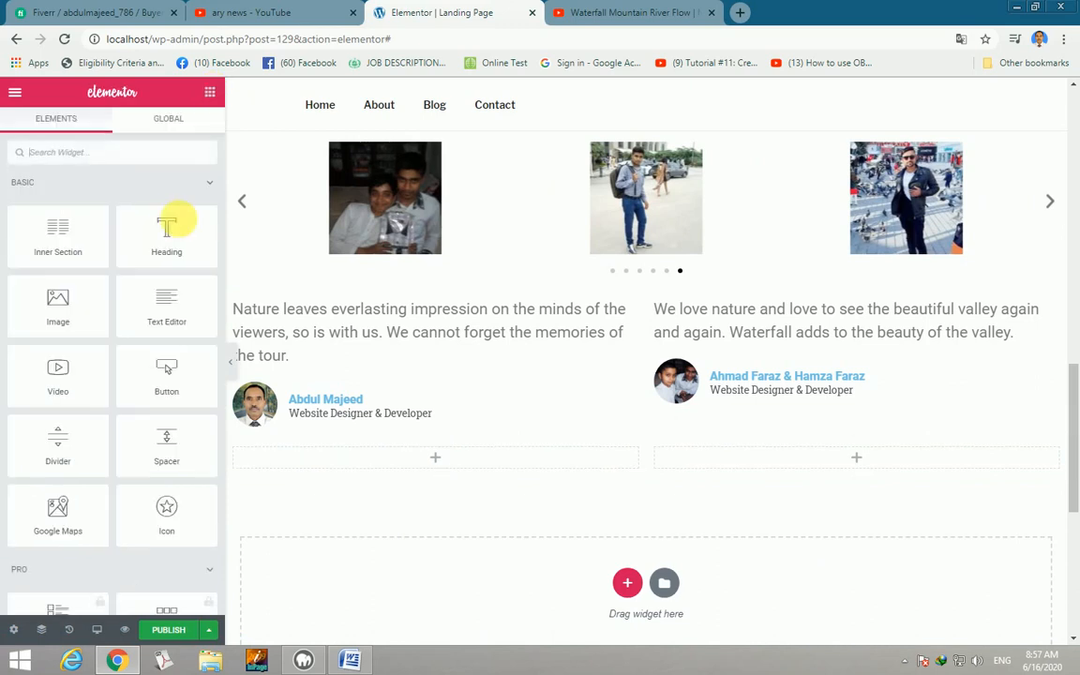
left_click_drag(176, 229, 379, 489)
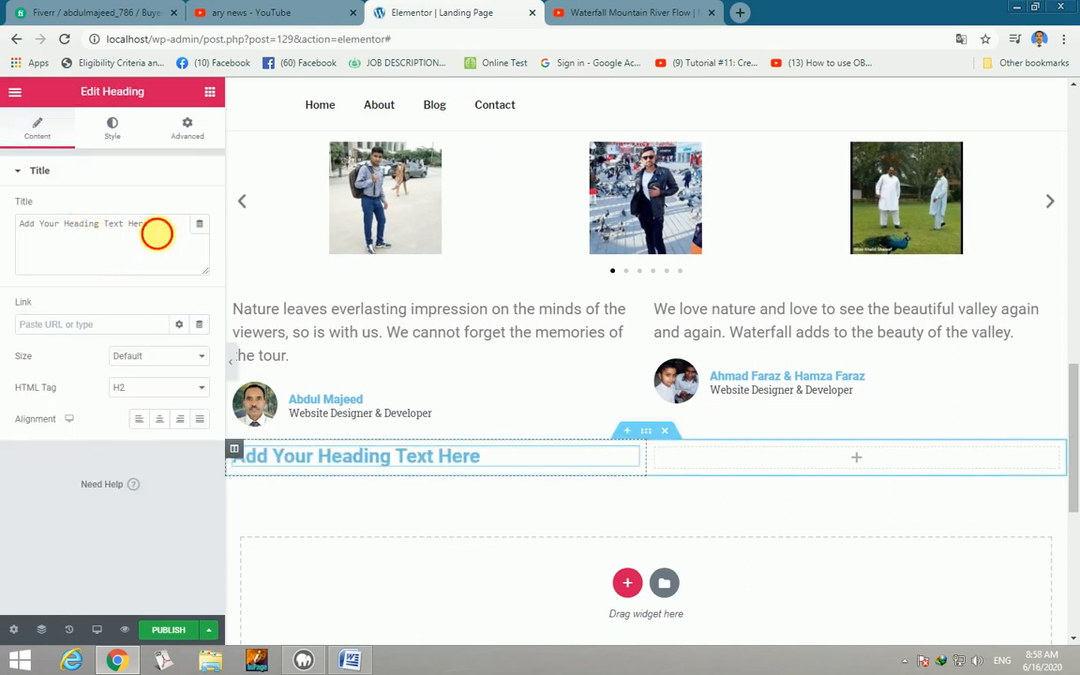
left_click_drag(152, 223, 8, 230)
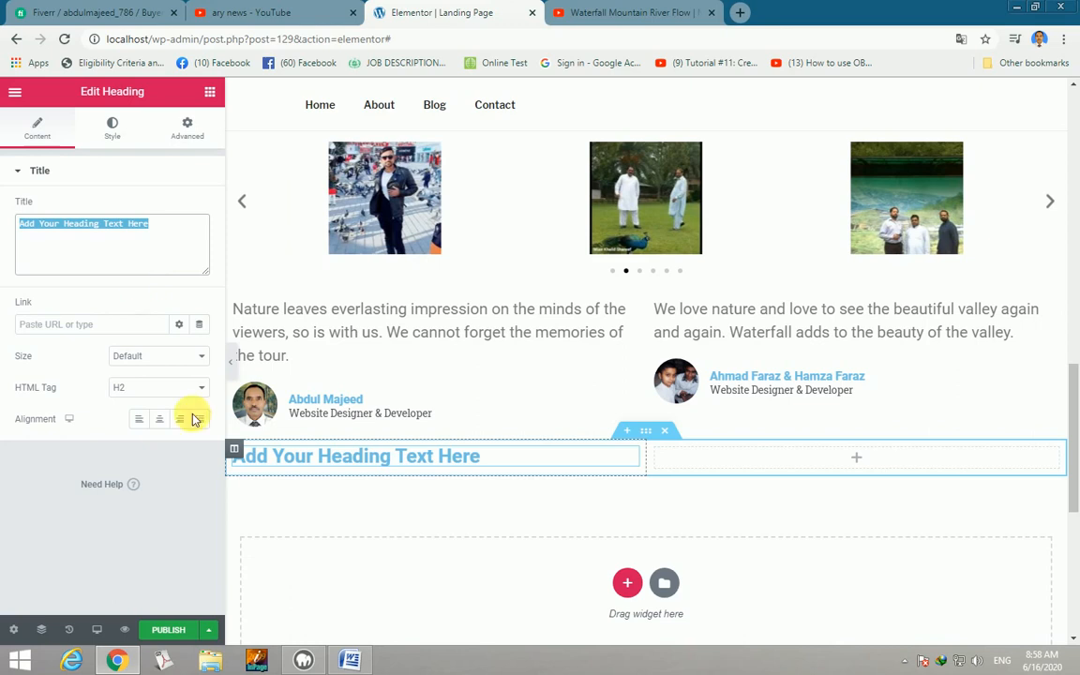
Copy the line 'Enjoy the tour of your life' from the Word document, then return to Chrome.
left_click(352, 662)
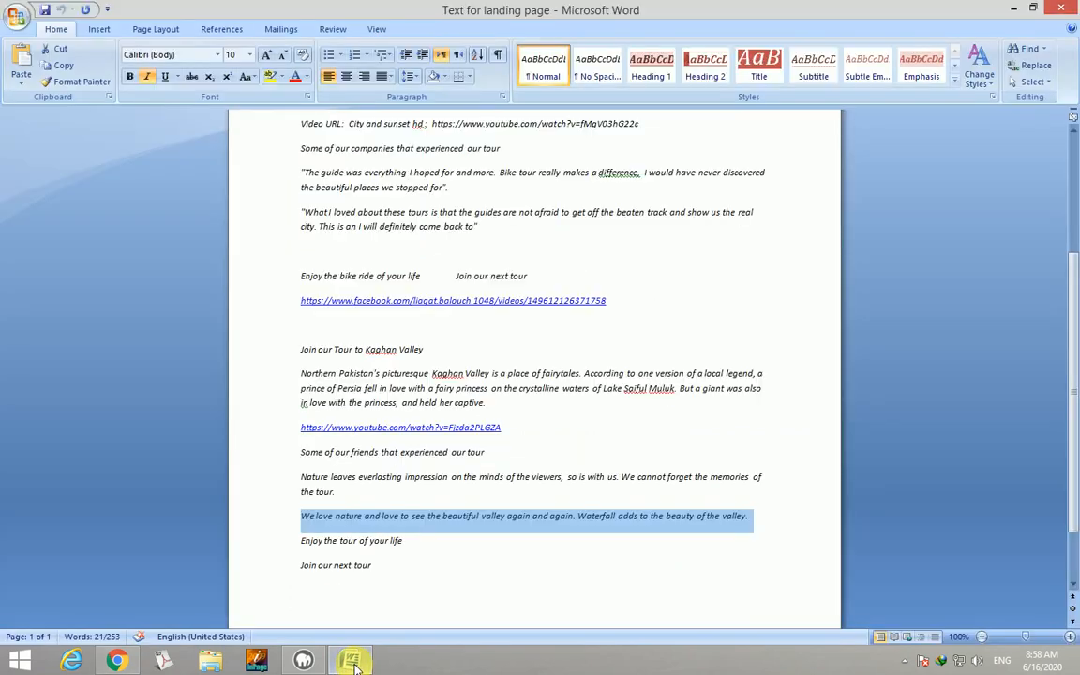
left_click(395, 586)
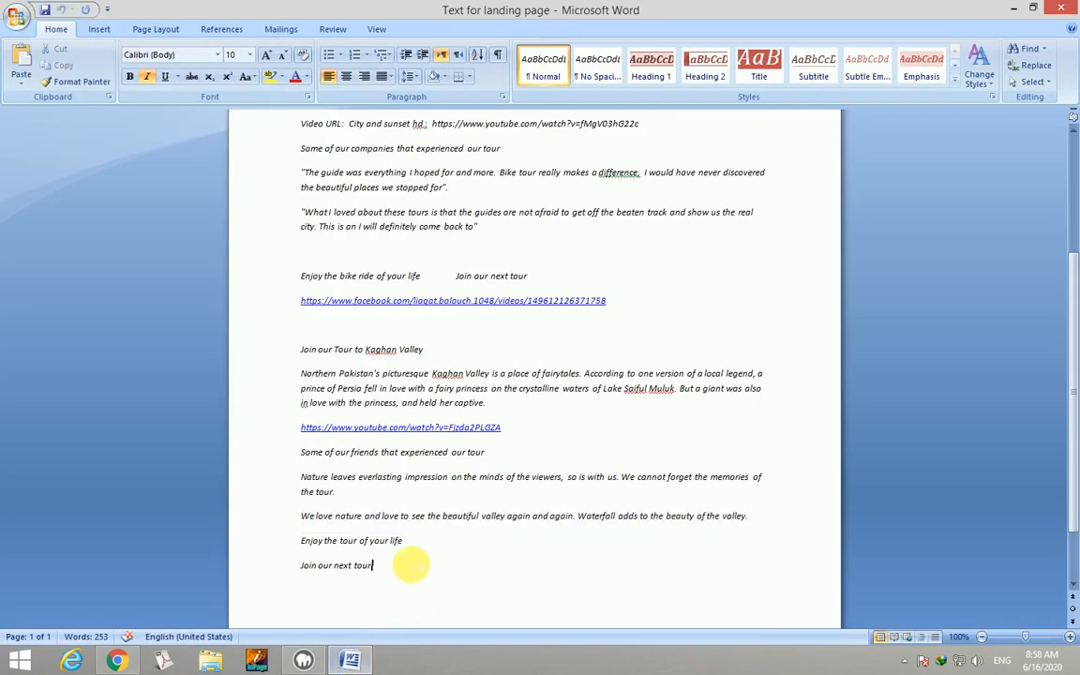
left_click_drag(412, 538, 312, 540)
key("ctrl+c")
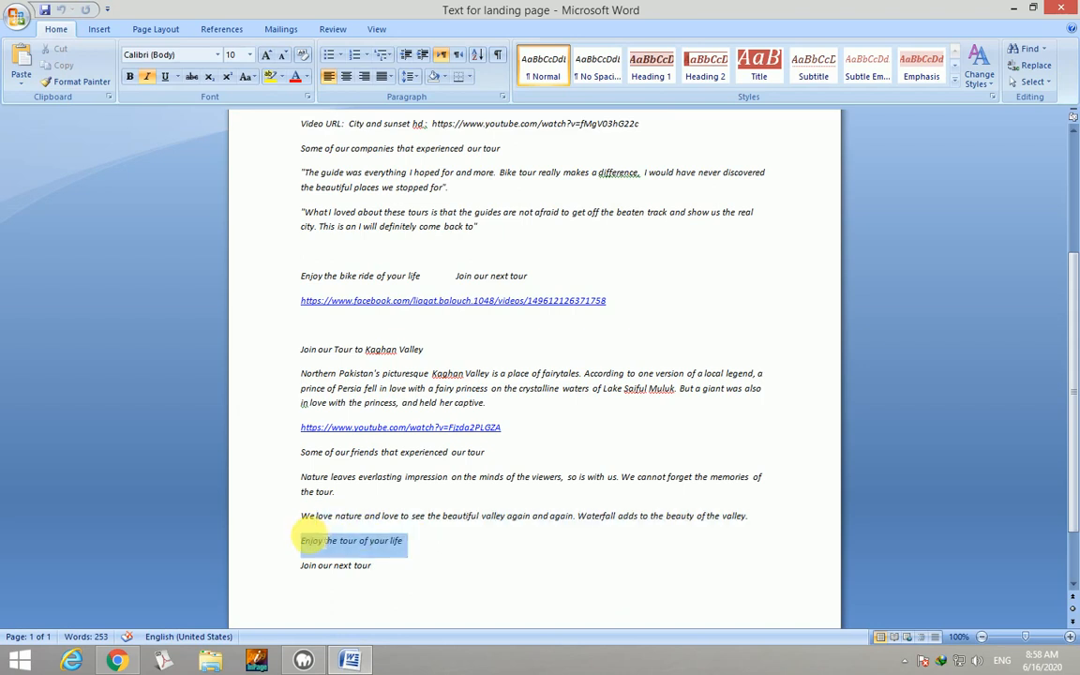
right_click(337, 543)
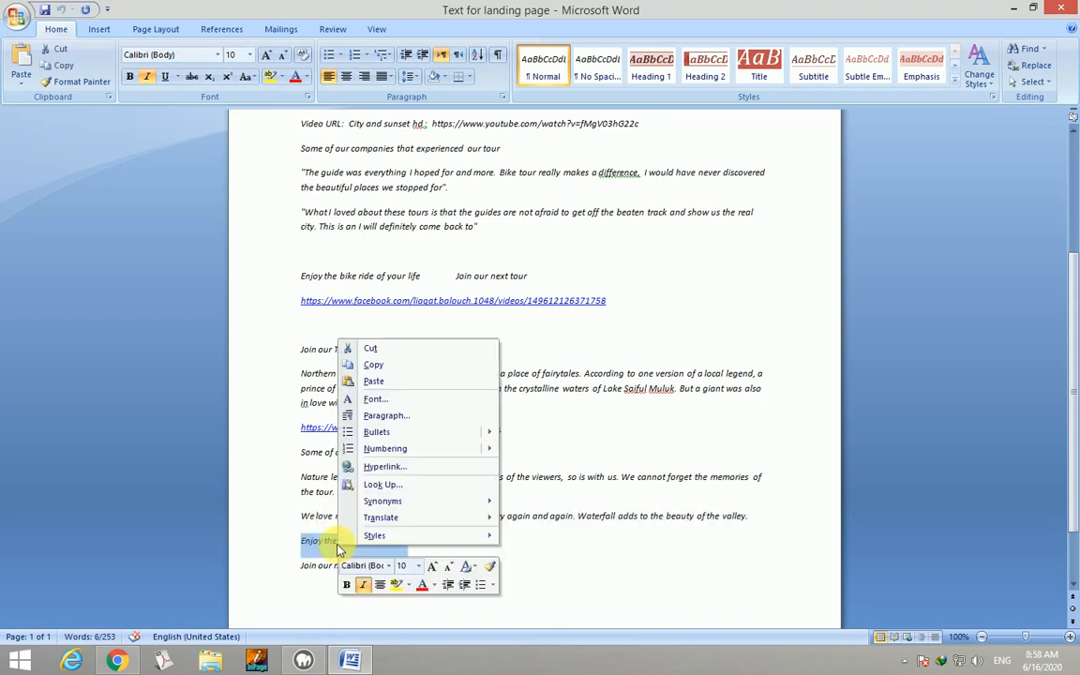
left_click(373, 364)
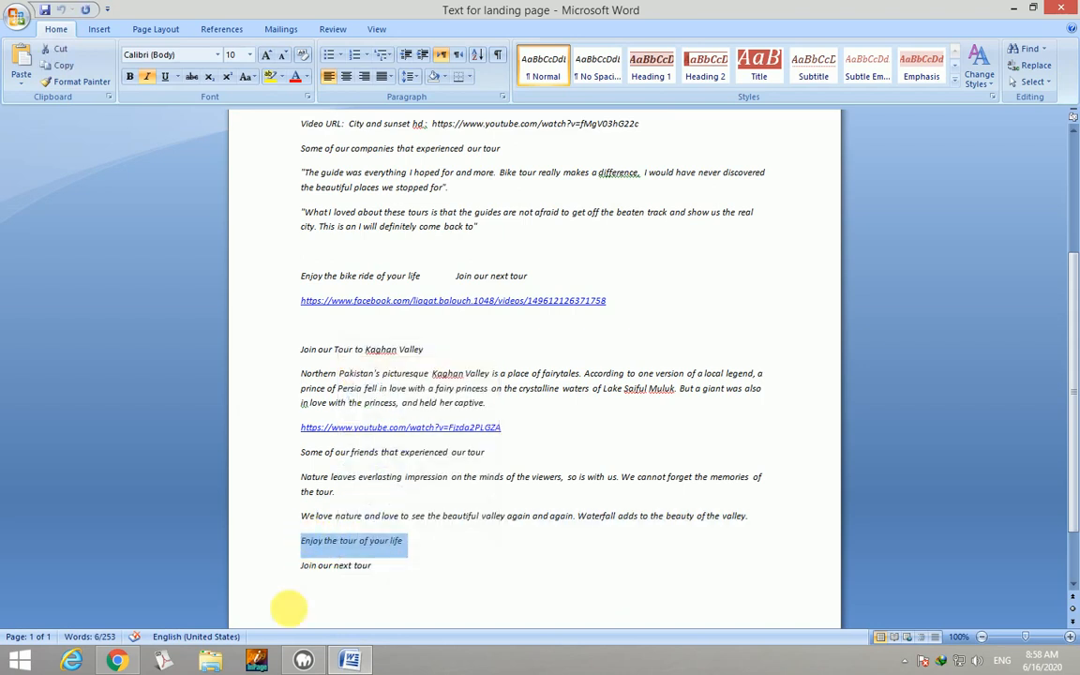
left_click(116, 658)
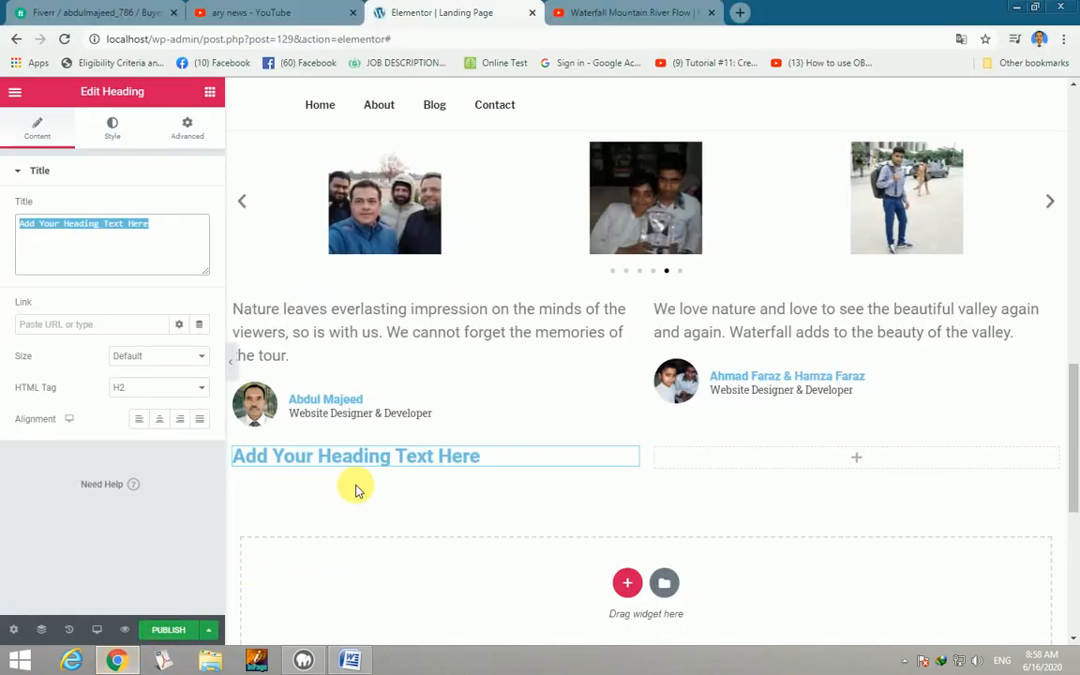
Paste 'Enjoy the tour of your life' as the heading title, centre it, and set its tag to p.
key("ctrl+v")
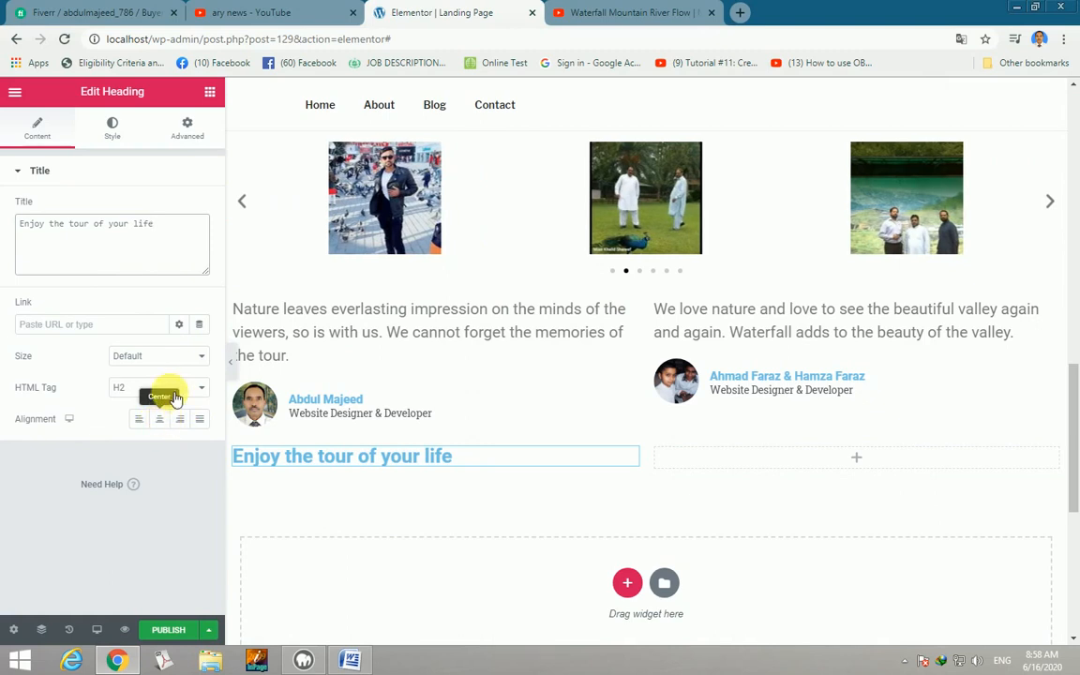
left_click(162, 421)
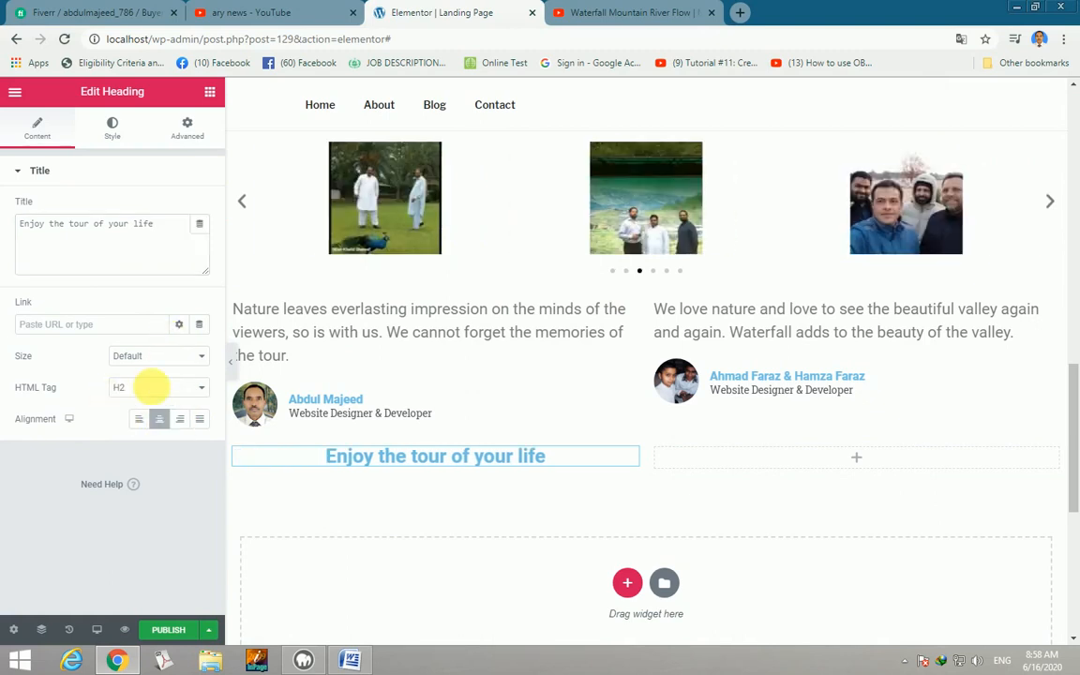
left_click(203, 388)
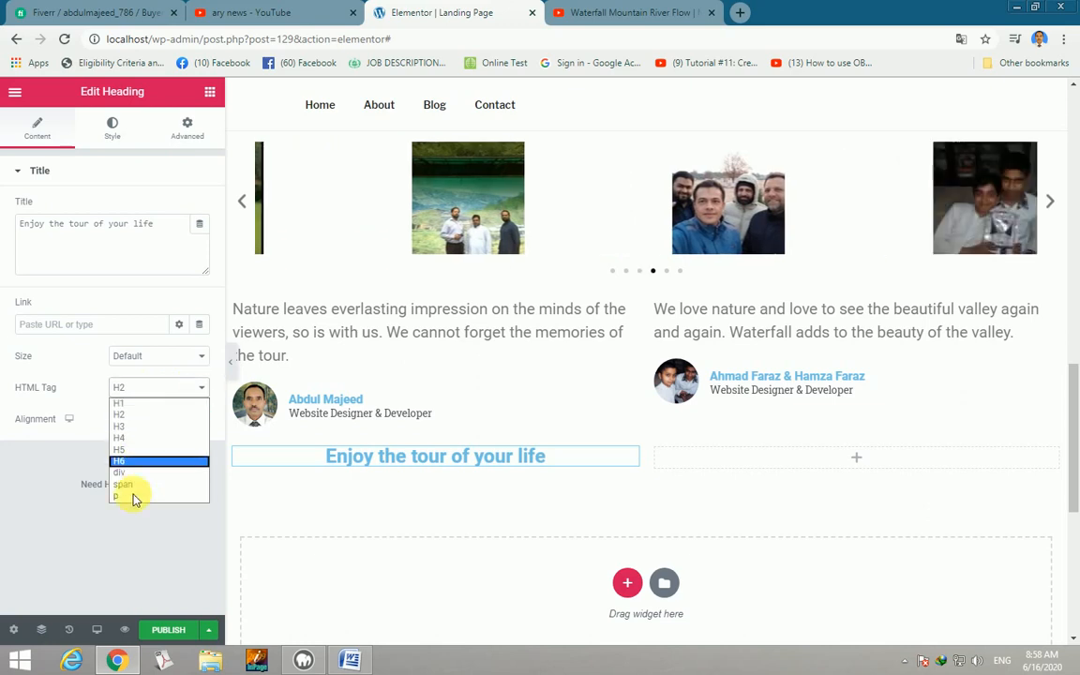
left_click(131, 495)
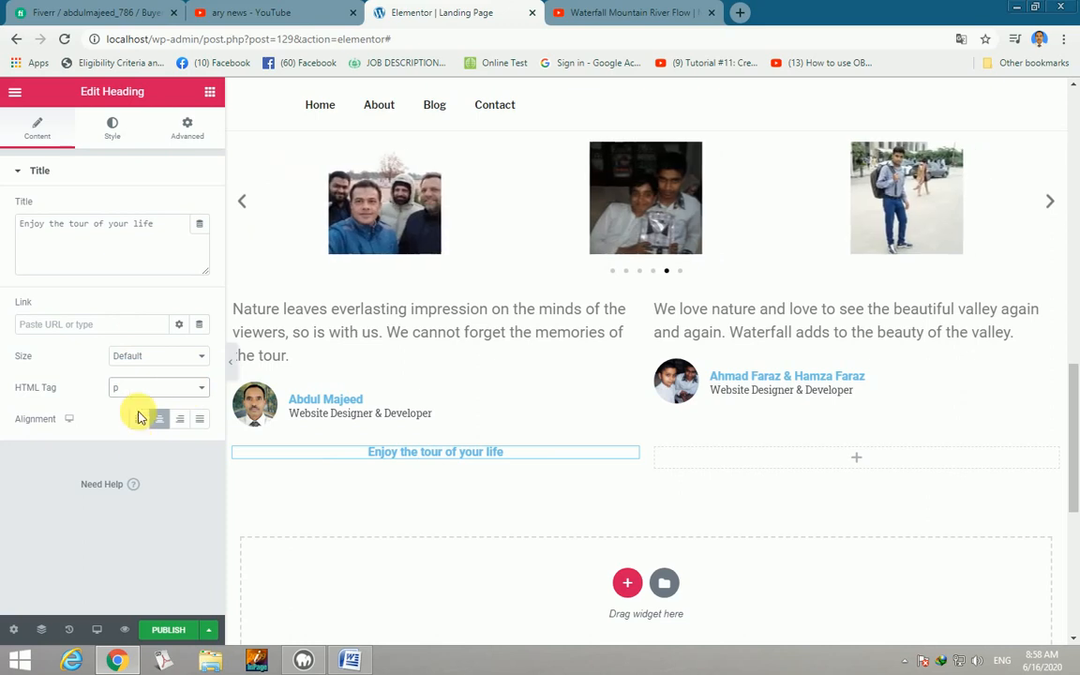
Change the heading's text colour to blue in its Style settings.
left_click(116, 134)
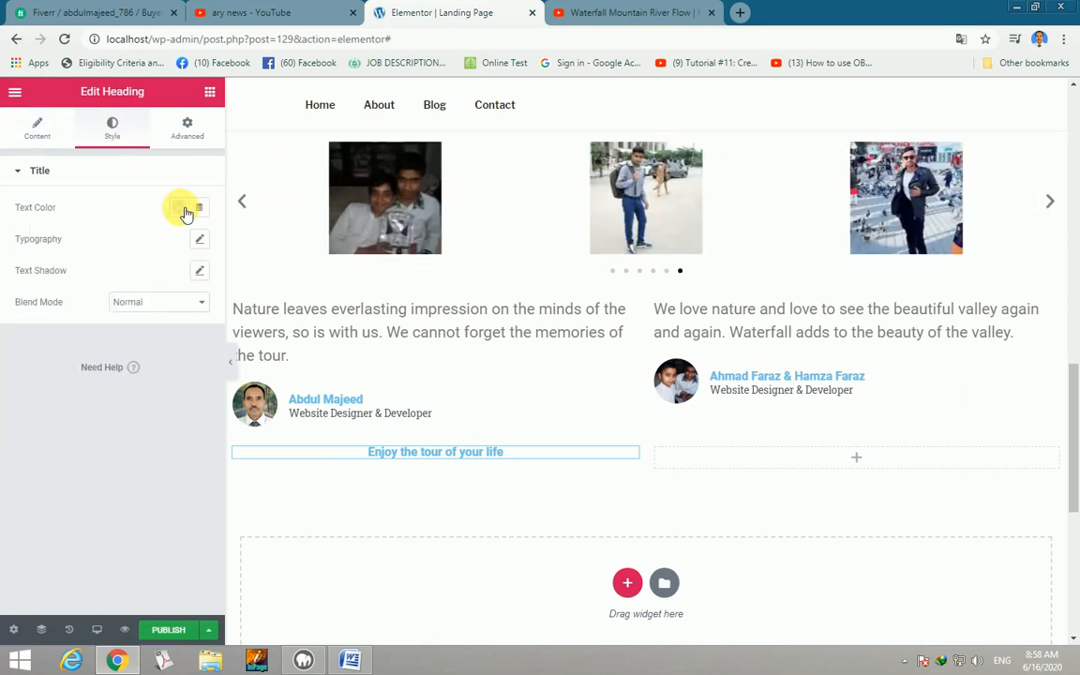
left_click(184, 213)
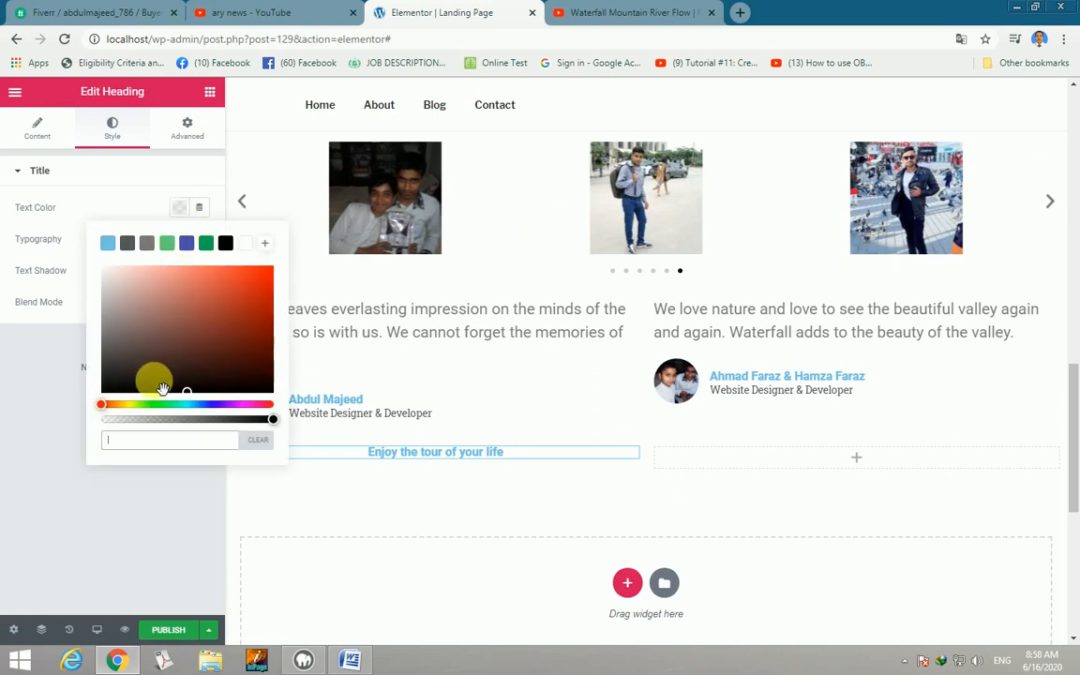
left_click(219, 350)
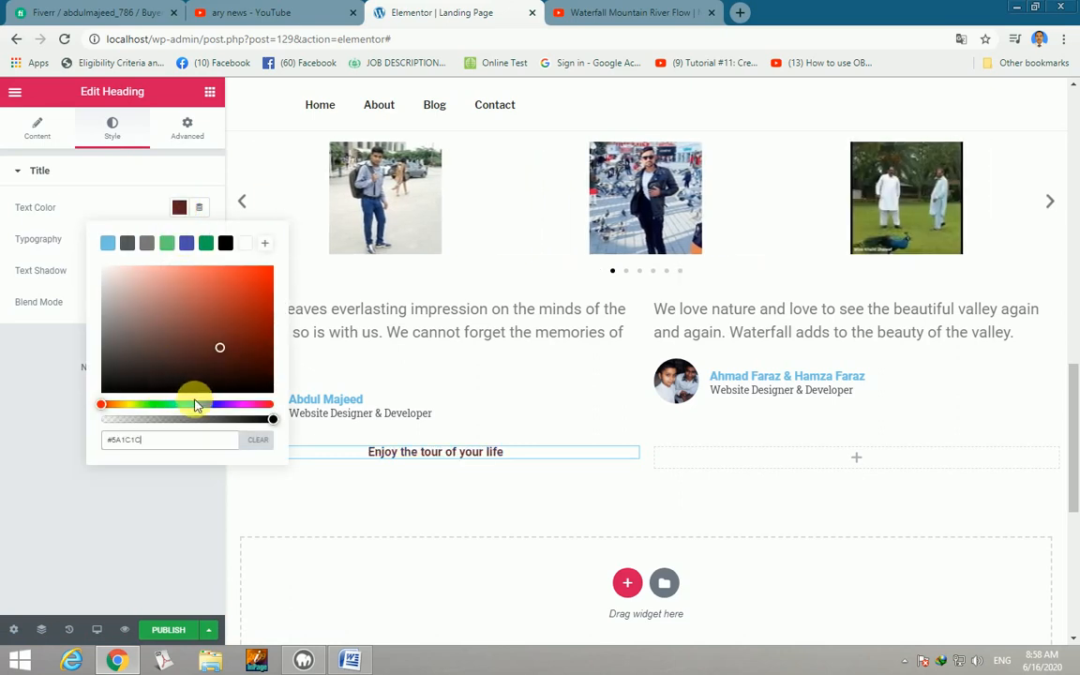
left_click(191, 246)
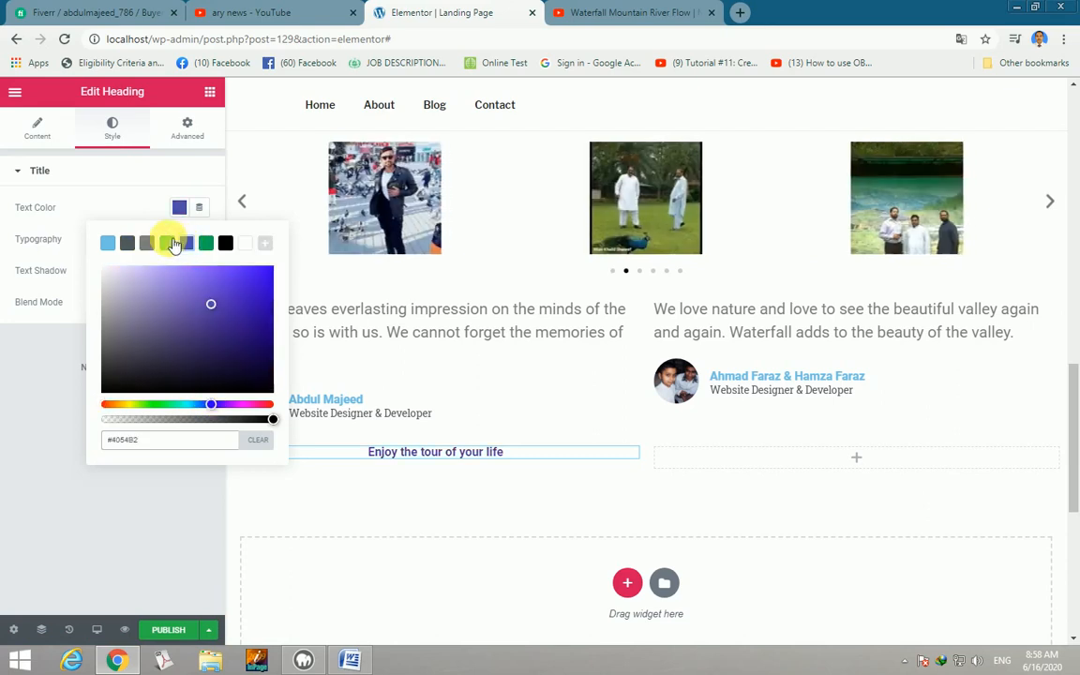
left_click(43, 241)
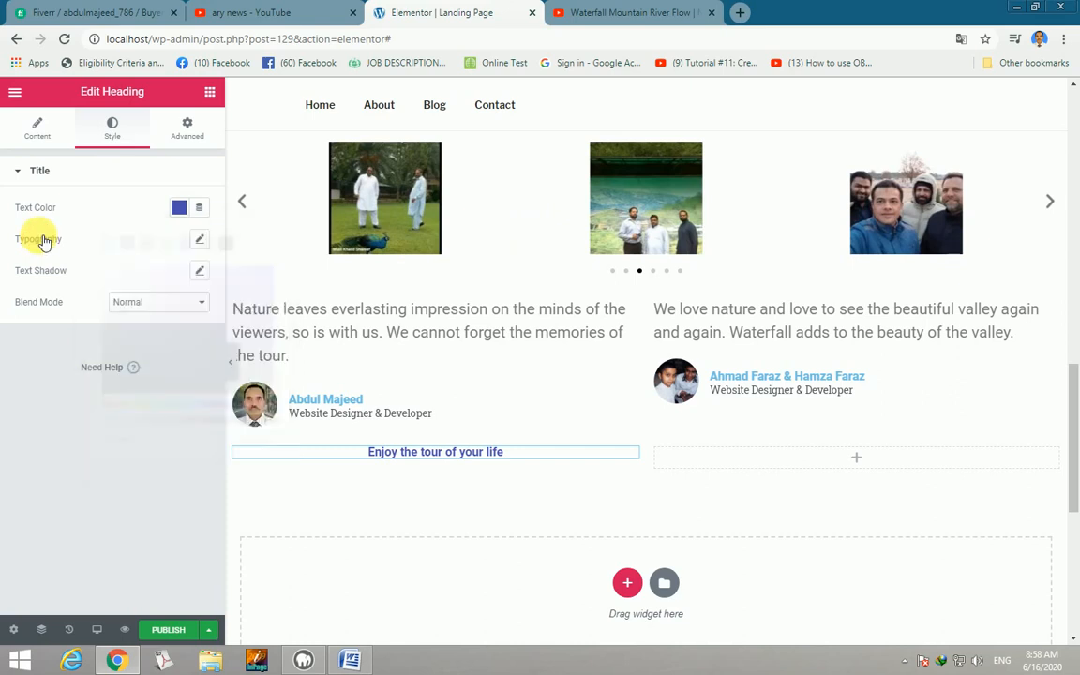
Set the heading typography to size 31, uppercase, line height 1.7 em, letter spacing 0.9.
left_click(201, 240)
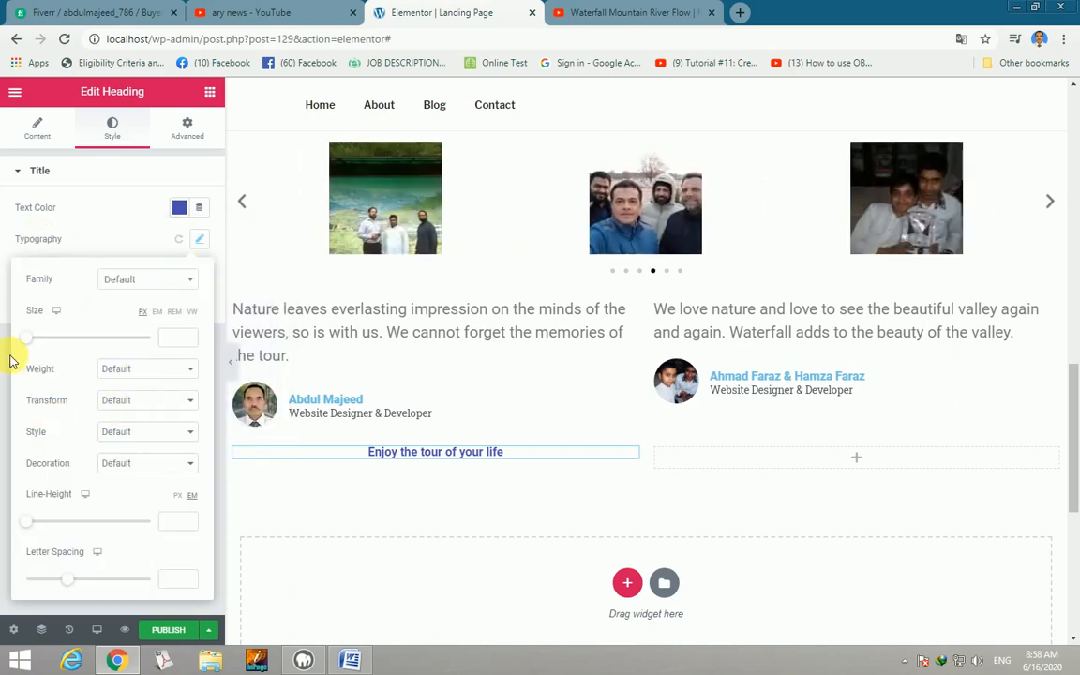
left_click_drag(27, 347, 49, 346)
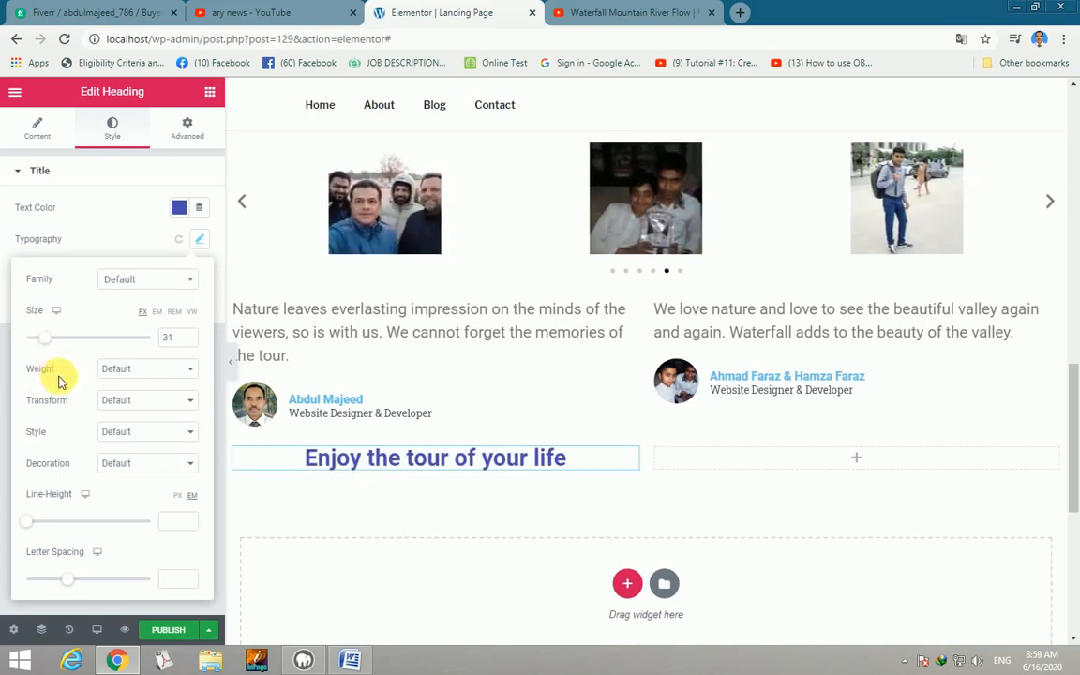
left_click(192, 403)
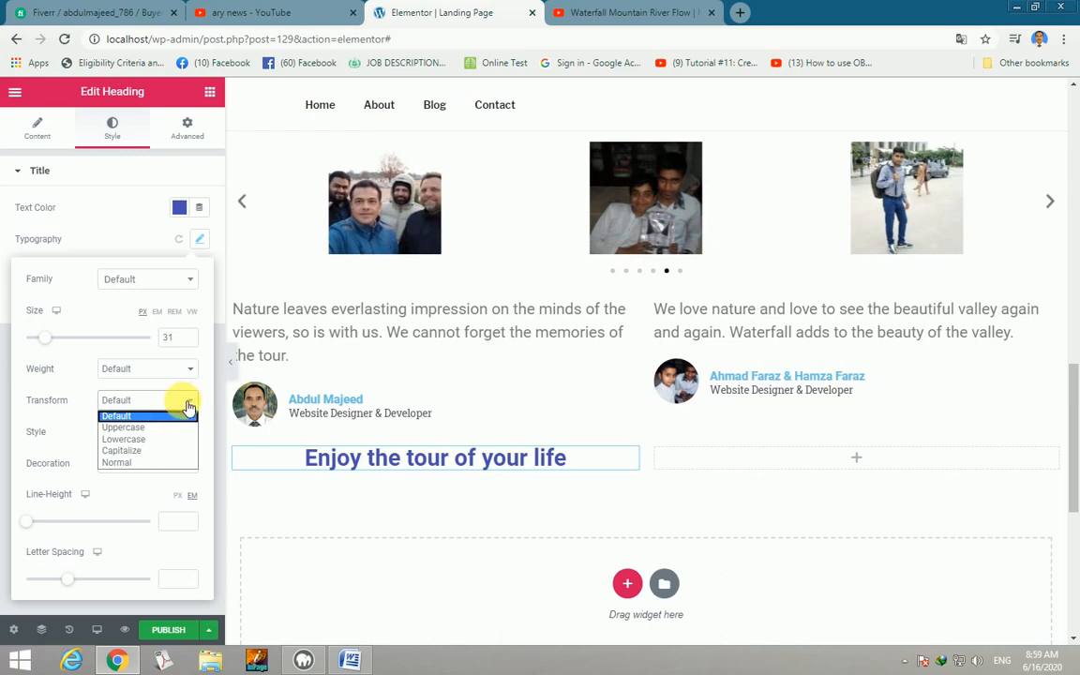
left_click(122, 429)
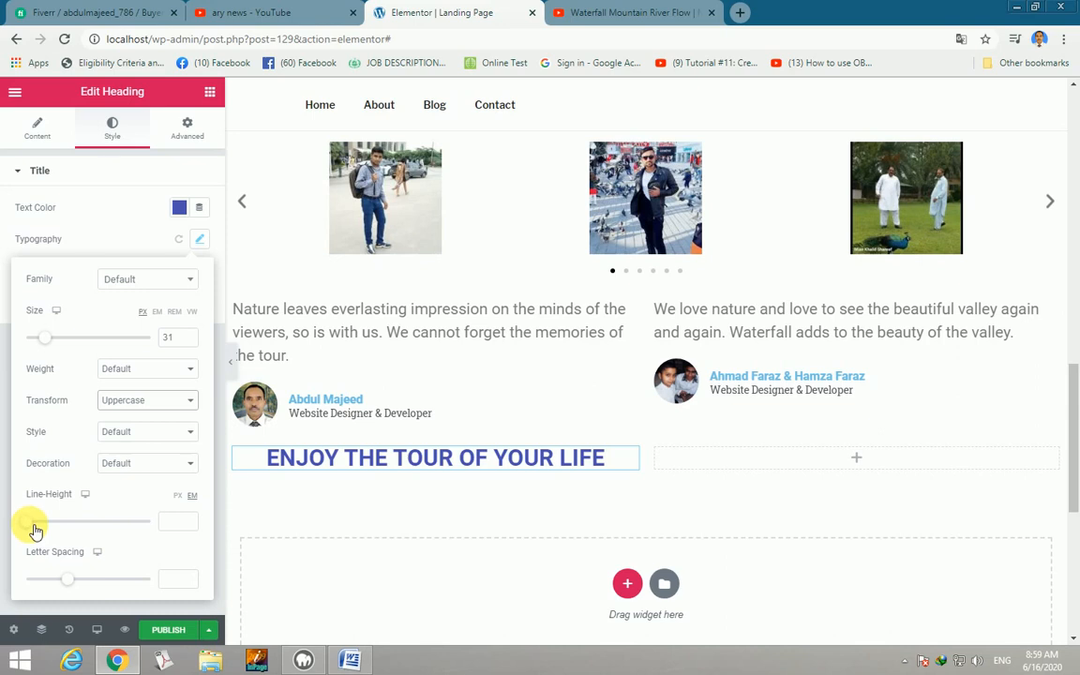
left_click_drag(37, 533, 53, 531)
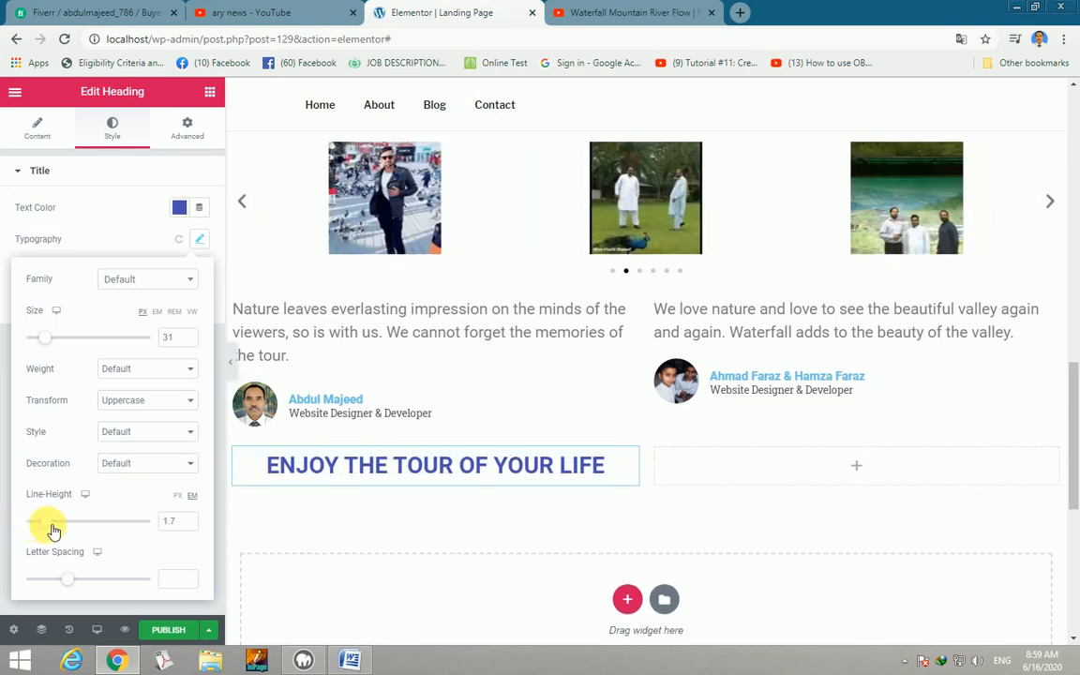
left_click_drag(74, 586, 81, 582)
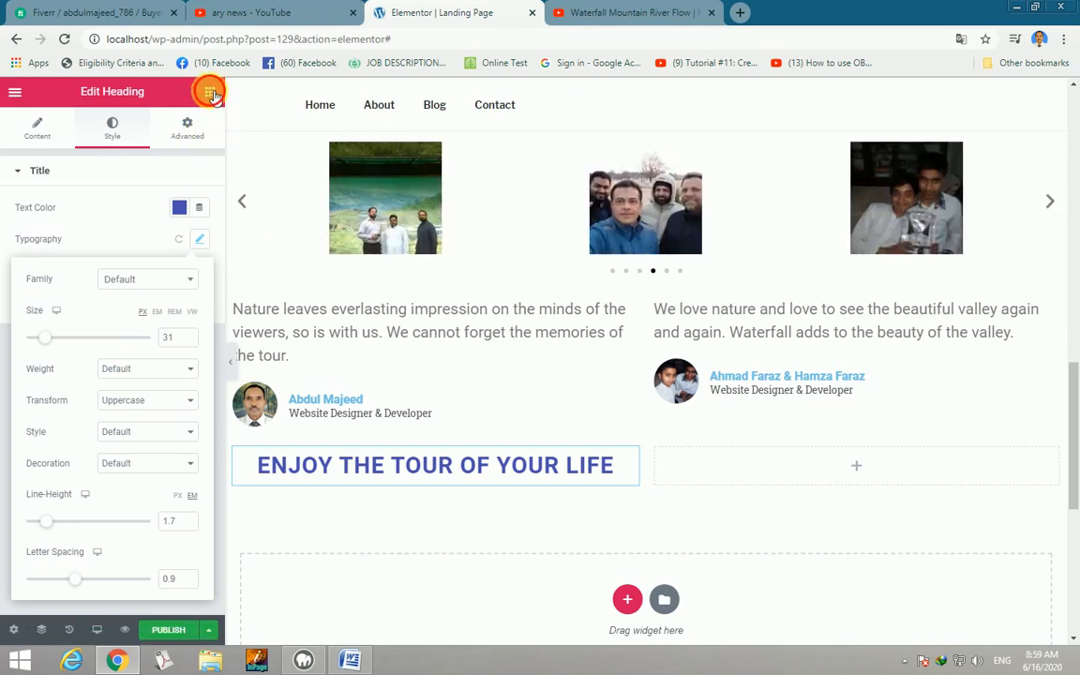
left_click(213, 93)
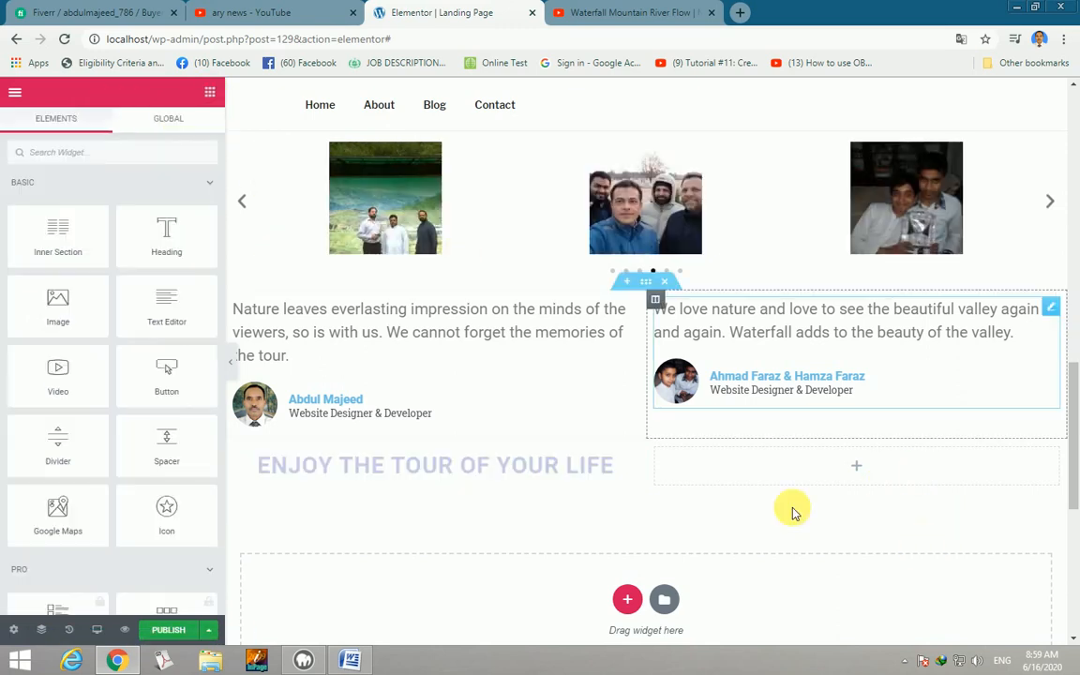
Copy the hero's Join Our Next Tour button and paste it into the empty right column.
scroll(788, 506, "up", 5)
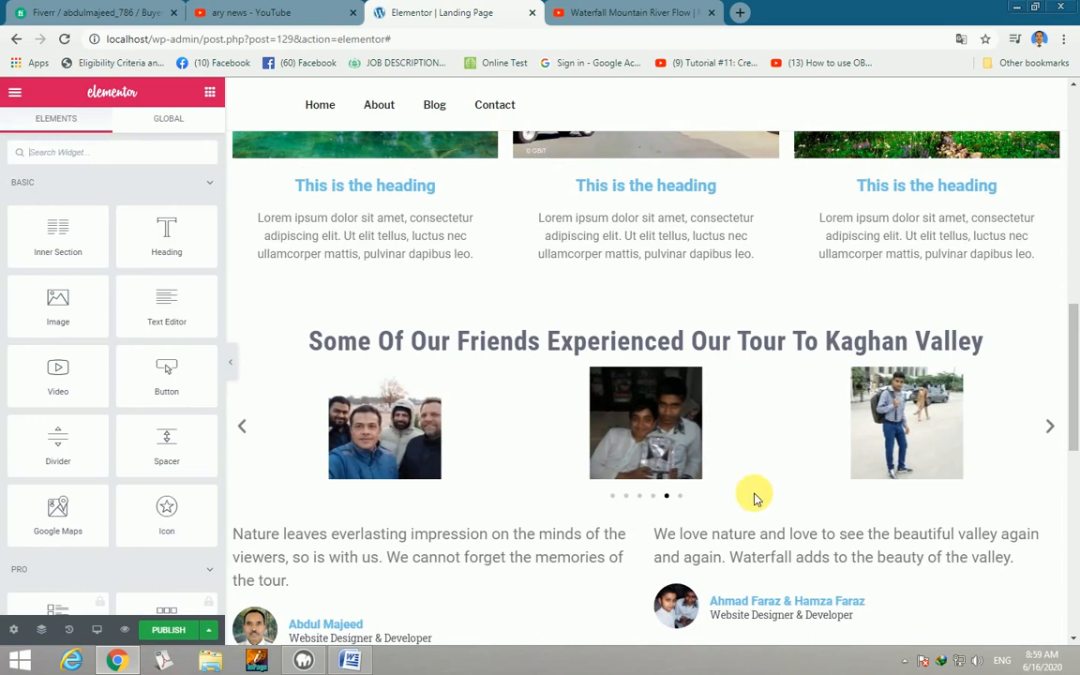
scroll(735, 455, "up", 1)
scroll(661, 272, "up", 2)
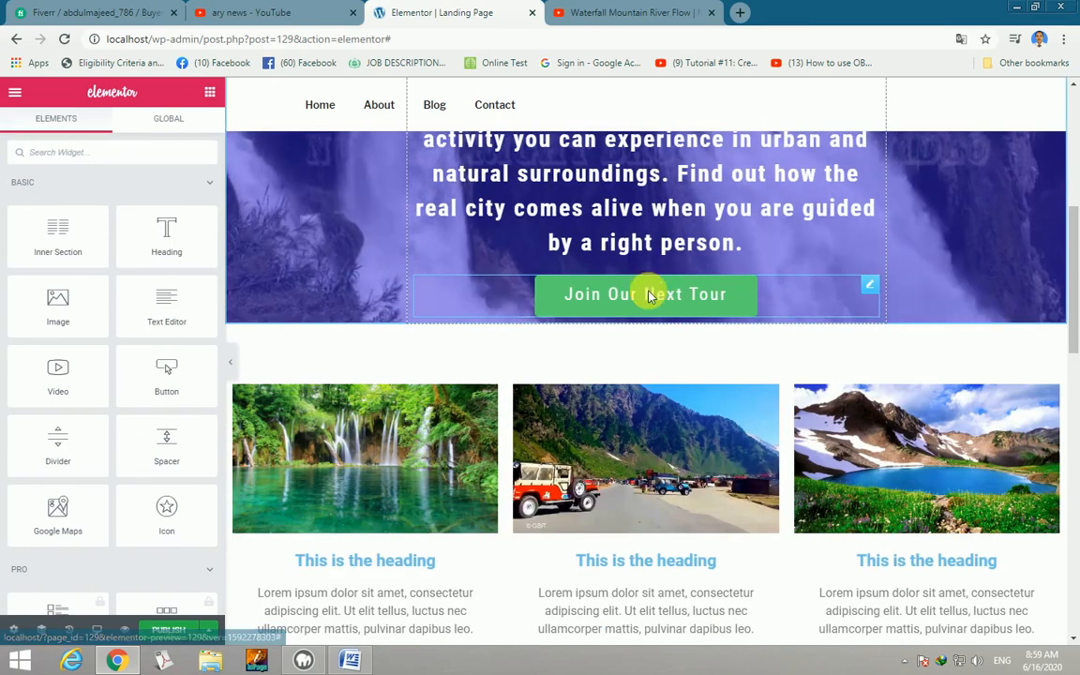
right_click(648, 292)
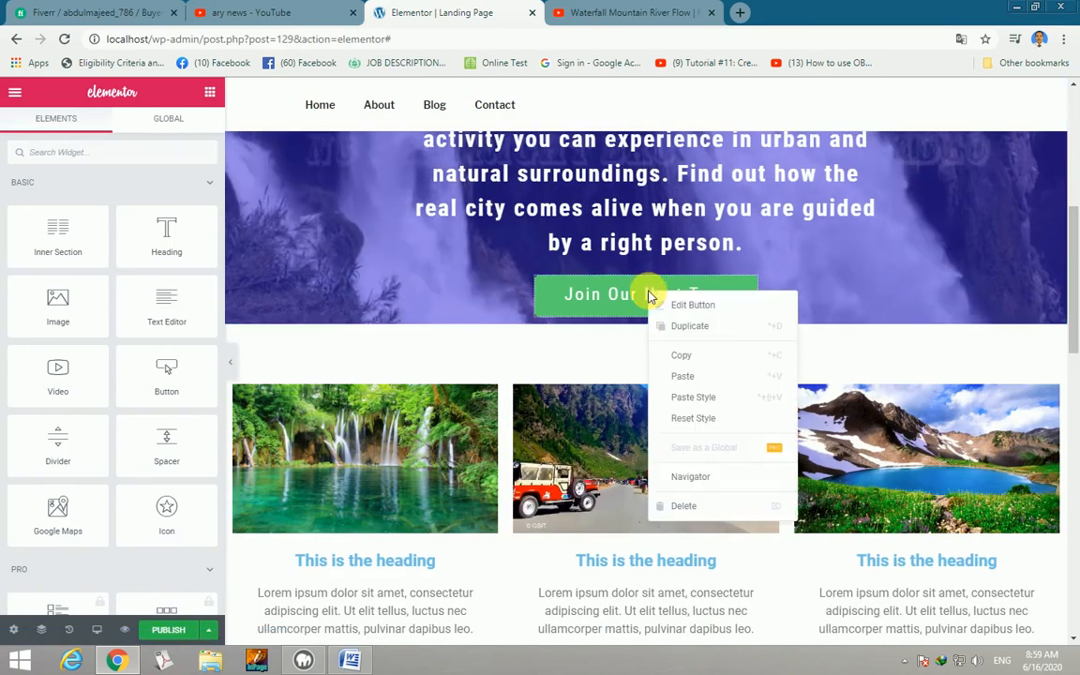
left_click(685, 357)
scroll(682, 475, "down", 2)
scroll(683, 476, "down", 3)
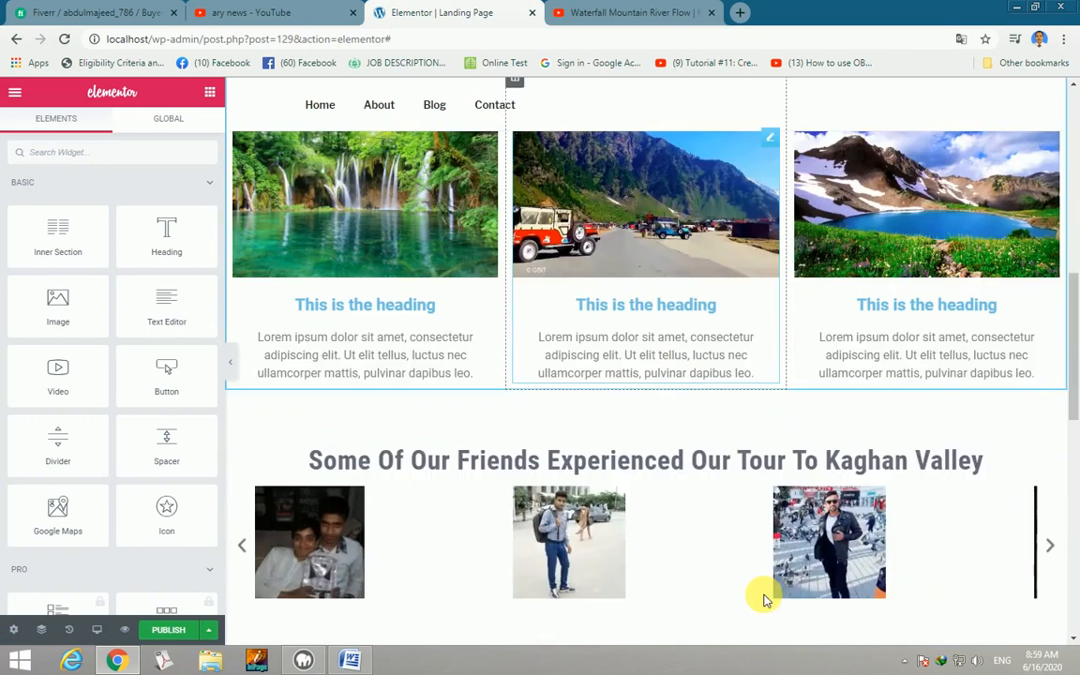
scroll(762, 571, "down", 2)
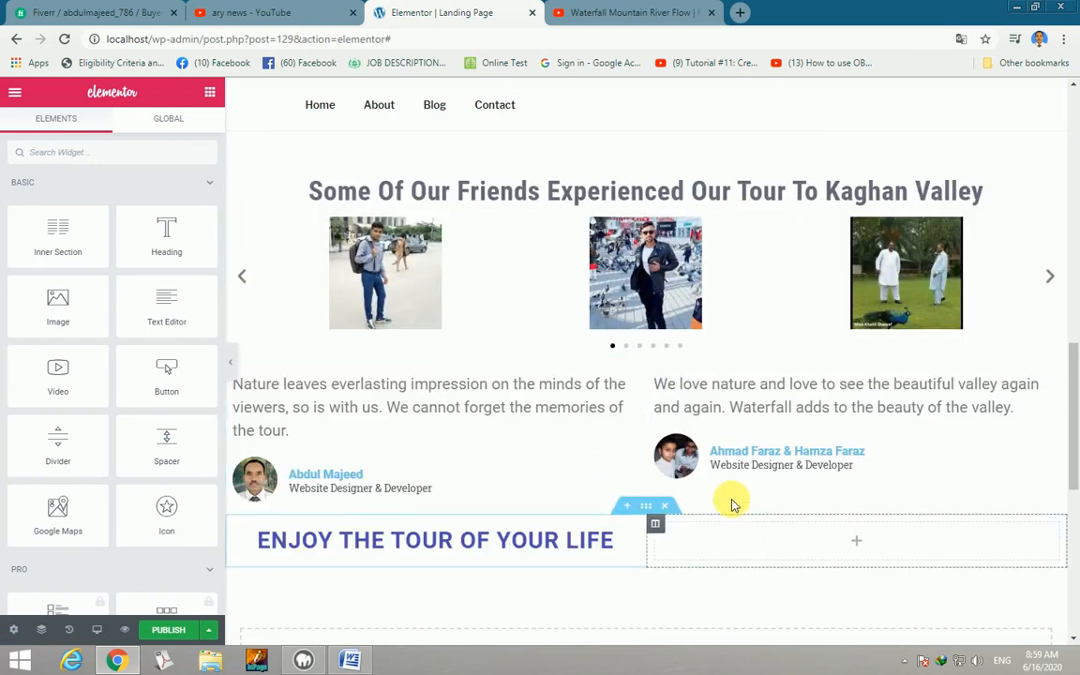
right_click(715, 534)
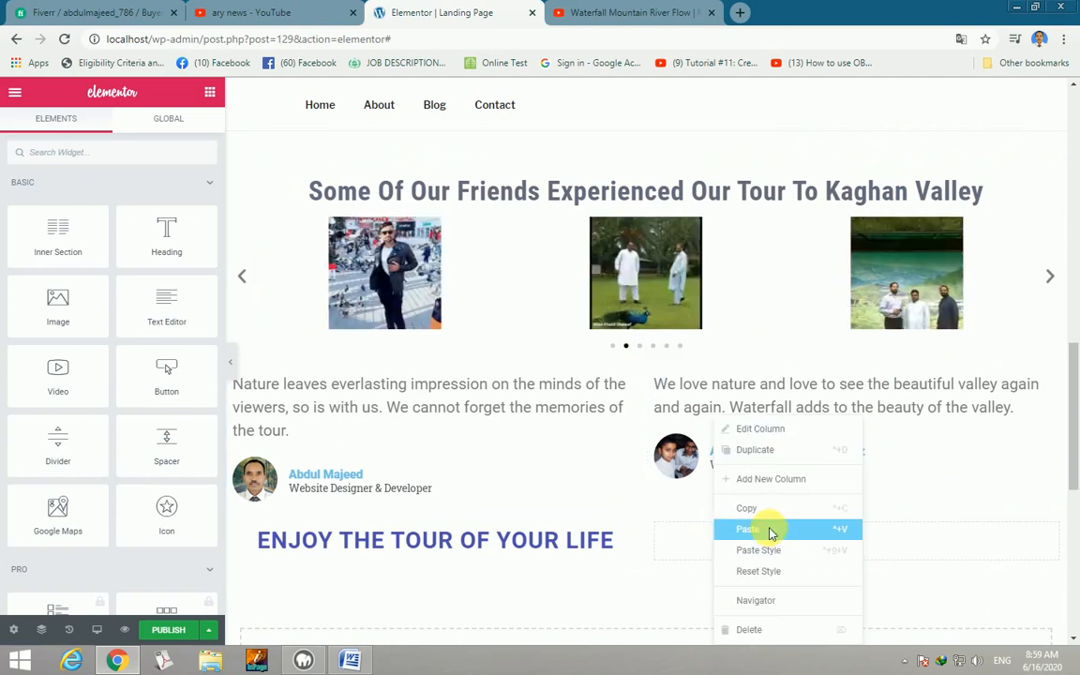
left_click(771, 531)
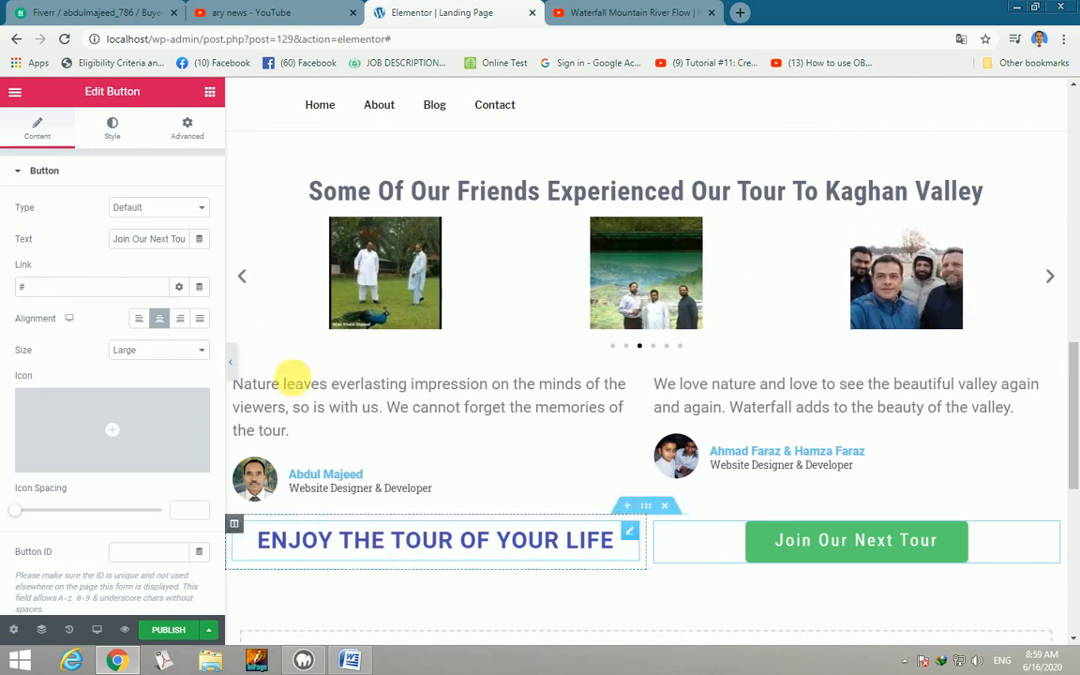
Set the pasted button's text colour to blue #4054B2.
left_click(164, 323)
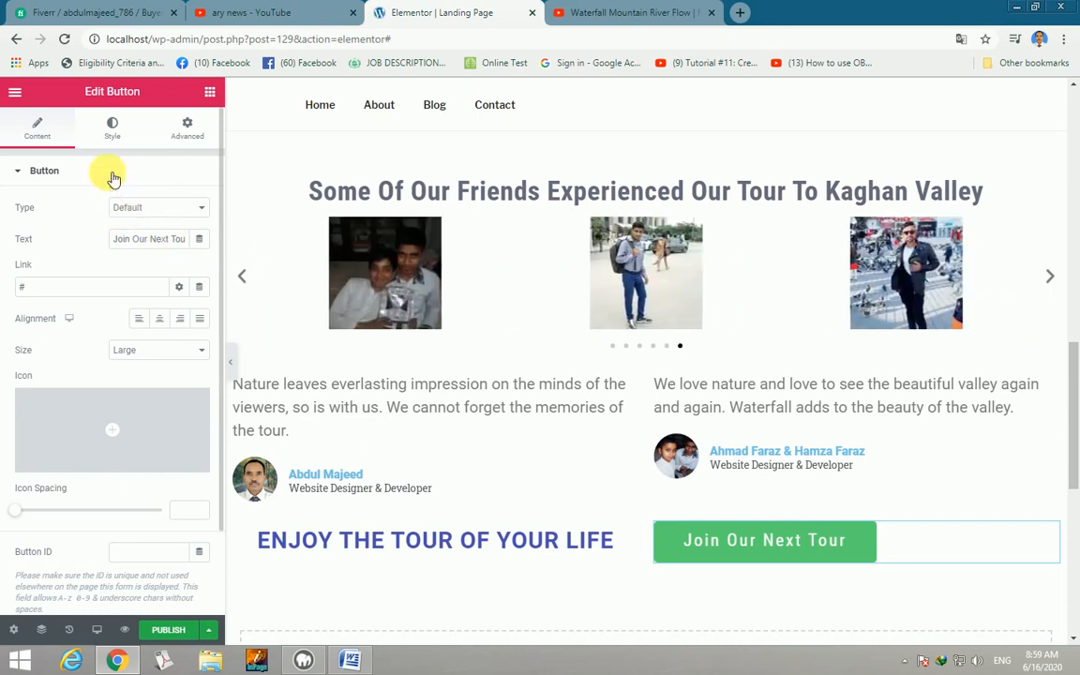
left_click(114, 131)
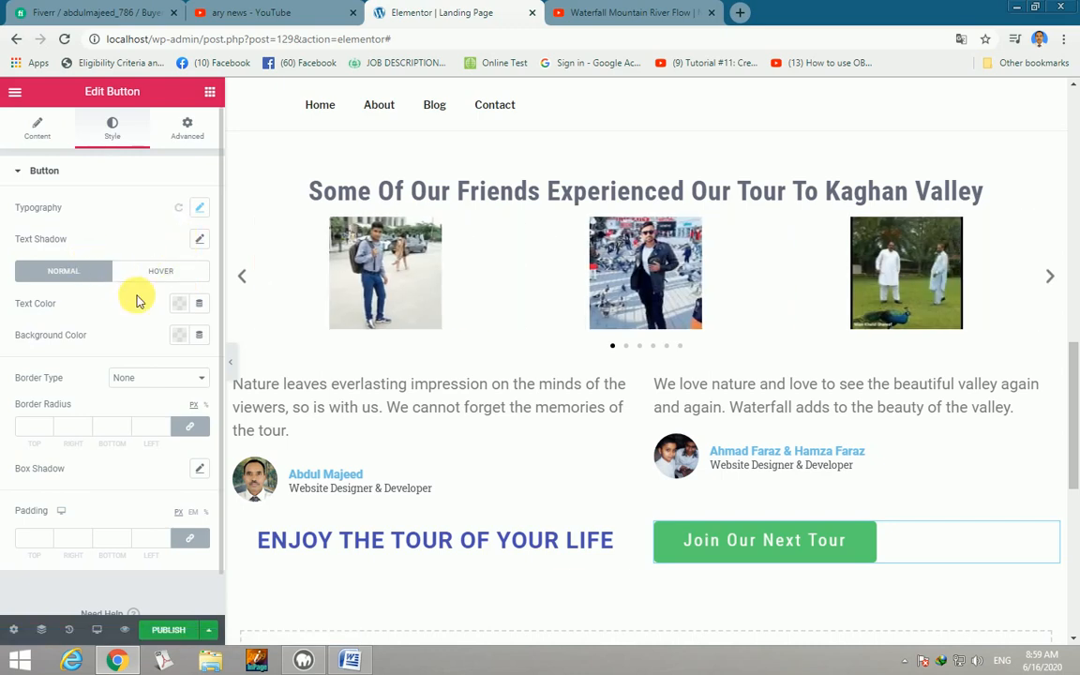
left_click(183, 306)
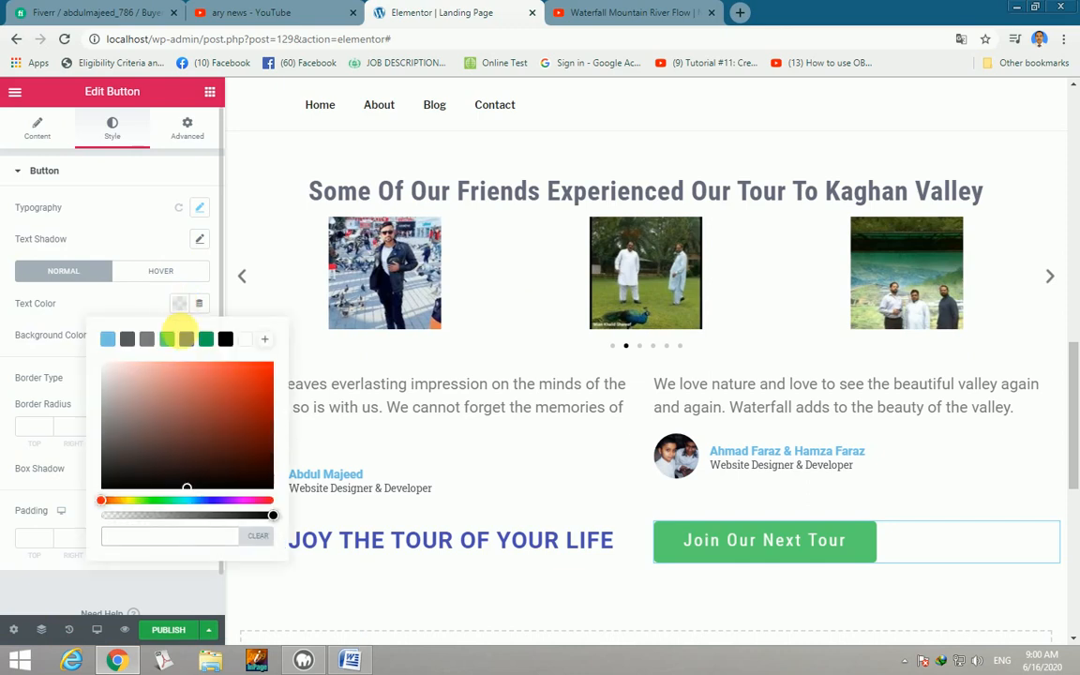
left_click(187, 339)
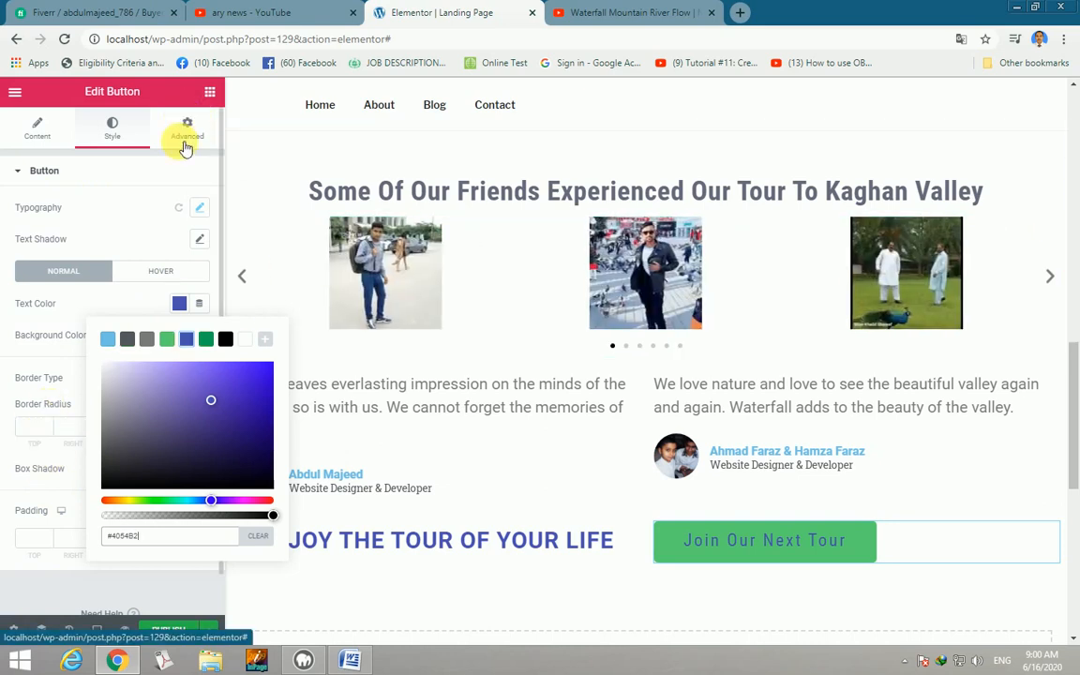
scroll(129, 244, "down", 1)
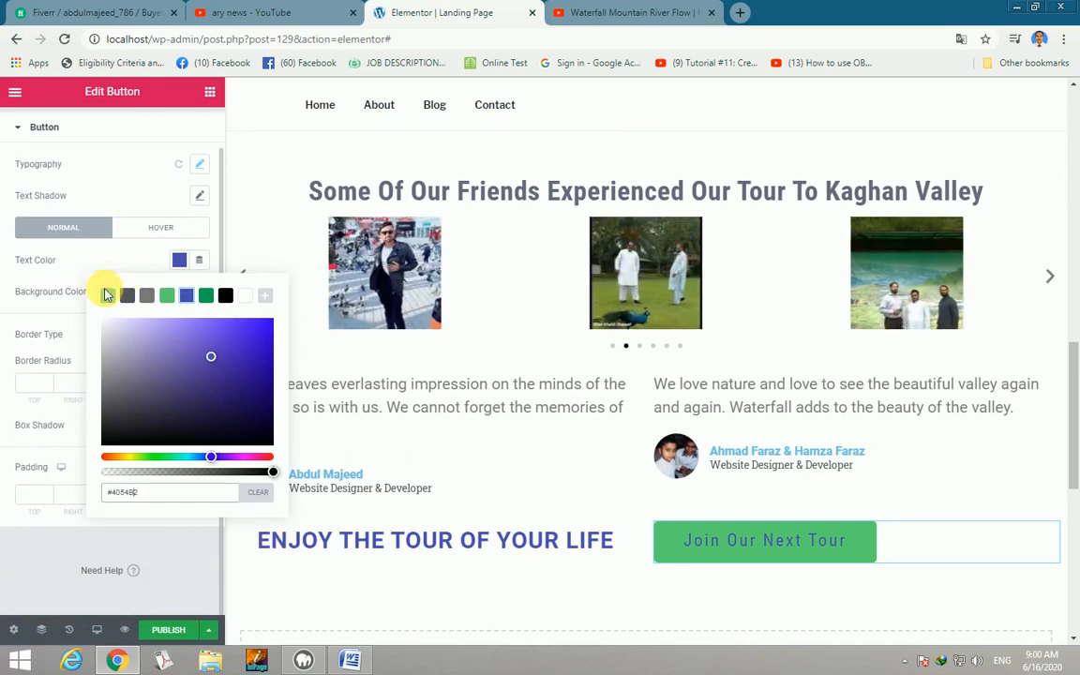
left_click(48, 293)
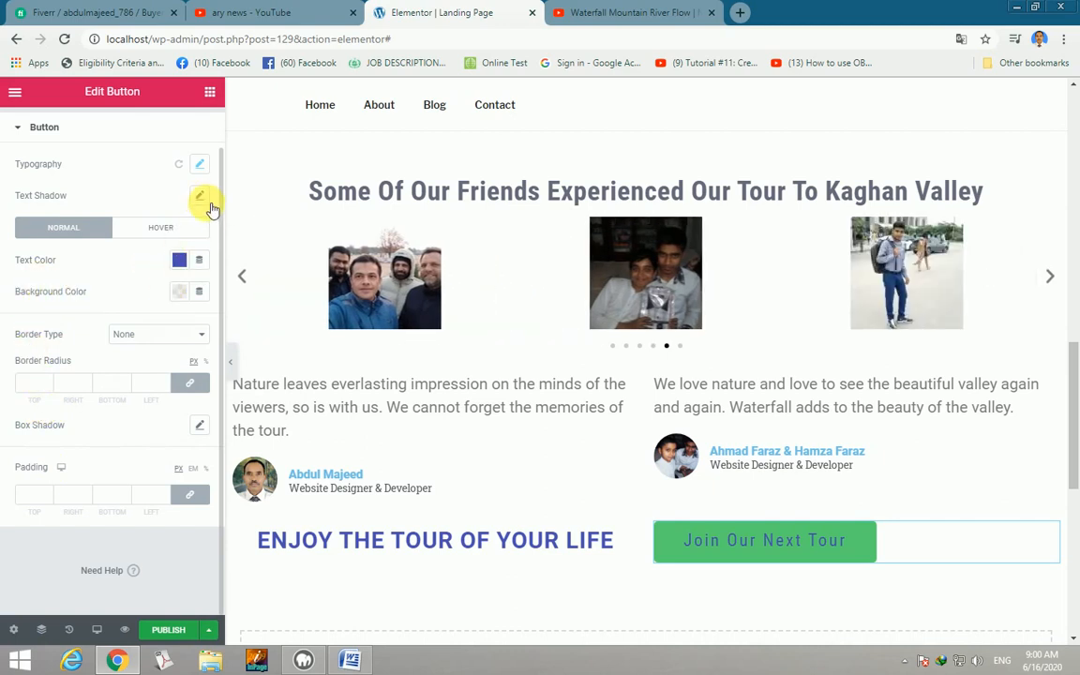
scroll(115, 218, "up", 1)
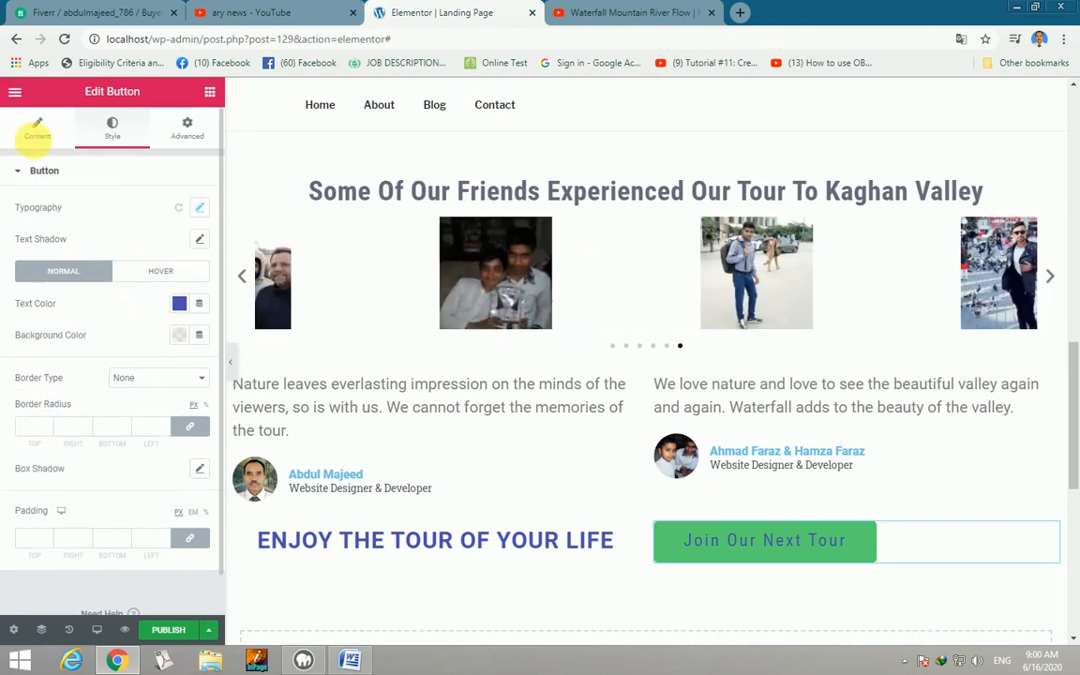
Keep the button type Default, centre it, set size Large, and increase its icon spacing.
left_click(44, 132)
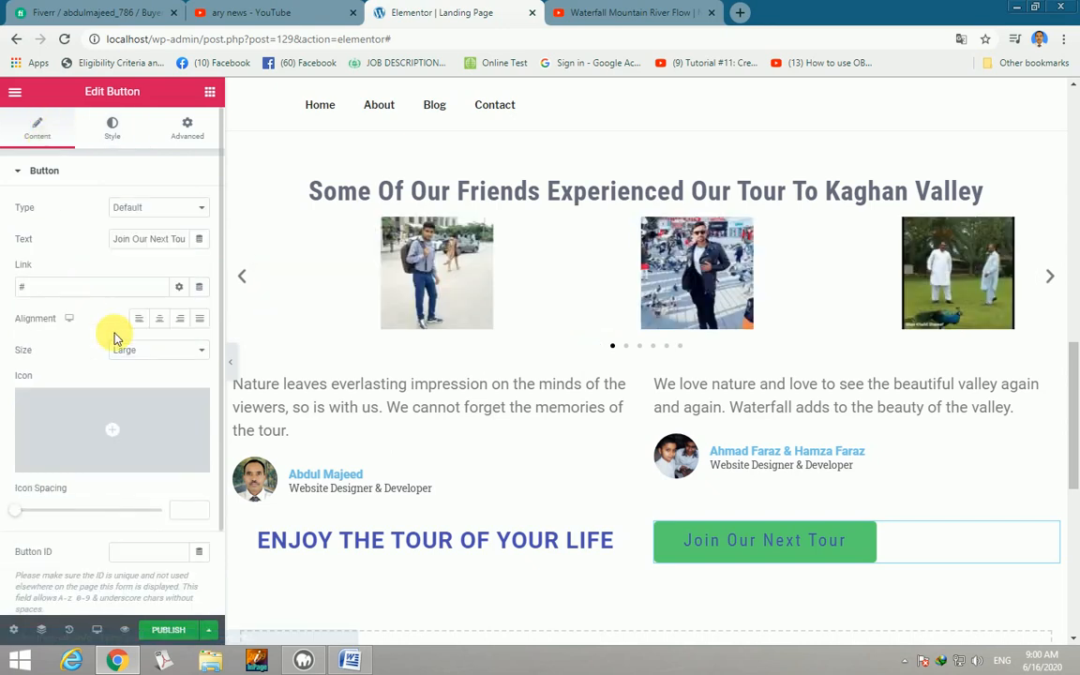
left_click(203, 207)
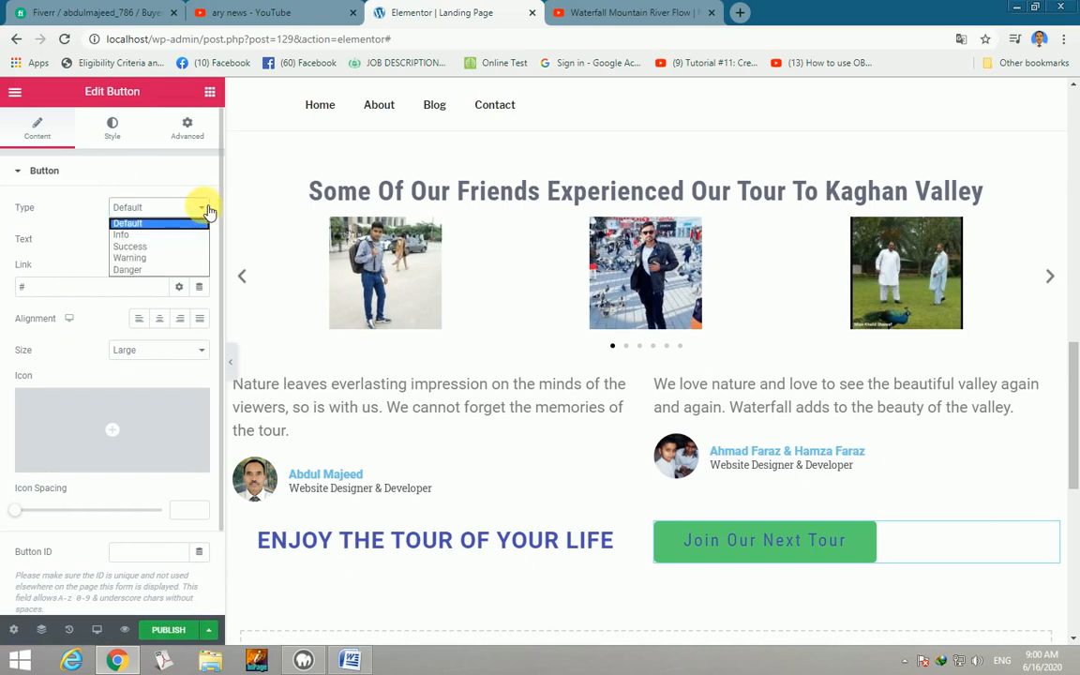
left_click(144, 224)
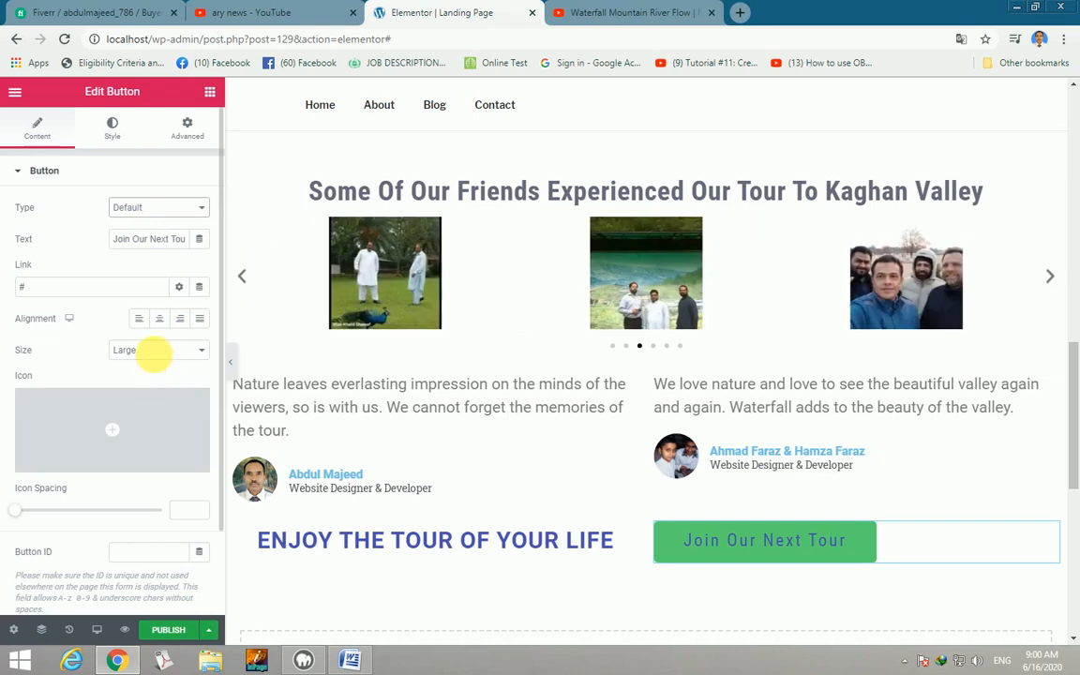
left_click(164, 321)
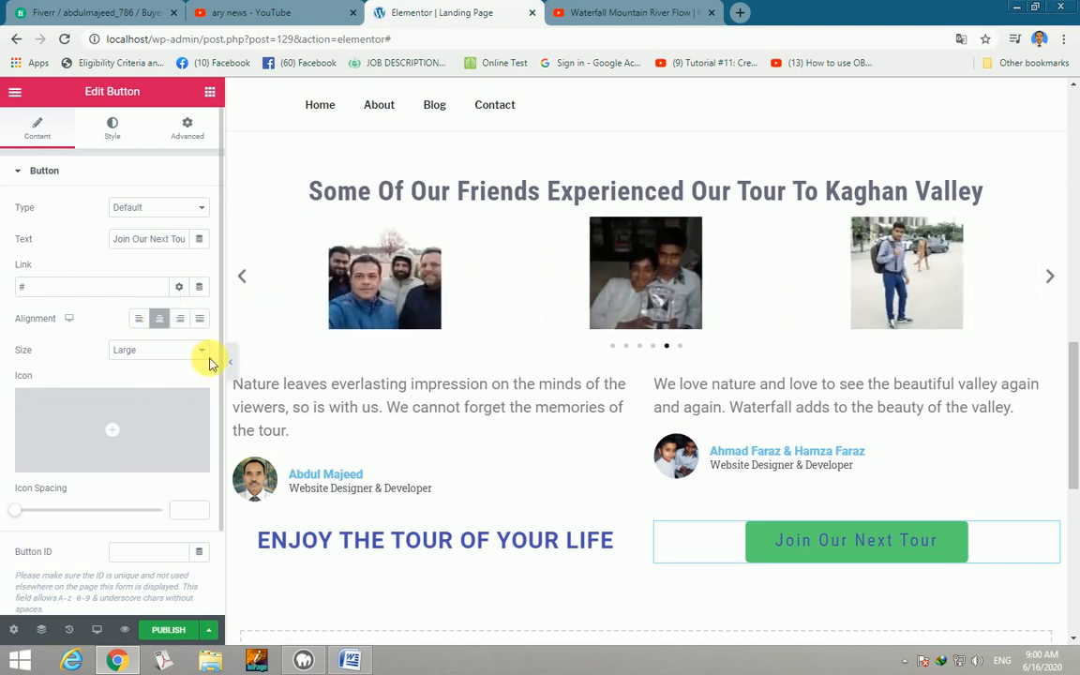
left_click(206, 353)
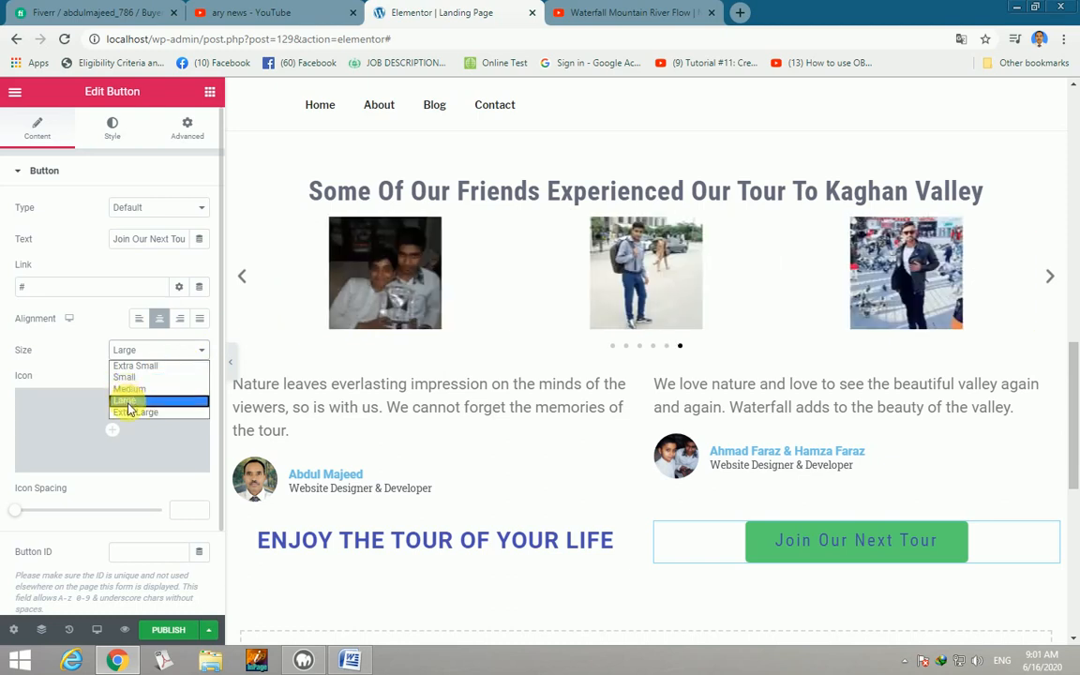
left_click(131, 415)
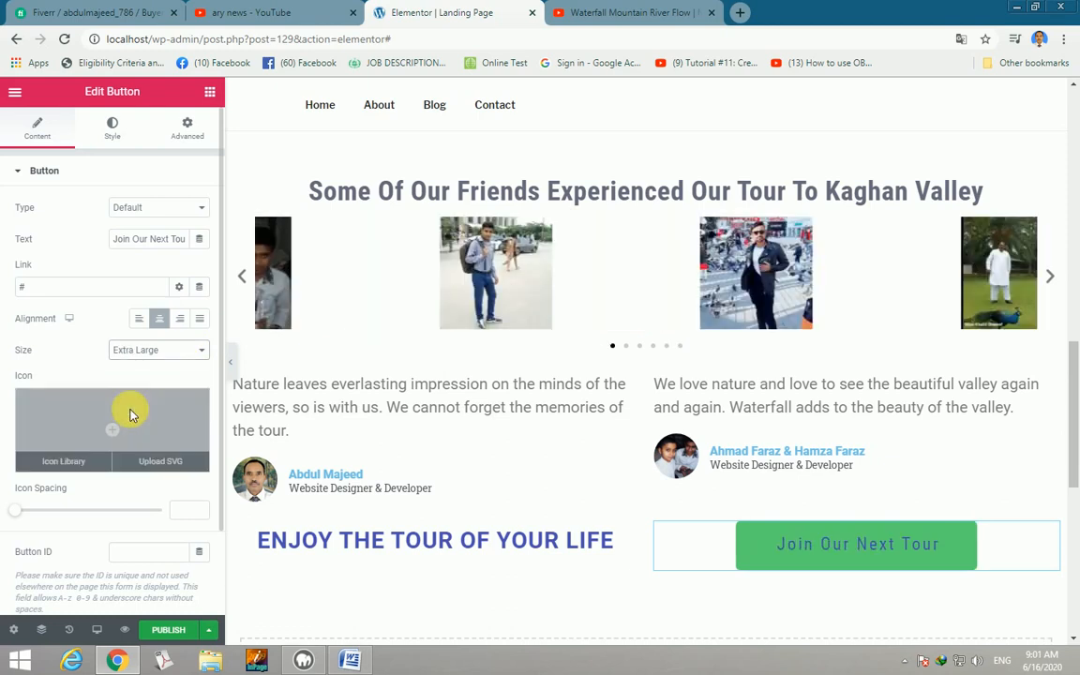
left_click(205, 352)
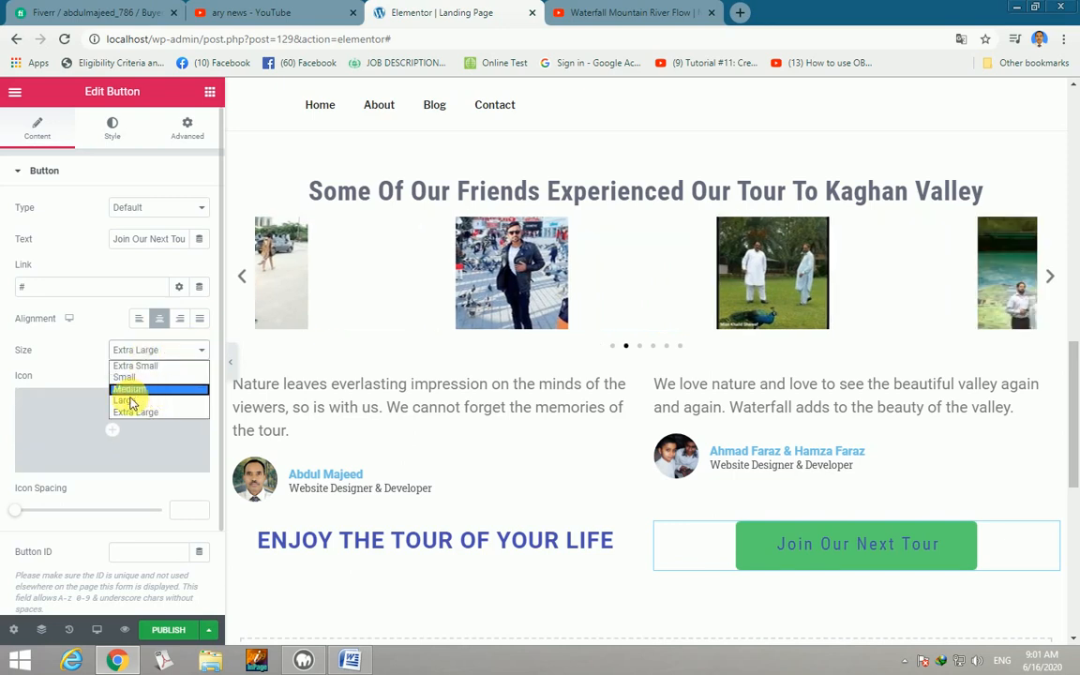
left_click(128, 403)
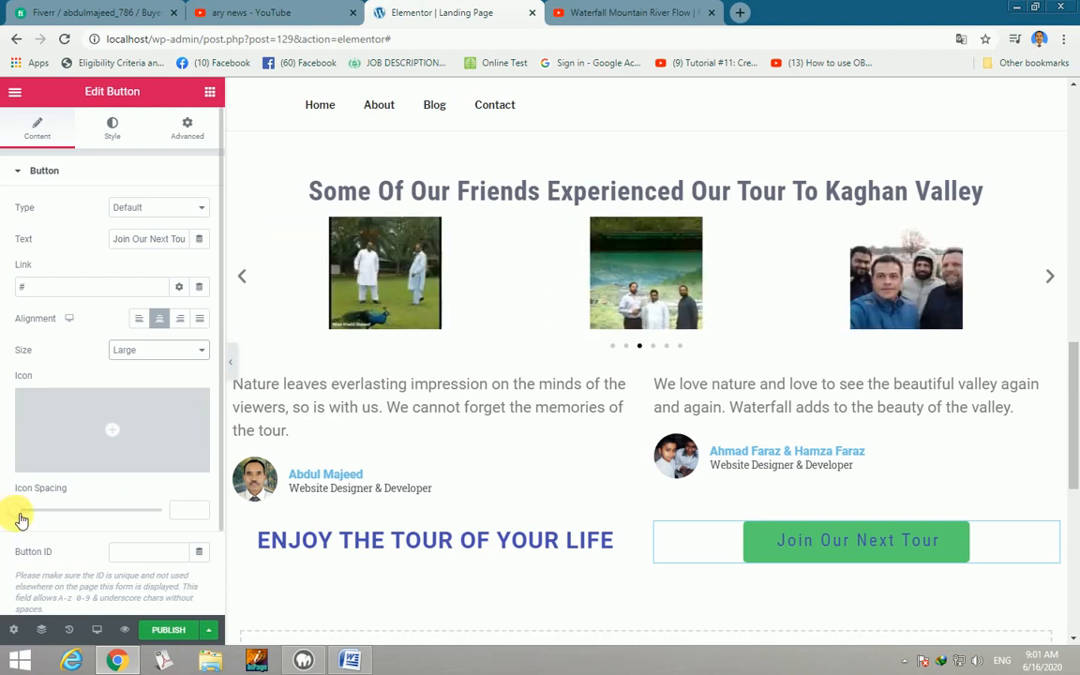
left_click_drag(27, 515, 119, 516)
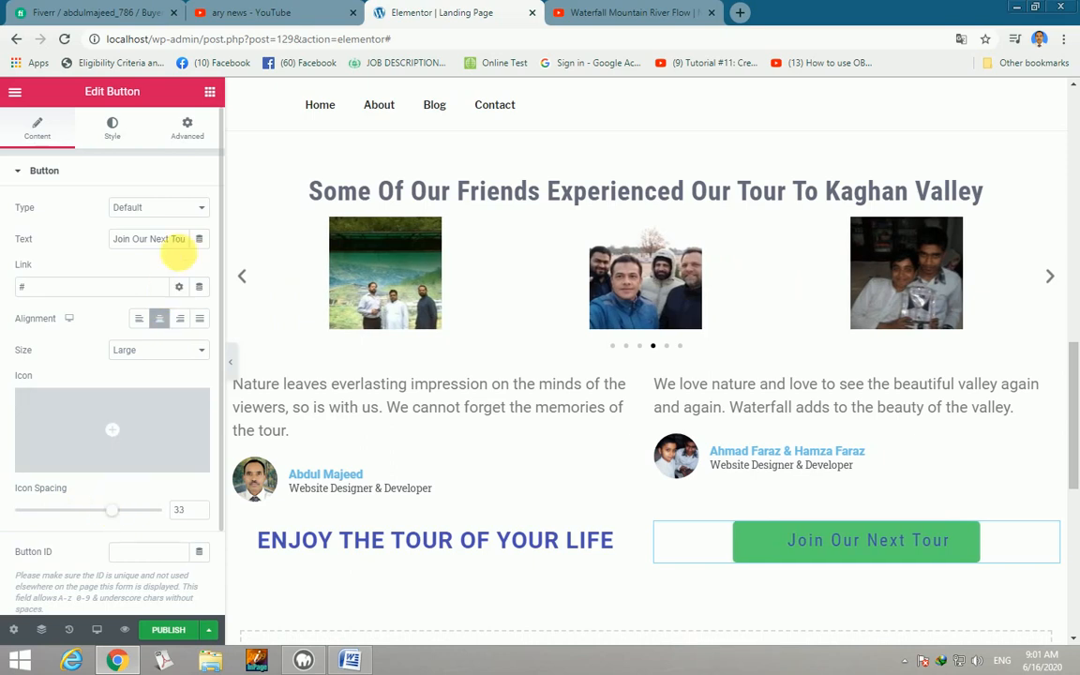
left_click(210, 93)
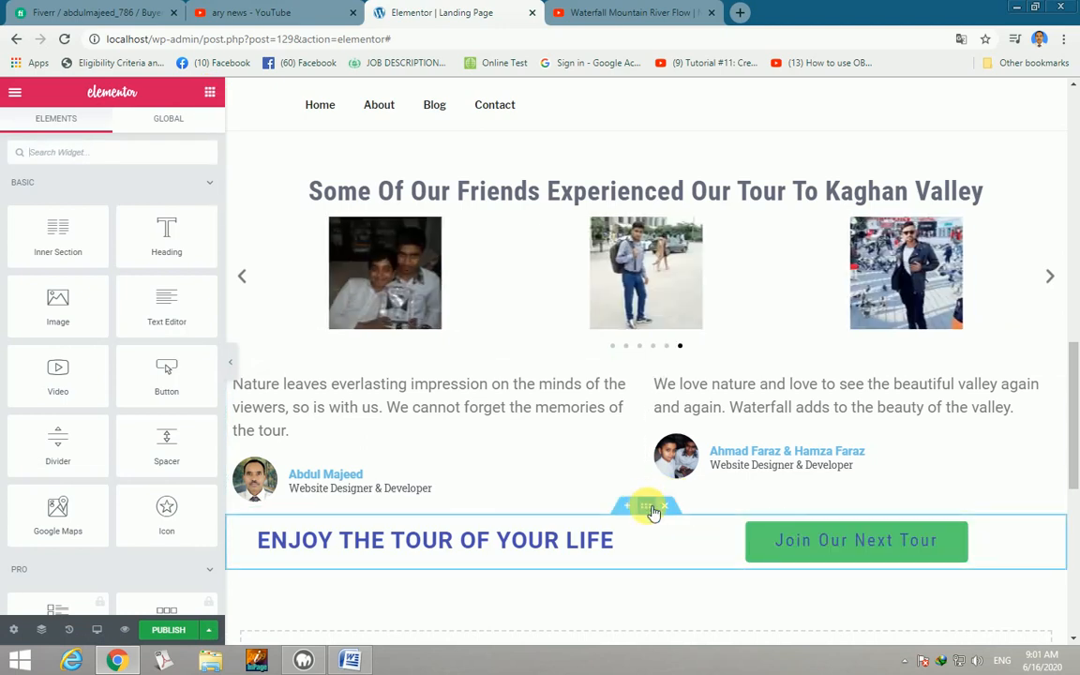
In the heading-and-button section's Style settings, set the background overlay to Classic.
right_click(654, 511)
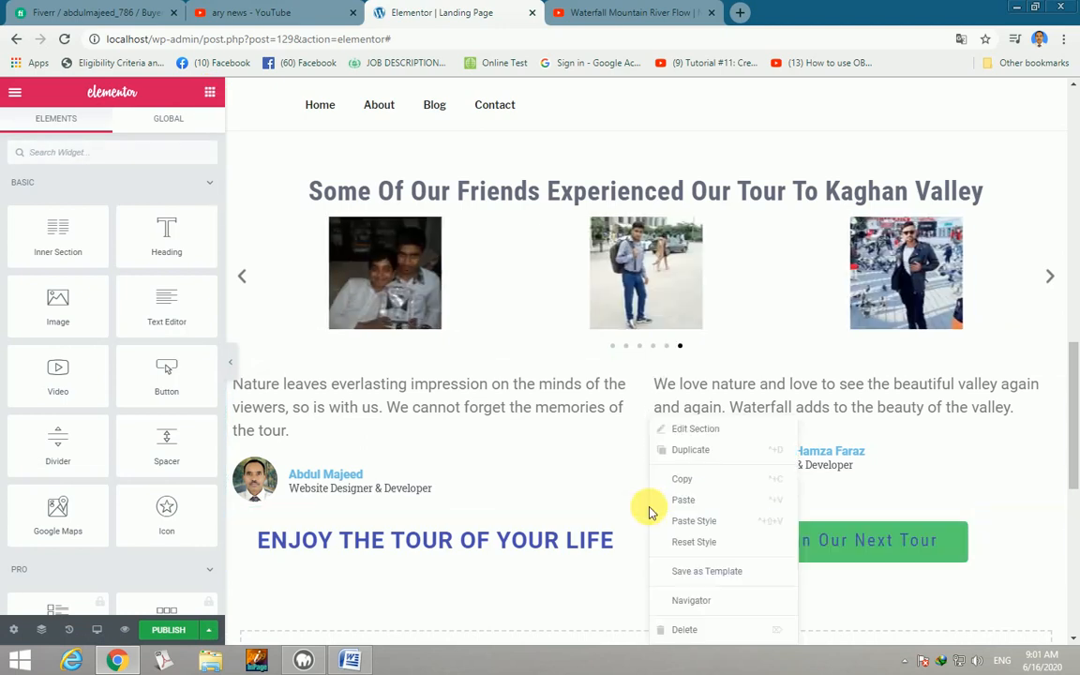
left_click(687, 430)
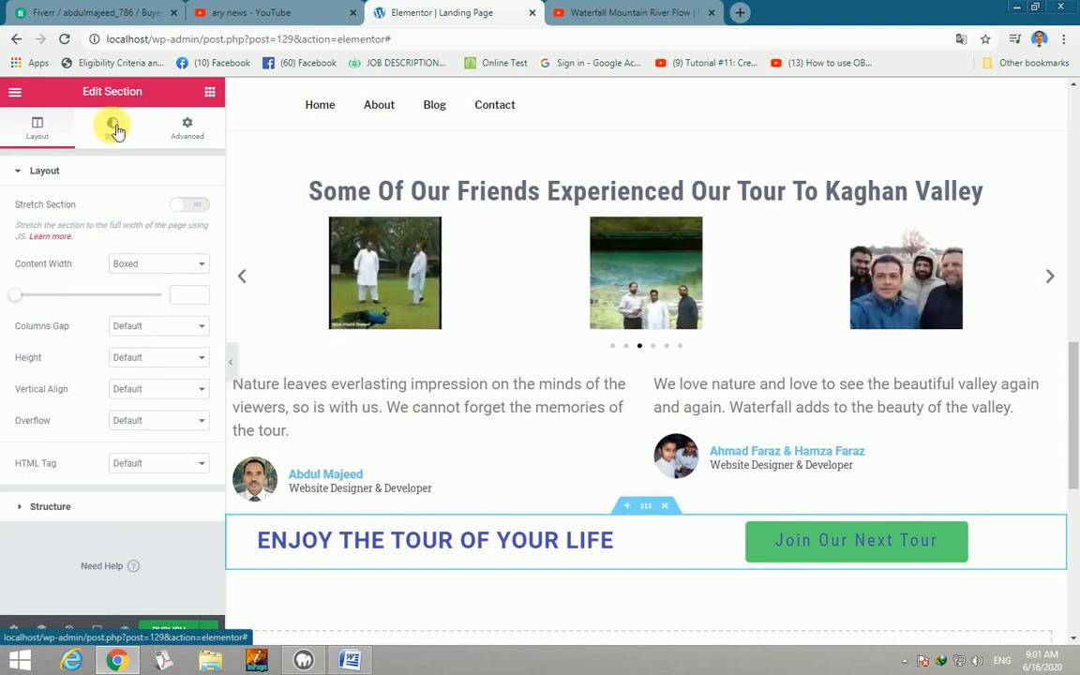
left_click(112, 127)
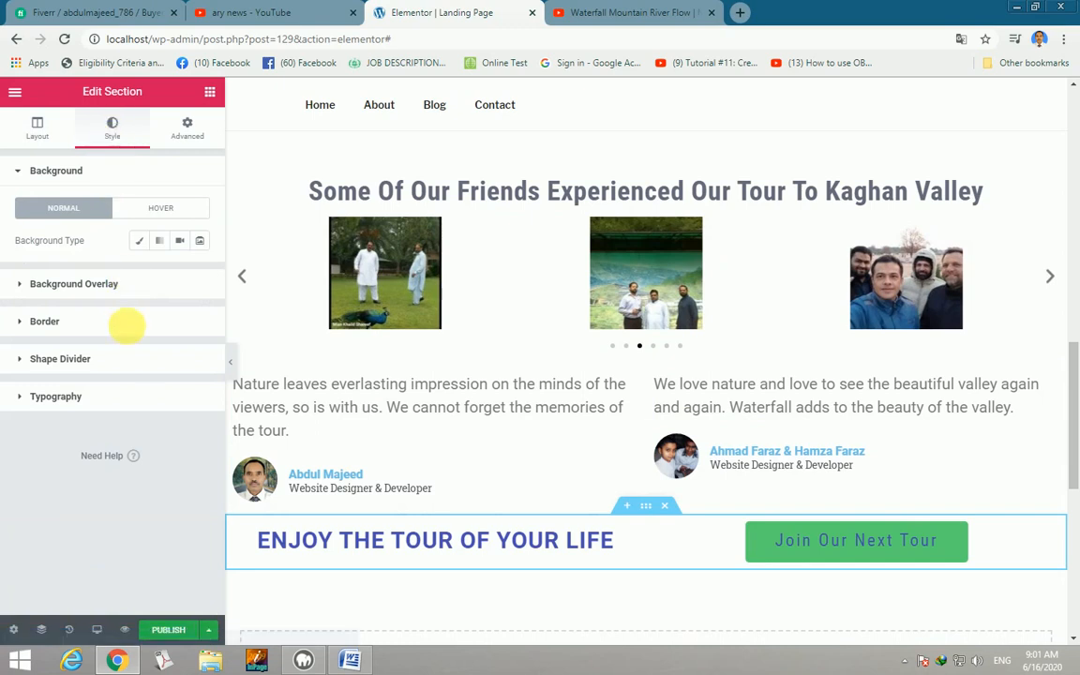
left_click(101, 285)
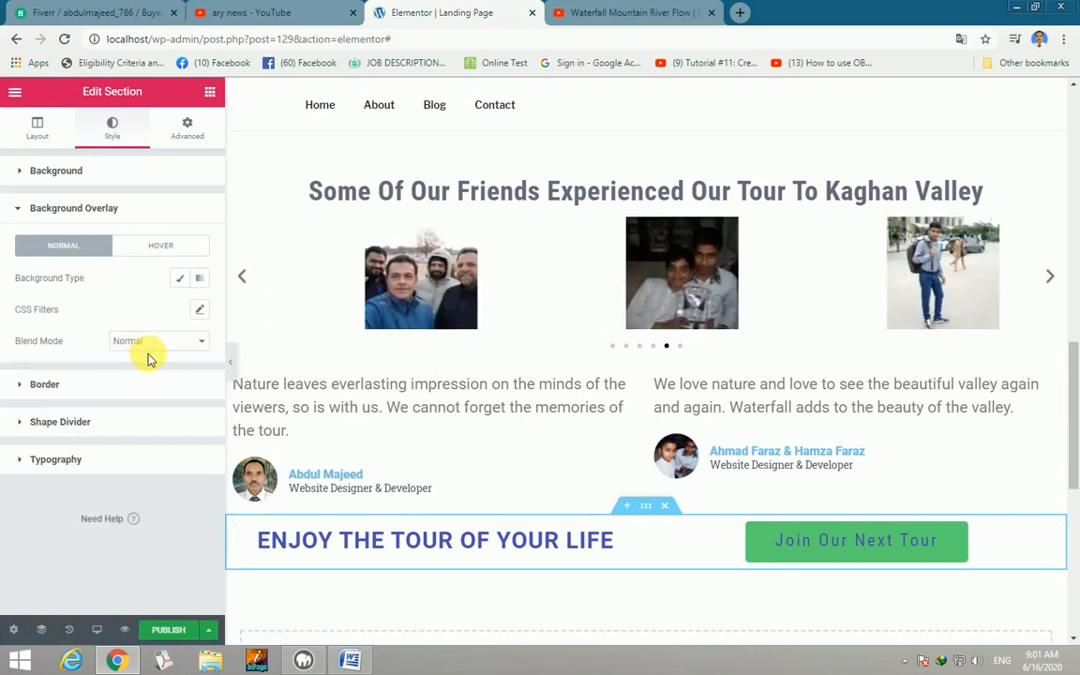
left_click(185, 281)
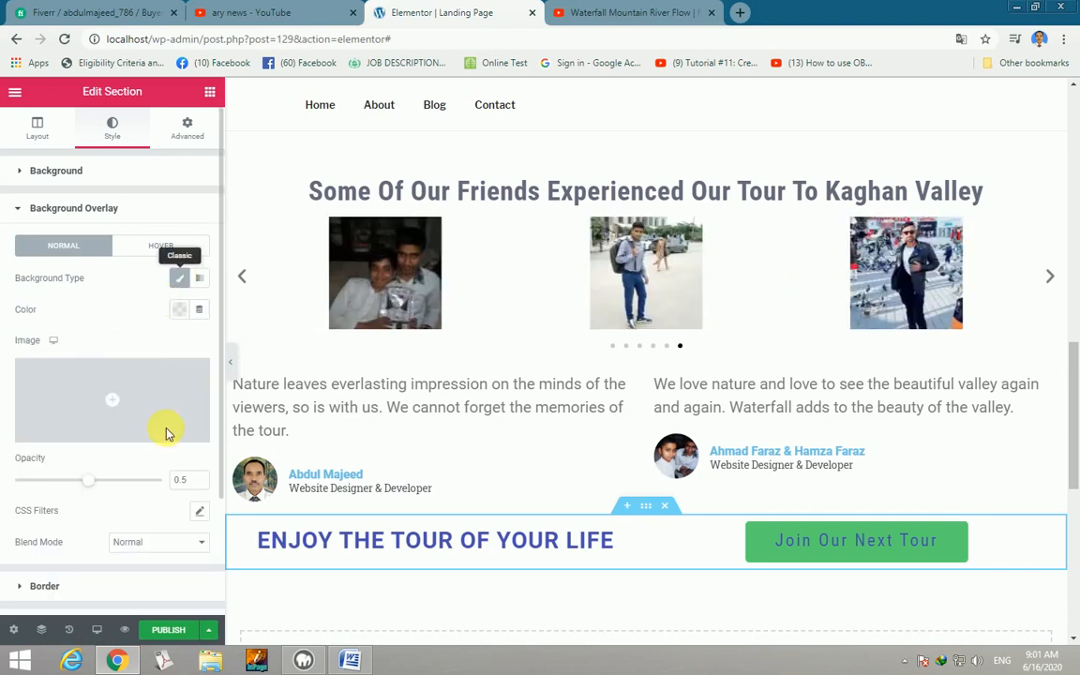
Set the section's overlay colour to a medium red, #C53333.
left_click(180, 314)
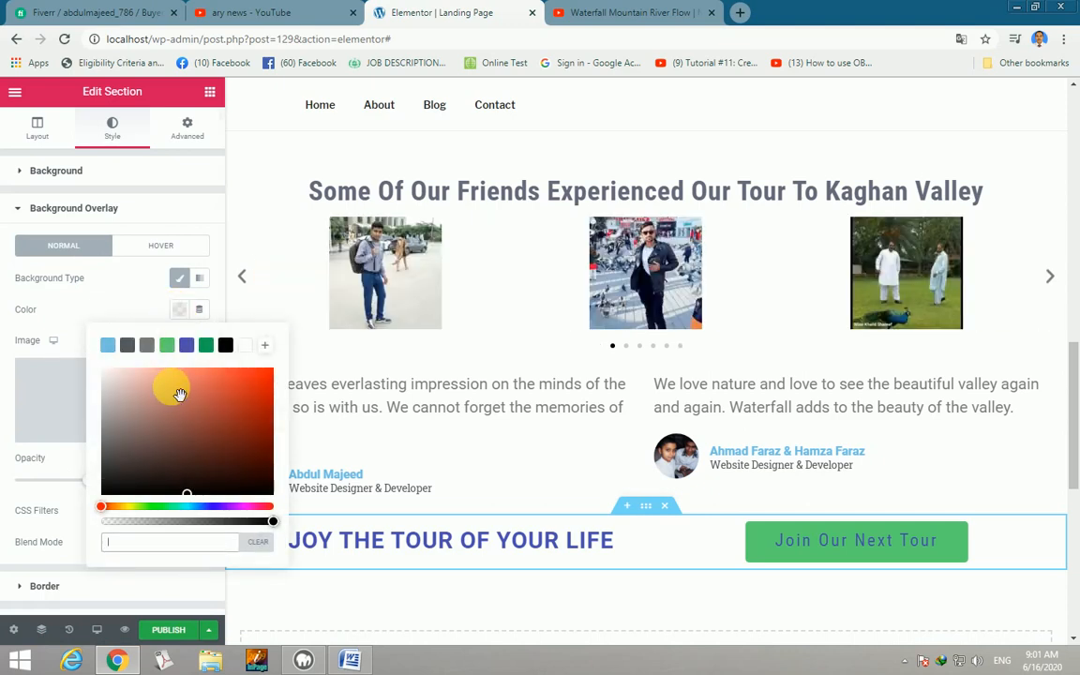
left_click(175, 400)
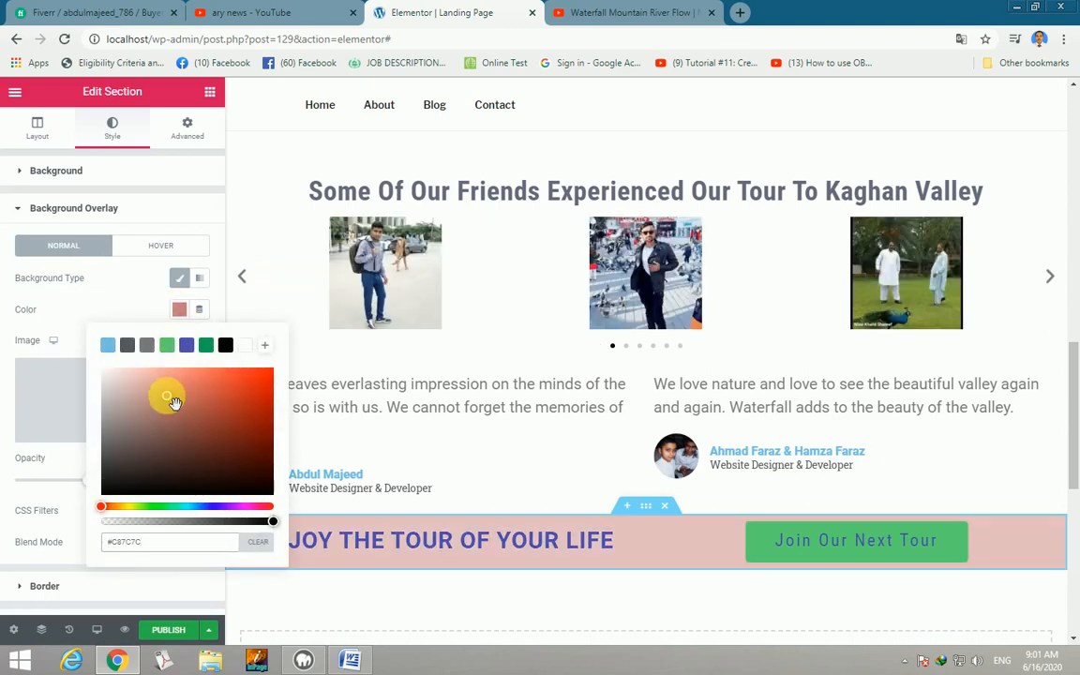
left_click_drag(174, 401, 249, 400)
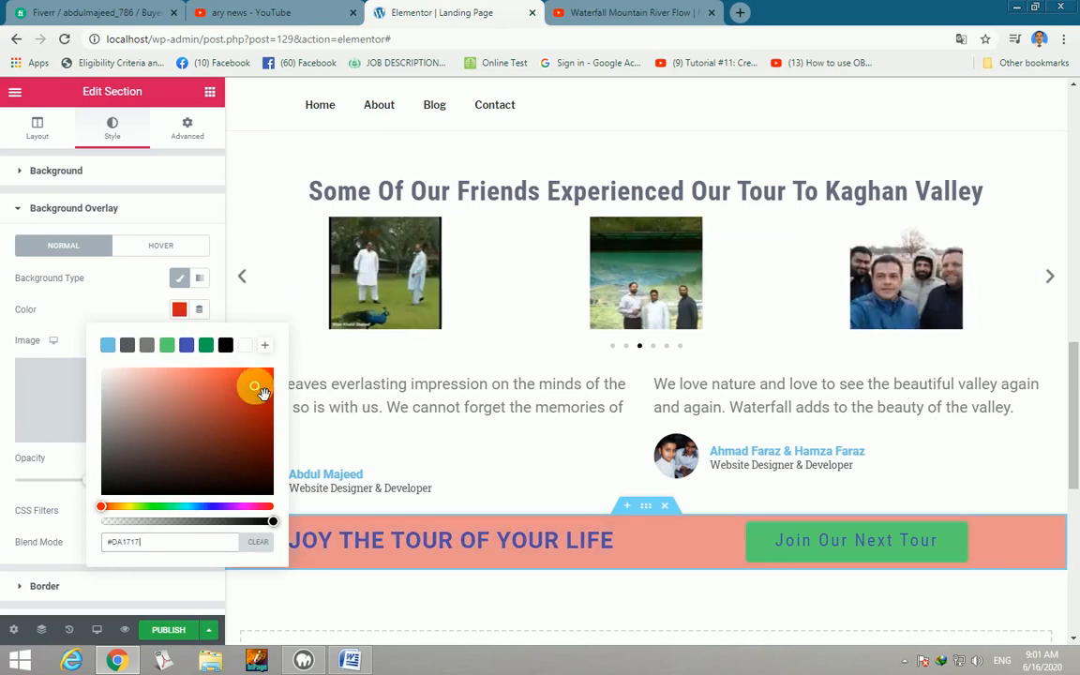
left_click(227, 477)
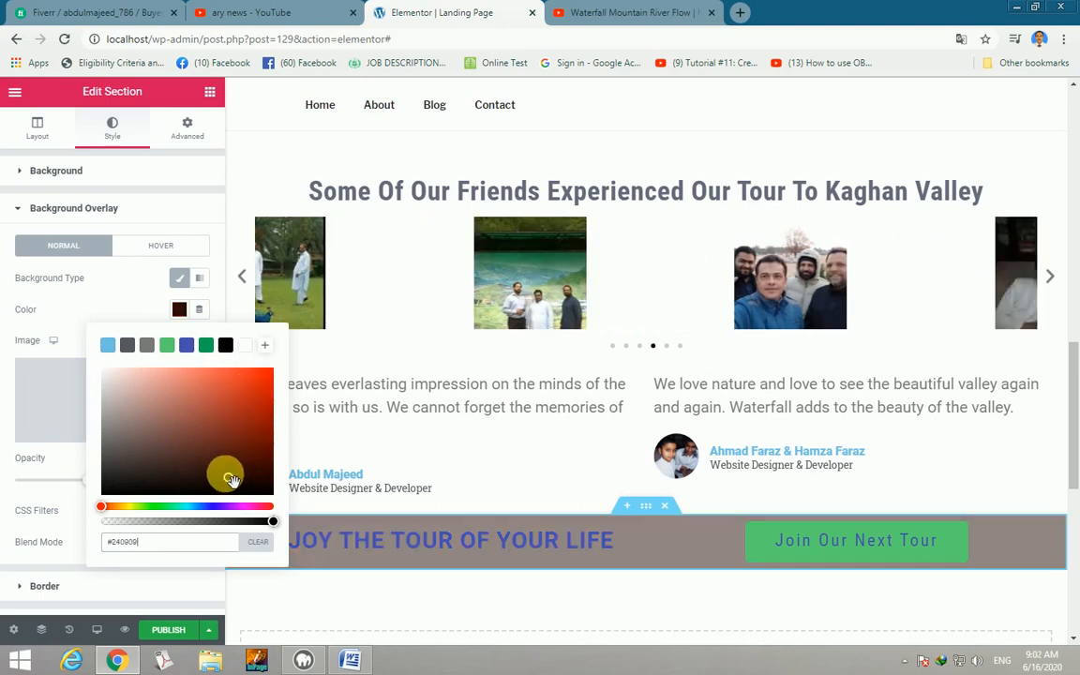
left_click(150, 474)
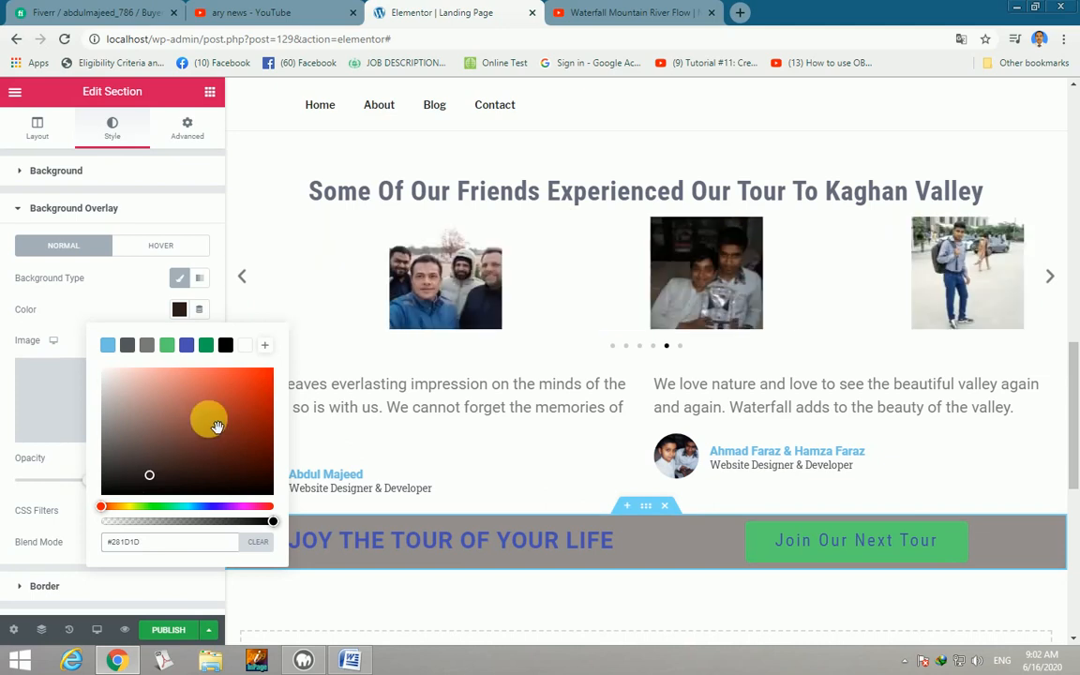
left_click(230, 398)
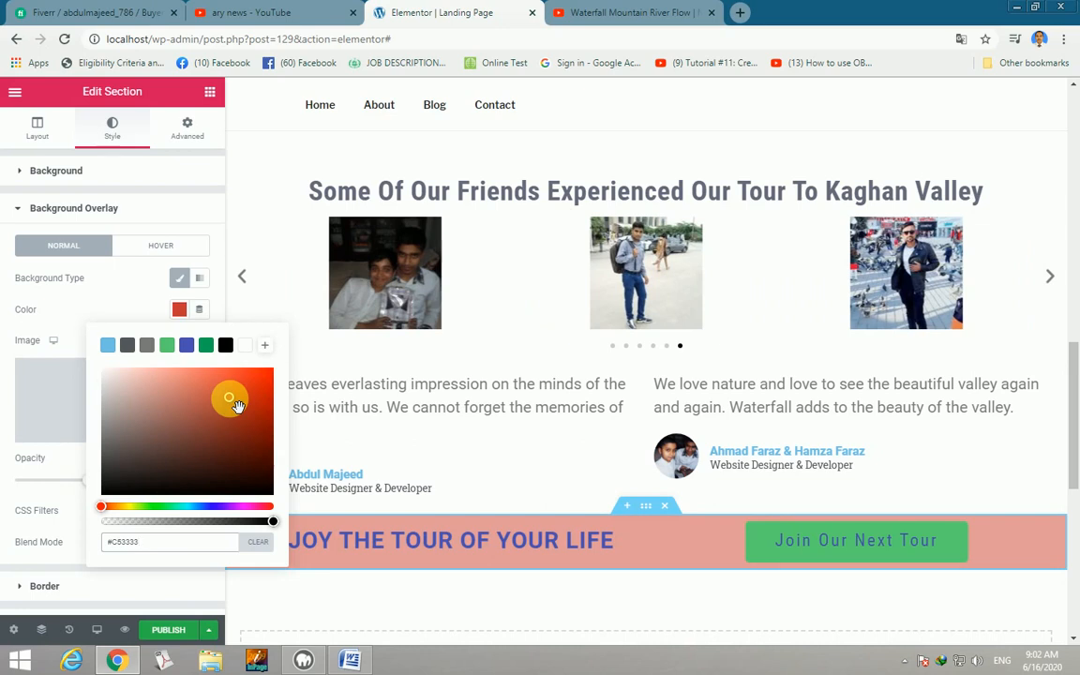
left_click(213, 93)
left_click(211, 93)
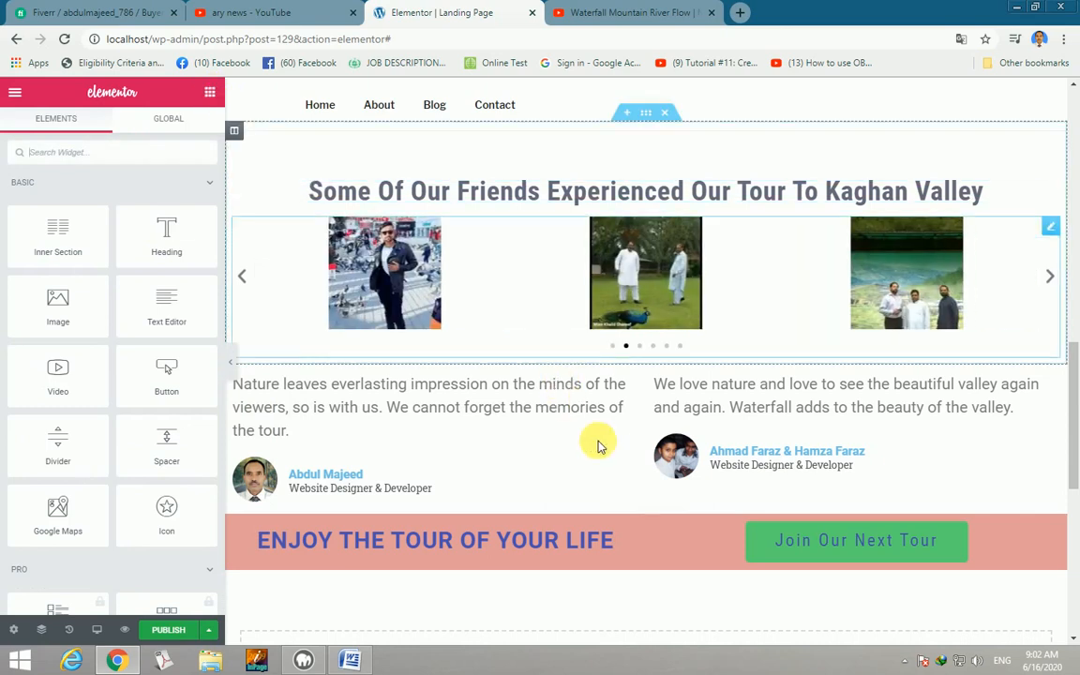
Add a 50 px Spacer above both the left and right testimonial texts.
scroll(631, 432, "up", 2)
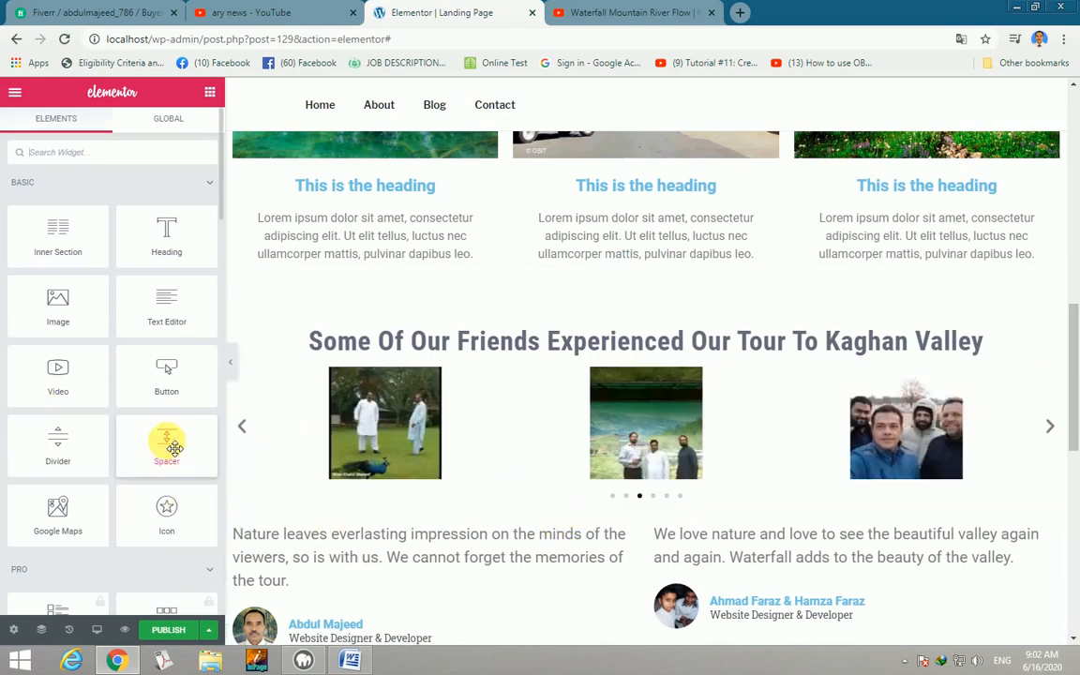
left_click_drag(180, 447, 439, 533)
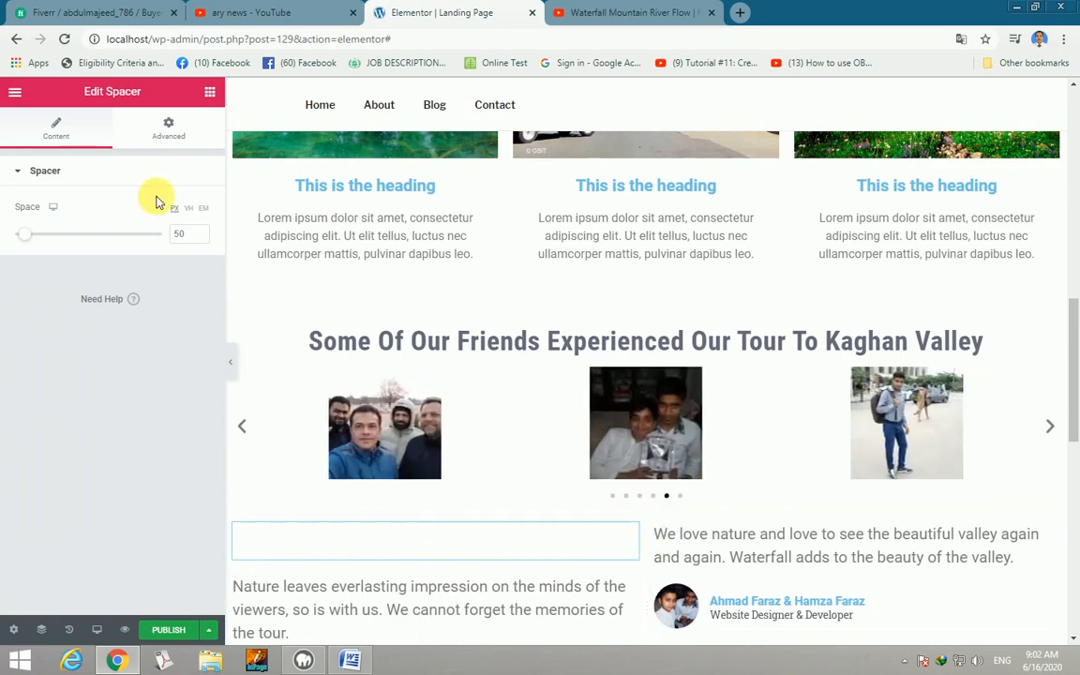
left_click(211, 94)
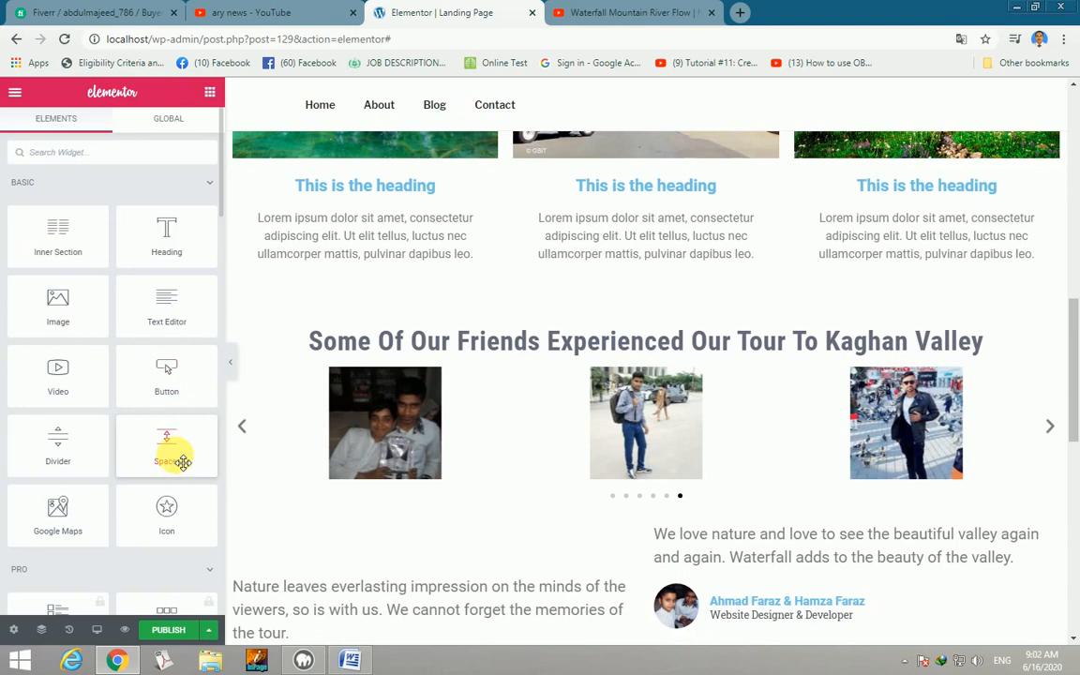
left_click_drag(194, 461, 755, 531)
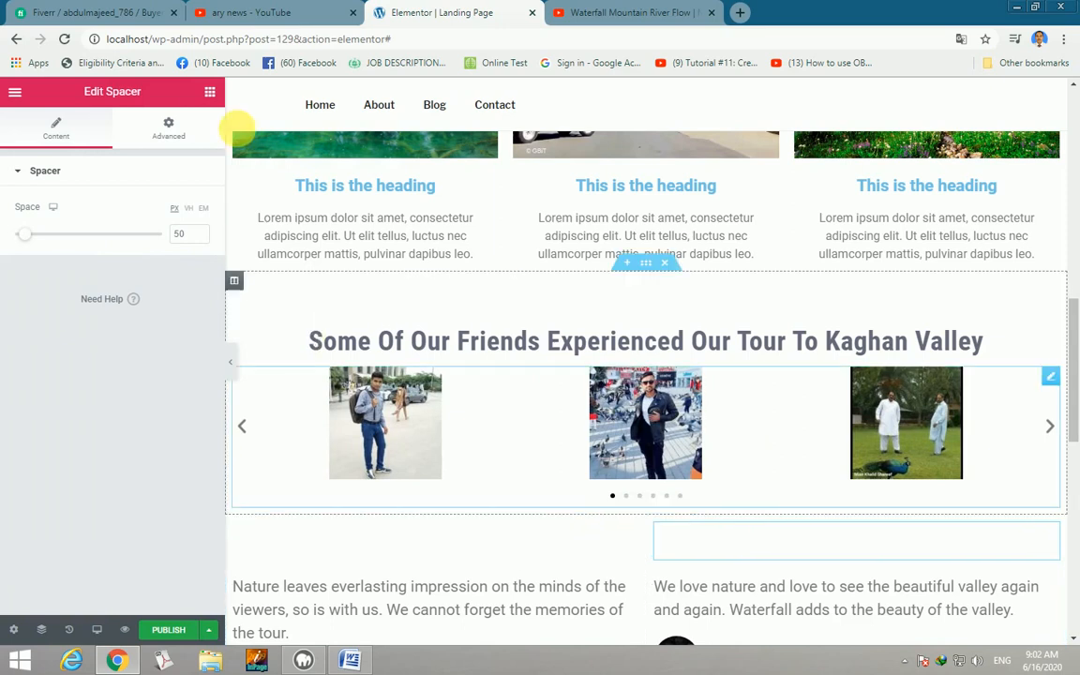
left_click(212, 93)
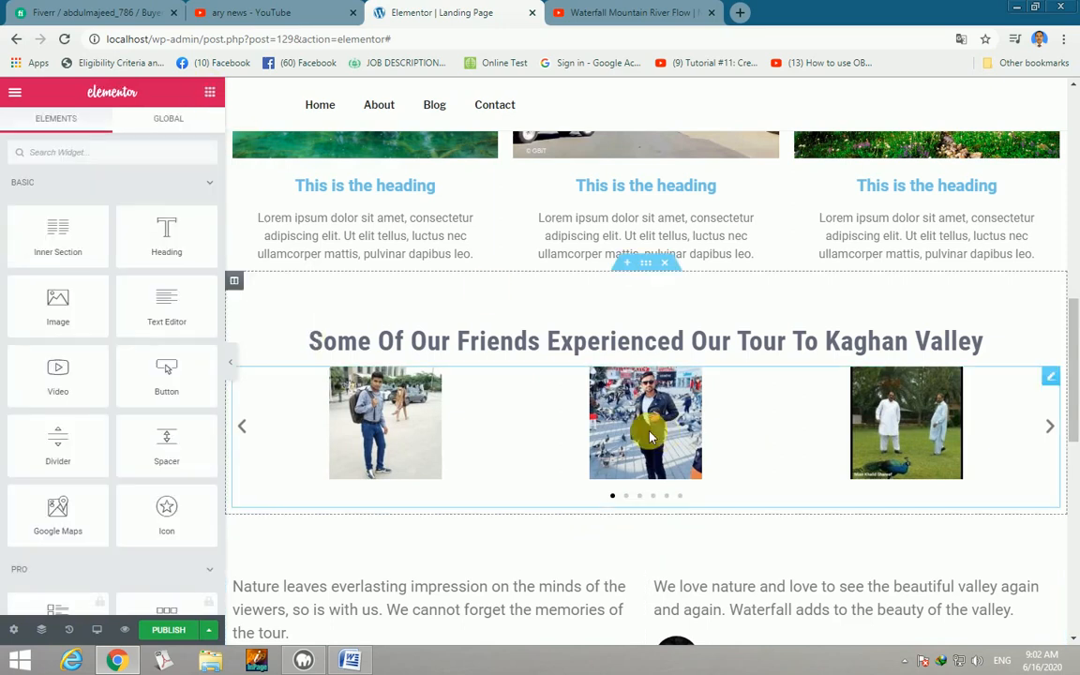
scroll(645, 433, "up", 6)
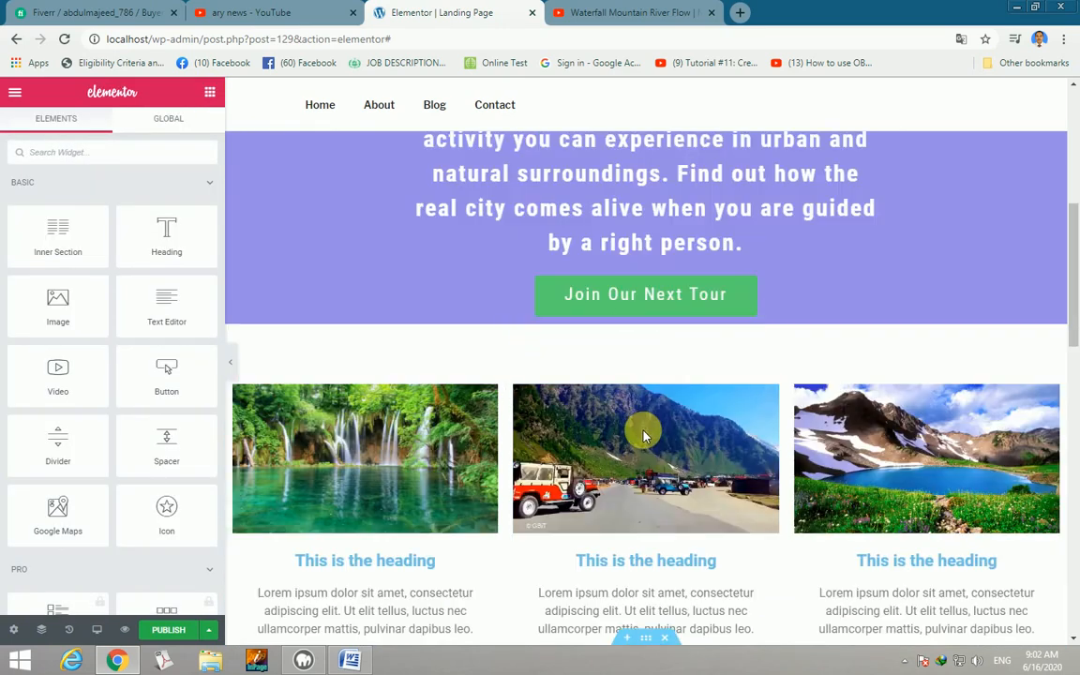
scroll(648, 434, "up", 3)
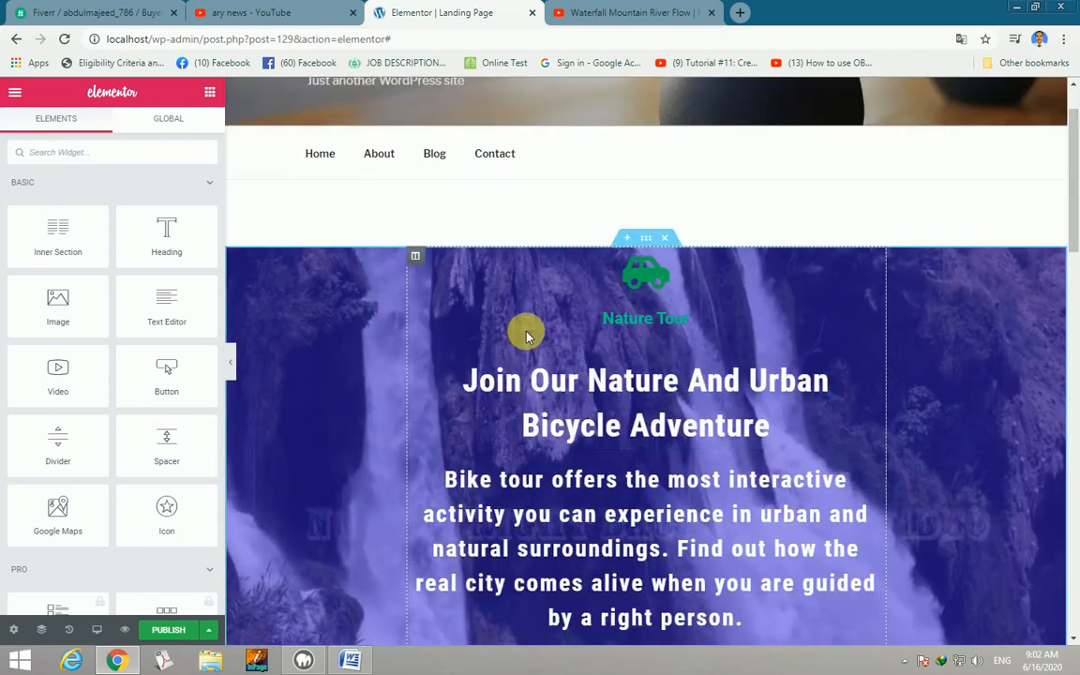
Hide the editing panel and scroll the full-width preview, moving the photo carousel back one image.
left_click(236, 365)
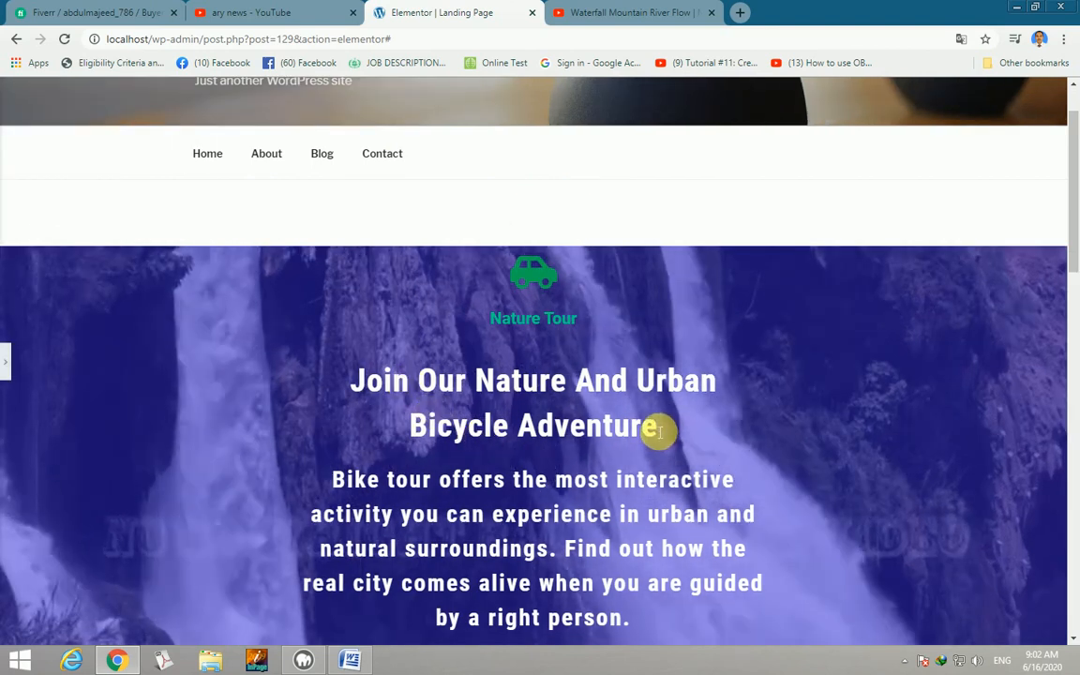
scroll(656, 429, "down", 3)
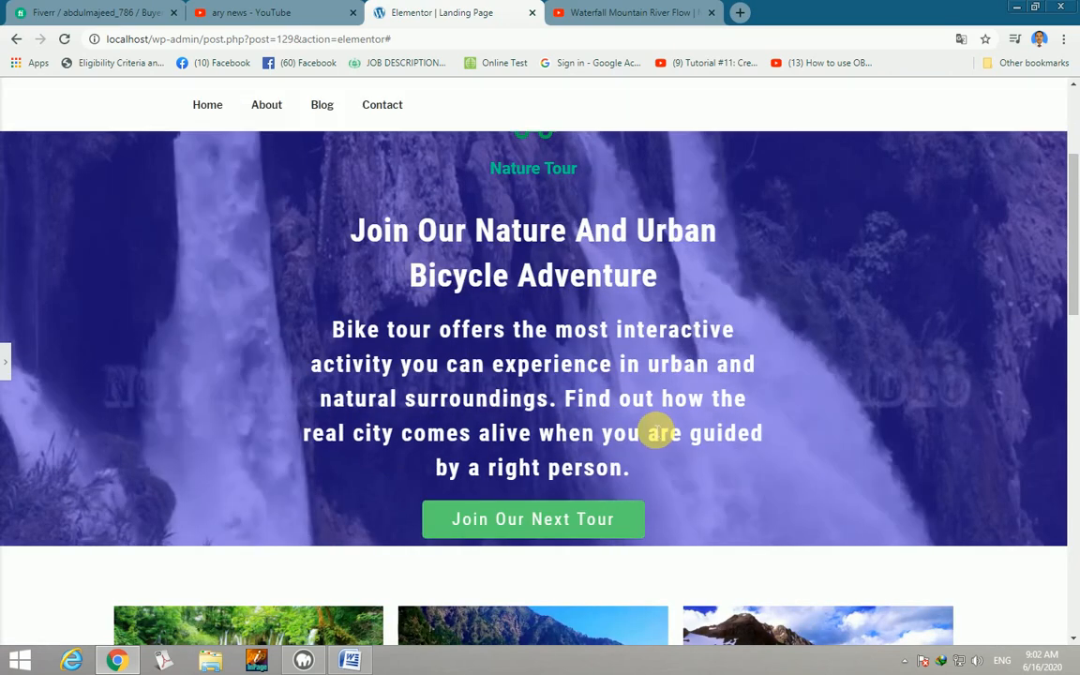
scroll(650, 428, "down", 3)
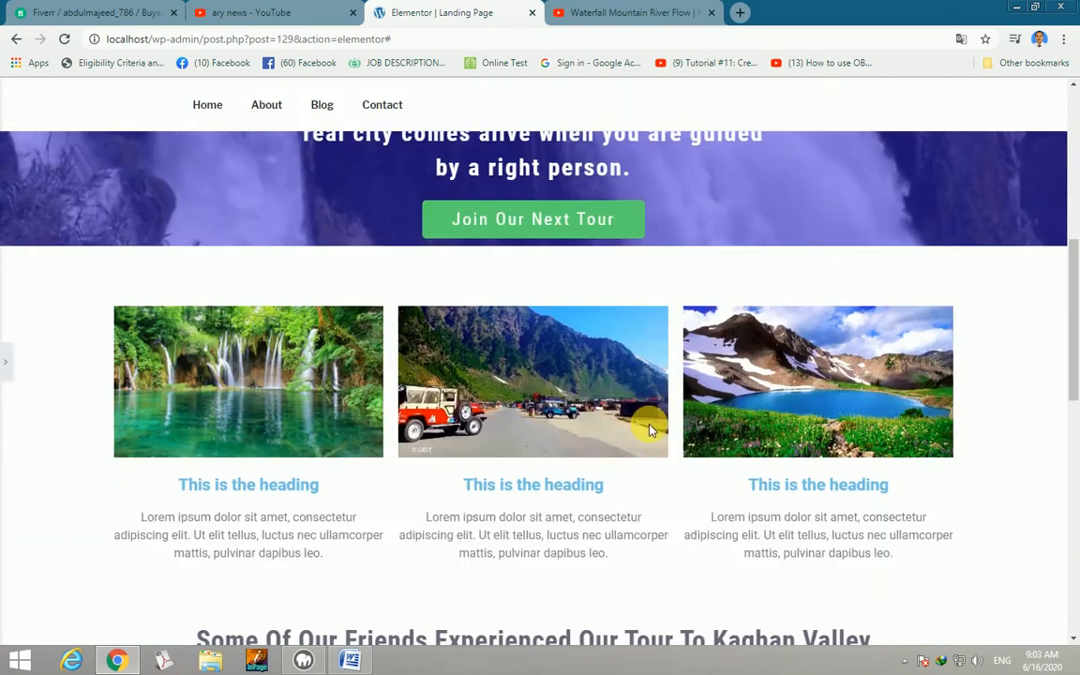
scroll(651, 428, "down", 2)
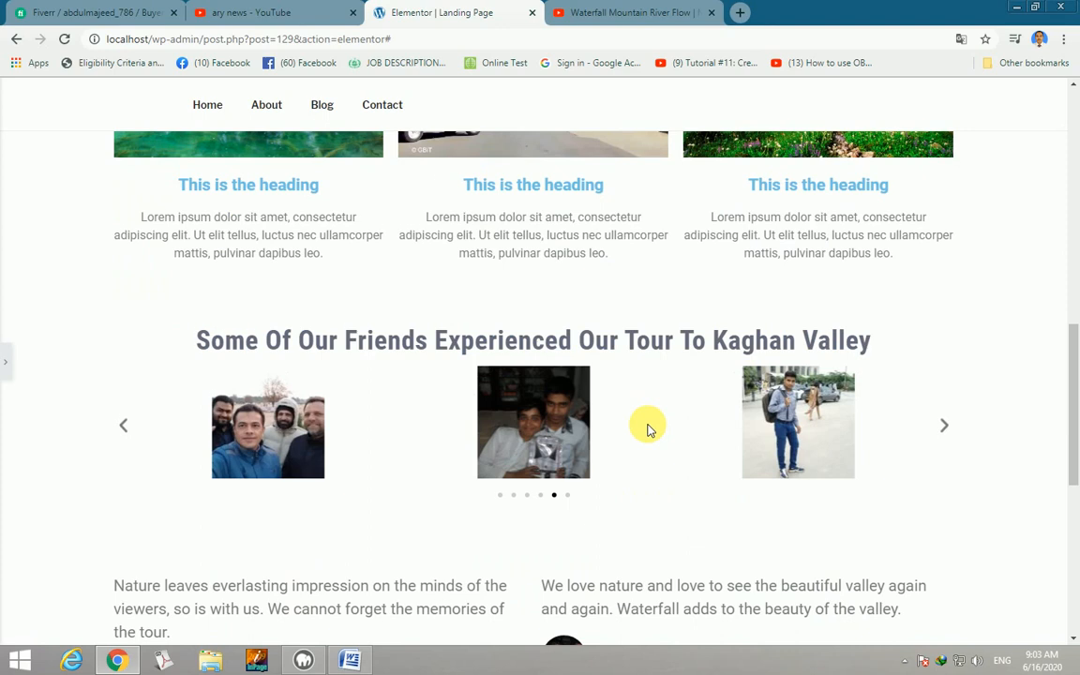
scroll(647, 429, "down", 1)
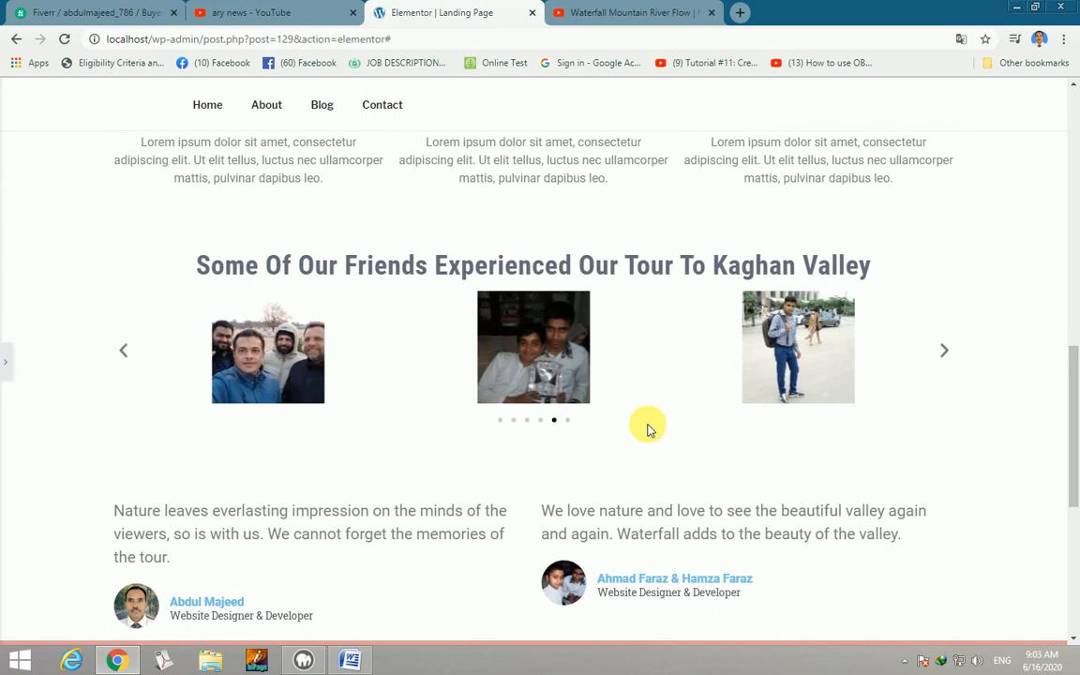
left_click(125, 352)
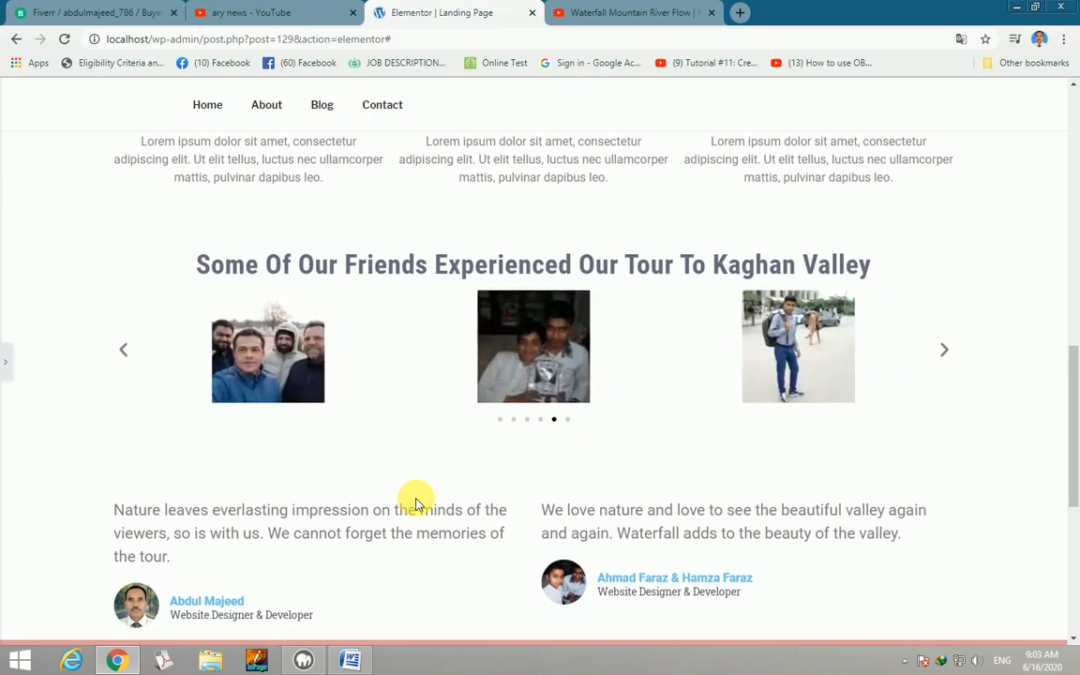
scroll(417, 503, "down", 2)
scroll(415, 503, "down", 2)
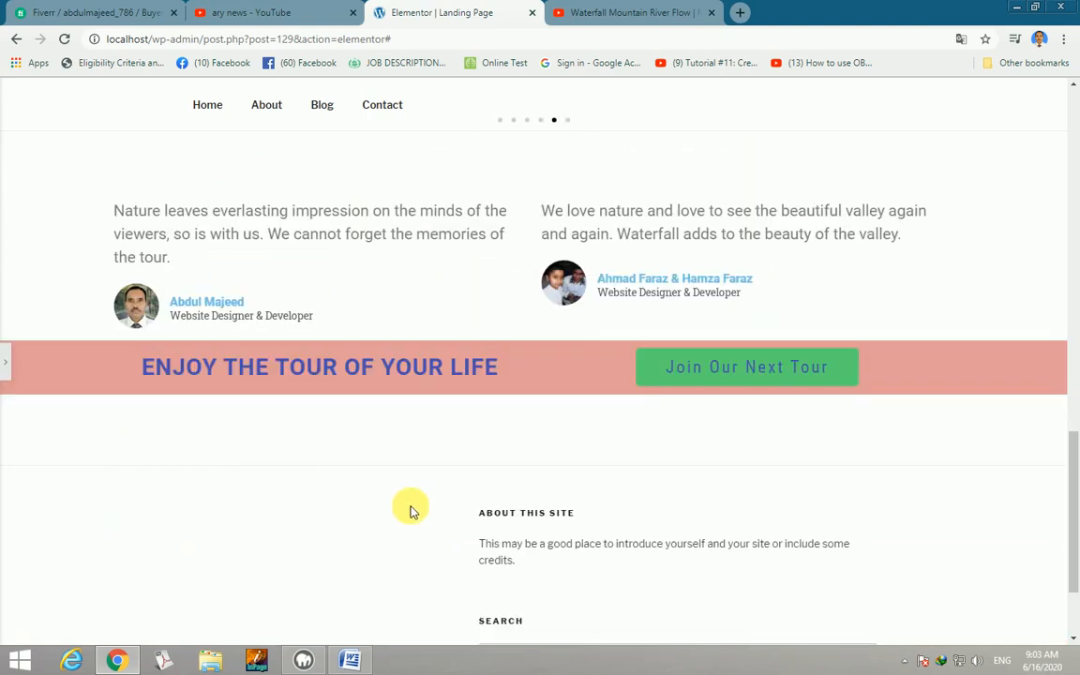
scroll(402, 487, "up", 8)
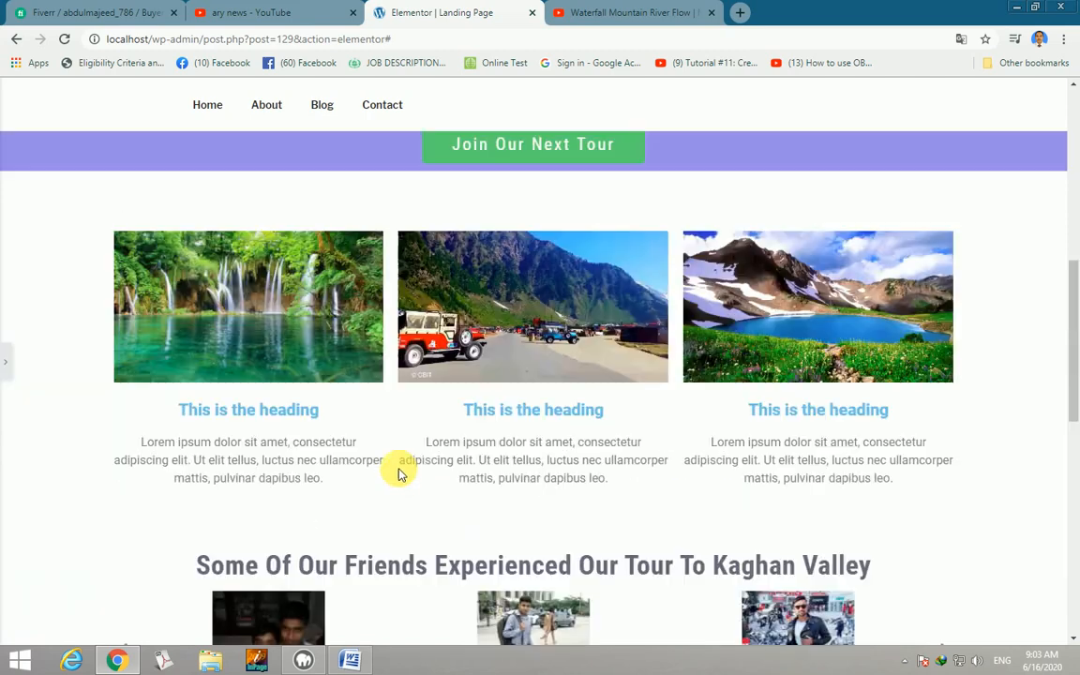
scroll(398, 474, "up", 4)
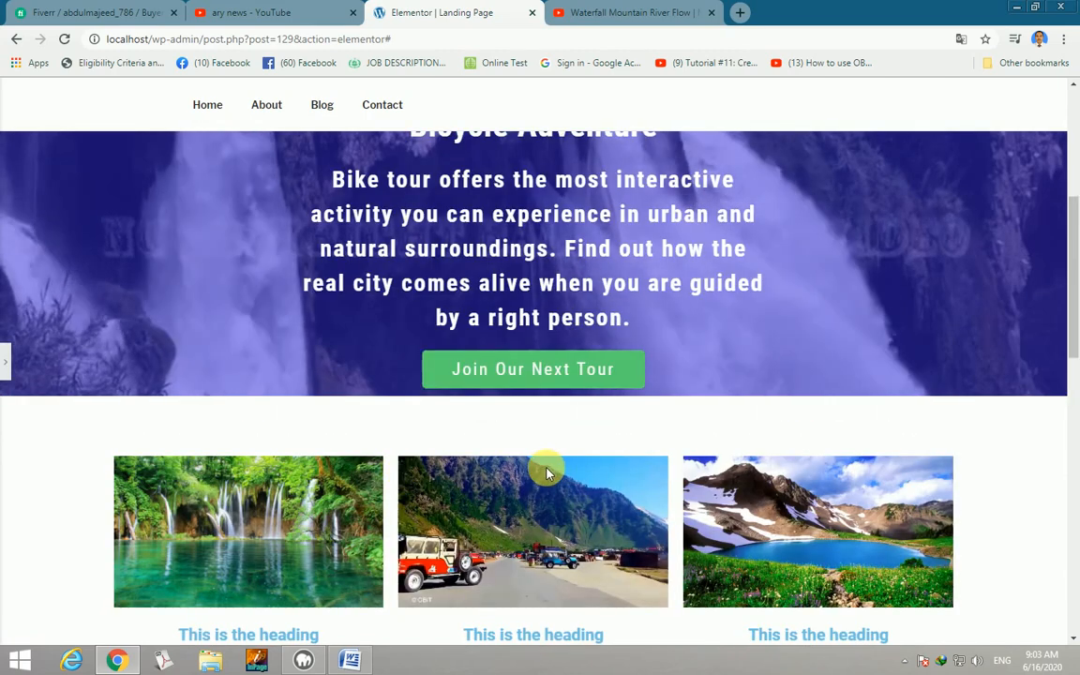
scroll(549, 470, "up", 1)
scroll(546, 471, "up", 1)
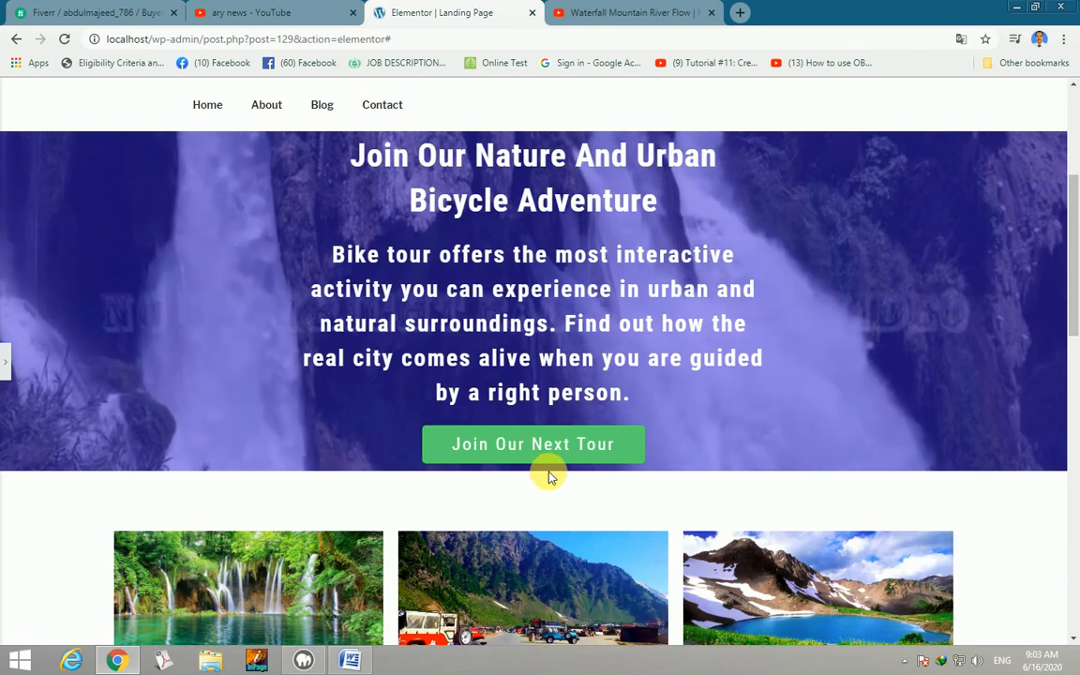